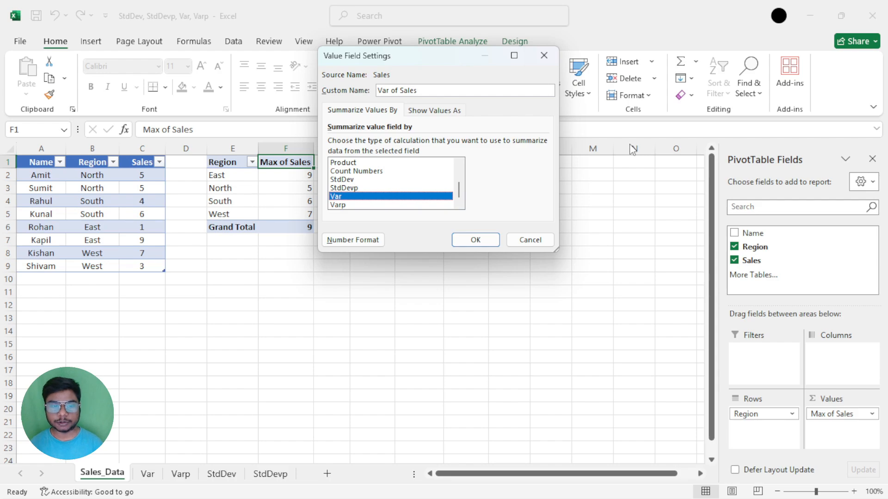
Step: Cancel the Sales value field settings and open the Var sheet with its empty pivot table
key("Escape")
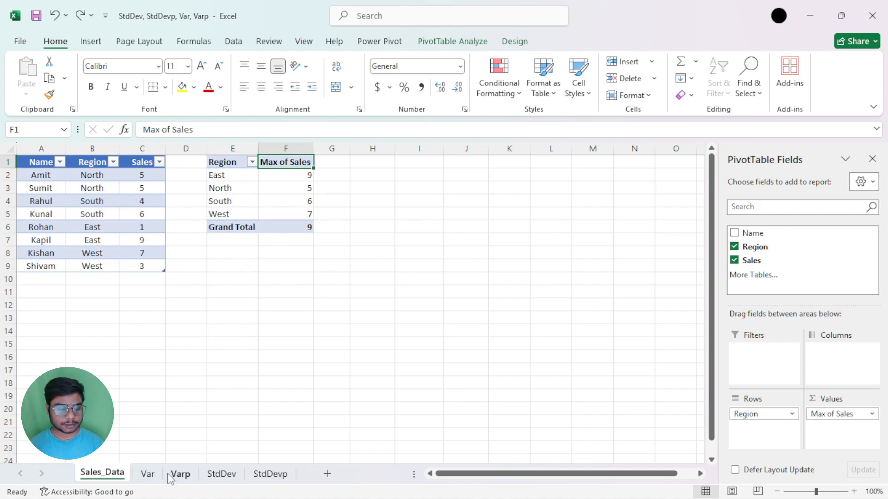
left_click(147, 474)
mouse_move(228, 164)
left_mouse_down()
mouse_move(313, 163)
mouse_move(348, 359)
left_mouse_up()
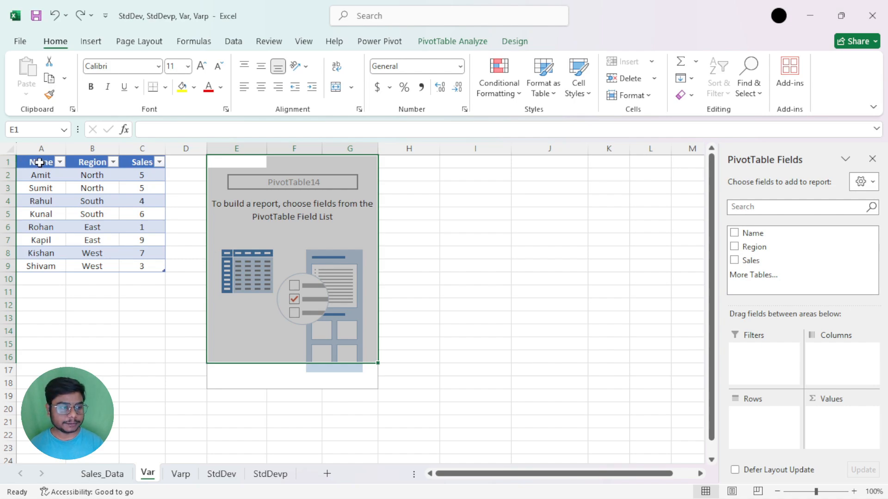
Step: Build the pivot table from the Name, Region and Sales data with Region as rows and Sales as values
left_click_drag(41, 162, 39, 253)
left_click_drag(92, 162, 92, 252)
left_click_drag(137, 172, 137, 267)
left_click(299, 214)
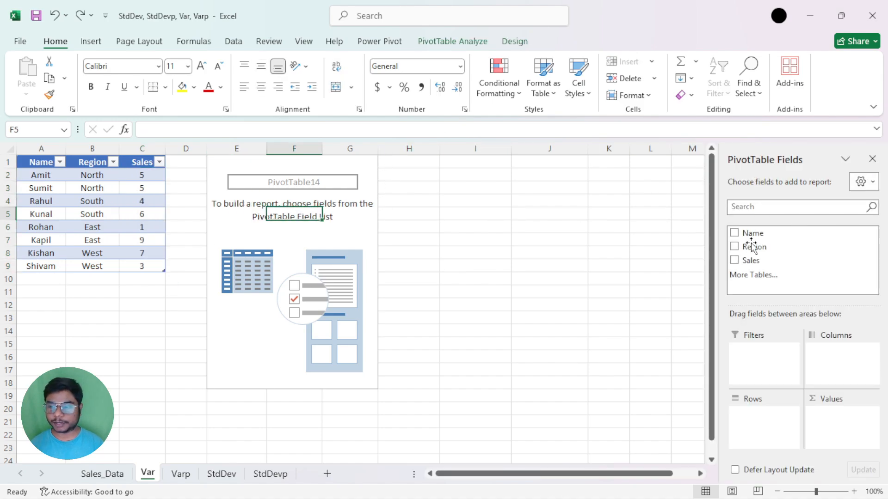
left_click_drag(757, 249, 762, 425)
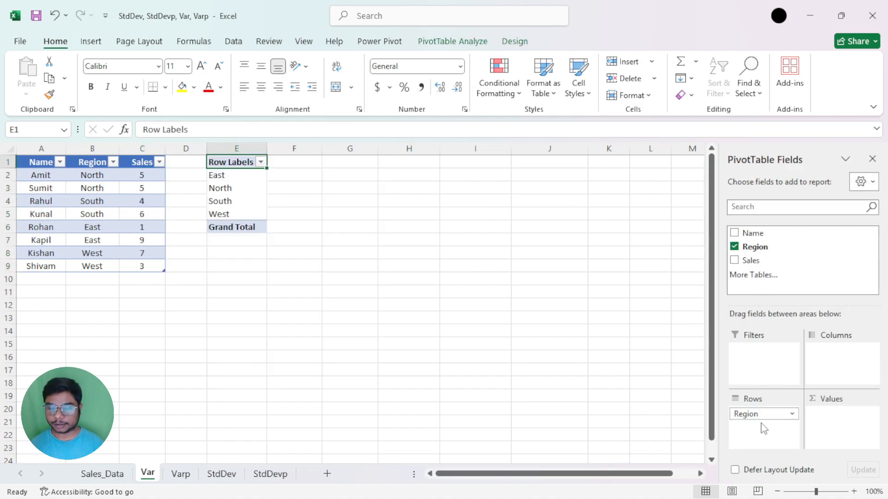
left_click(234, 170)
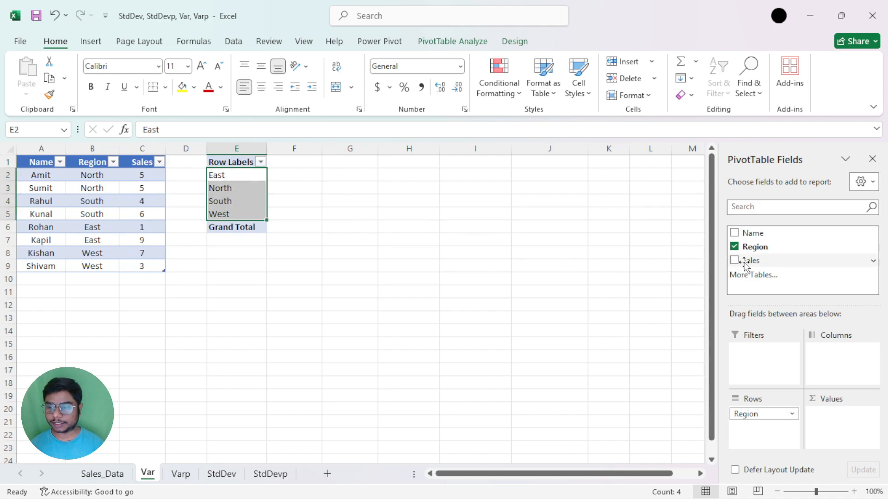
left_click_drag(744, 263, 836, 423)
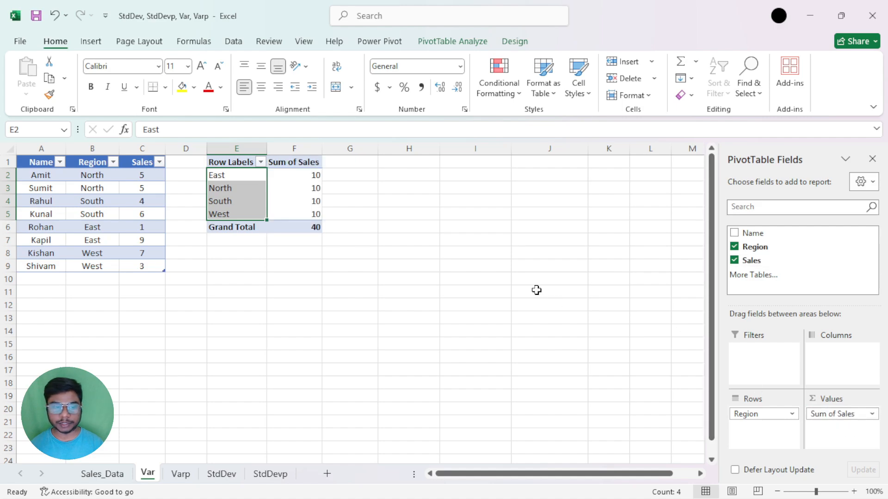
Step: Examine the Sum of Sales figures for each region and the grand total in the pivot table
left_click(307, 180)
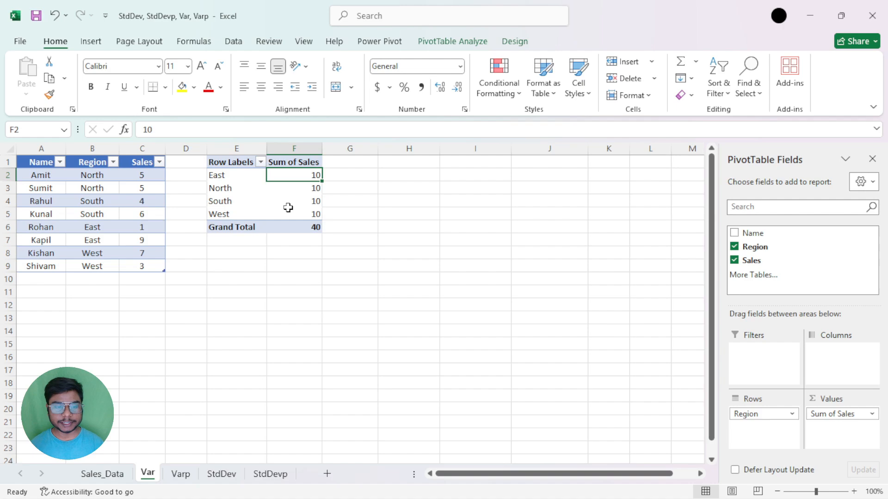
left_click(219, 227)
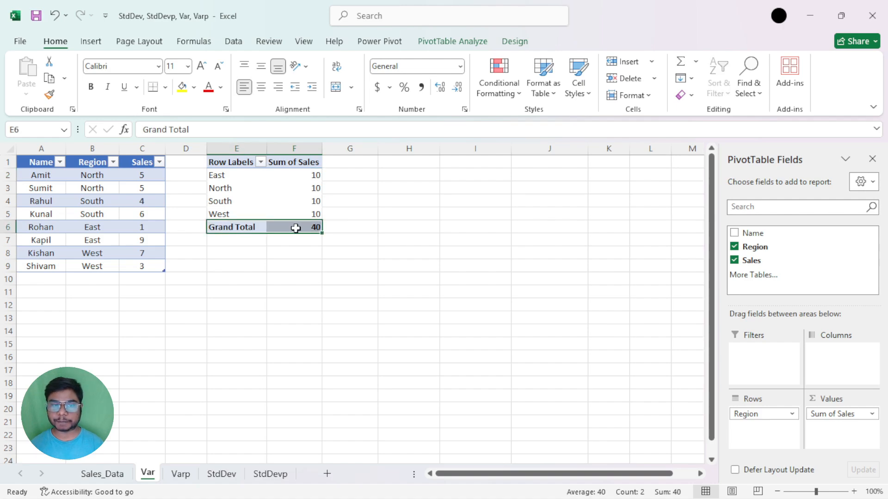
left_click(210, 175)
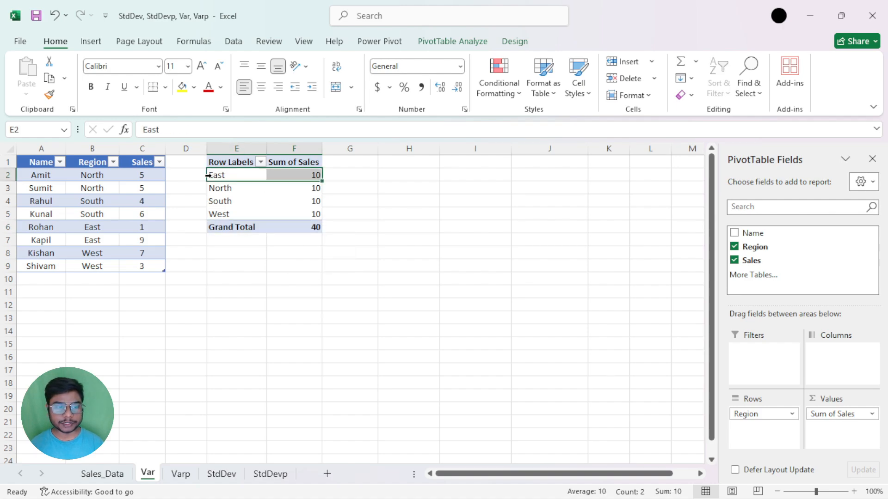
left_click(295, 176)
left_click(297, 188)
left_click(299, 202)
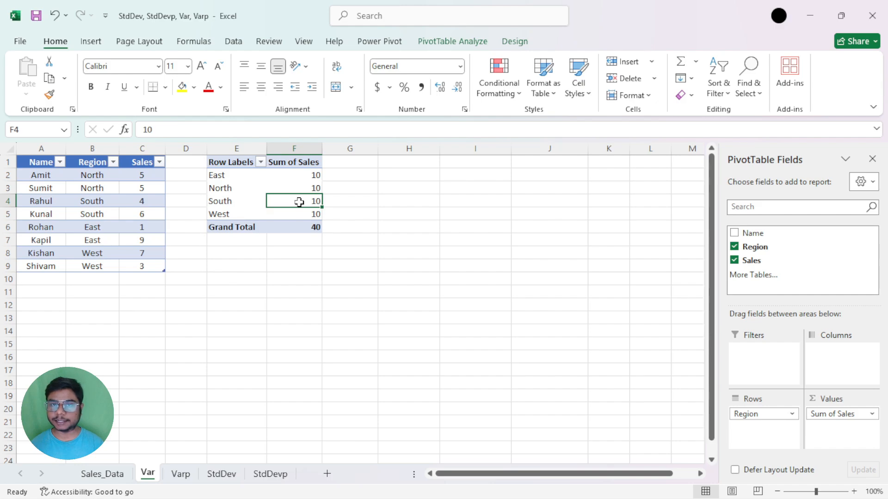
left_click_drag(304, 174, 303, 216)
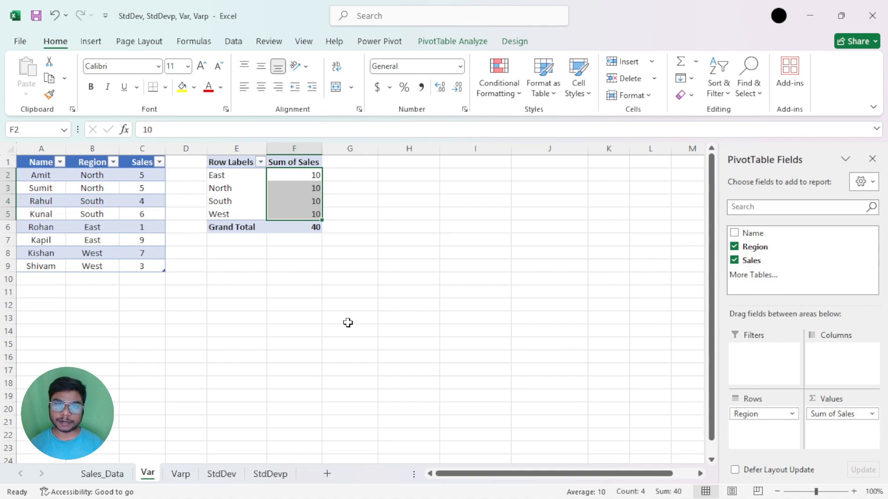
left_click(286, 163)
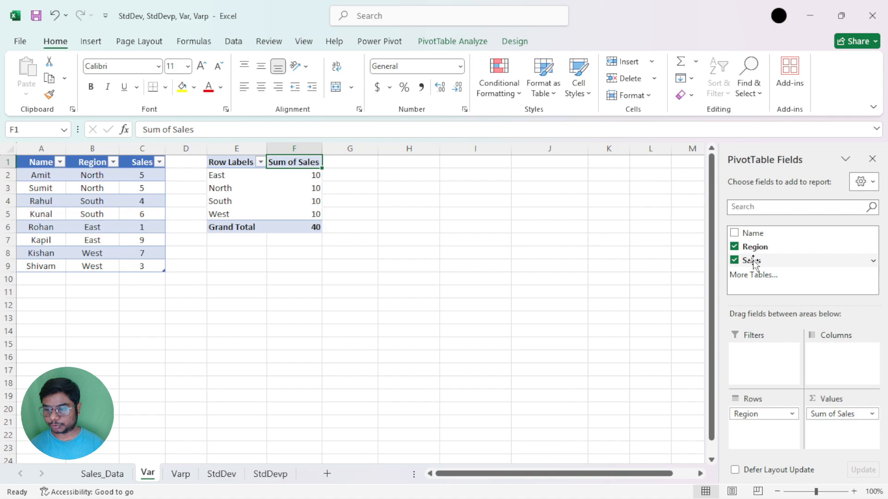
Step: Add Sales to the pivot table values a second time and summarize that second column by Var
left_click_drag(752, 259, 849, 437)
left_click(357, 162)
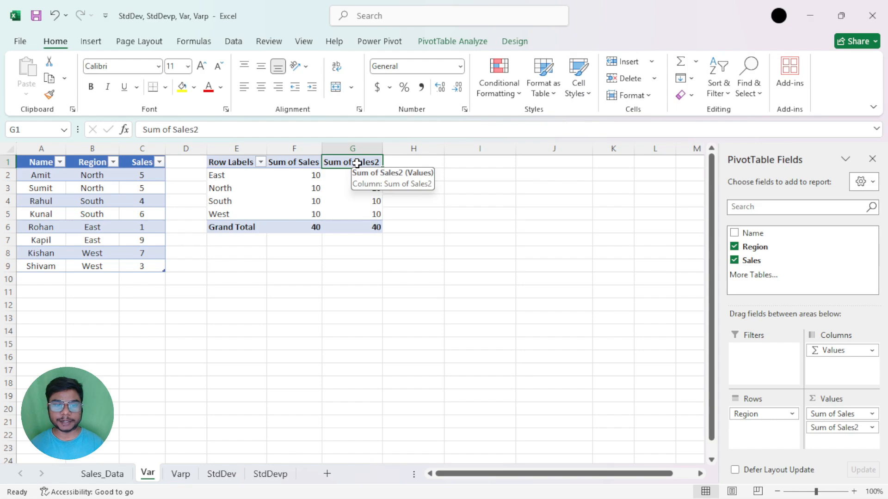
double_click(357, 162)
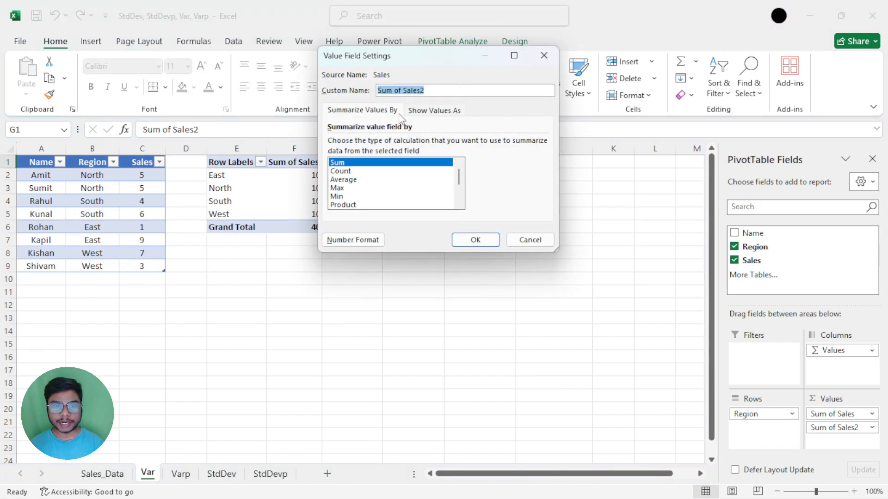
scroll(459, 187, "down", 2)
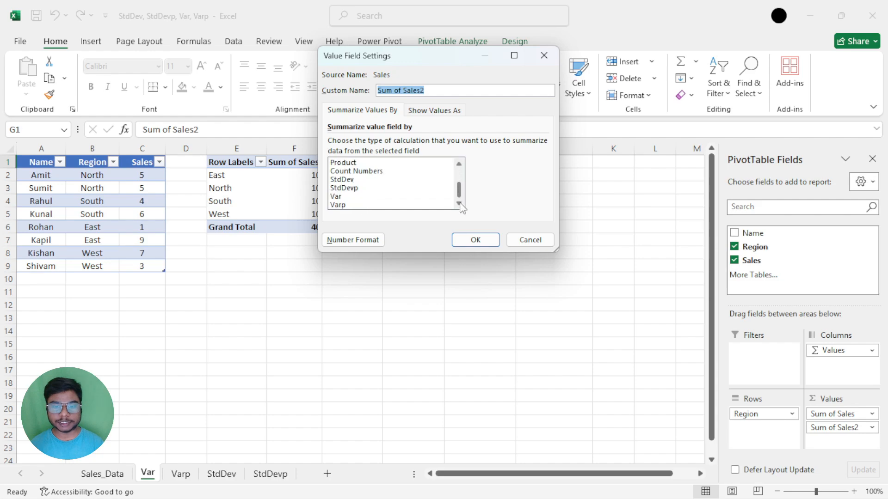
left_click_drag(393, 66, 472, 76)
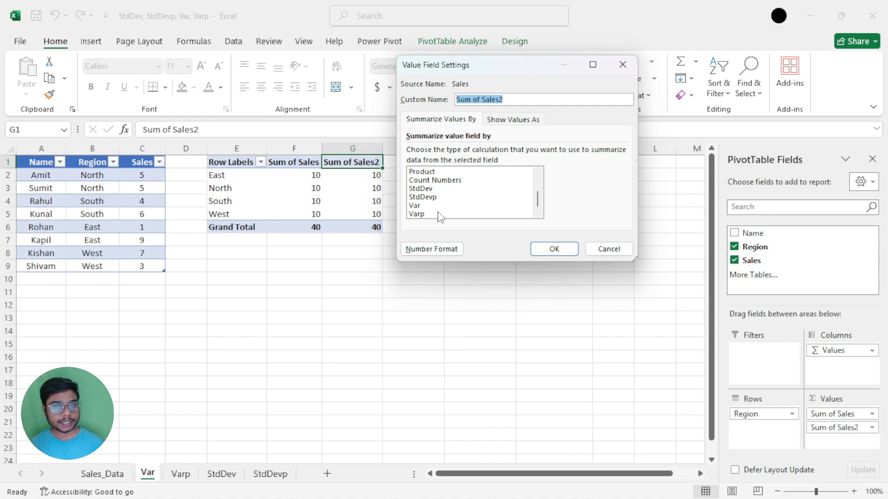
left_click(422, 207)
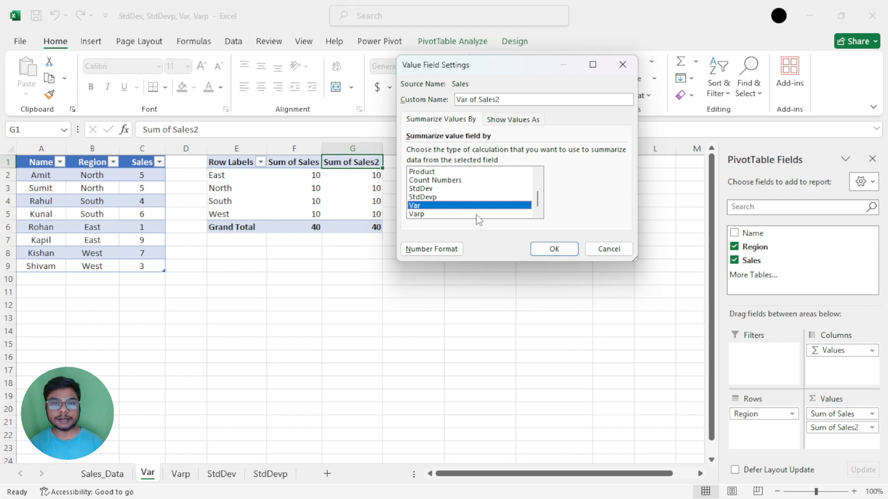
left_click(559, 249)
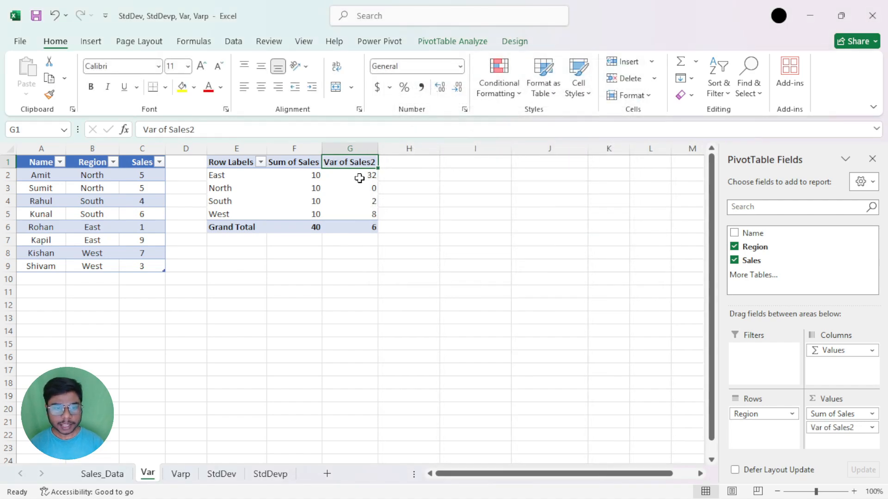
Step: Compare the sum and variance of sales row by row for the East, North, South and West regions and the grand total
left_click(209, 176)
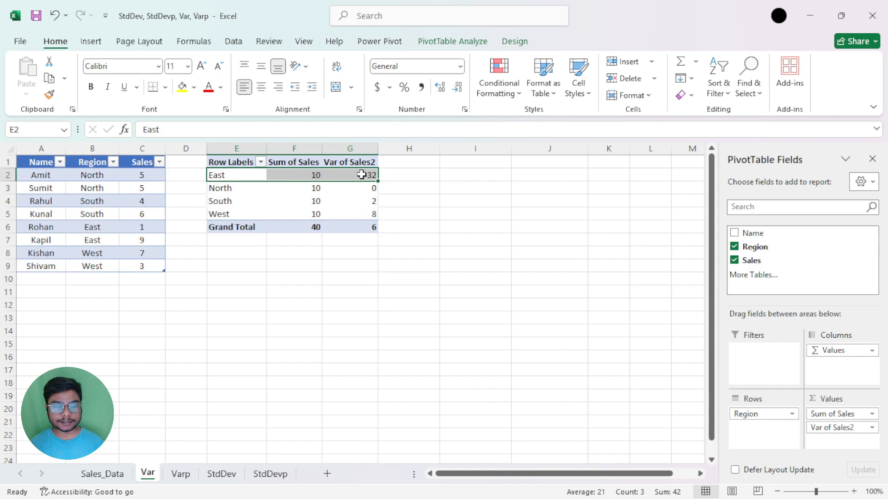
left_click(208, 189)
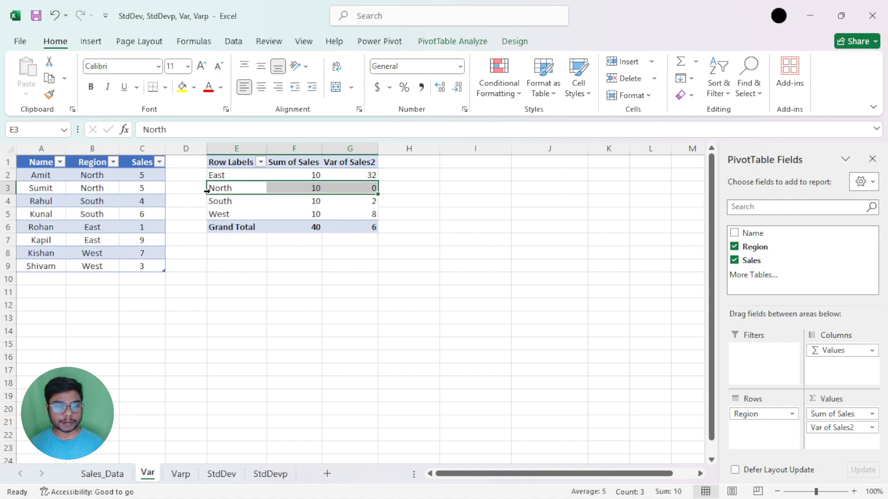
left_click(208, 202)
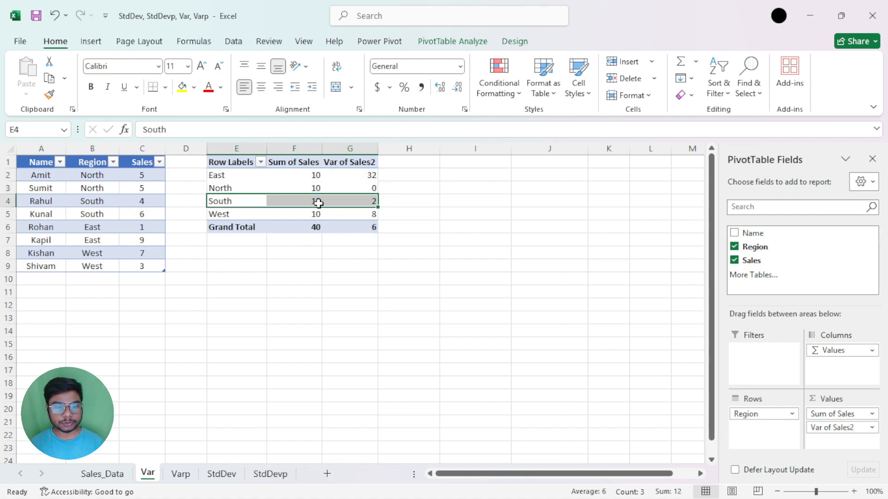
left_click(217, 215)
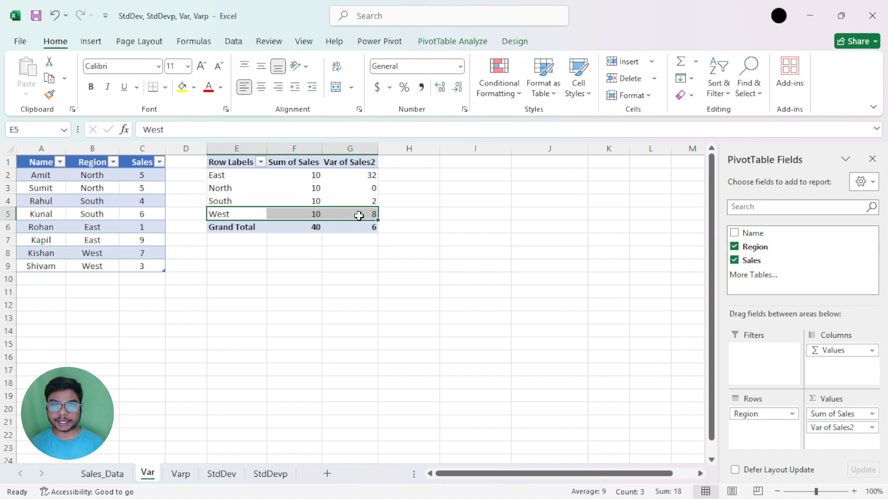
left_click(302, 174)
left_click_drag(303, 174, 301, 215)
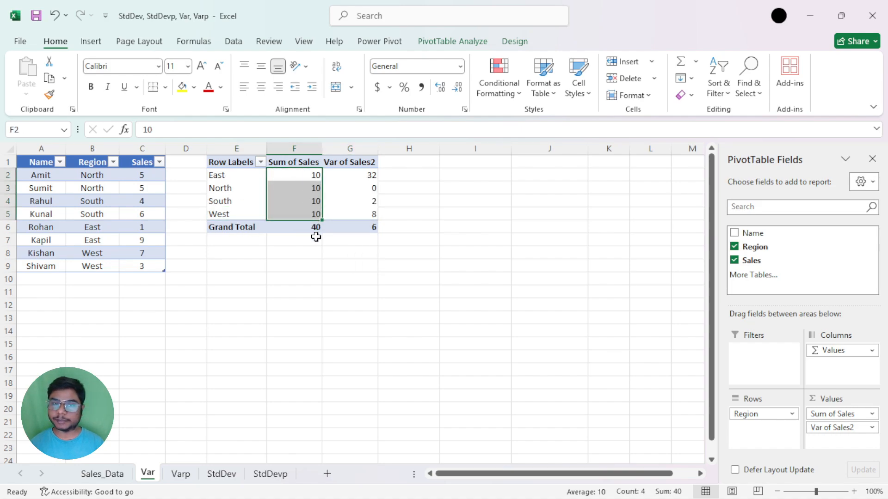
left_click_drag(211, 176, 372, 175)
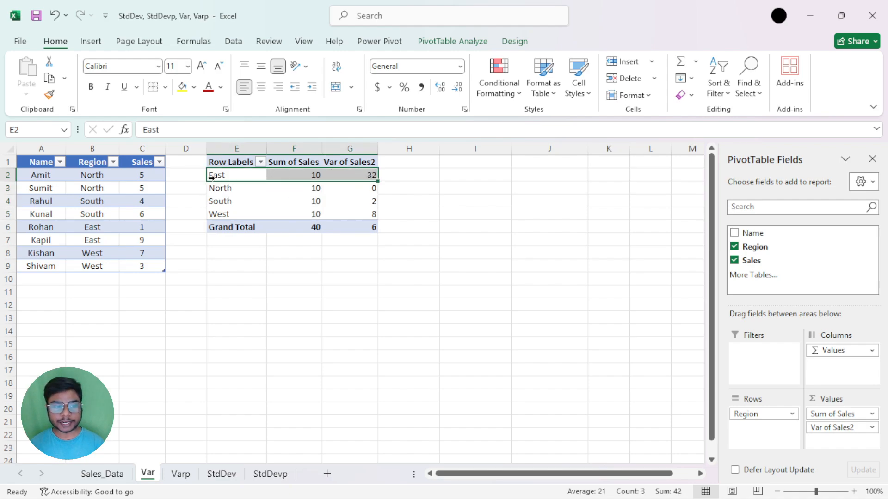
left_click(215, 189)
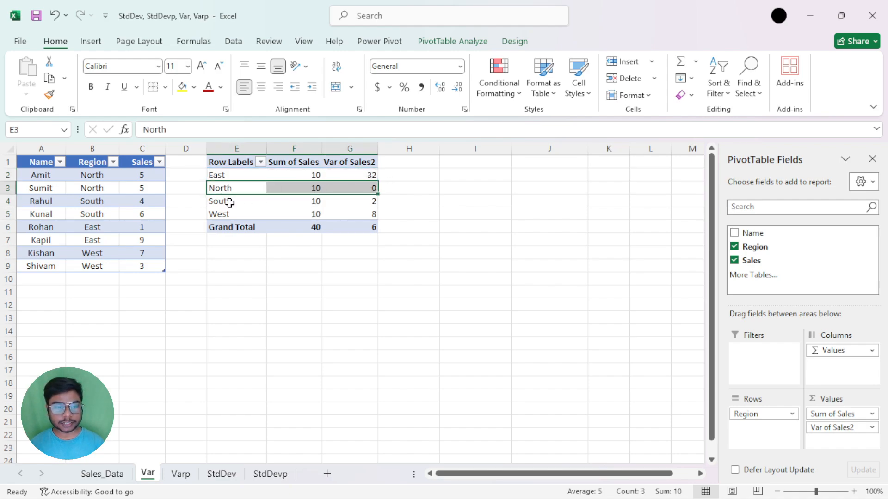
left_click(212, 203)
left_click(221, 225)
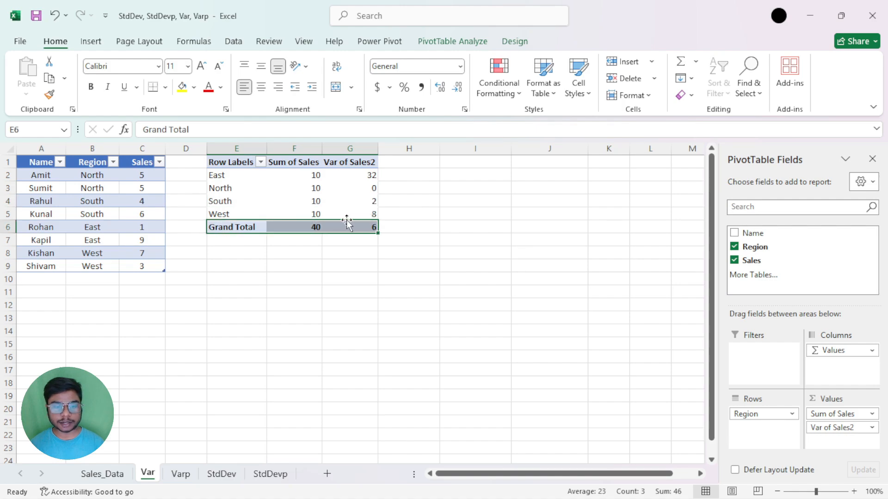
Step: Examine the grand total variance across all regions and the East region's variance in the pivot table
left_click(366, 214)
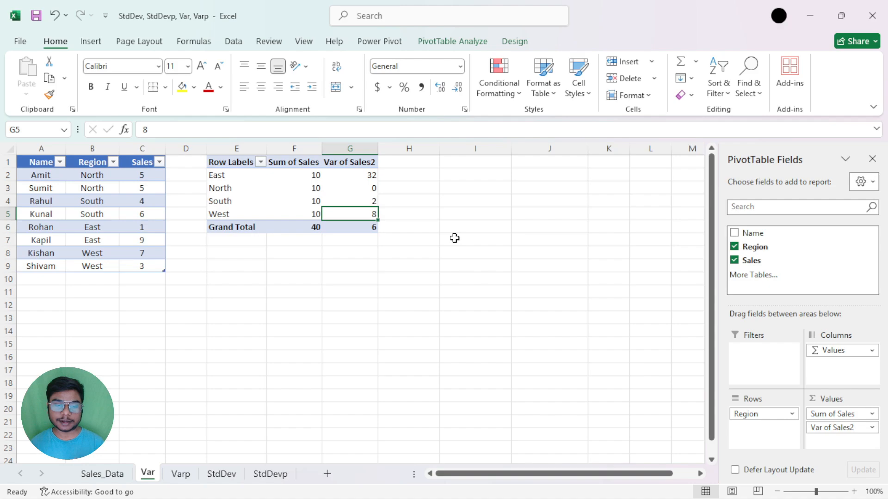
left_click(343, 228)
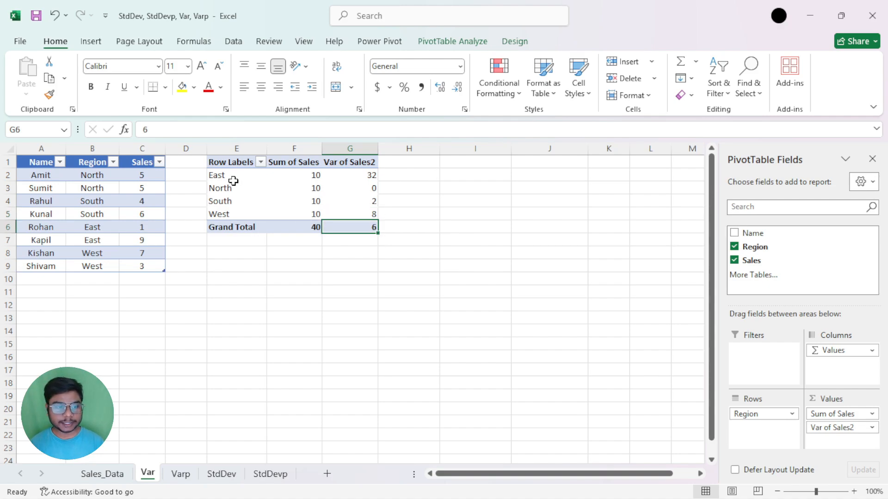
left_click_drag(233, 178, 234, 213)
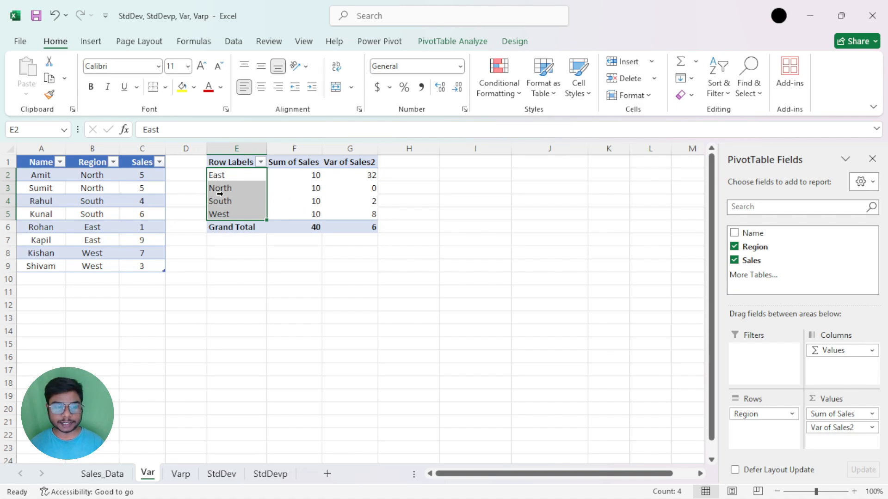
left_click(369, 228)
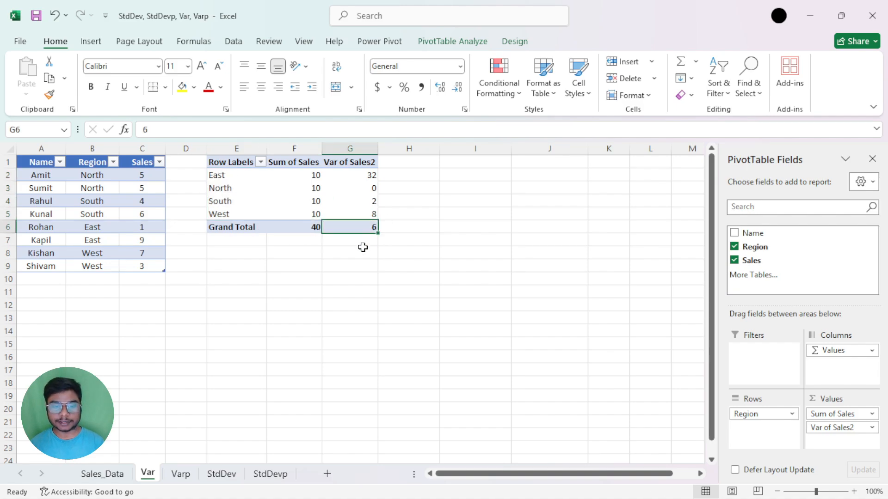
left_click(214, 176)
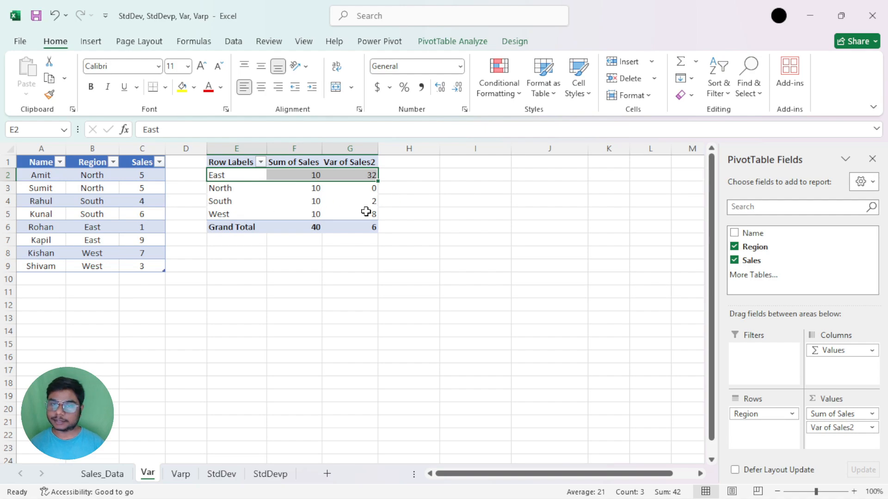
left_click_drag(242, 163, 374, 224)
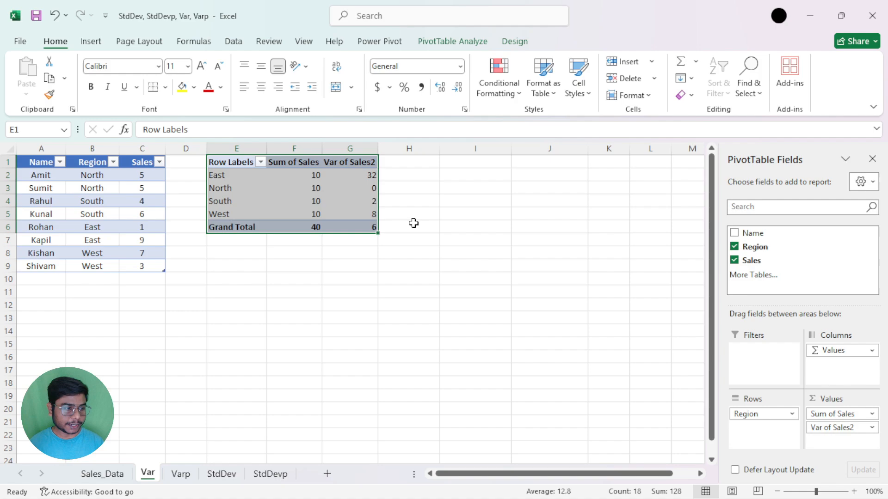
left_click(211, 176)
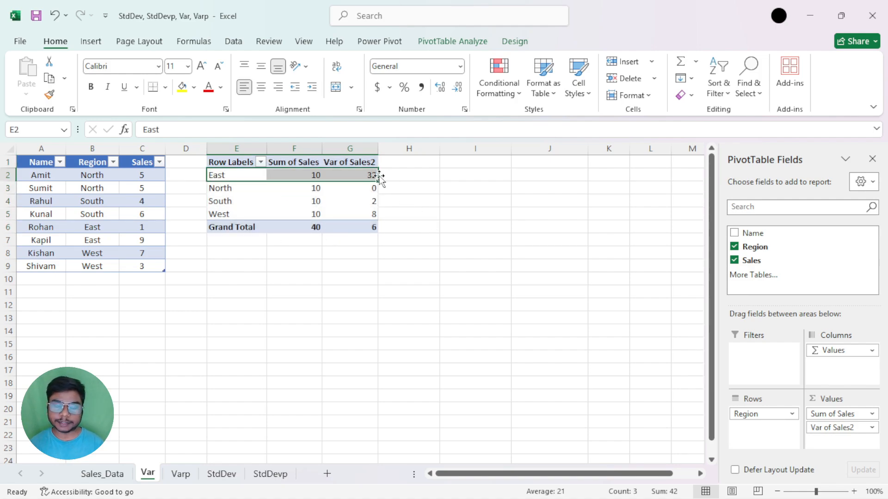
left_click(56, 288)
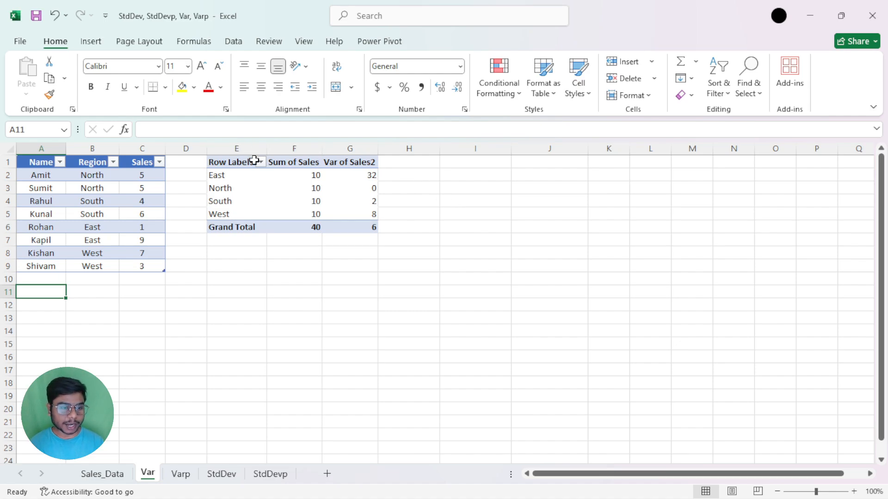
left_click_drag(215, 176, 368, 174)
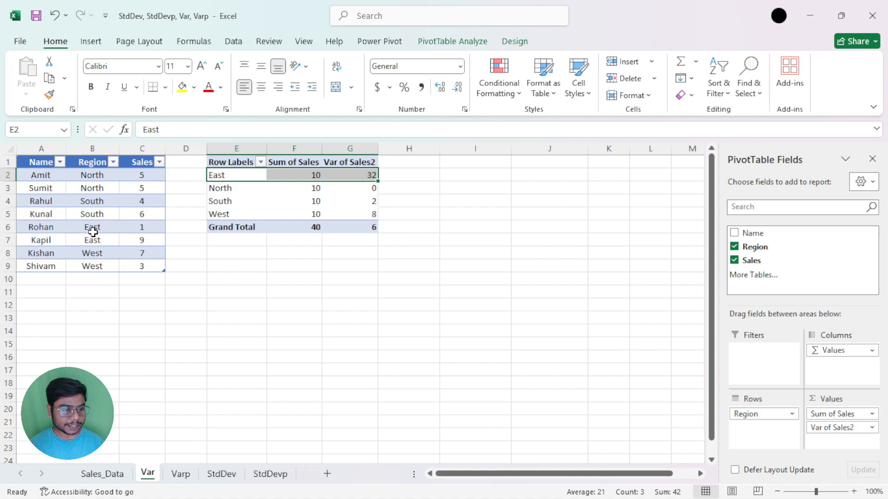
Step: Enter the region labels East, North, South and West in cells A11 to A14 below the sales table
left_click_drag(143, 227, 145, 245)
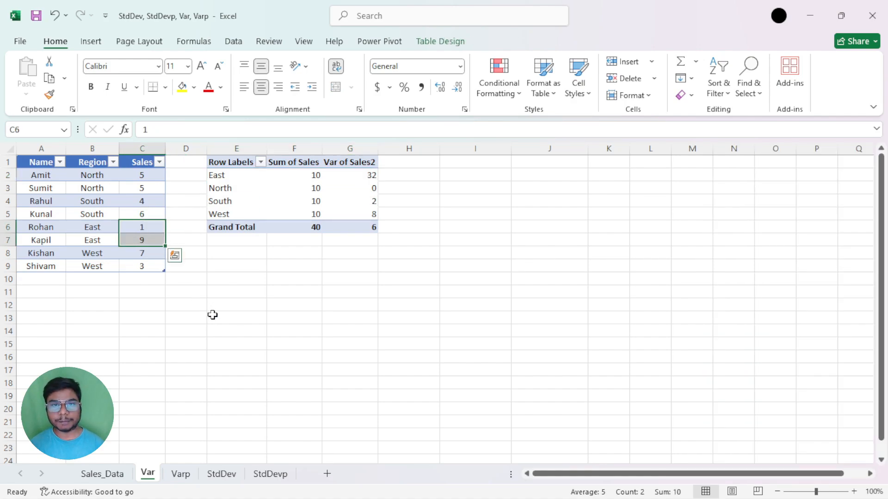
left_click(40, 291)
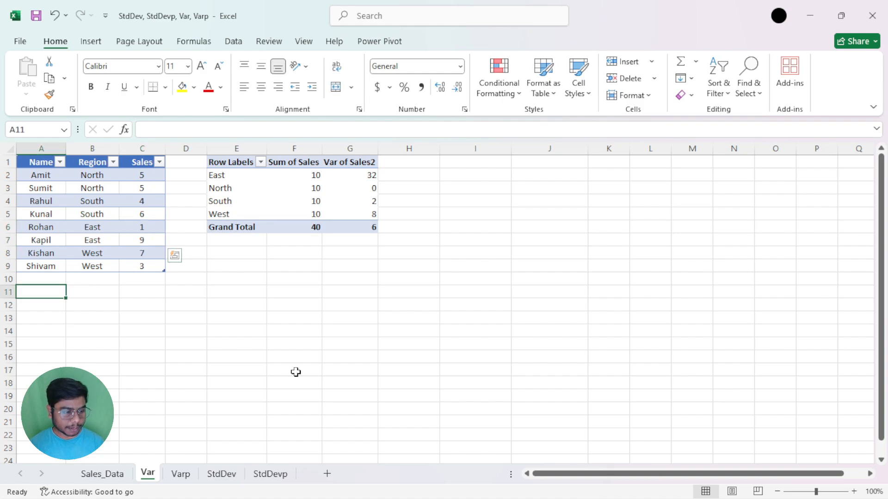
type("East")
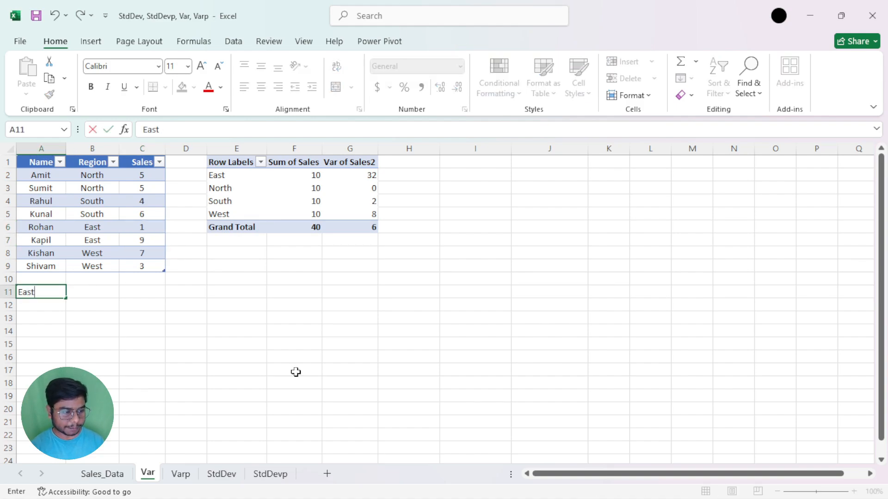
key("Return")
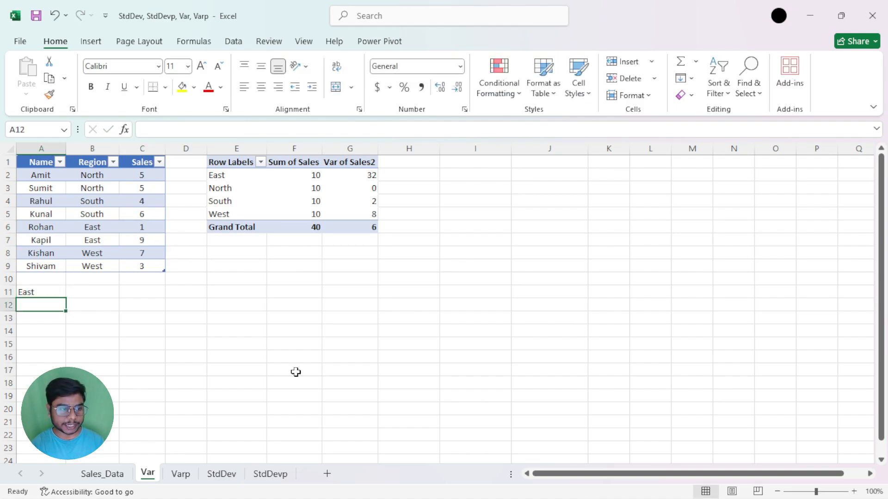
type("Nor")
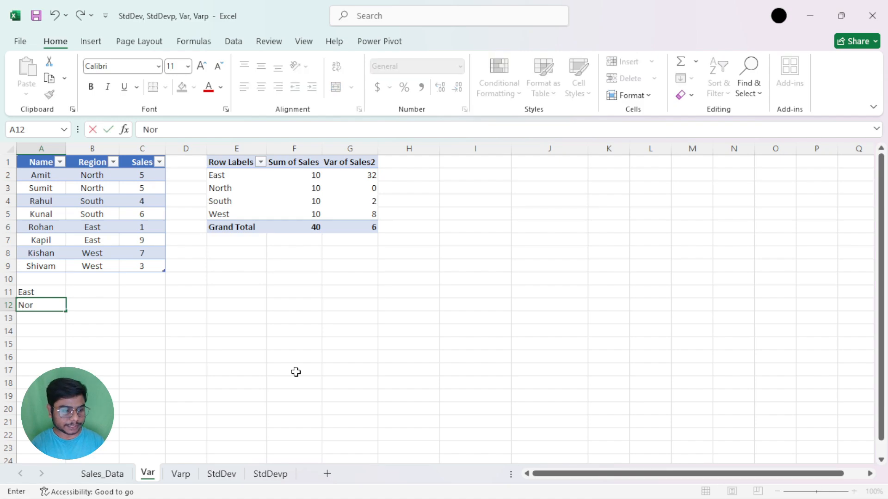
type("th")
key("Return")
type("Sout")
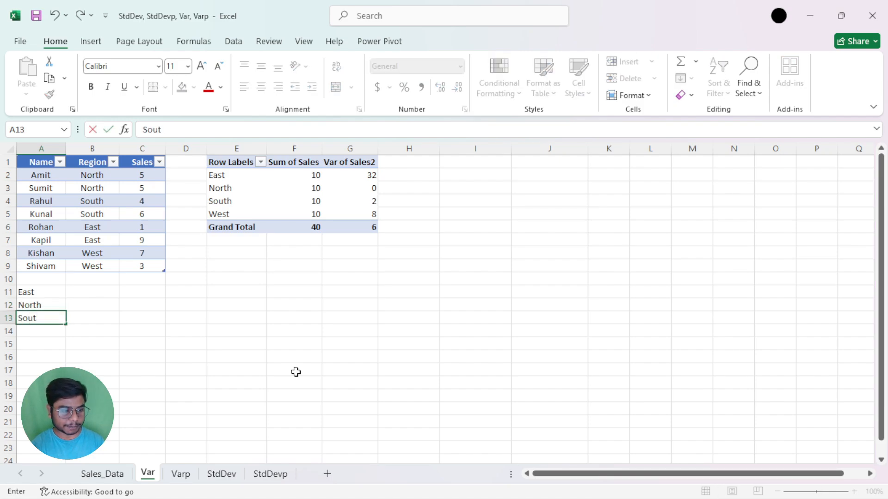
type("h")
key("Return")
type("Wes")
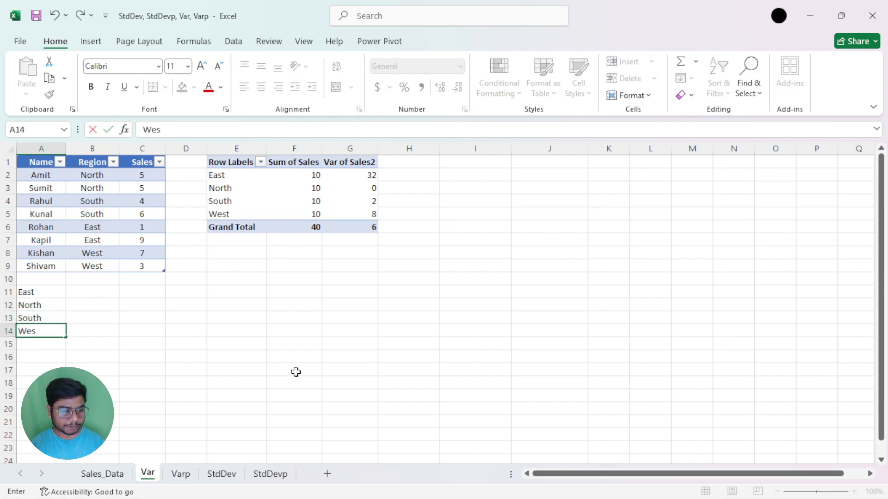
type("t")
key("Return")
Step: Calculate the East region's average sales in B11 with the formula =AVERAGE(C6:C7)
key("Up")
key("Up")
key("Up")
key("Right")
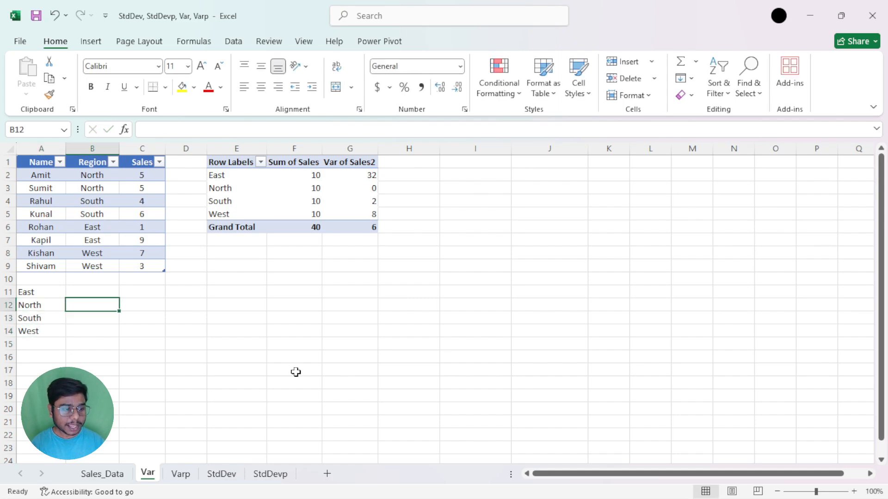
key("Up")
type("=aver")
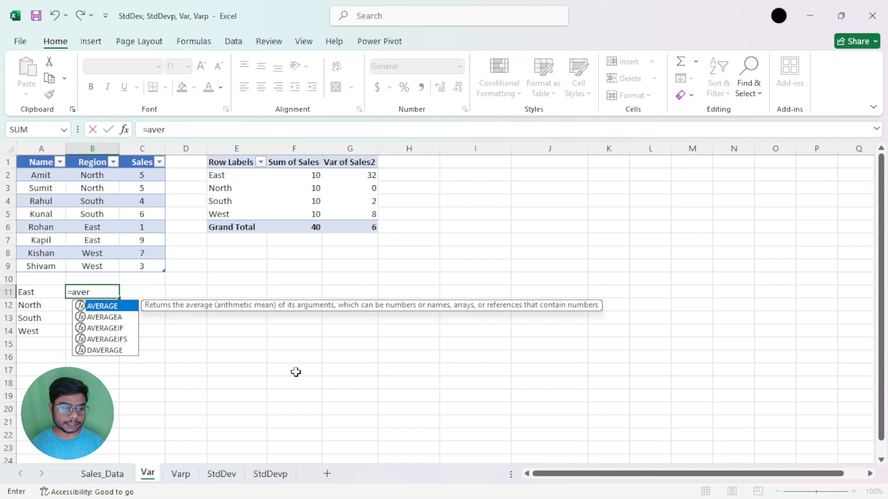
double_click(101, 306)
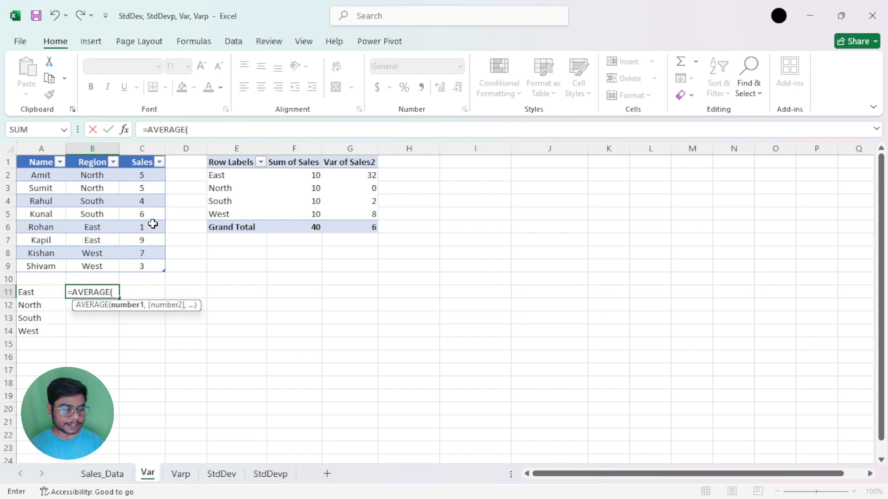
left_click_drag(153, 224, 152, 240)
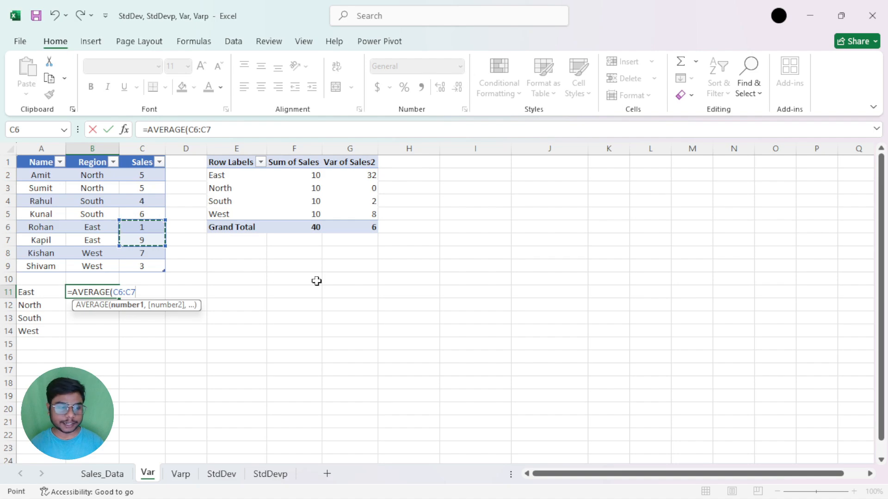
key("Return")
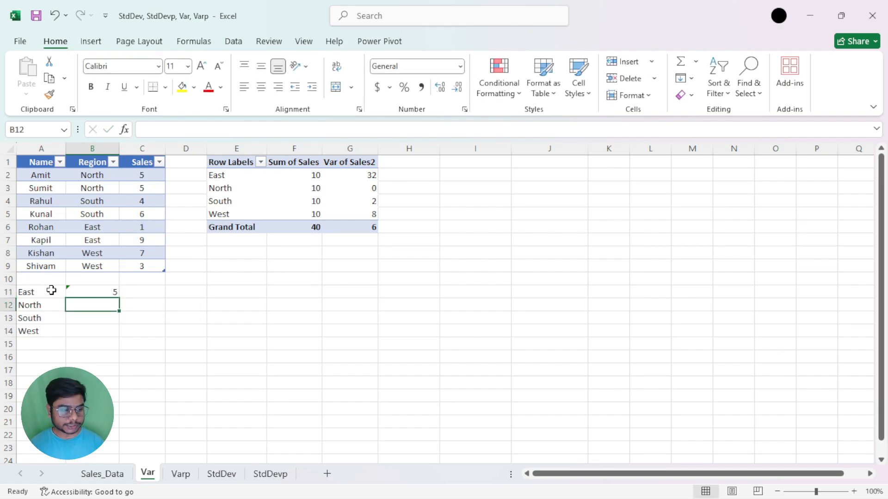
Step: Calculate the North region's average sales in B12 with the formula =AVERAGE(C2:C3)
left_click_drag(49, 292, 44, 331)
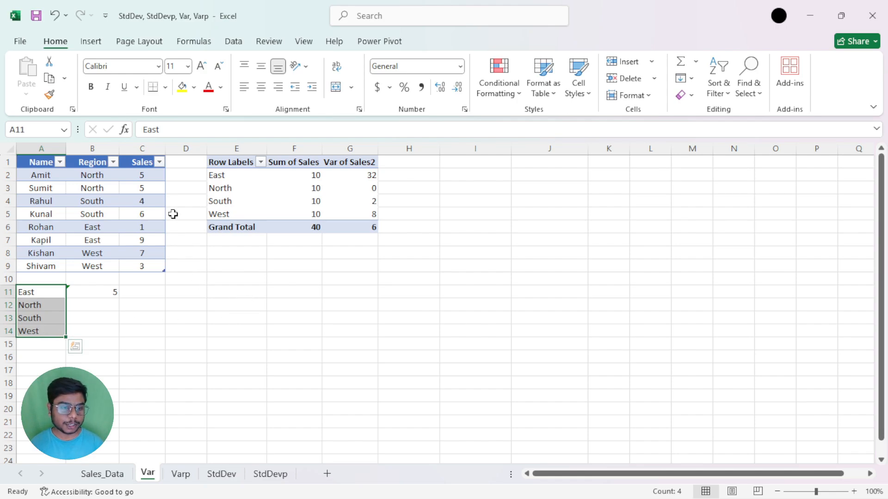
left_click_drag(316, 174, 314, 212)
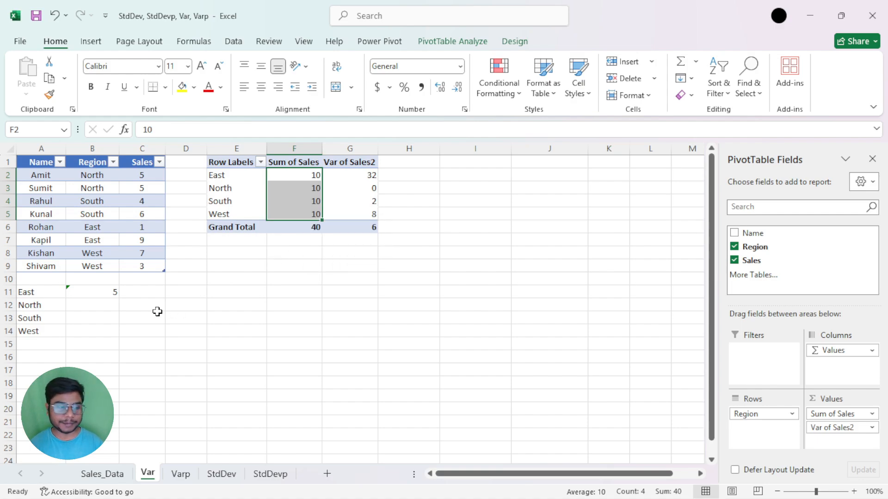
left_click(102, 304)
type("=avera")
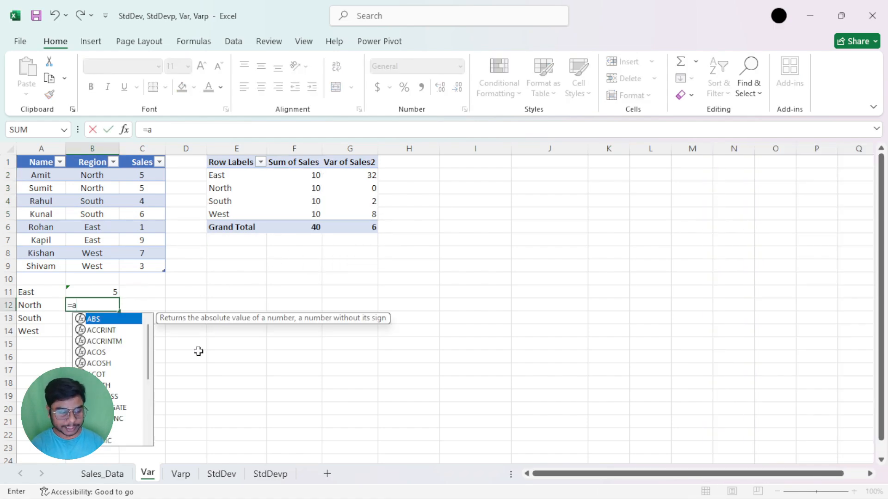
key("Tab")
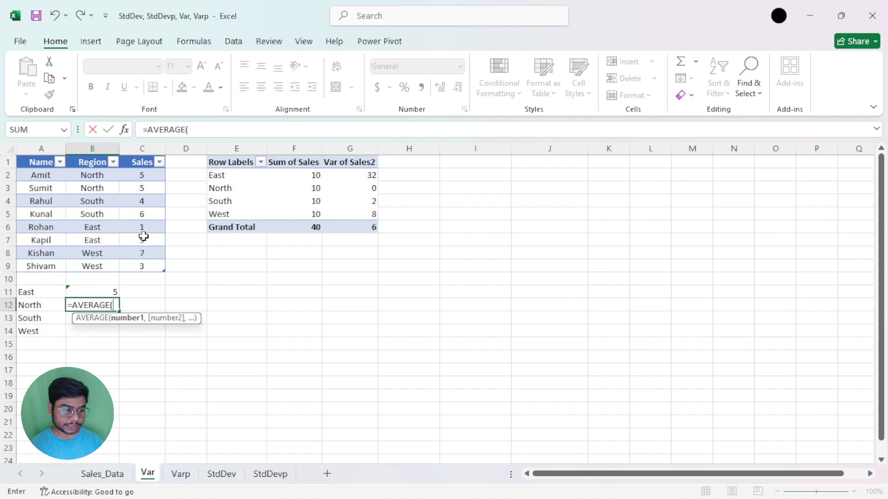
left_click_drag(141, 178, 139, 188)
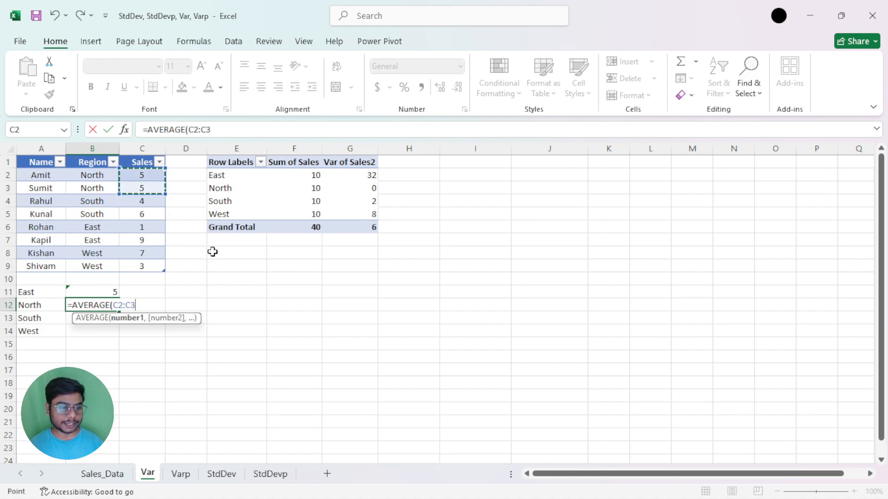
key("Return")
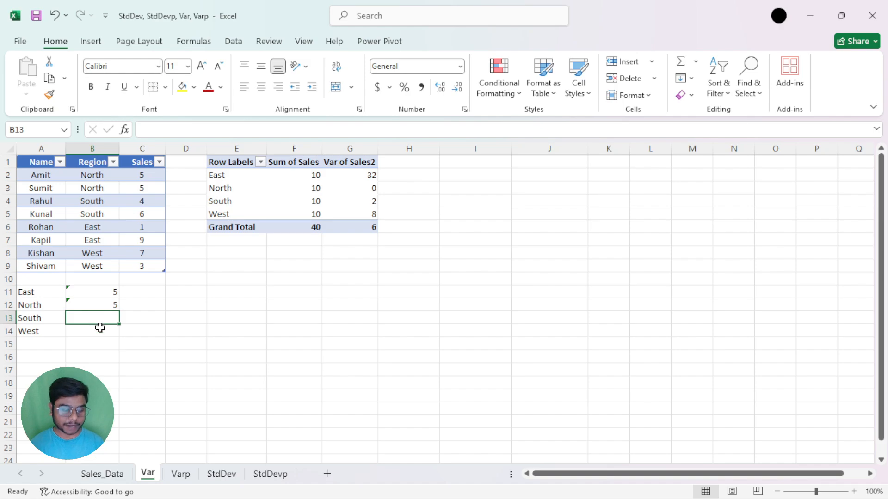
Step: Calculate the South region's average sales in B13 as the AVERAGE of C4:C5
type("=aver")
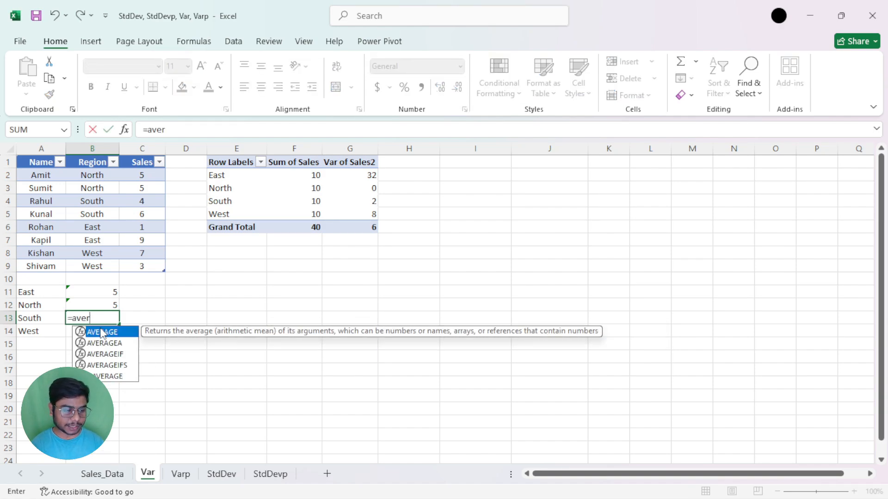
key("Tab")
left_click_drag(134, 201, 139, 210)
key("Return")
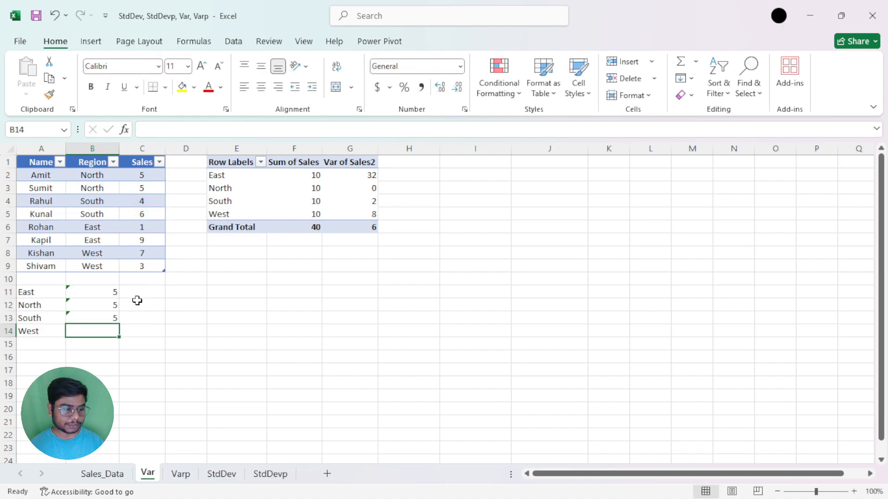
Step: Calculate the West region's average sales in B14 as the AVERAGE of C8:C9
type("=")
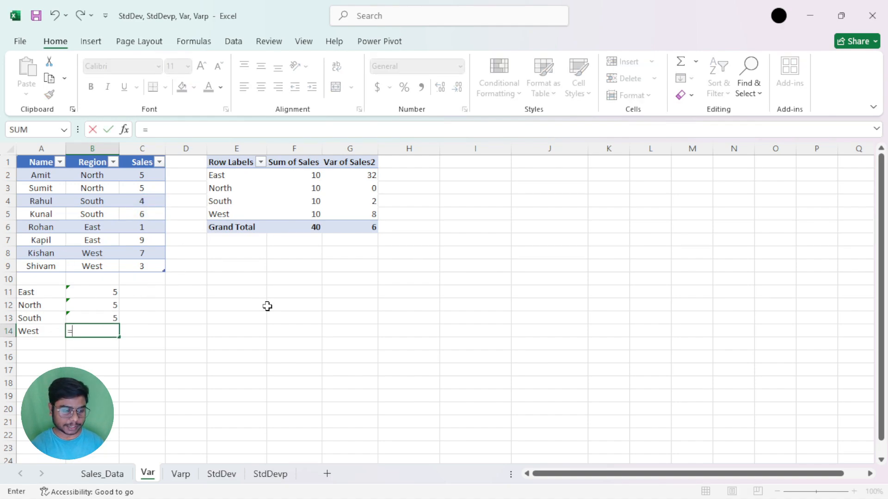
type("aver")
key("Tab")
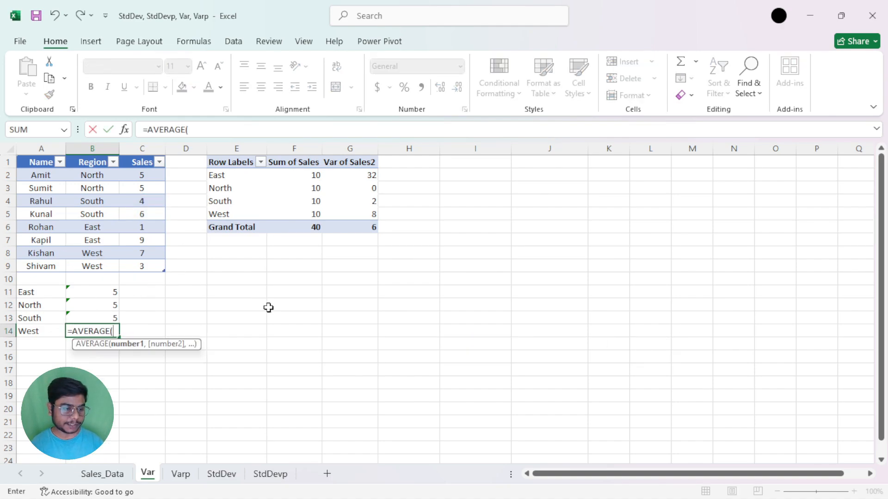
left_click_drag(143, 252, 145, 261)
key("Return")
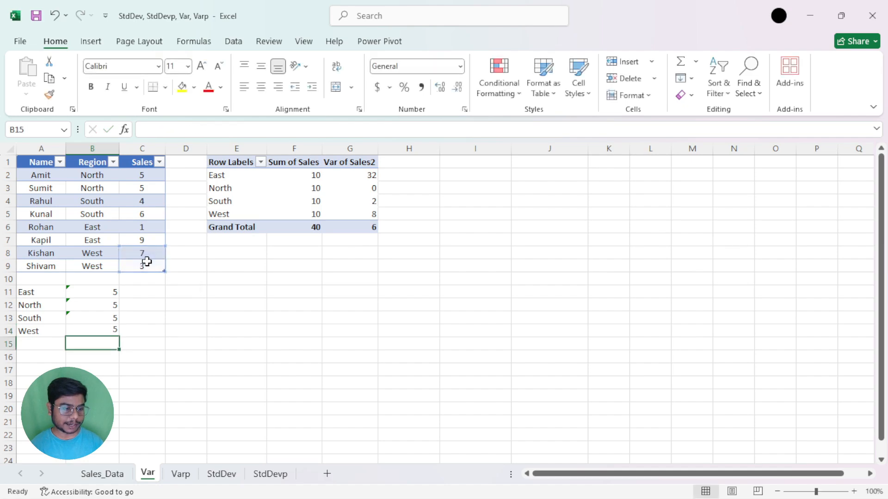
Step: Ignore the formula error flags on the four regional averages in B11:B14
left_click_drag(99, 293, 100, 326)
mouse_move(50, 298)
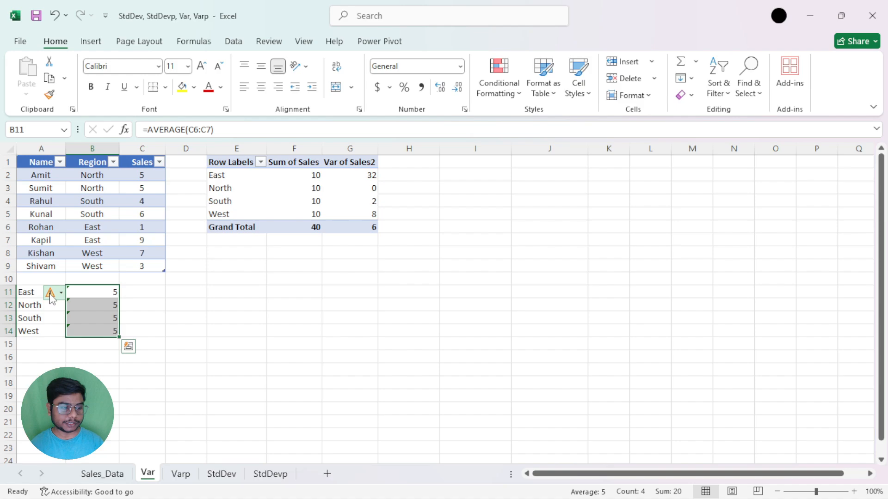
left_click(51, 296)
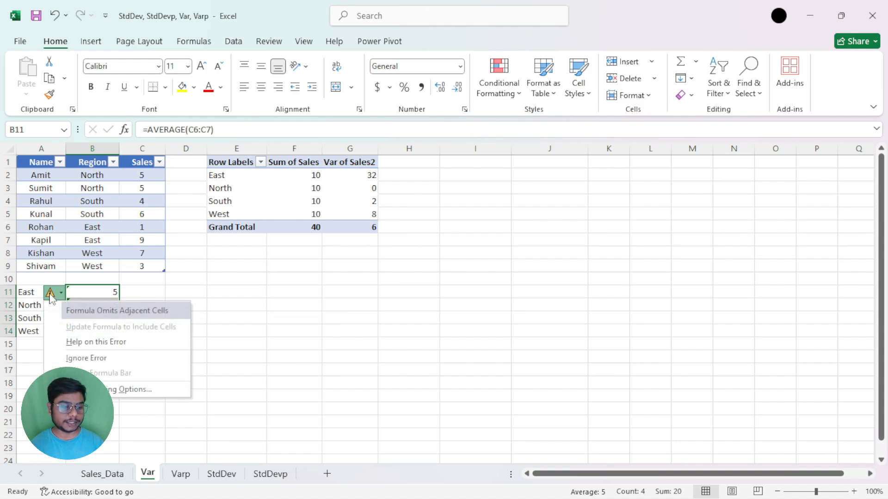
left_click(72, 358)
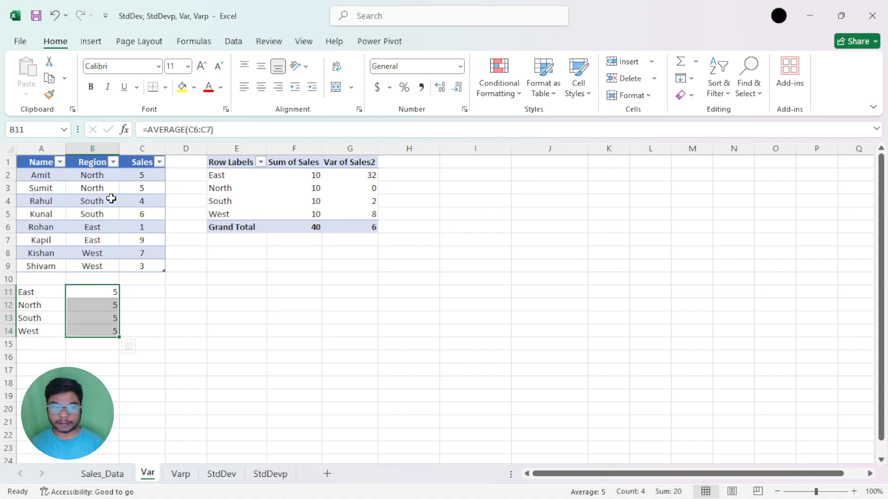
left_click(207, 320)
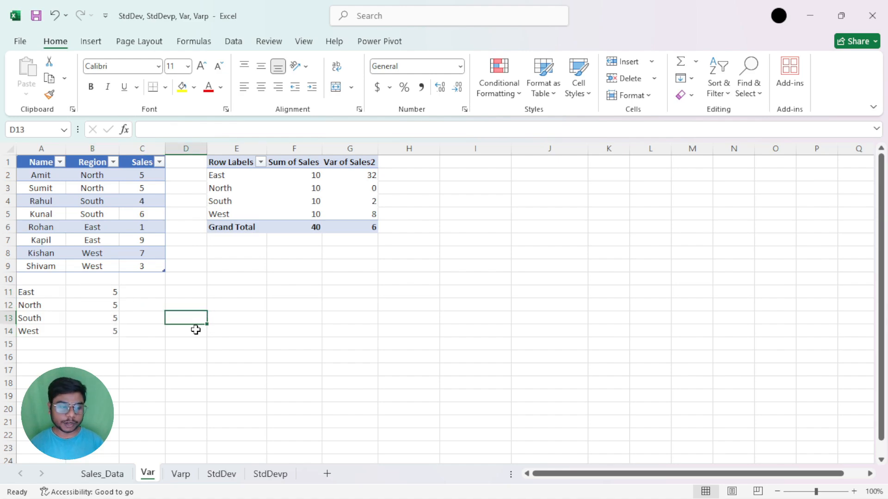
Step: Center the four regional averages in B11:B14 horizontally
left_click_drag(103, 293, 103, 328)
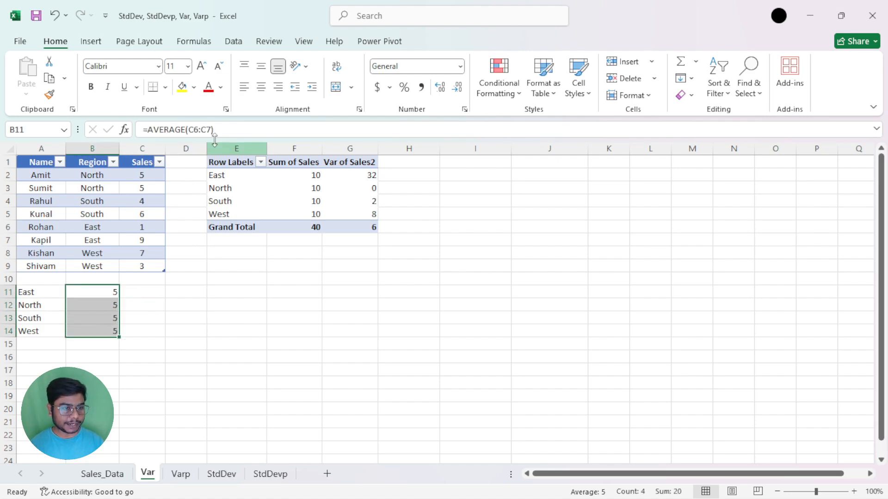
left_click(261, 86)
left_click(145, 292)
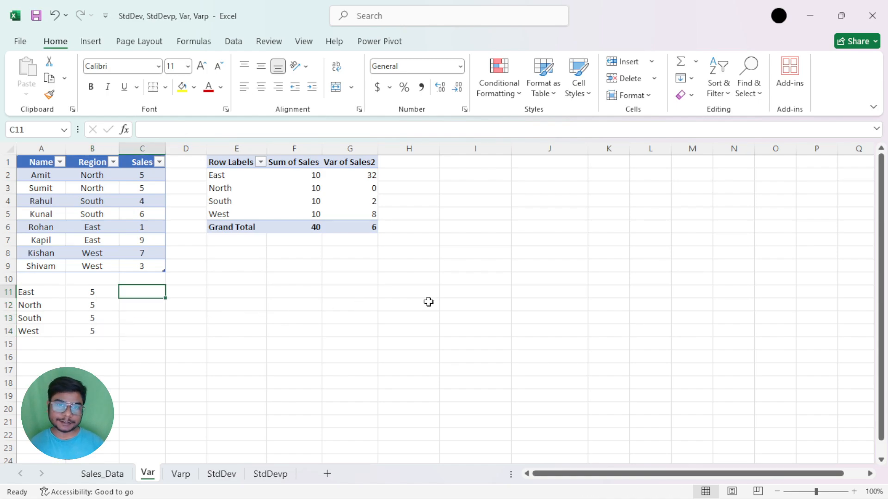
Step: Enter the East region's individual sales beside its average, with 1 in C11 and 9 in D11
left_click(86, 295)
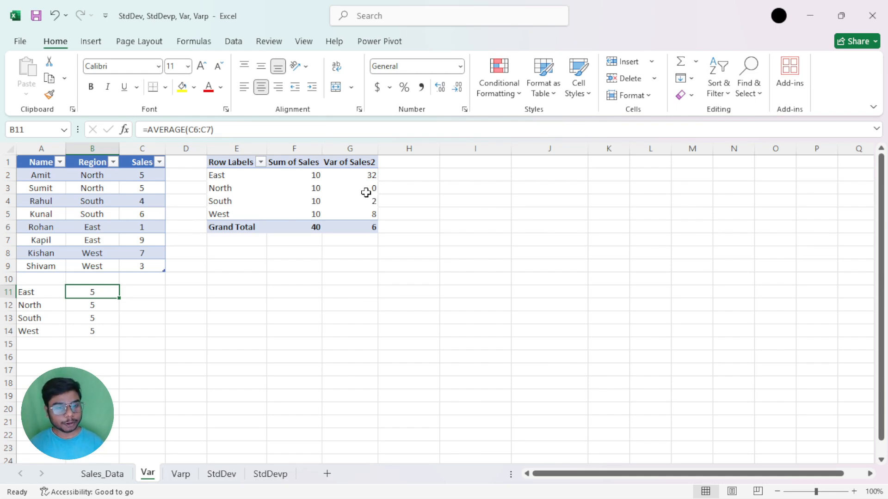
left_click(21, 292)
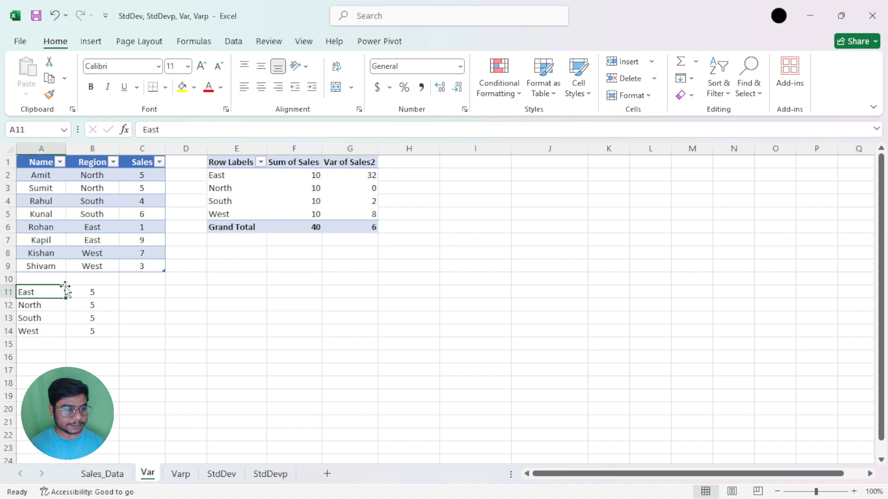
left_click(141, 226)
left_click_drag(142, 225, 140, 237)
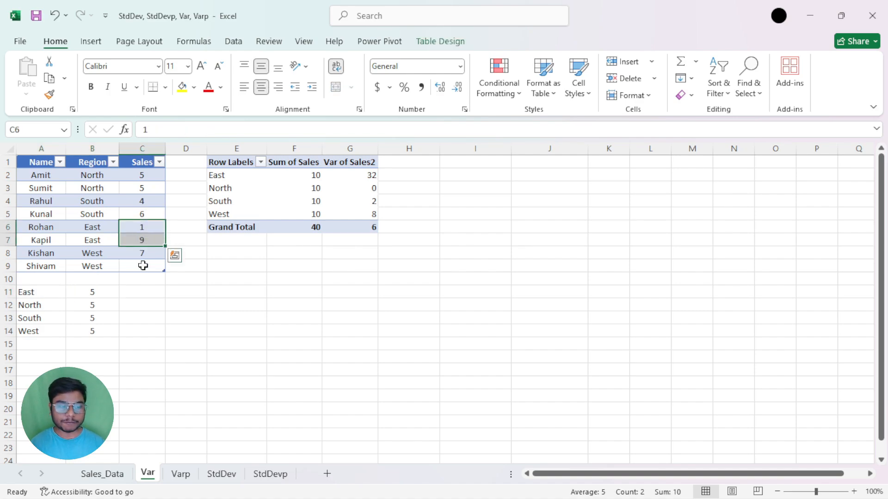
left_click(133, 290)
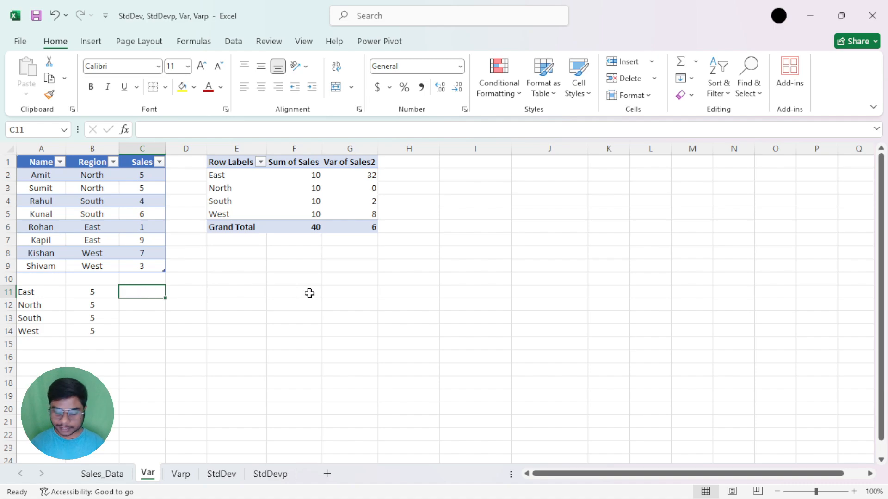
type("1")
key("Tab")
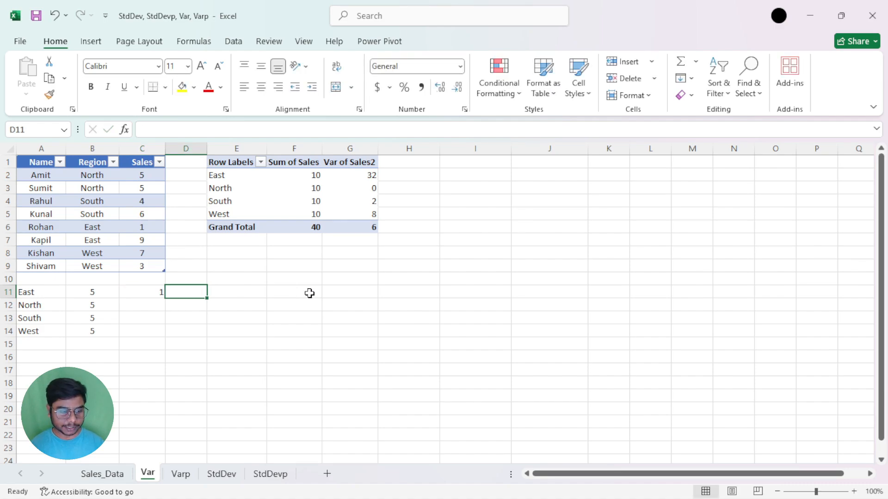
type("9")
left_click(310, 293)
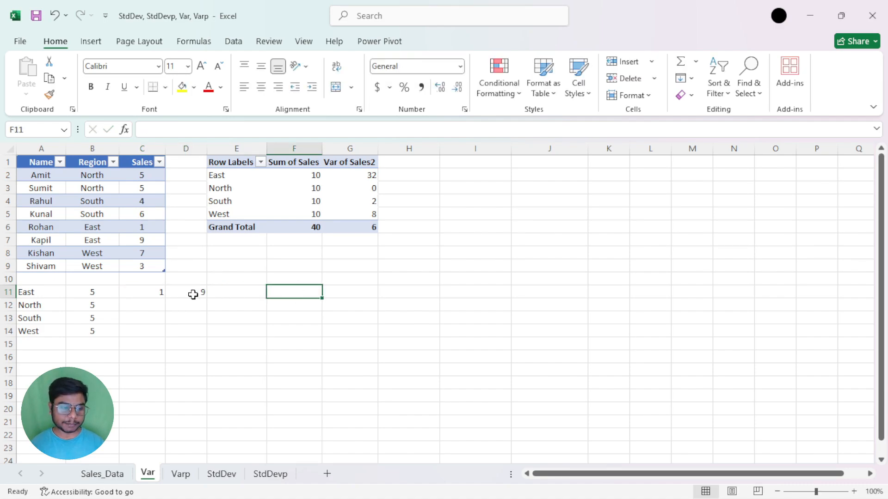
Step: Center the cells C11:D14 beside the regional averages horizontally
left_click(157, 292)
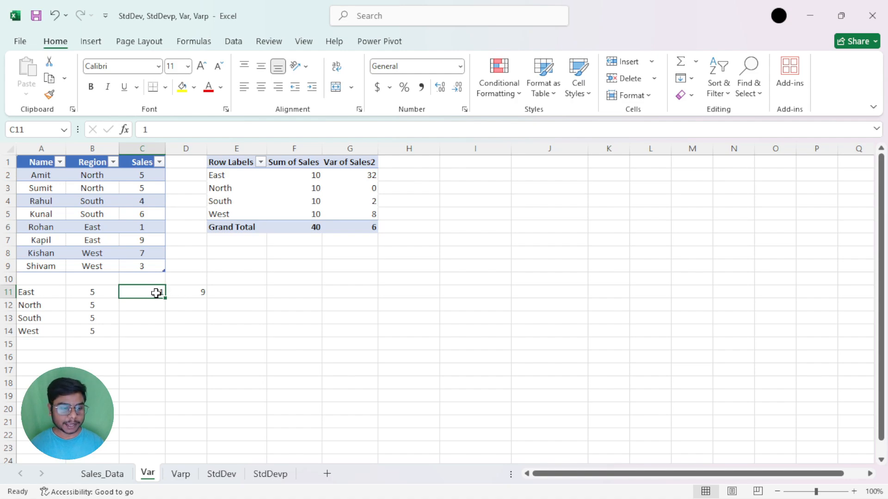
left_click_drag(155, 291, 180, 327)
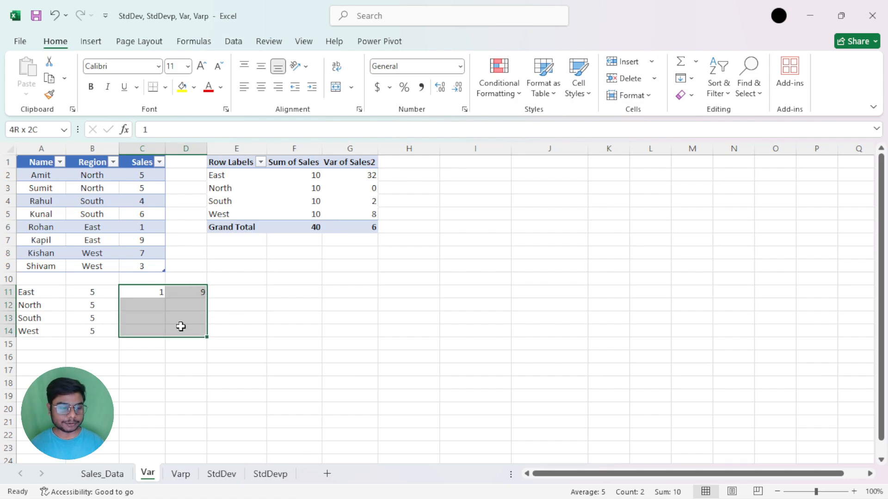
left_click(261, 87)
left_click(155, 293)
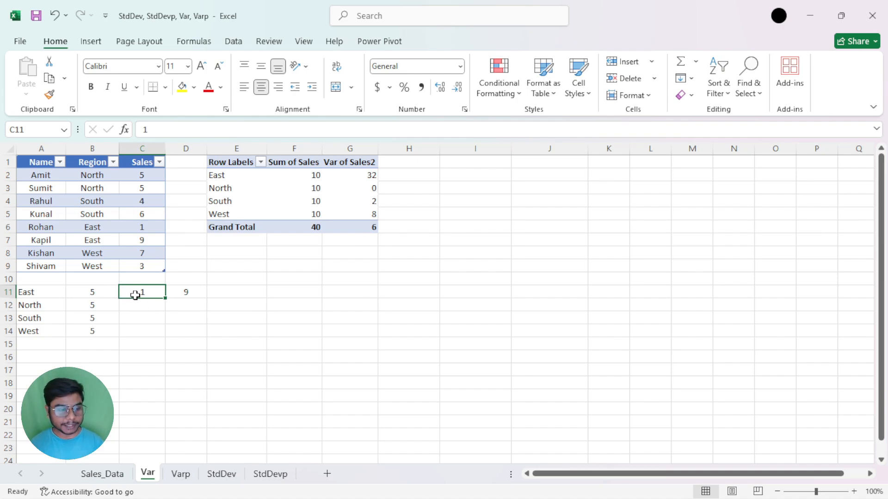
Step: Build a number scale in F11:F20 by entering 1 and 2 and extending the series down to 10
left_click(251, 292)
left_click(296, 293)
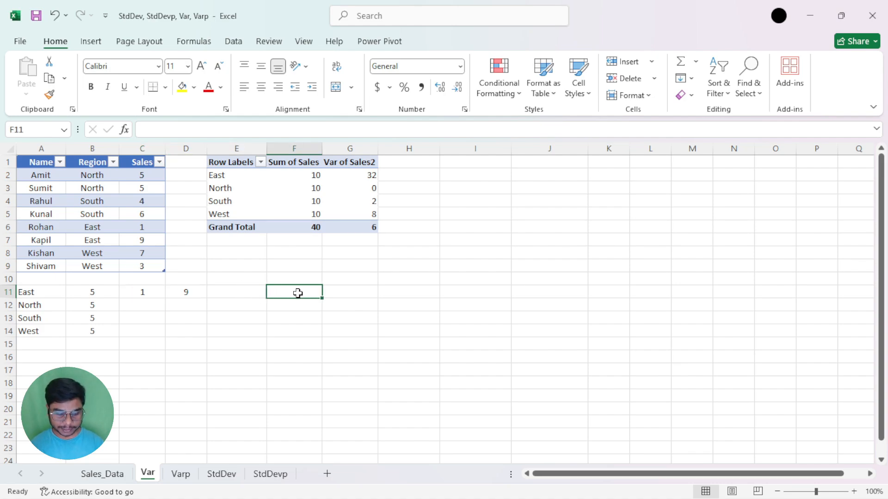
type("1")
key("Return")
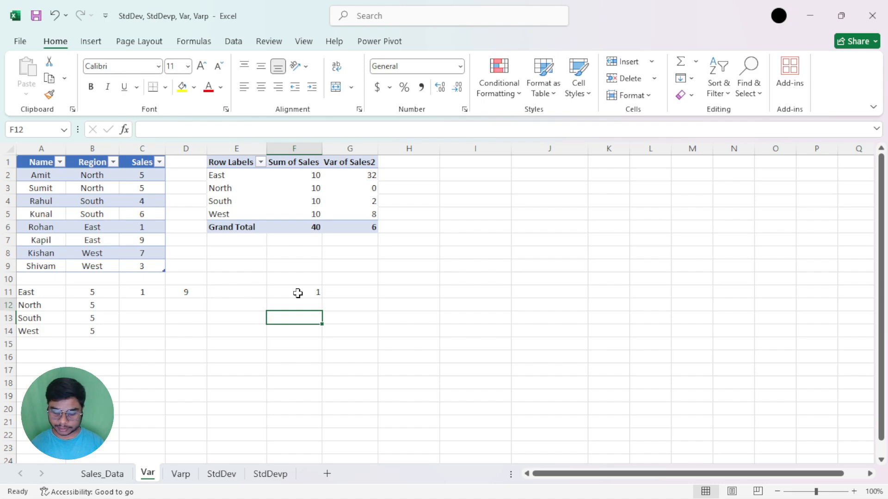
type("2")
left_click_drag(297, 293, 321, 403)
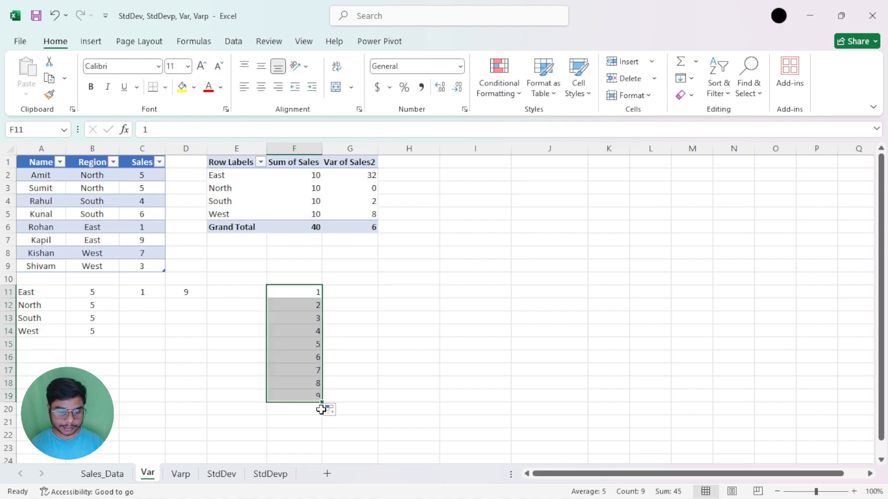
left_click(325, 409)
left_click(325, 409)
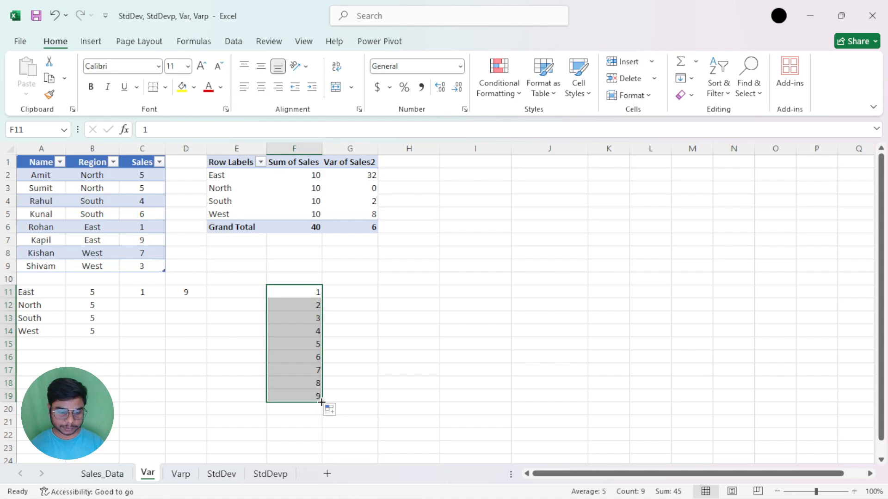
left_click_drag(321, 409, 324, 420)
Step: Label the 5 on the number scale as Average in G15
left_click(333, 348)
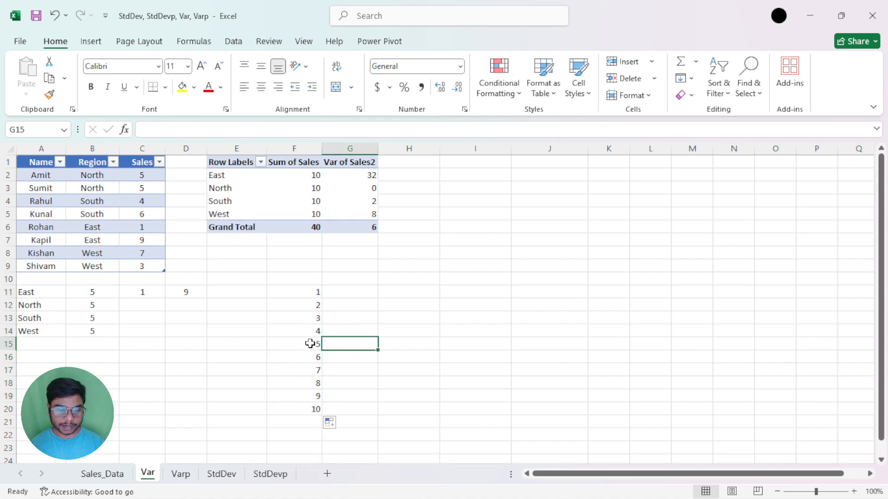
type("Avera")
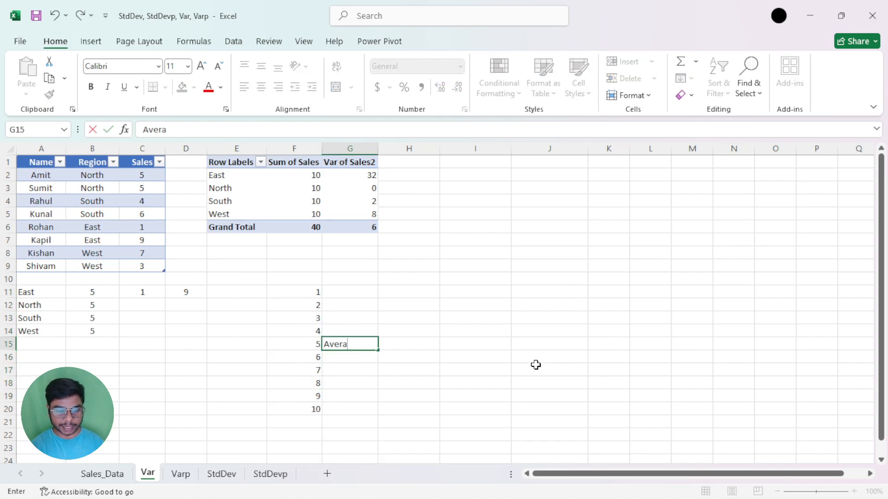
type("ge")
key("Return")
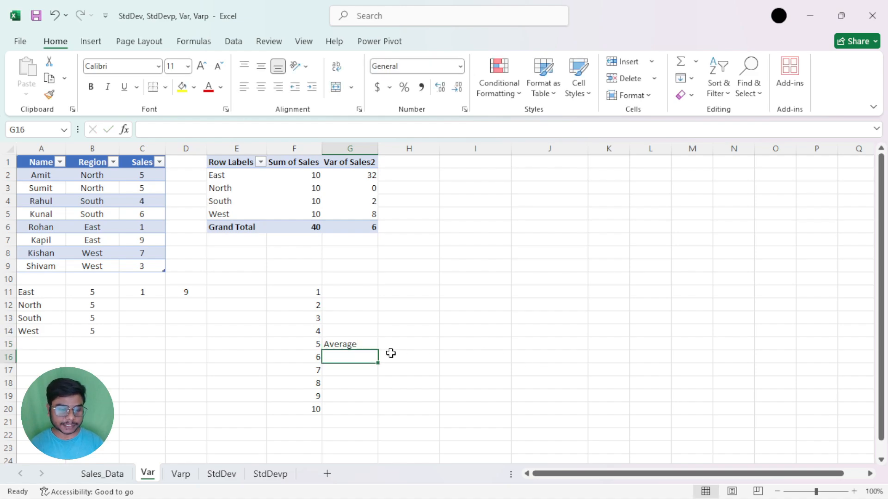
Step: Trace the distance of East's sales from the average along the number scale and compare it with East's variance in the pivot table
left_click(354, 342)
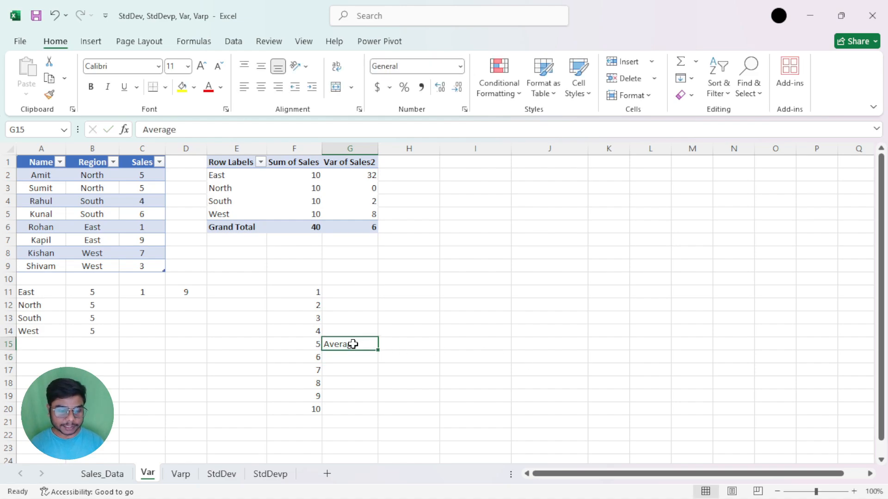
left_click(344, 397)
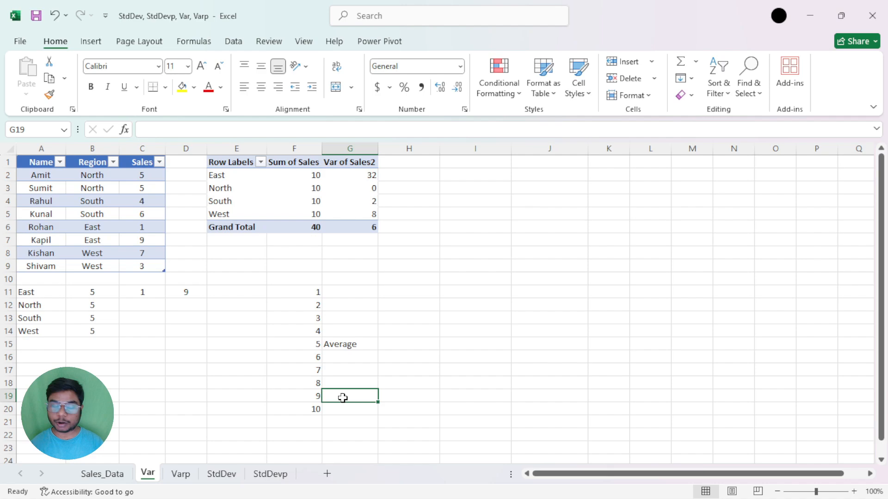
left_click(337, 358)
left_click(337, 369)
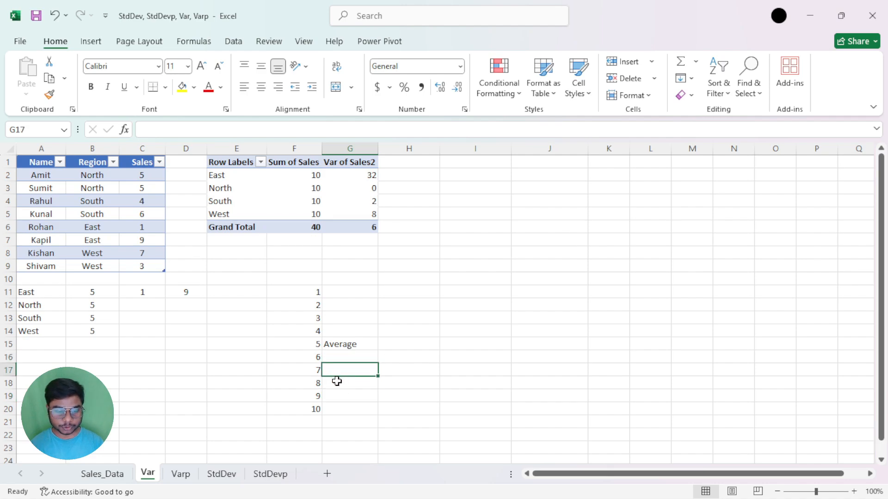
left_click(337, 381)
left_click(340, 395)
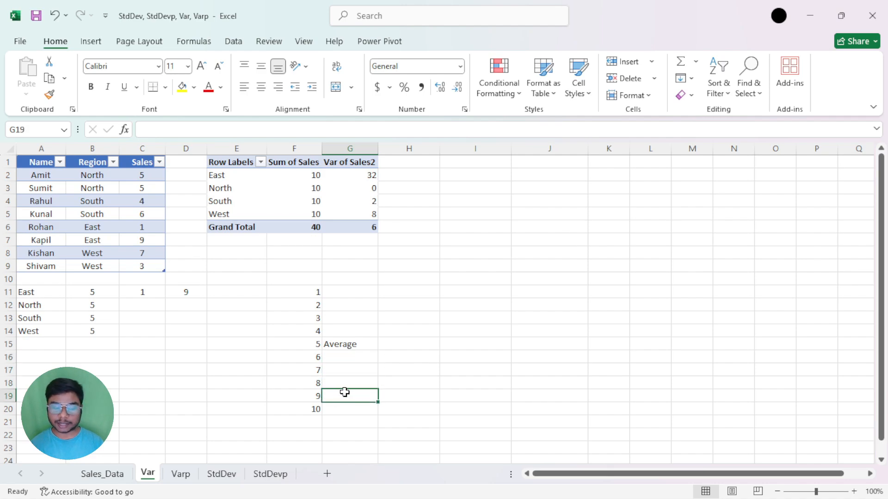
left_click(341, 343)
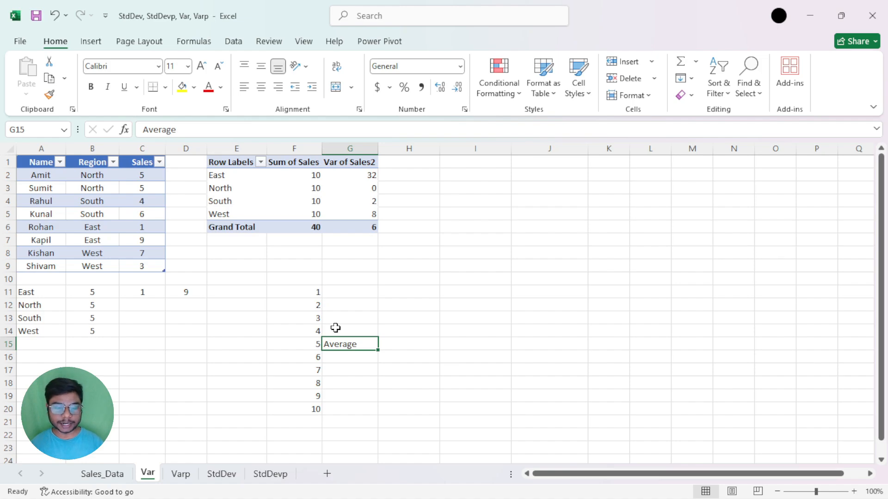
left_click(335, 330)
left_click(339, 317)
left_click(338, 305)
left_click(340, 293)
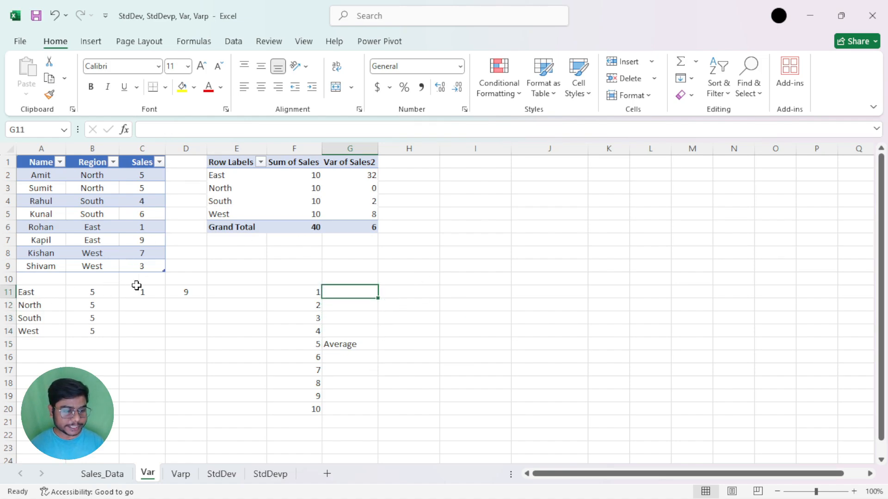
left_click(368, 177)
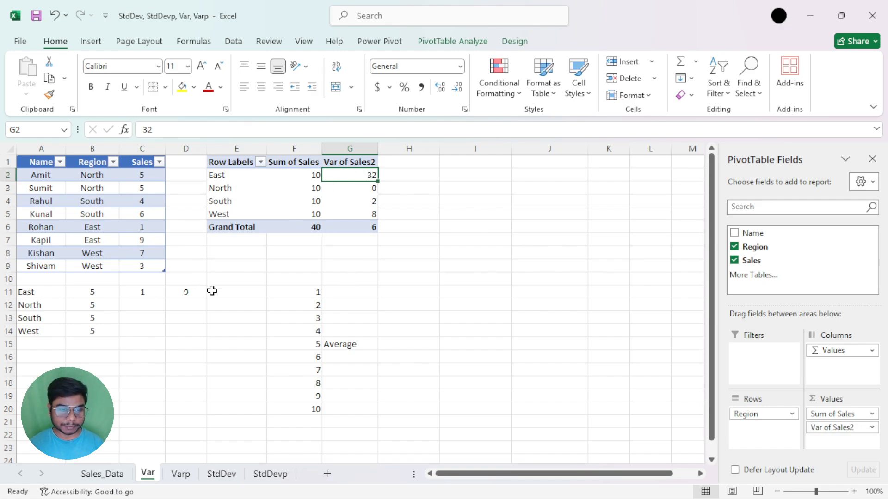
Step: Enter the North region's individual sales beside its average, with 5 in C12 and 5 in D12
left_click(91, 308)
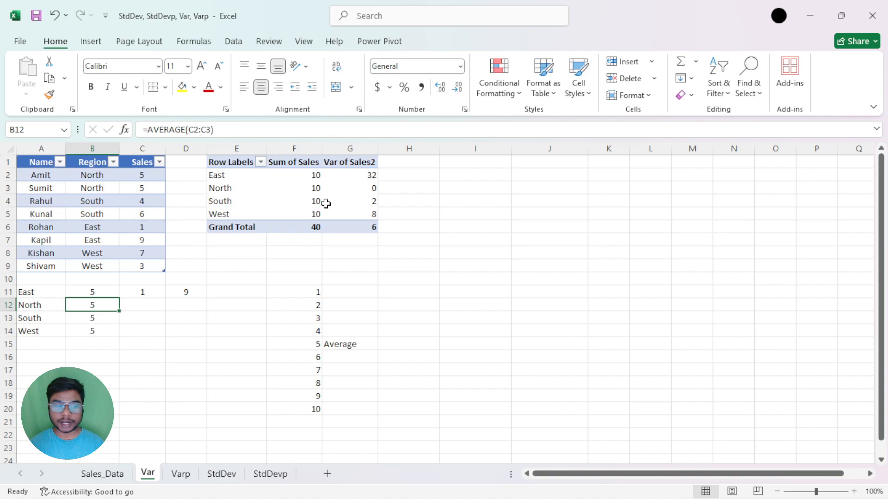
left_click(140, 306)
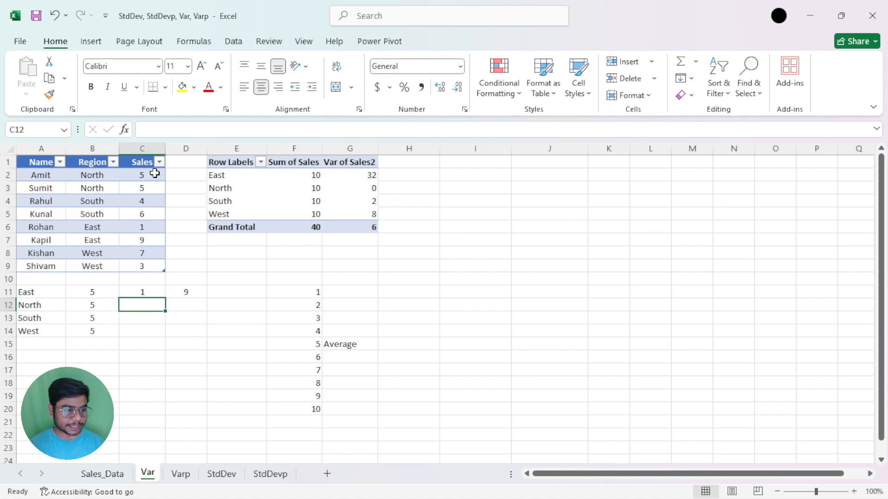
type("5")
key("Tab")
type("5")
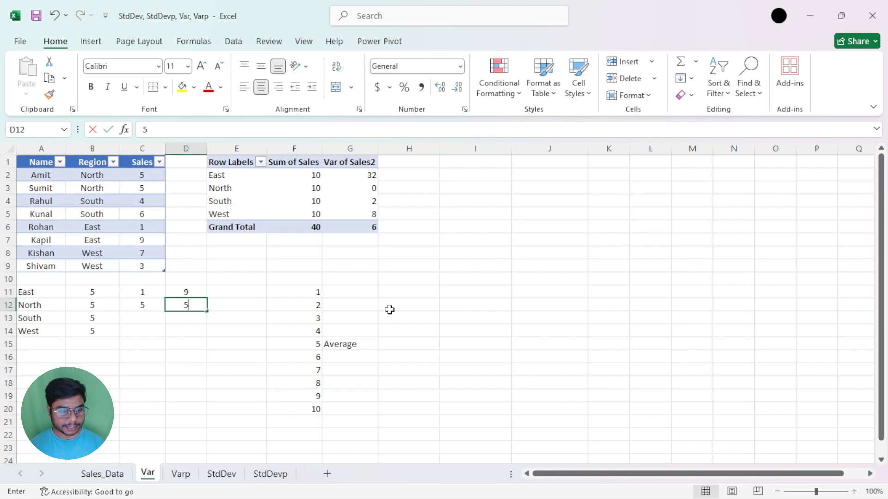
left_click(389, 309)
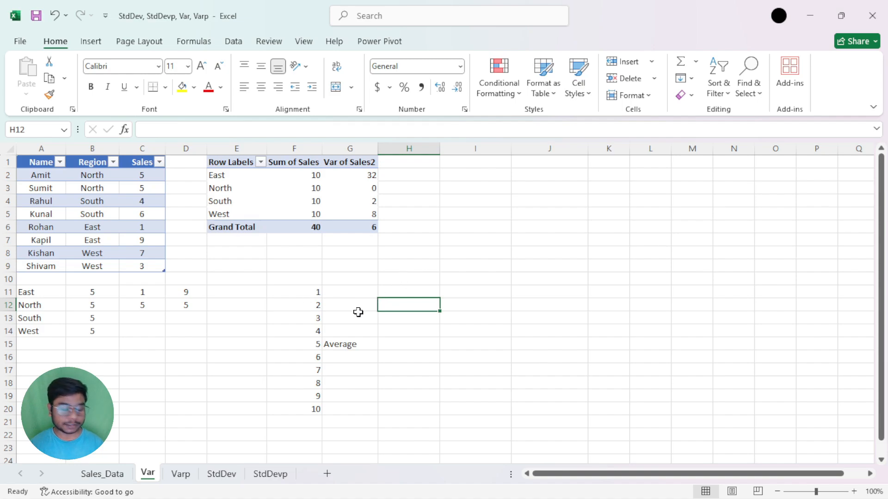
Step: Compare North's individual sales with the region's average and its variance in the pivot table
left_click(142, 308)
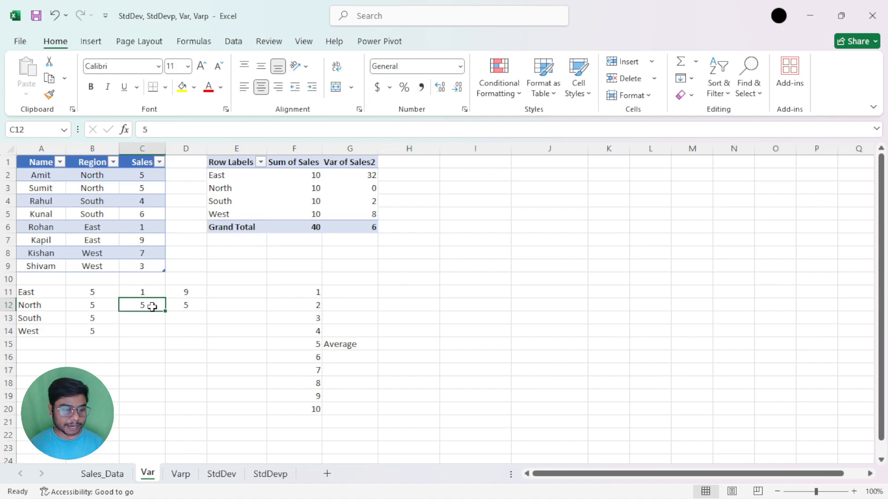
left_click(334, 343)
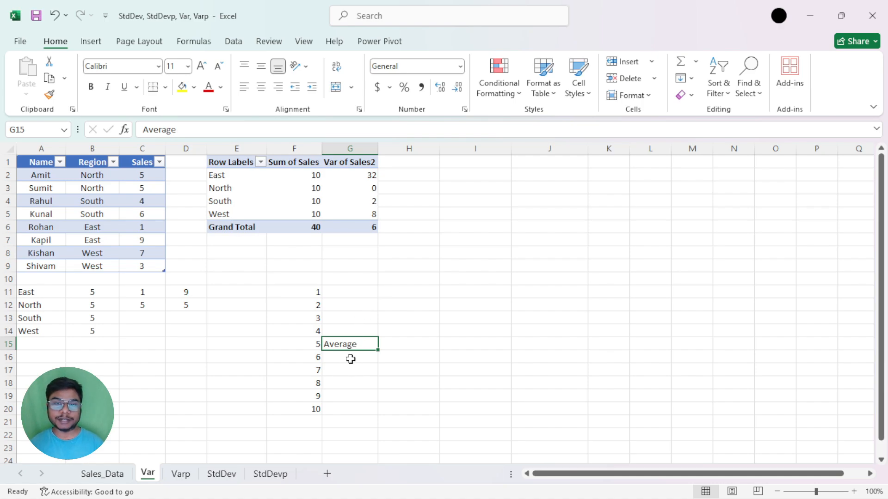
left_click(368, 188)
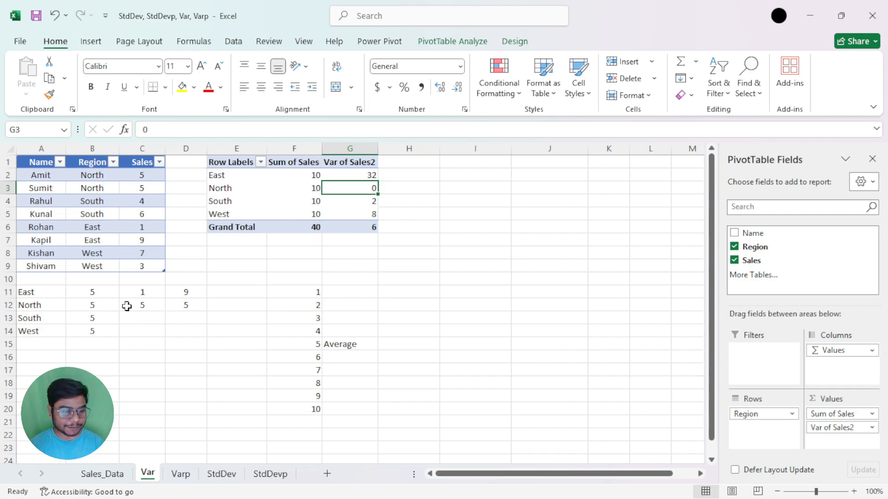
left_click_drag(127, 306, 190, 304)
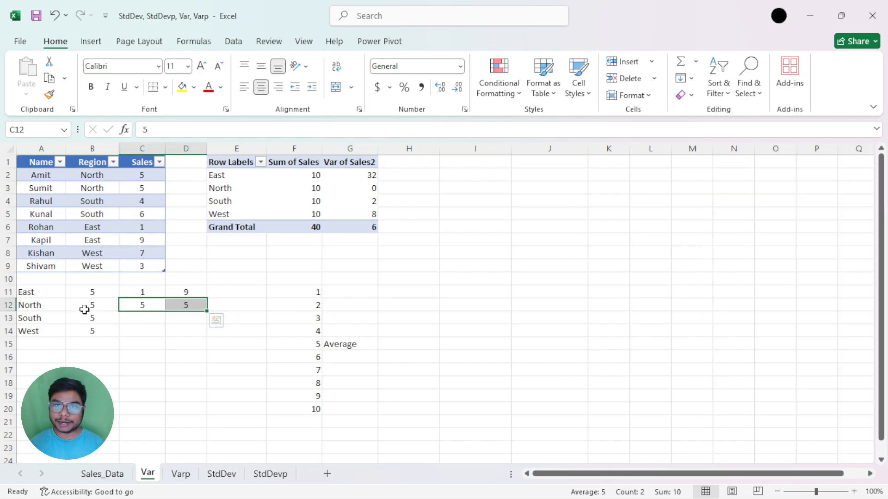
left_click(86, 310)
left_click(147, 309)
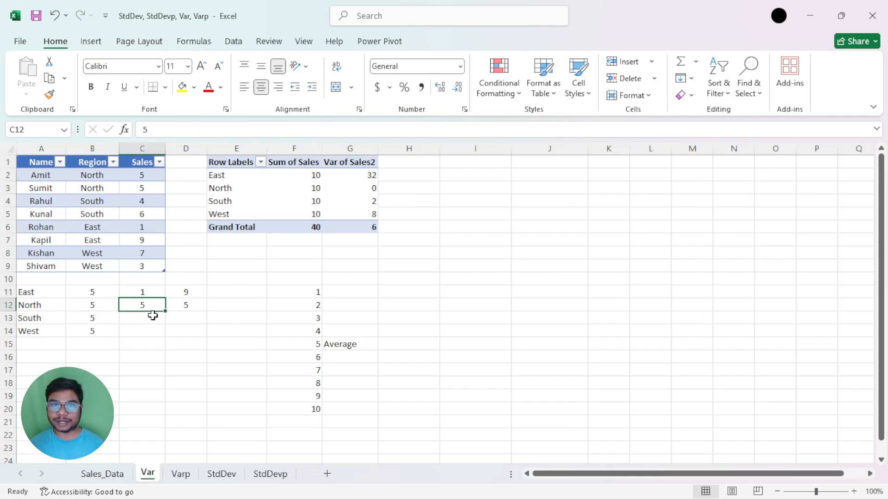
left_click(364, 191)
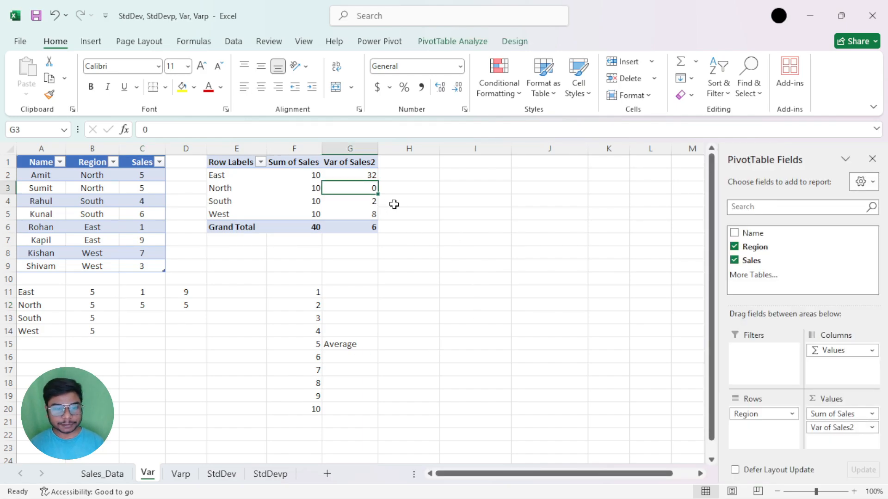
Step: Enter the South region's individual sales beside its average, with 4 in C13 and 6 in D13
left_click(124, 321)
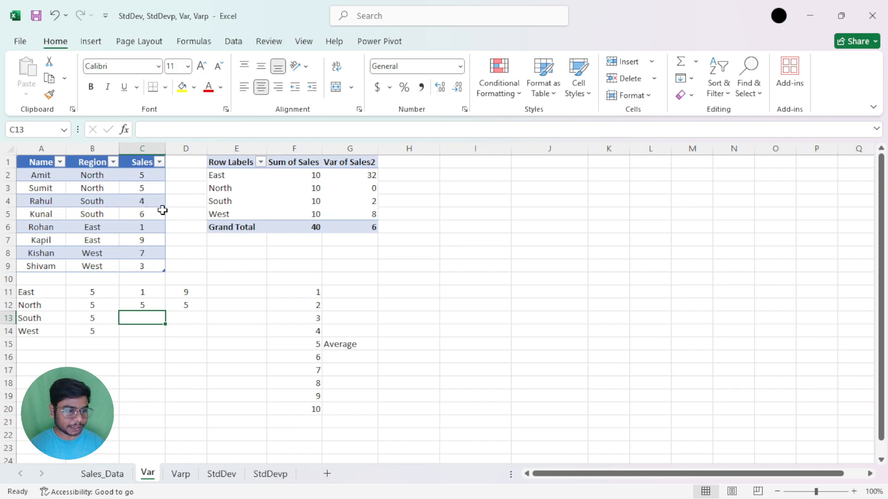
type("4")
key("Tab")
type("6")
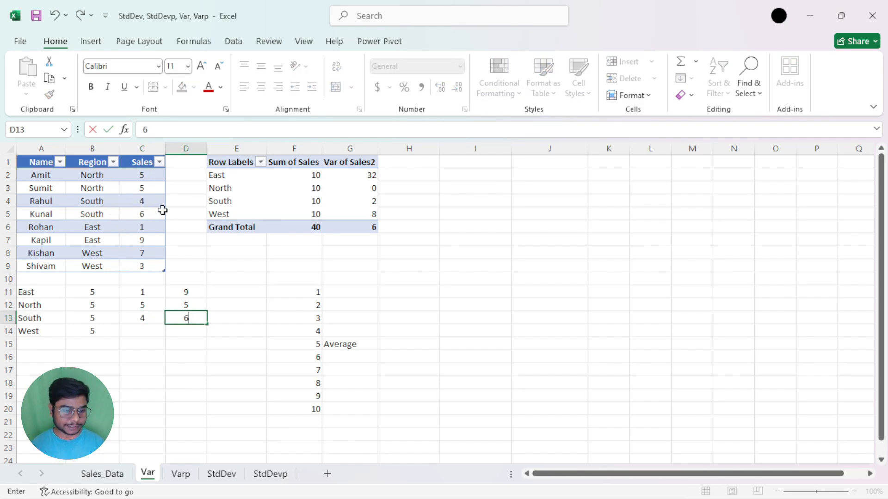
left_click(388, 318)
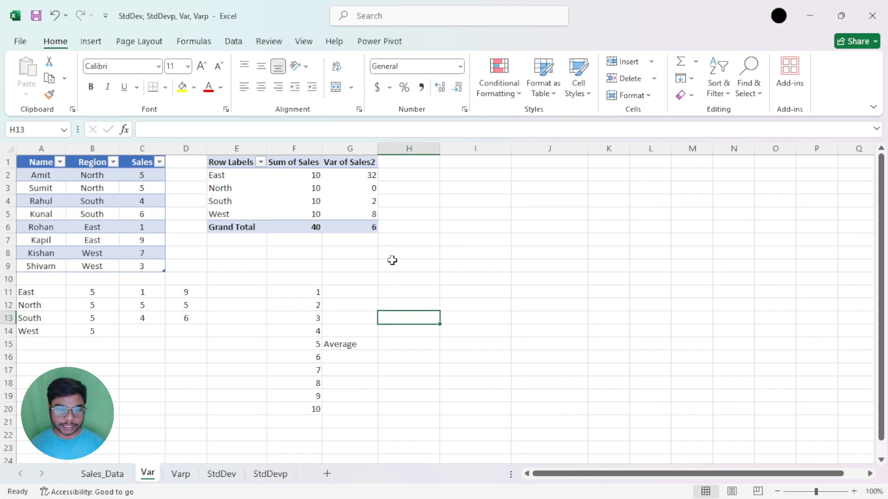
Step: Examine how far South's sales lie from the average on the number scale and check South's variance in the pivot table
left_click(342, 348)
key("Up")
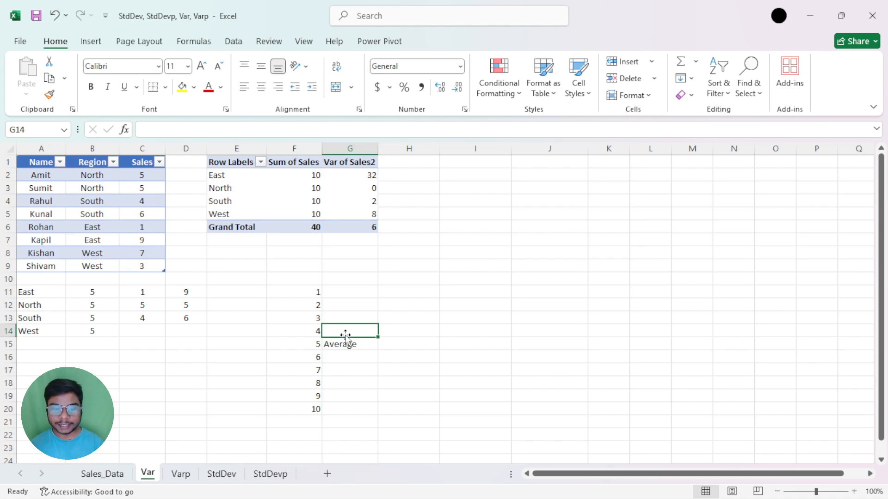
left_click(344, 344)
left_click(341, 358)
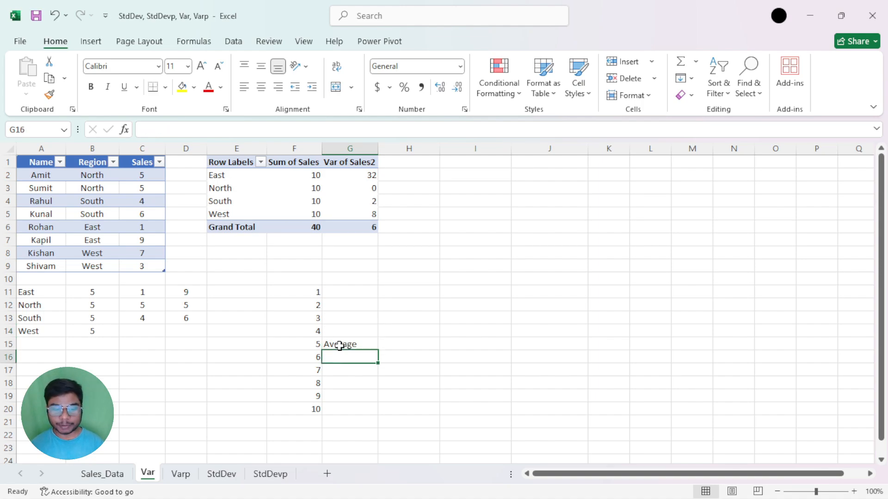
left_click(373, 201)
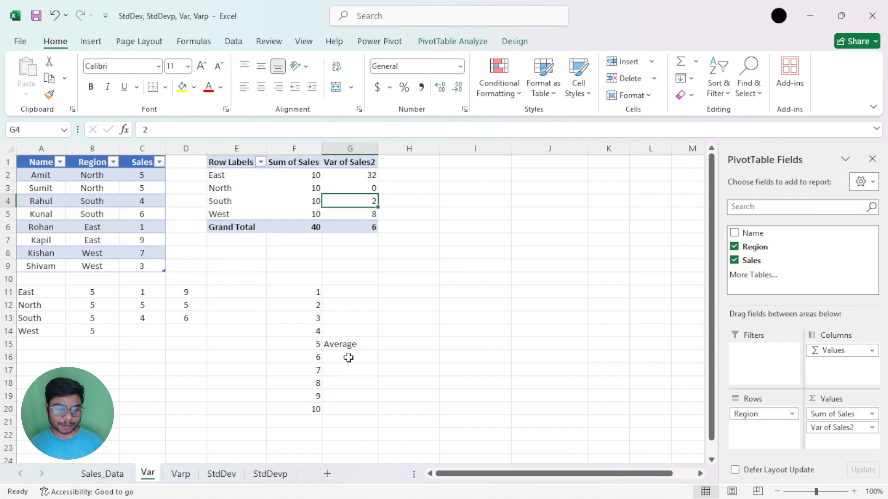
left_click(344, 382)
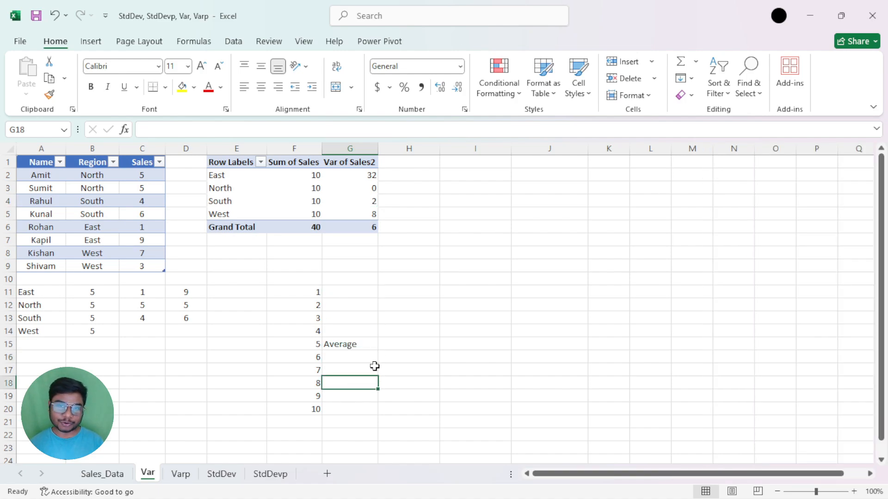
left_click(353, 343)
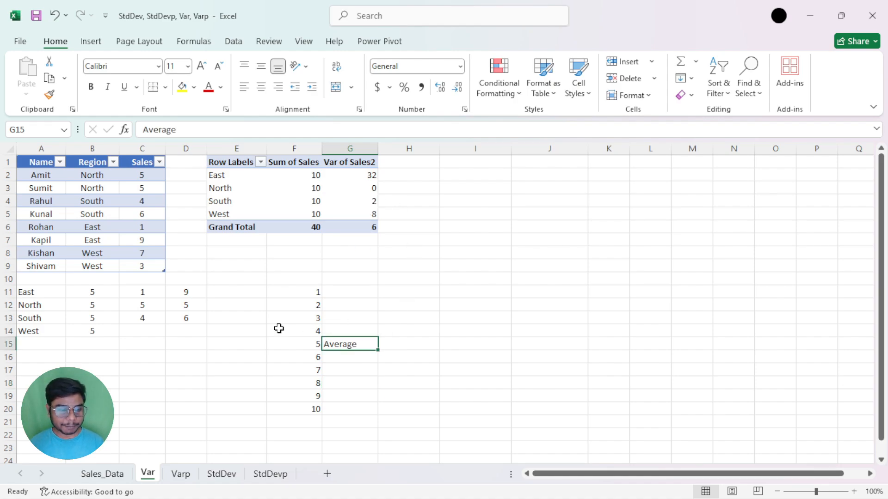
Step: Enter the West region's individual sales beside its average, with 7 in C14 and 3 in D14
left_click(353, 216)
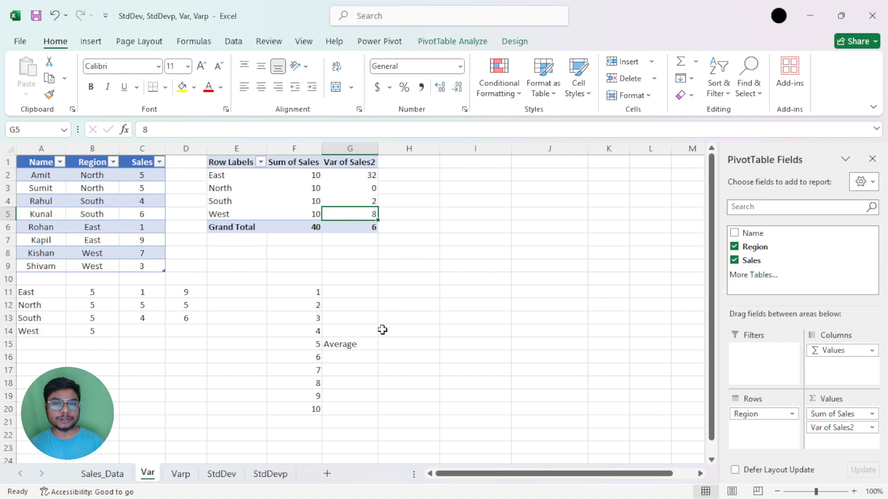
left_click(130, 331)
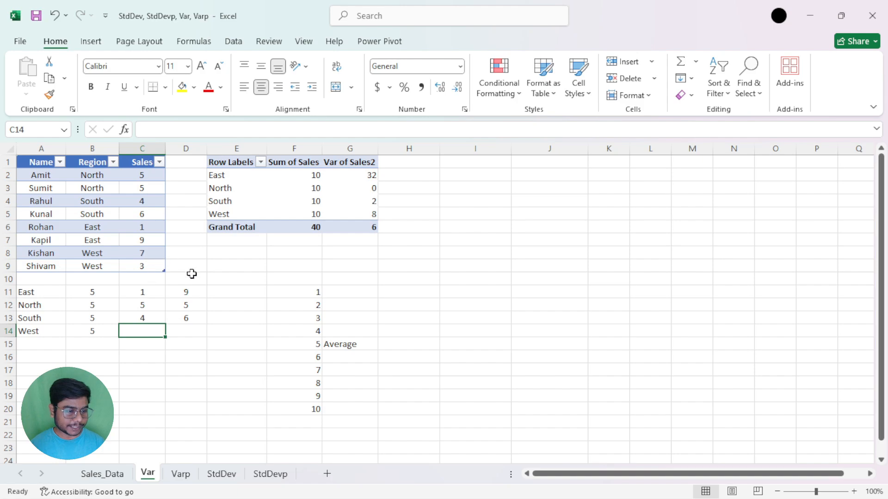
type("7")
key("Tab")
type("3")
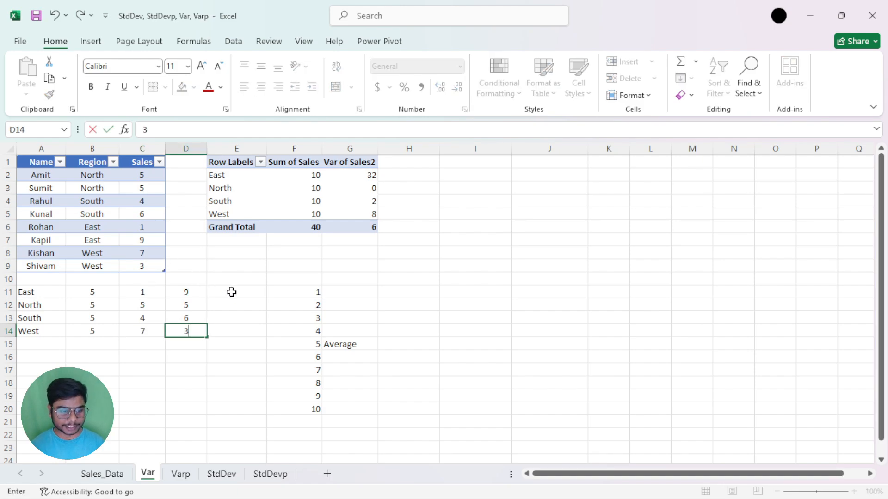
key("Return")
Step: Examine how far West's two sales lie above and below the average on the number scale
left_click(342, 349)
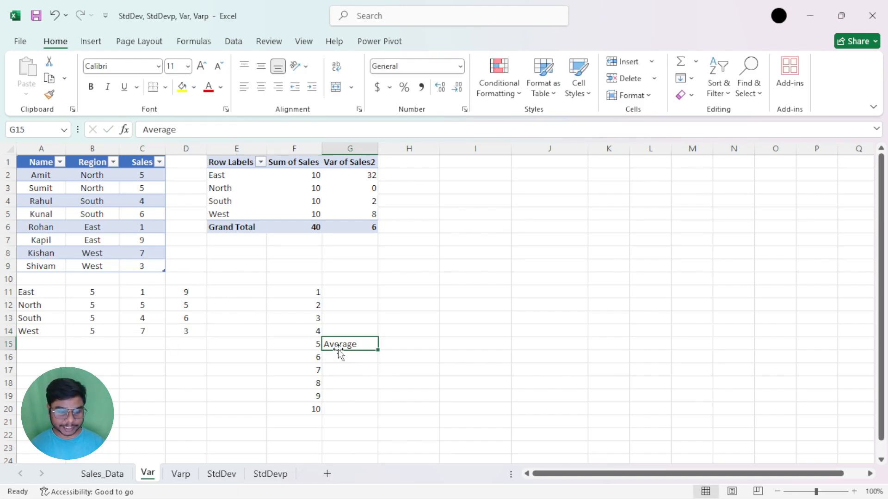
left_click(331, 370)
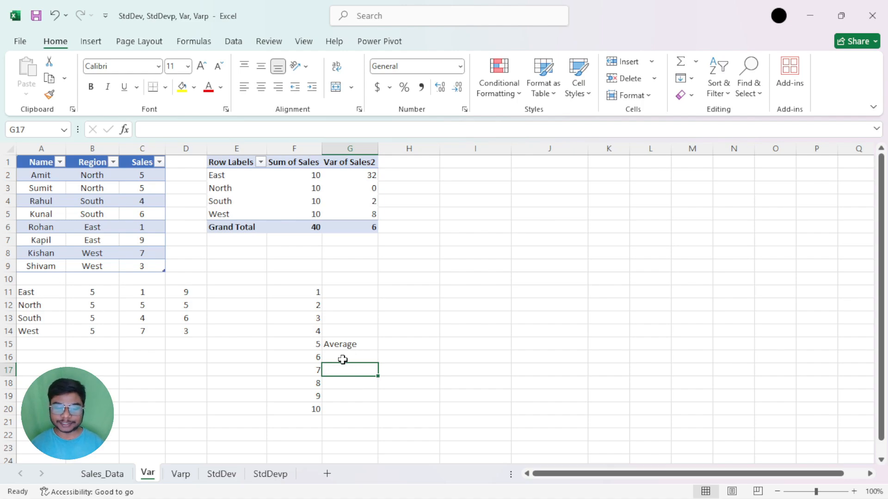
left_click(341, 345)
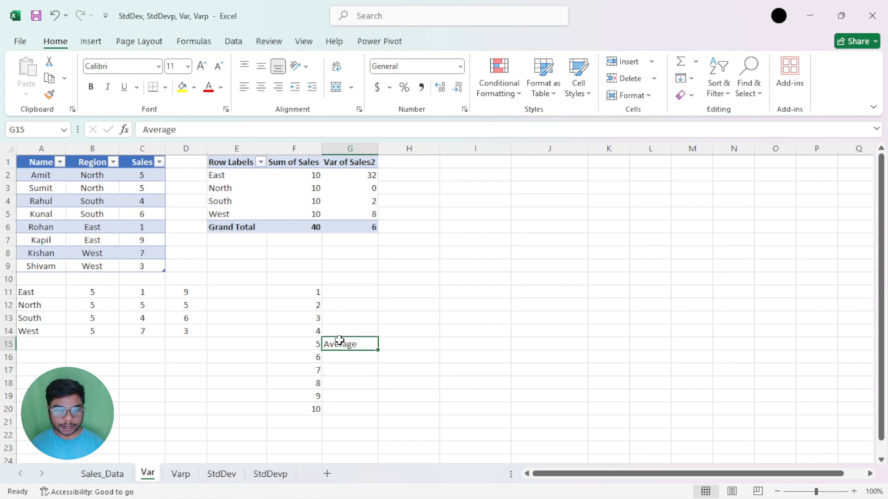
left_click(346, 316)
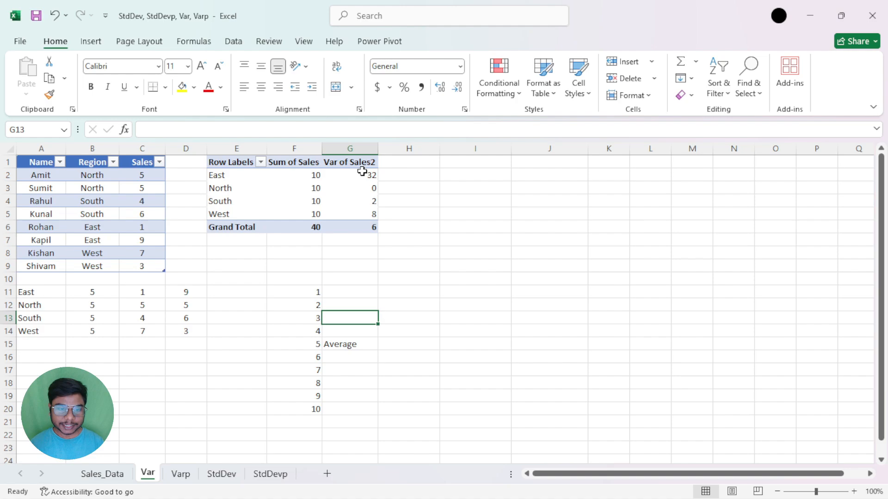
Step: Compare the four regional variances with East's average and individual sales, and check the grand total variance in the pivot table
left_click_drag(362, 171, 363, 211)
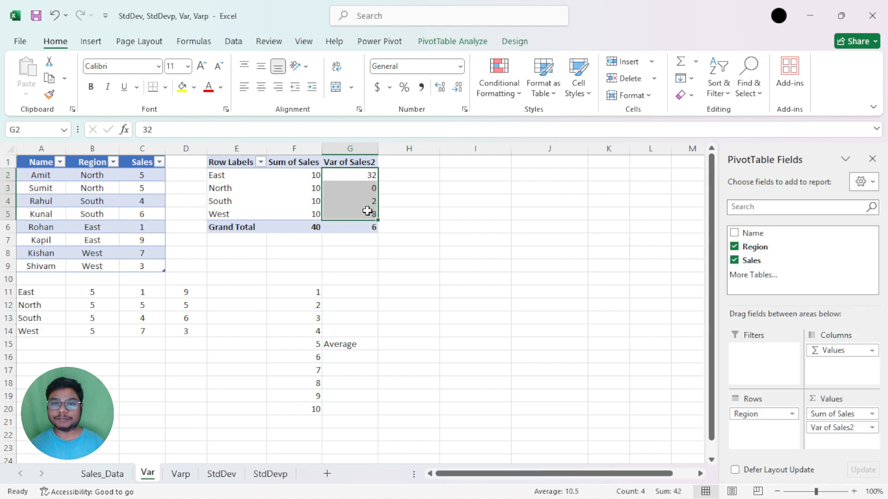
left_click(340, 344)
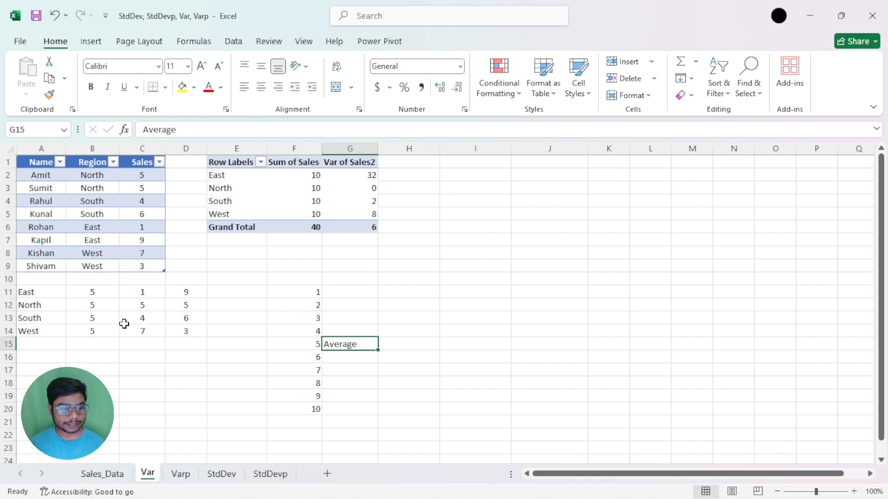
left_click(92, 293)
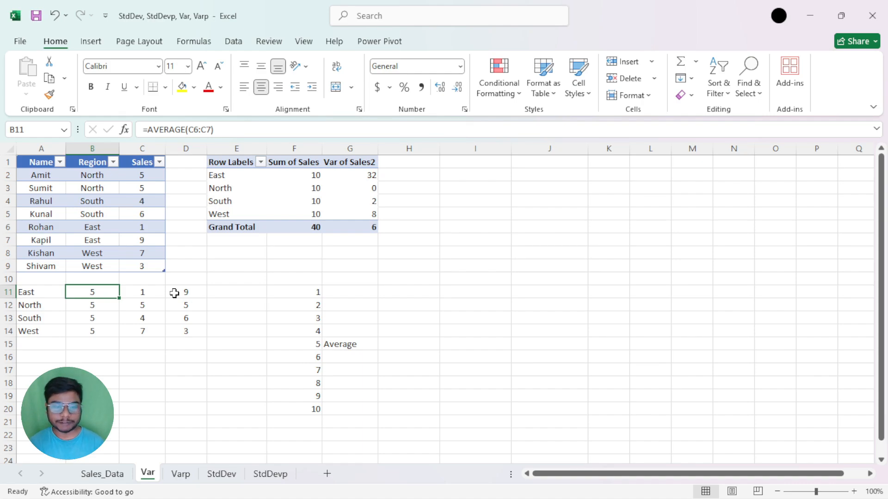
left_click(363, 227)
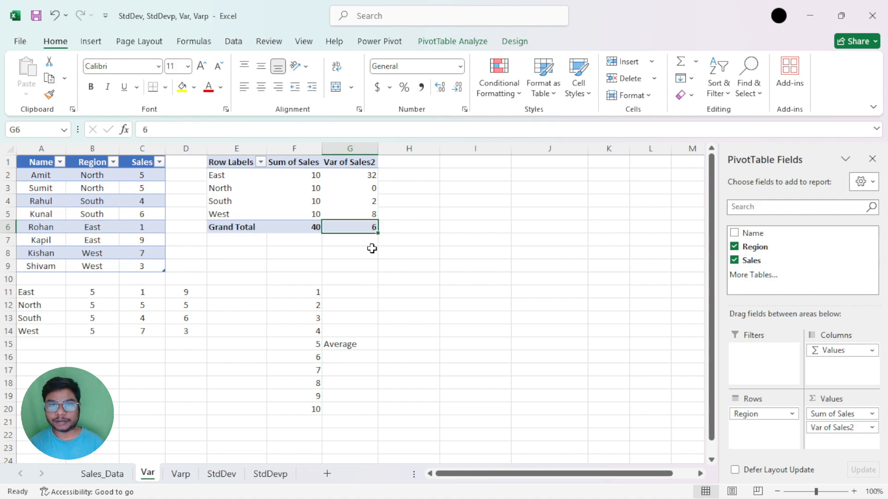
Step: Move the 1 to 10 number scale and its Average label from F11:G20 to the range starting at A16
left_click_drag(315, 293, 337, 403)
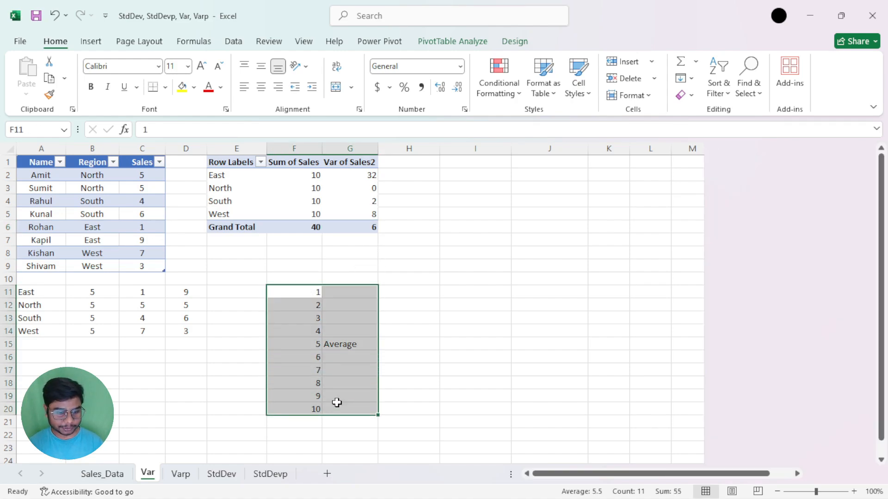
key("ctrl+c")
left_click(39, 358)
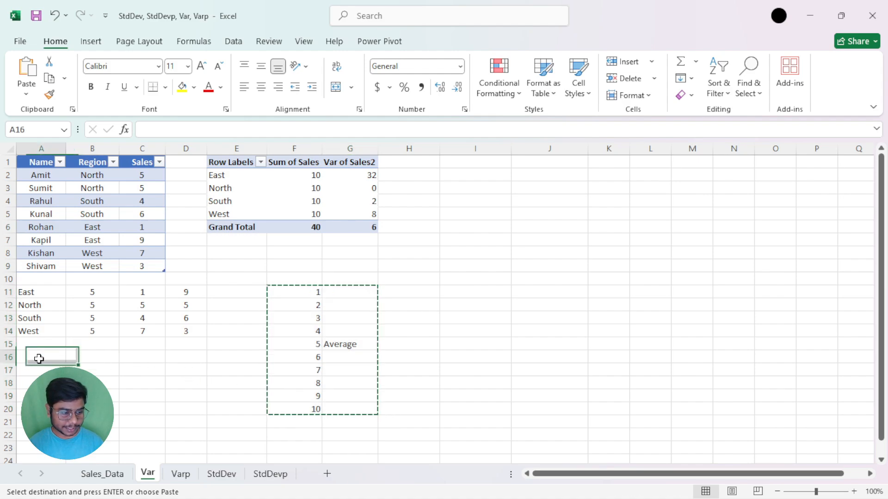
key("Return")
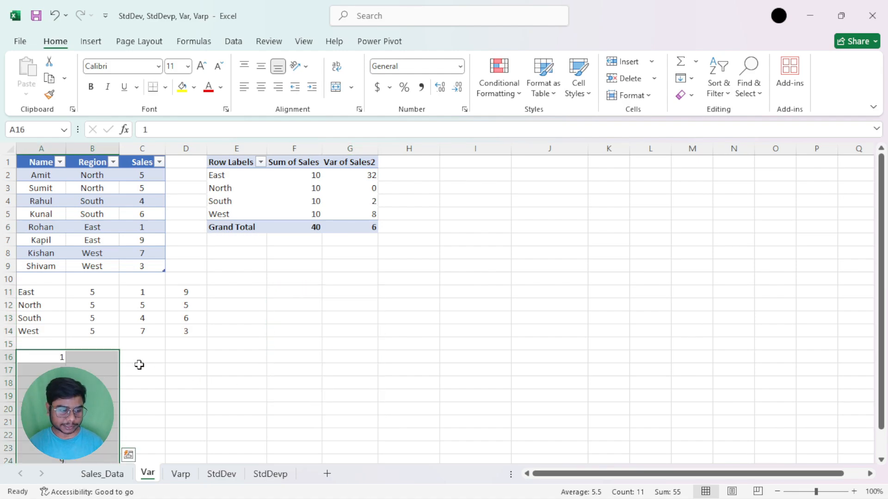
left_click(277, 368)
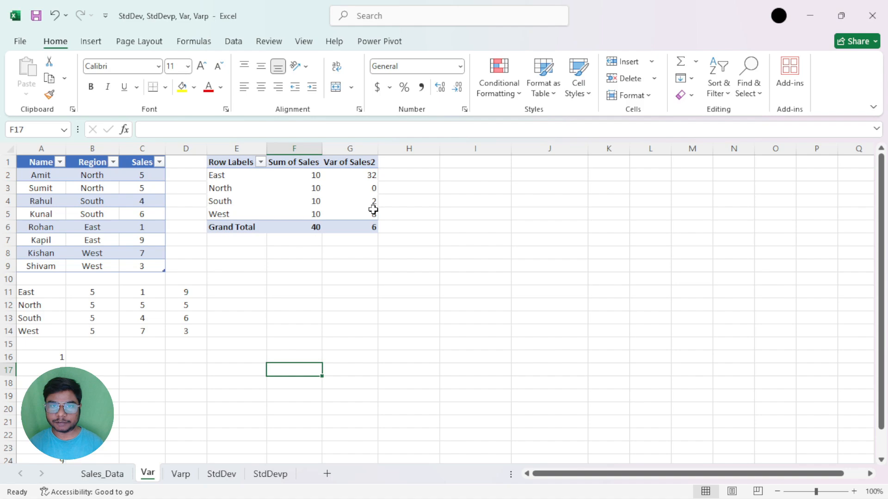
Step: Label cell F10 as East to head the manual variance calculation below the pivot table
left_click(290, 287)
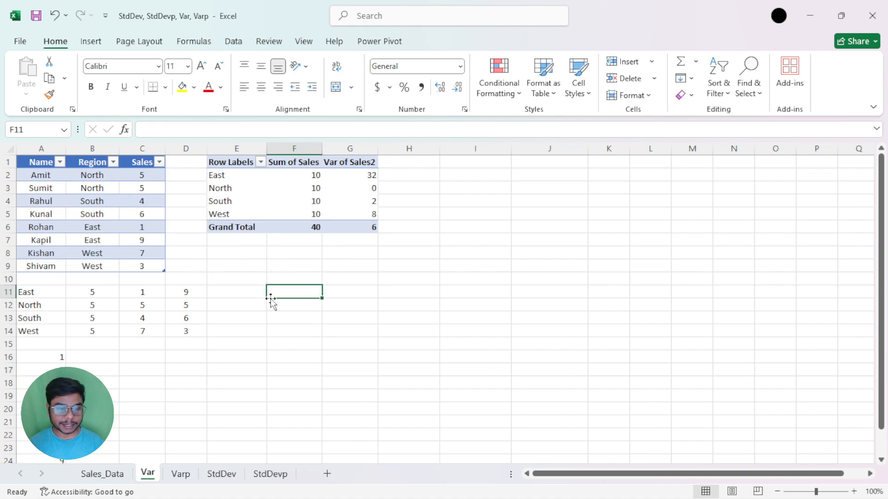
left_click(288, 277)
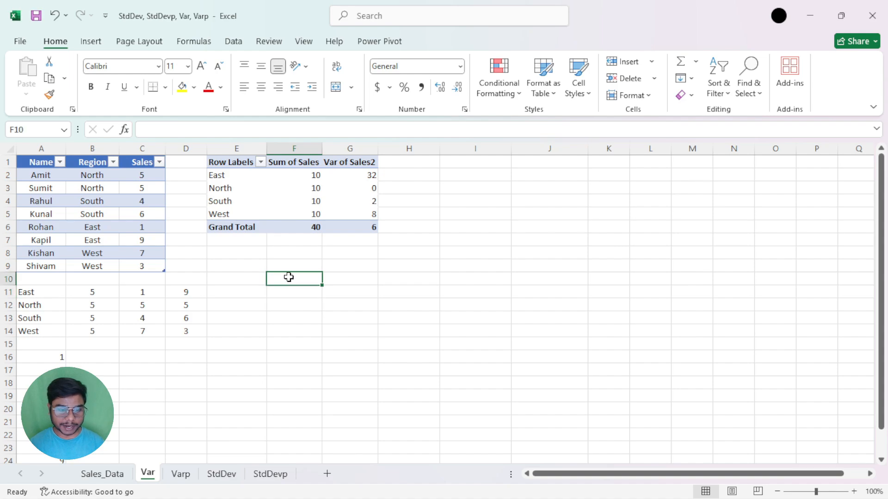
left_click_drag(288, 277, 329, 279)
left_click(272, 293)
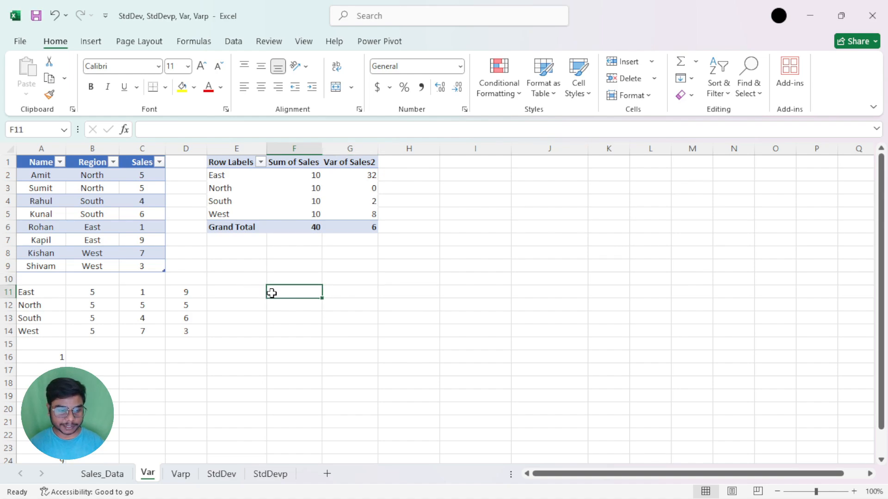
key("Up")
type("E")
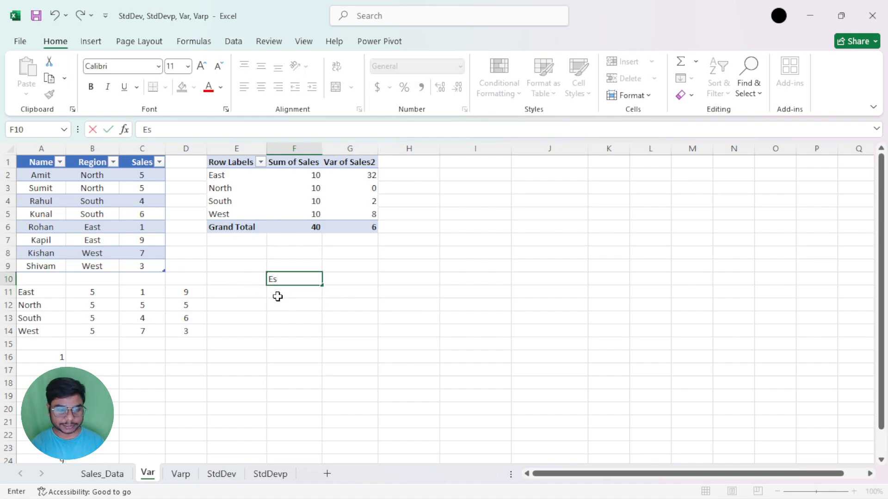
type("ast")
key("Tab")
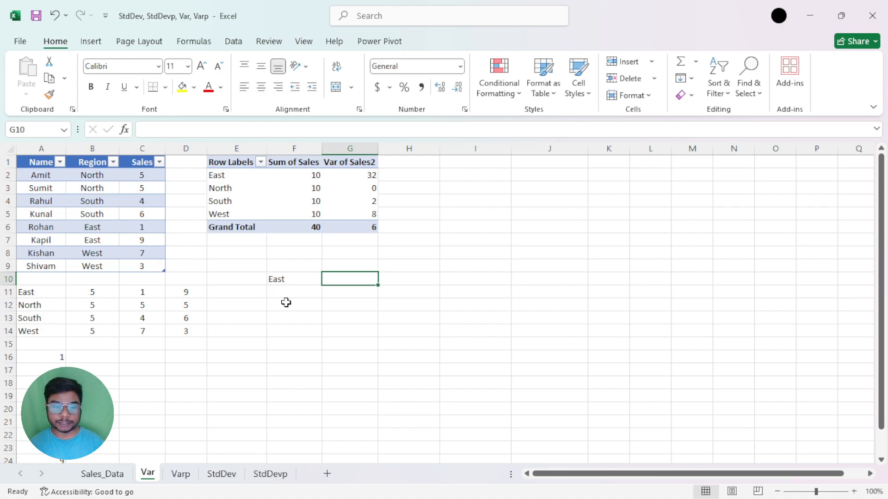
Step: Calculate the first East sale's deviation from the region's average in F11 with the formula =C6-$B$11
left_click(286, 303)
left_click(292, 289)
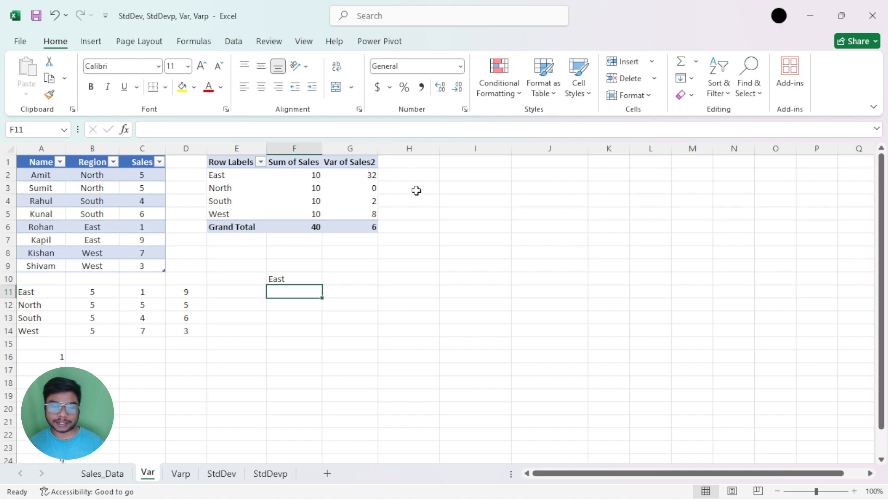
left_click(92, 295)
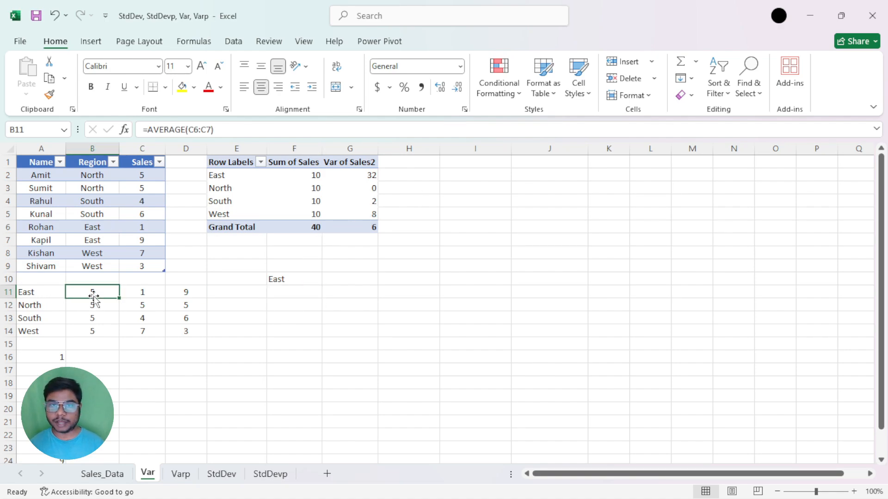
left_click(273, 291)
type("=")
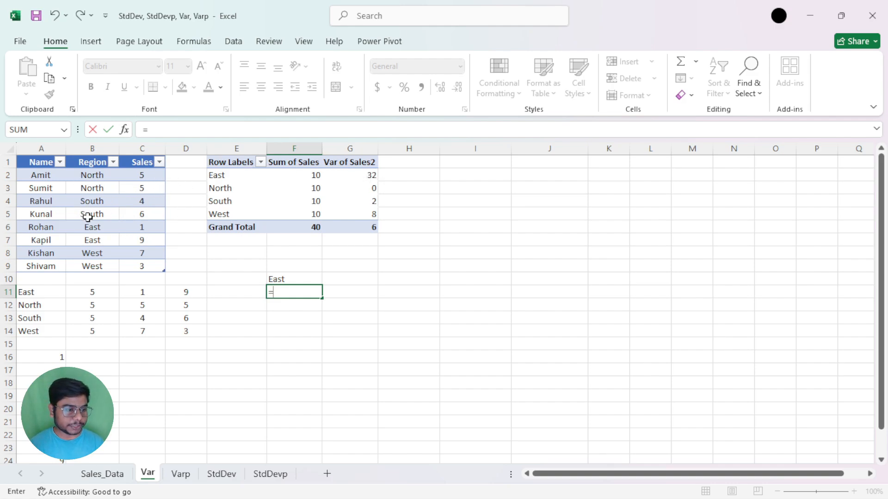
left_click(143, 227)
type("-")
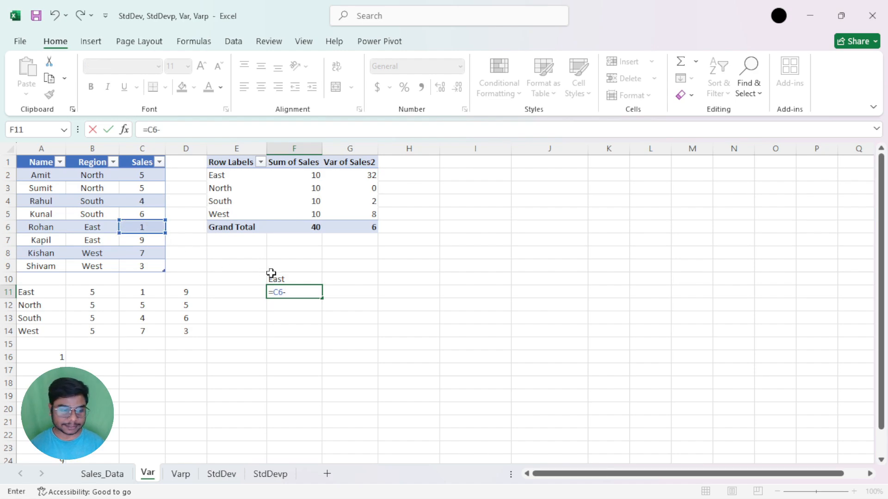
left_click(83, 293)
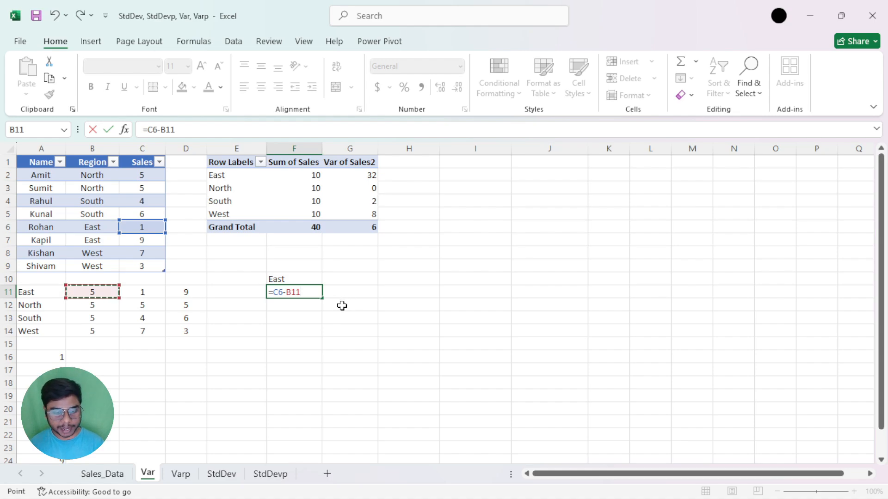
key("F4")
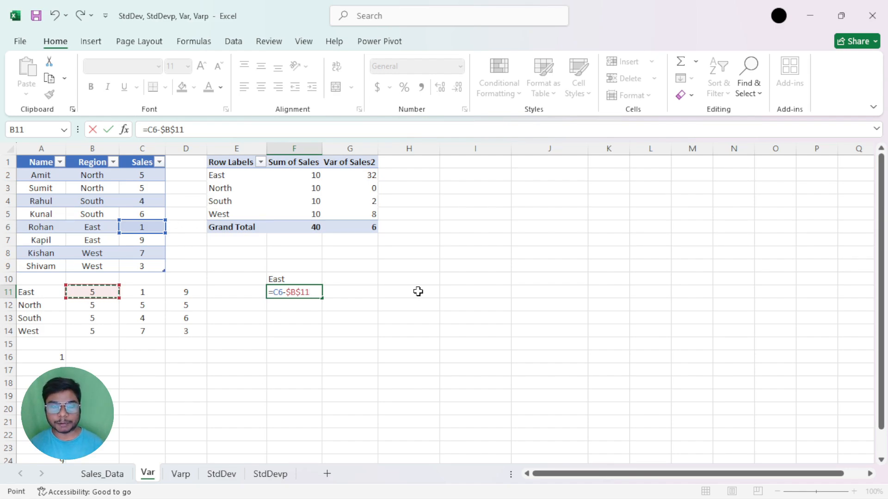
key("Return")
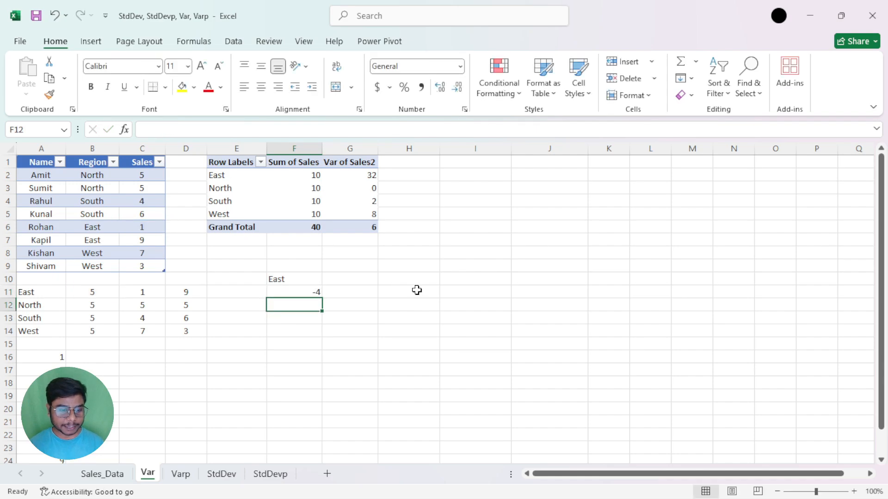
Step: Fill the deviation formula from F11 down to F12 for the second East sale and check its references
left_click(314, 292)
left_click_drag(321, 300, 323, 313)
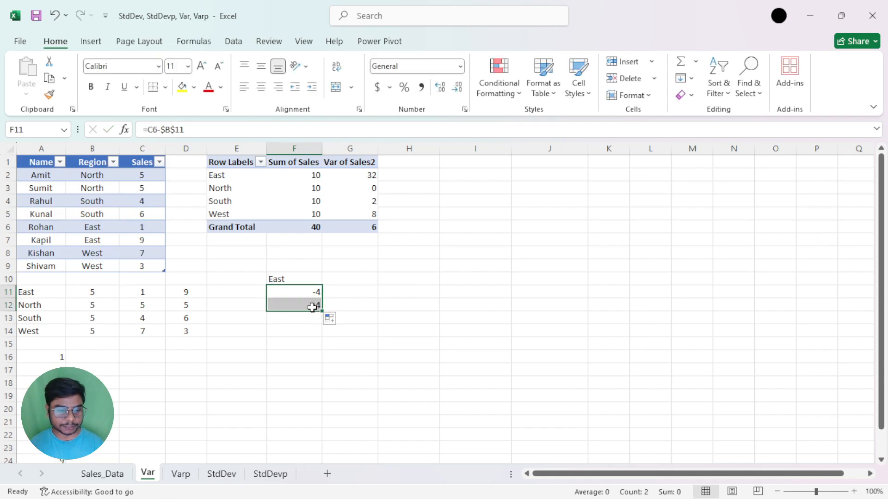
double_click(315, 306)
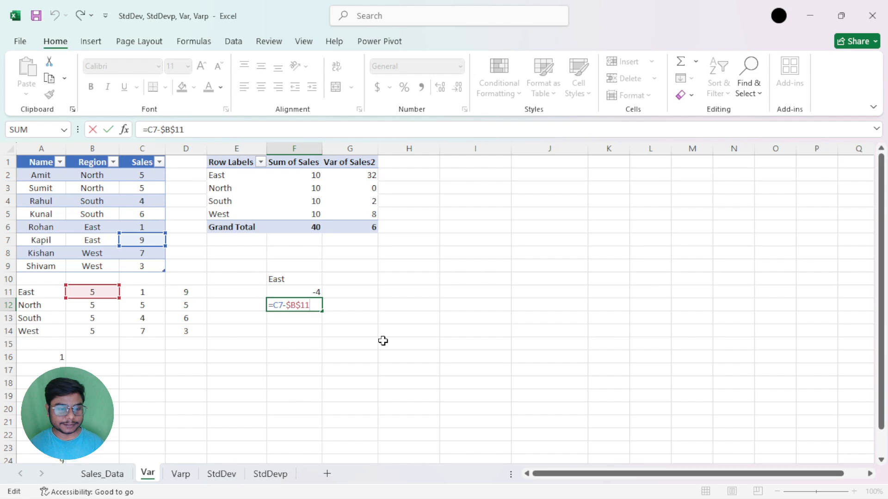
key("Escape")
Step: Square the first East deviation in G11 with the formula =PRODUCT(F11,F11)
left_click(339, 292)
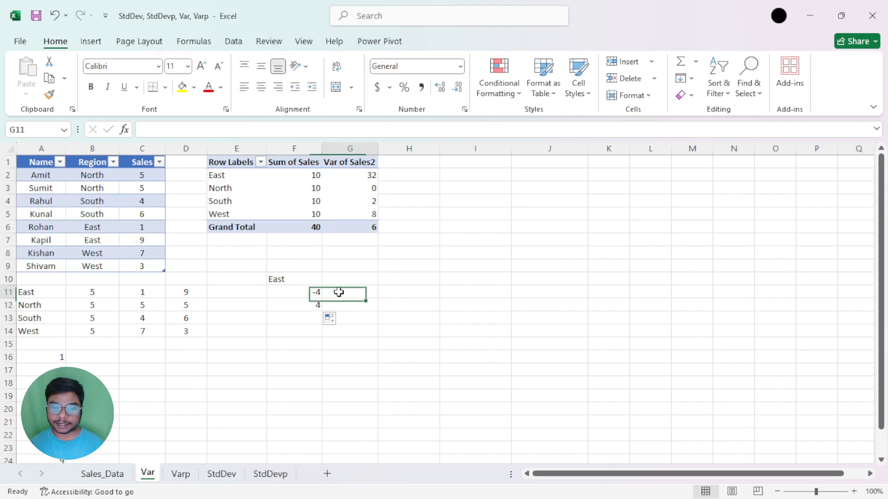
left_click(294, 278)
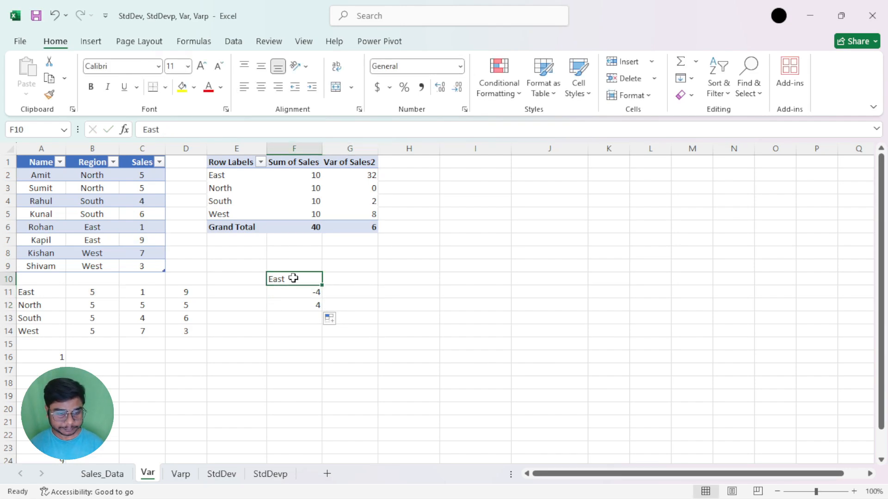
left_click(342, 293)
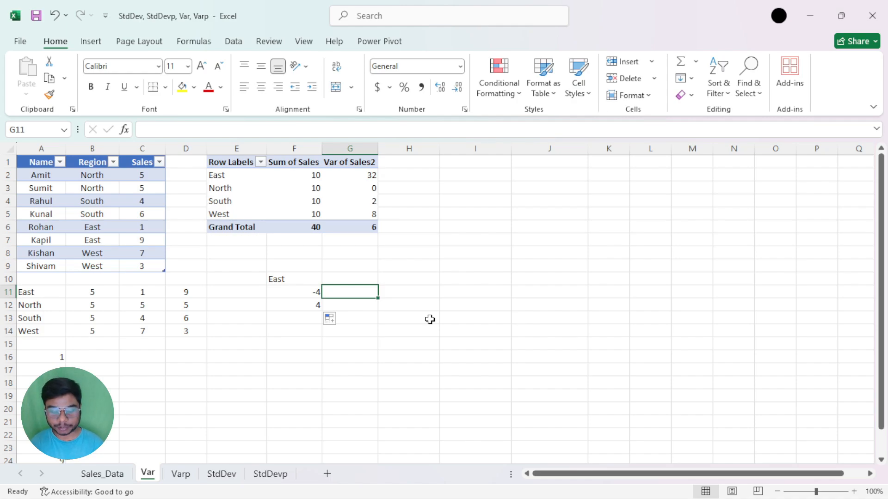
type("=p")
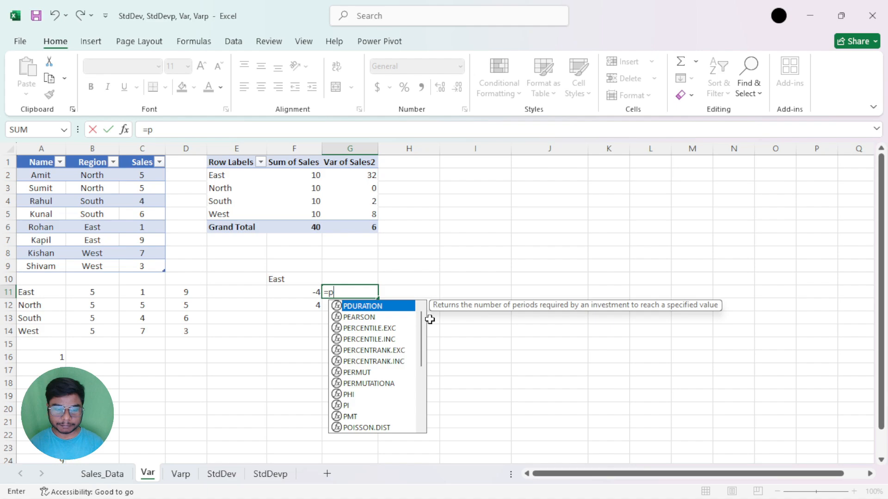
type("ro")
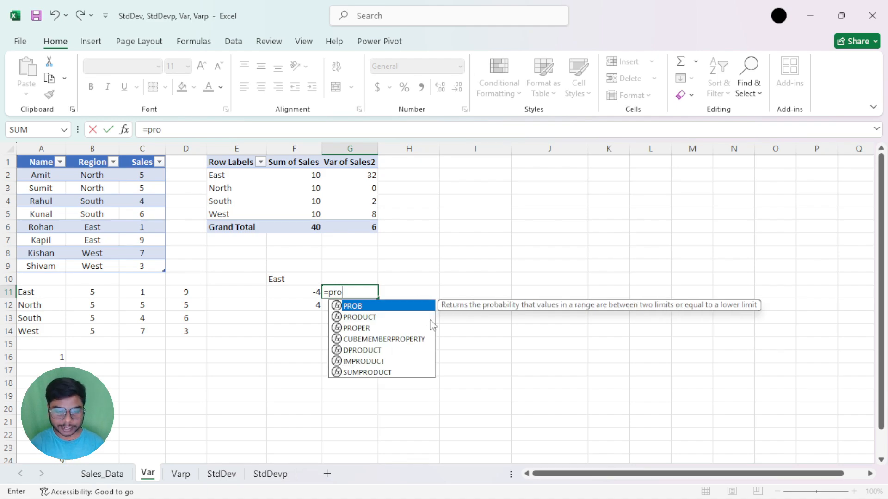
double_click(428, 317)
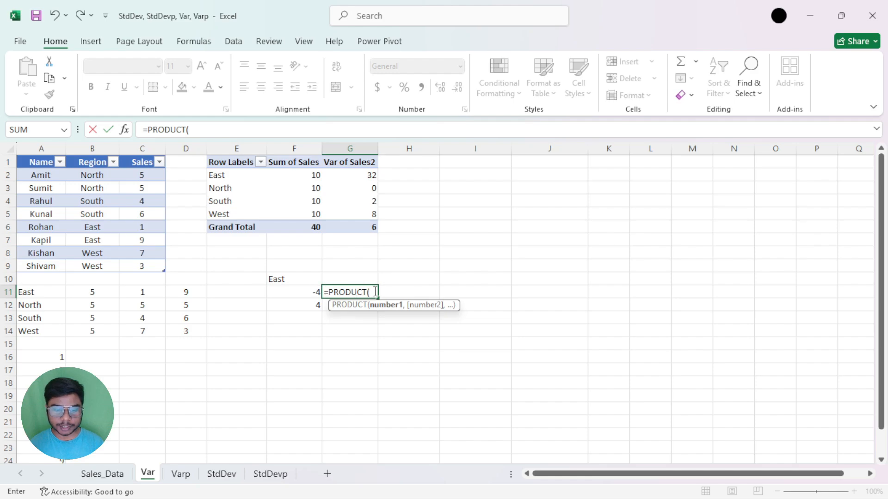
key("BackSpace")
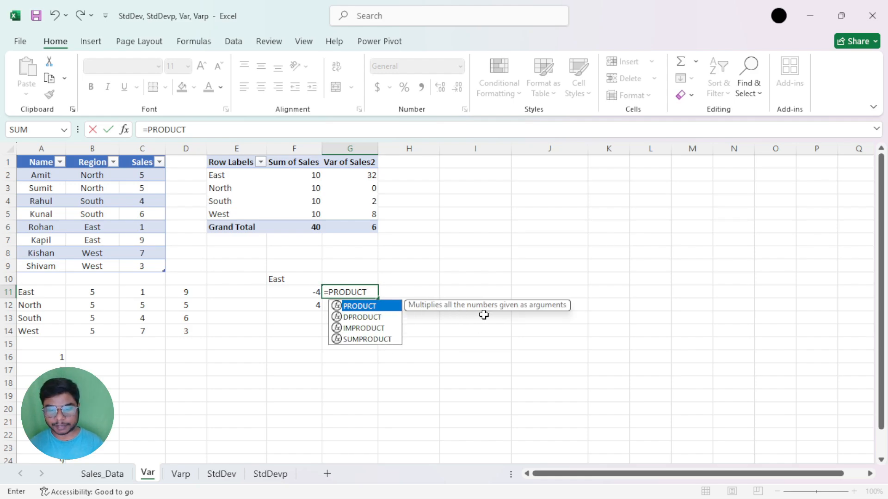
type("(")
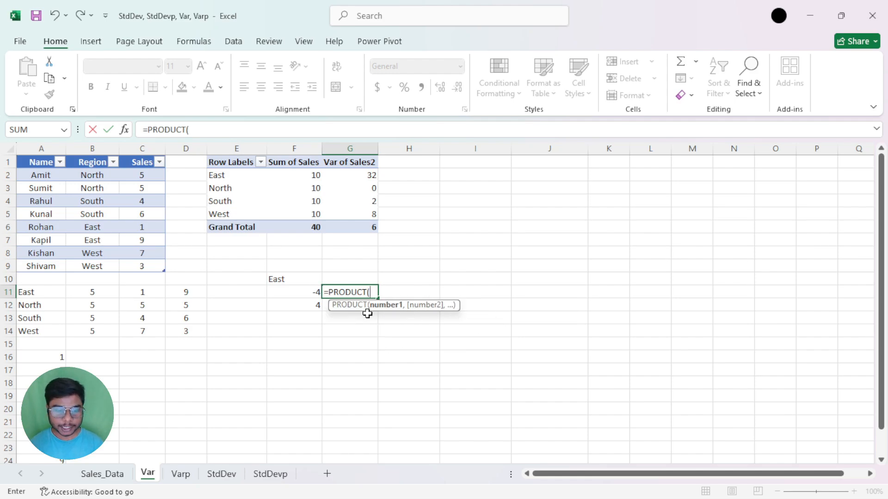
left_click(310, 292)
type(",")
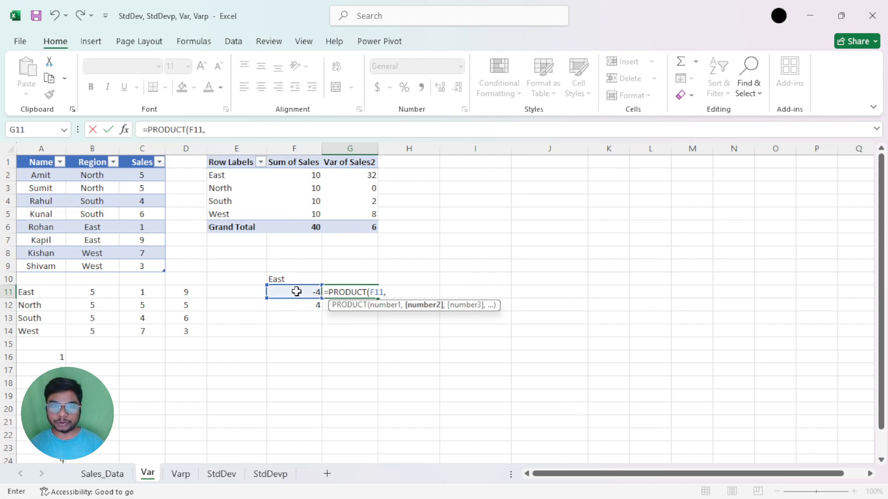
left_click(297, 292)
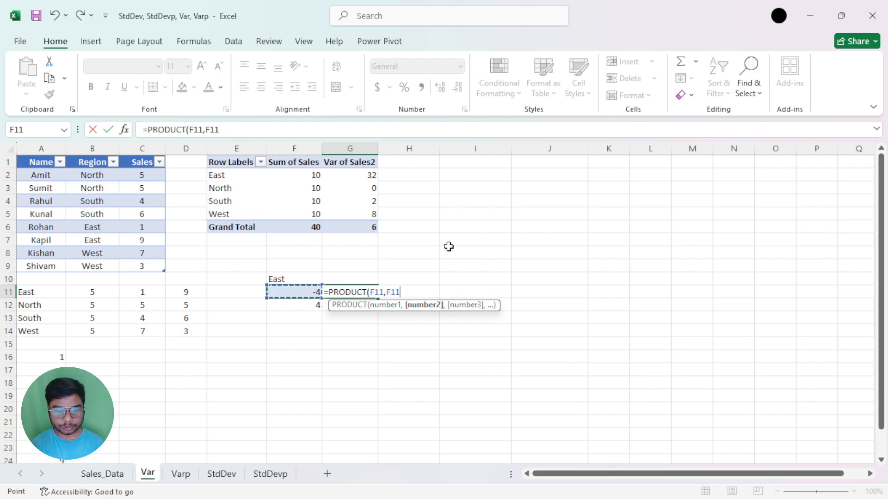
type(")")
key("Return")
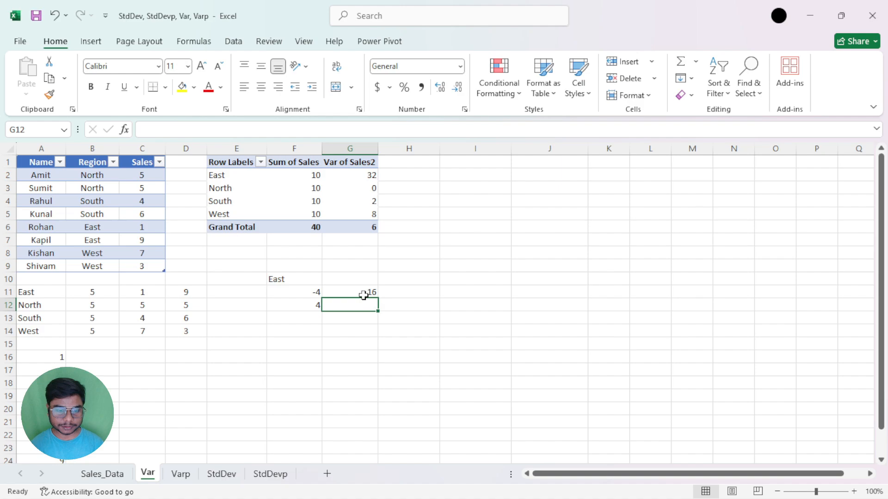
Step: Fill the PRODUCT formula from G11 down to G12 for the second East deviation and check its references
left_click(364, 292)
left_click_drag(378, 298, 377, 312)
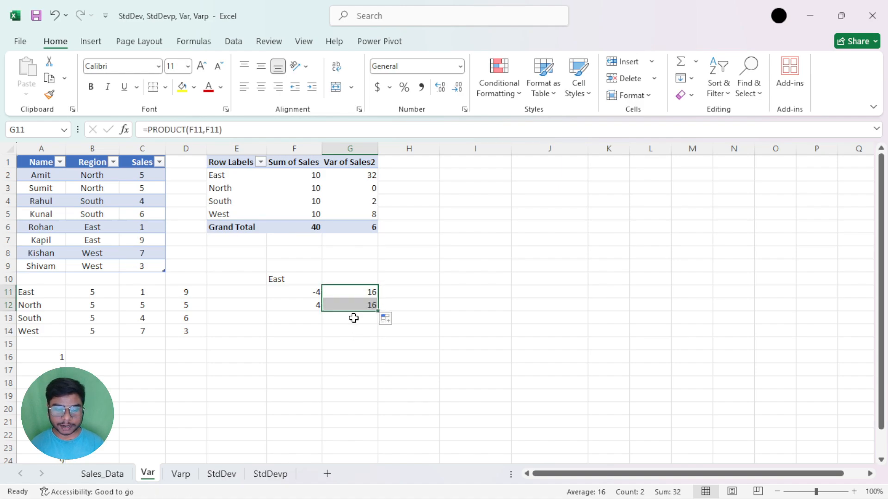
left_click(351, 305)
double_click(351, 305)
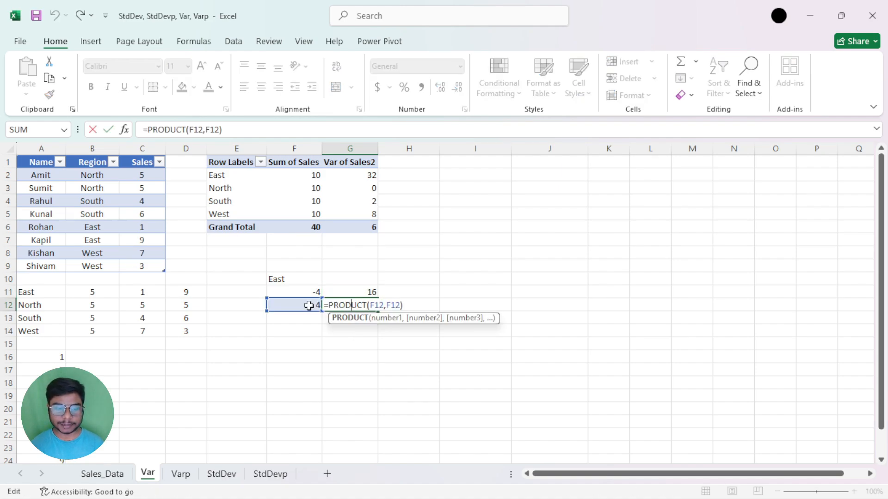
key("Escape")
left_click_drag(363, 292, 364, 304)
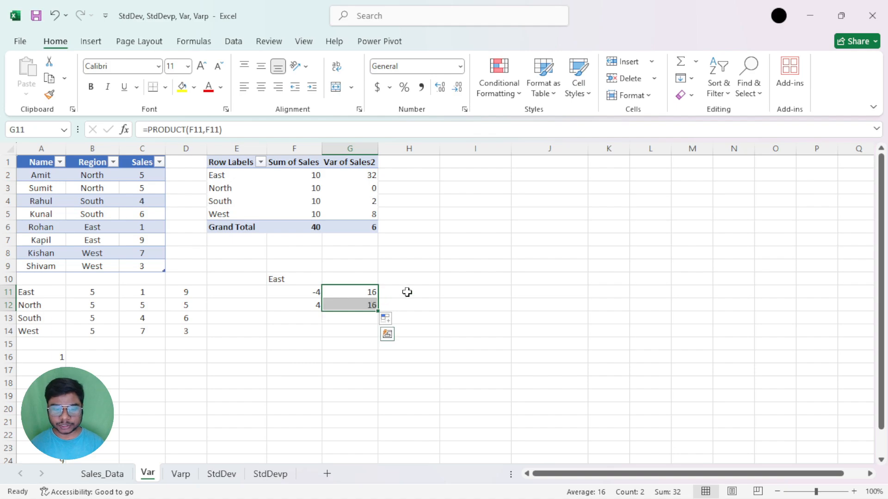
Step: Square the East deviations with the exponent formula =F11^2 in H11, filled down to H12
left_click(406, 293)
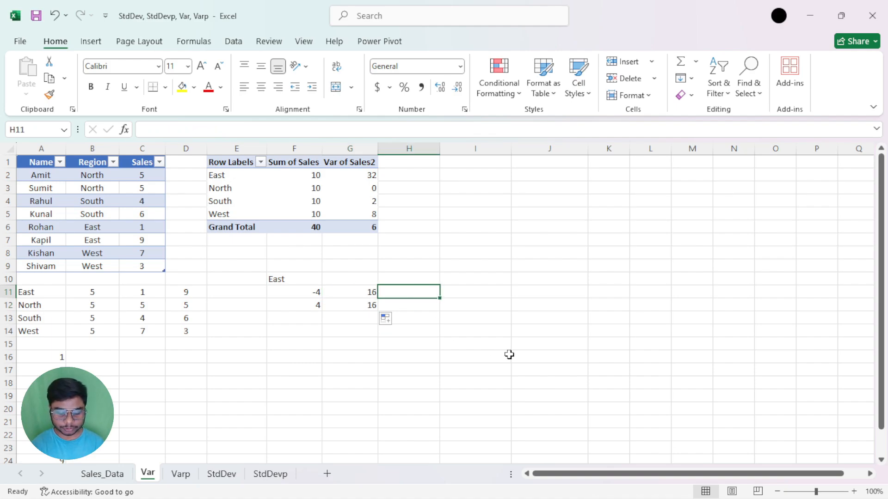
type("=")
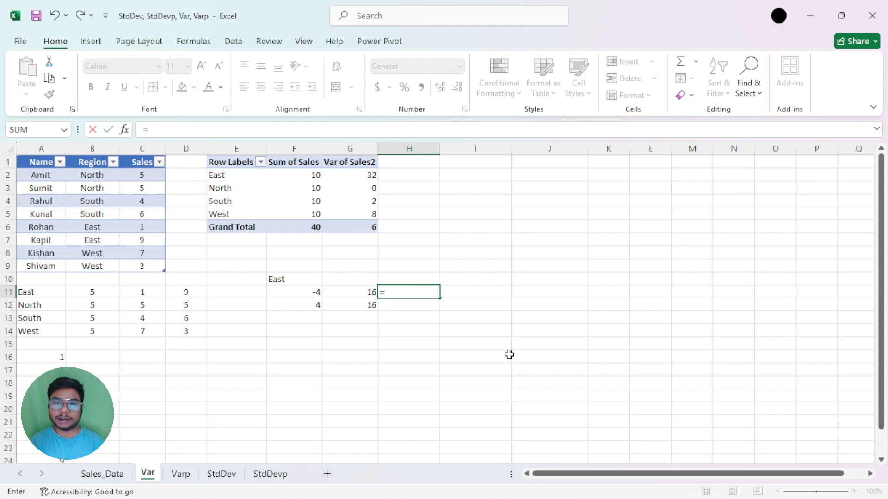
left_click(317, 292)
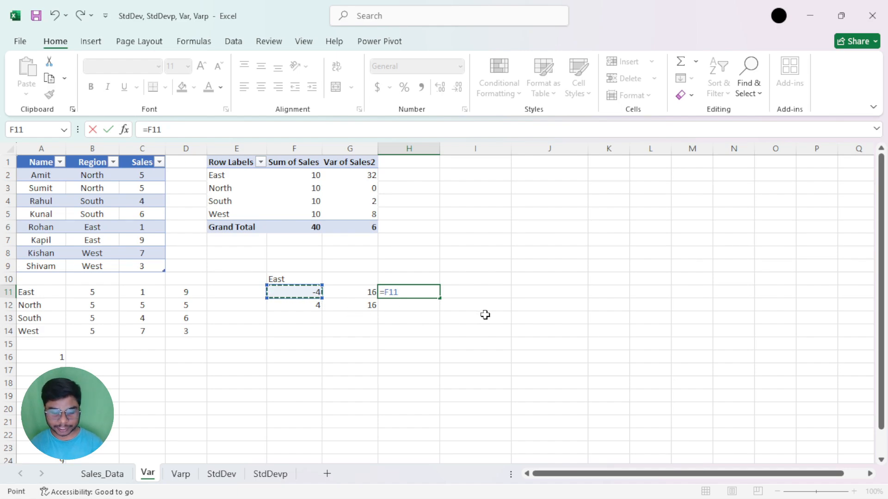
type("^")
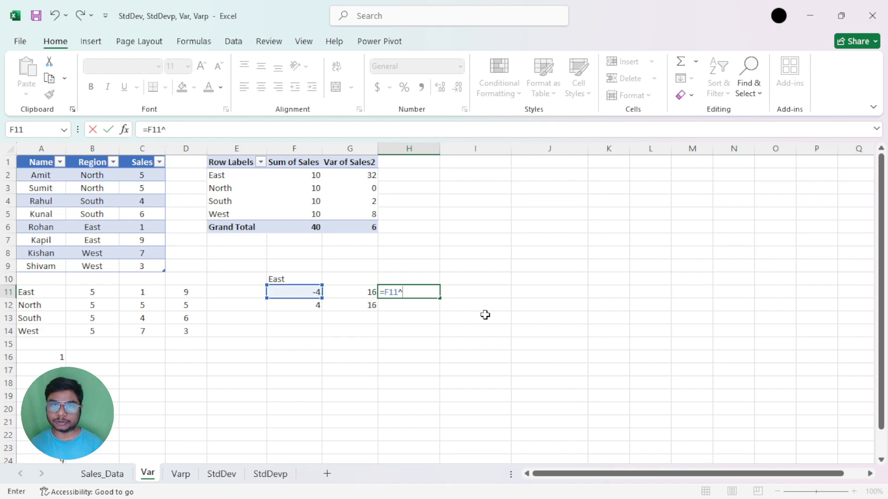
type("2")
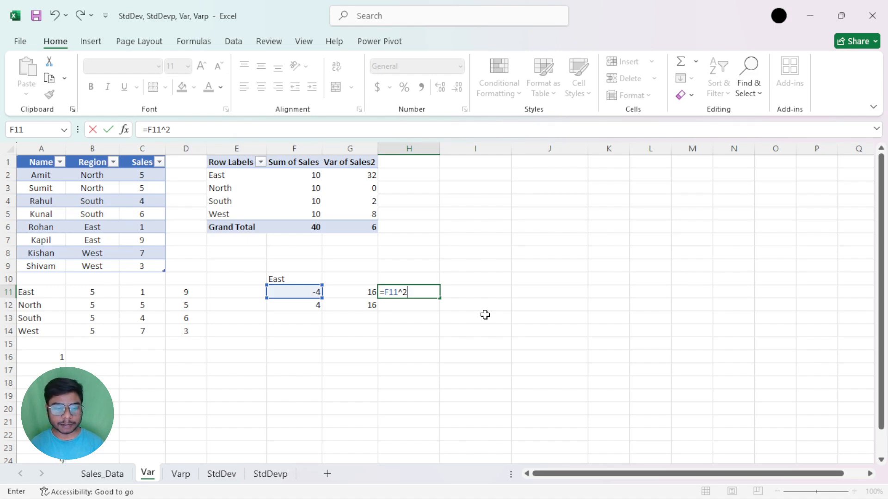
key("Return")
left_click(432, 292)
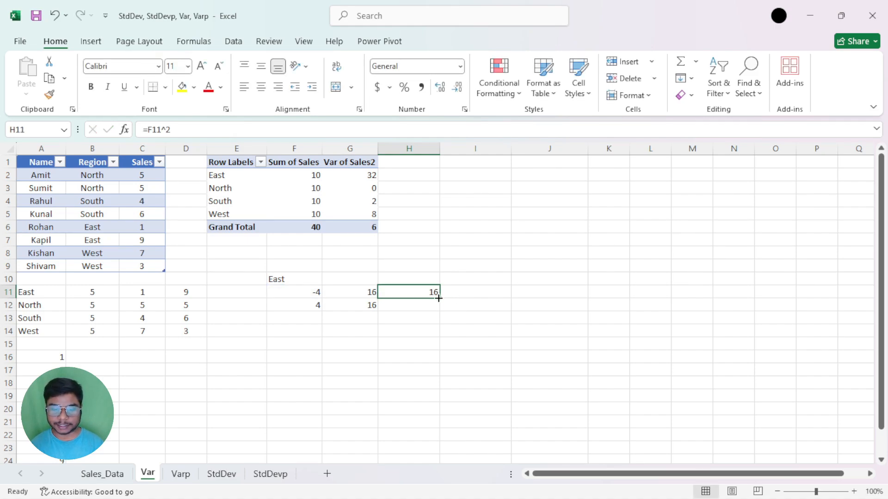
left_click_drag(439, 298, 440, 311)
double_click(422, 293)
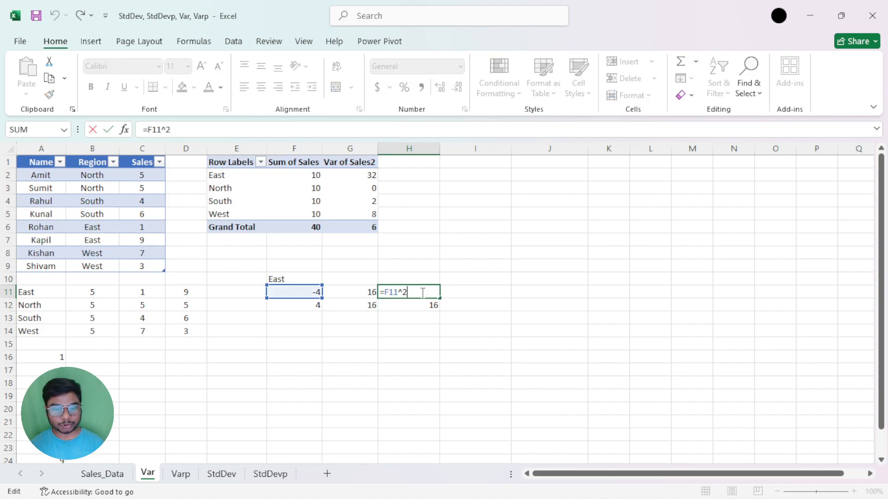
Step: Square the East deviations by direct multiplication with =F11*F11 in I11, filled down to I12, and compare the three methods
left_click(469, 292)
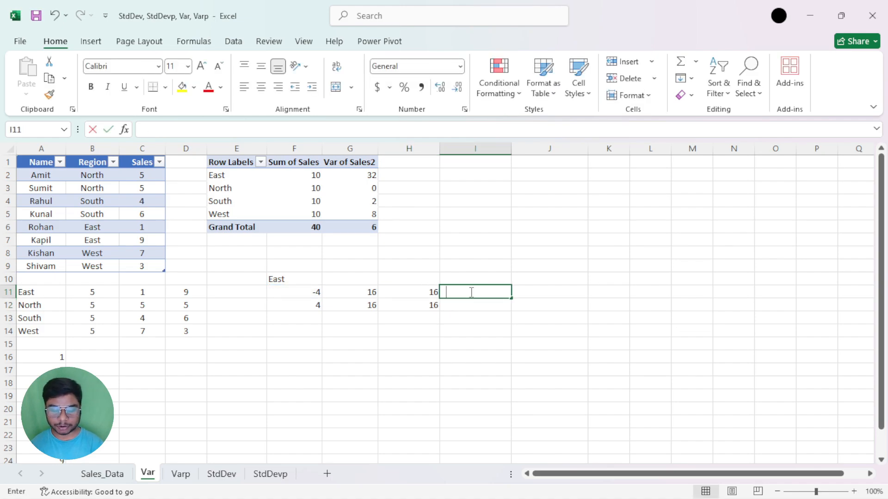
type("=")
left_click(313, 292)
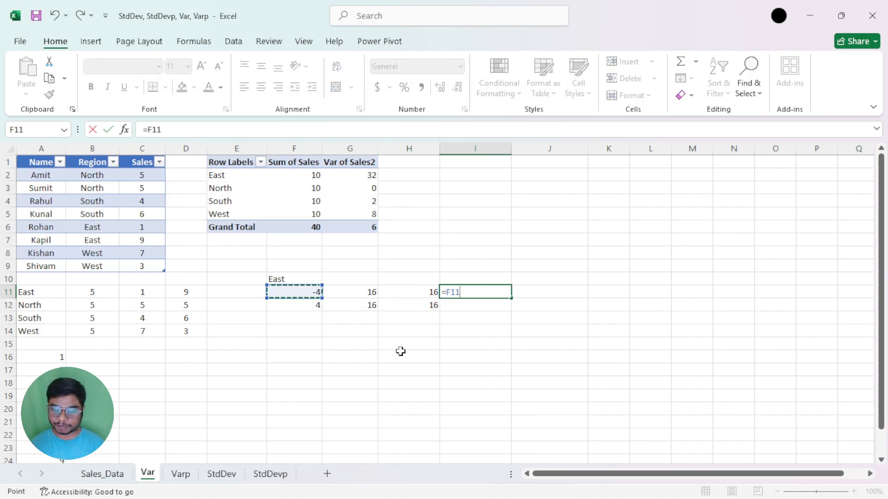
type("*")
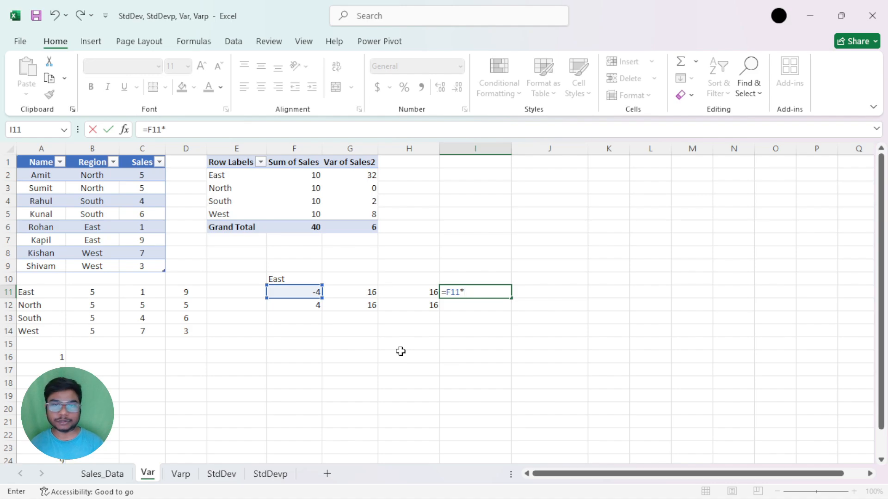
left_click(312, 292)
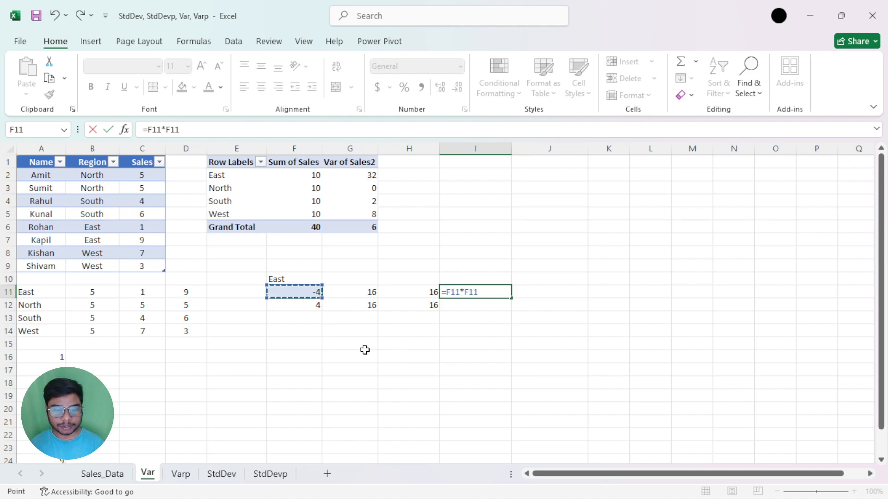
key("Return")
left_click(487, 294)
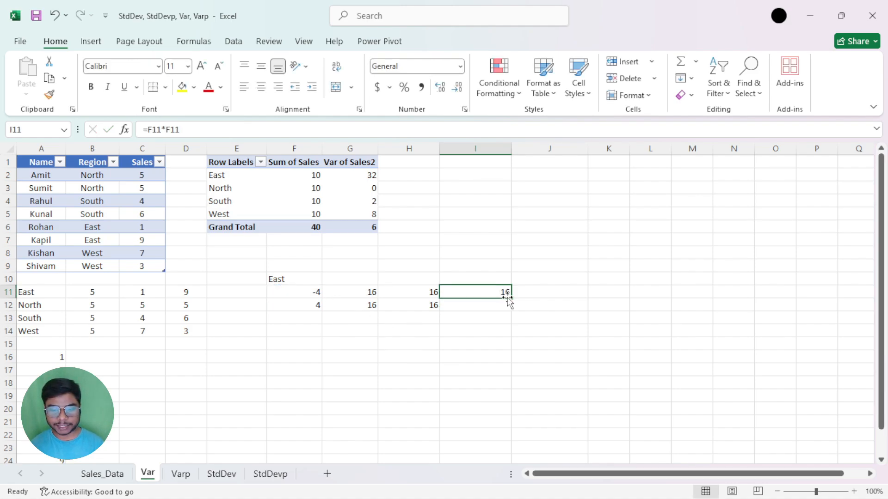
left_click_drag(508, 298, 512, 312)
left_click_drag(353, 293, 460, 306)
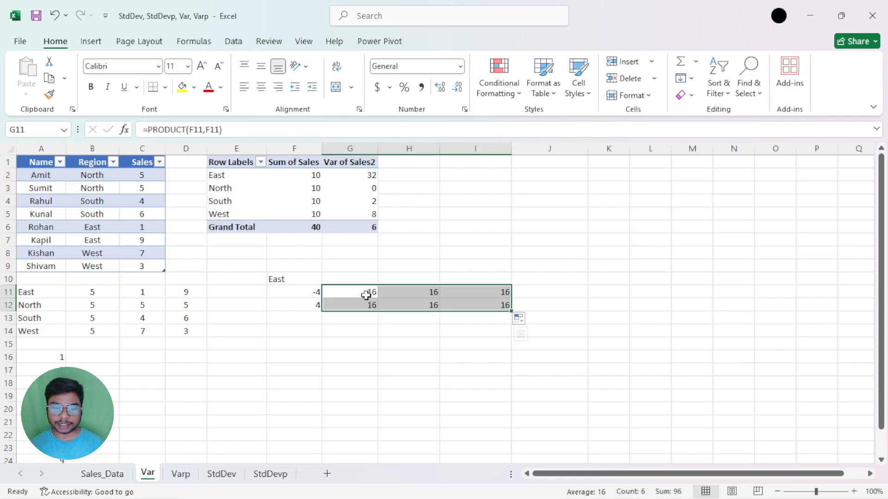
Step: Total the squared East deviations in G13 with =SUM(G11:G12) and compare it with East's Var of Sales2 value in the pivot table
left_click(357, 318)
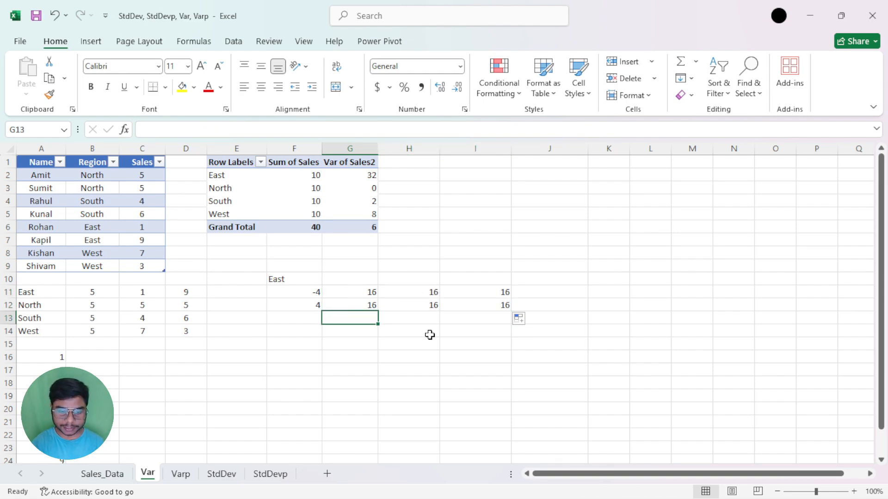
key("alt")
key("alt+equal")
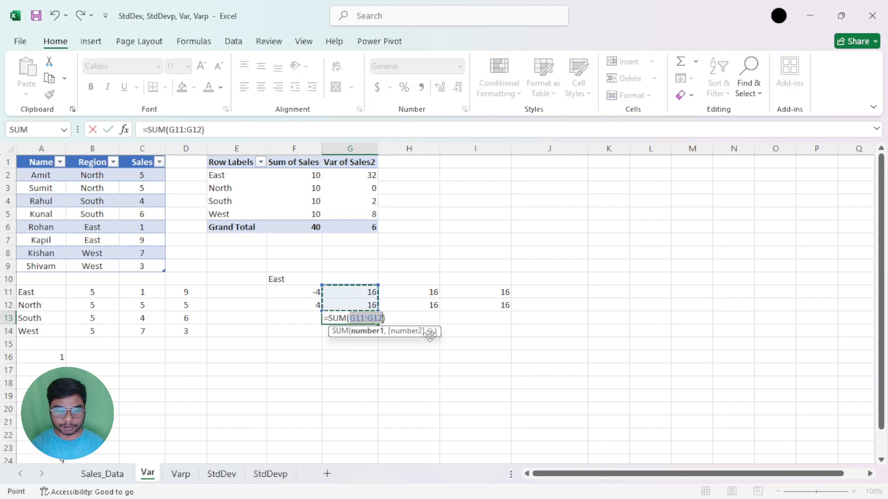
key("Return")
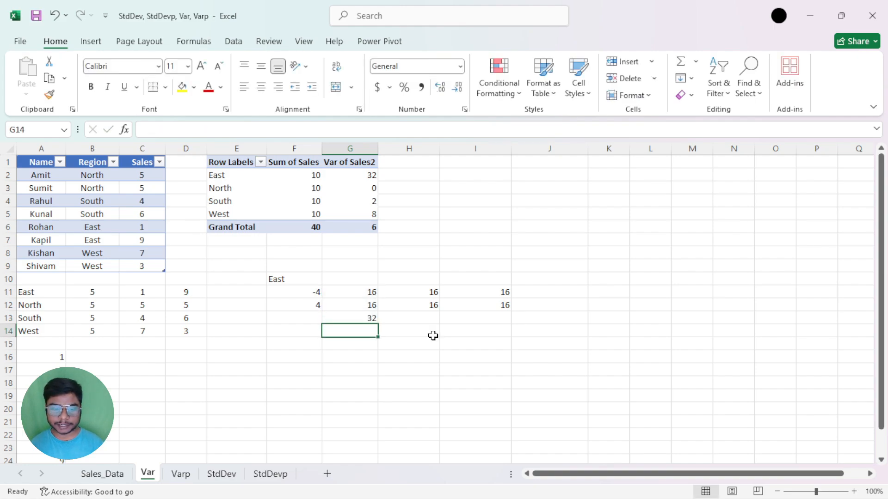
left_click(371, 318)
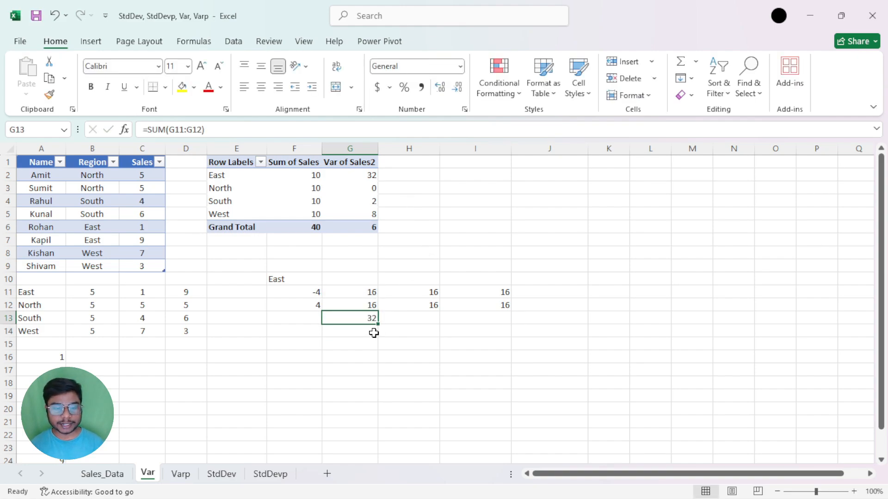
left_click(357, 176)
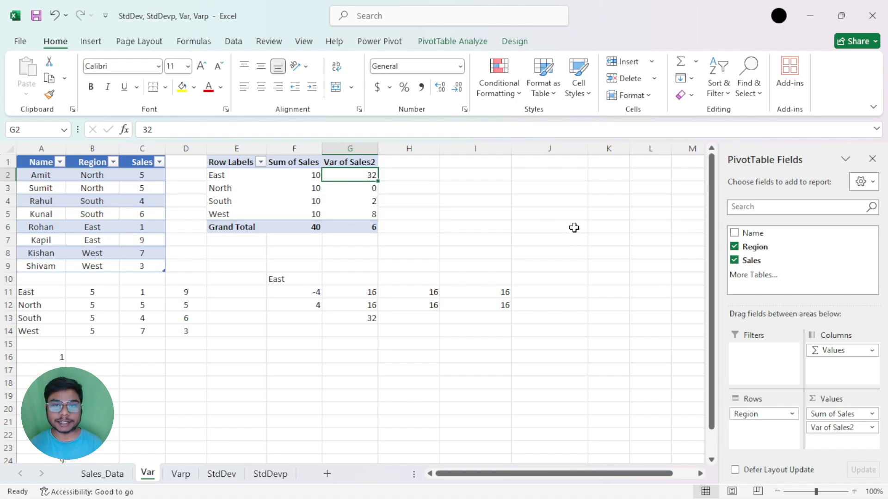
left_click(360, 319)
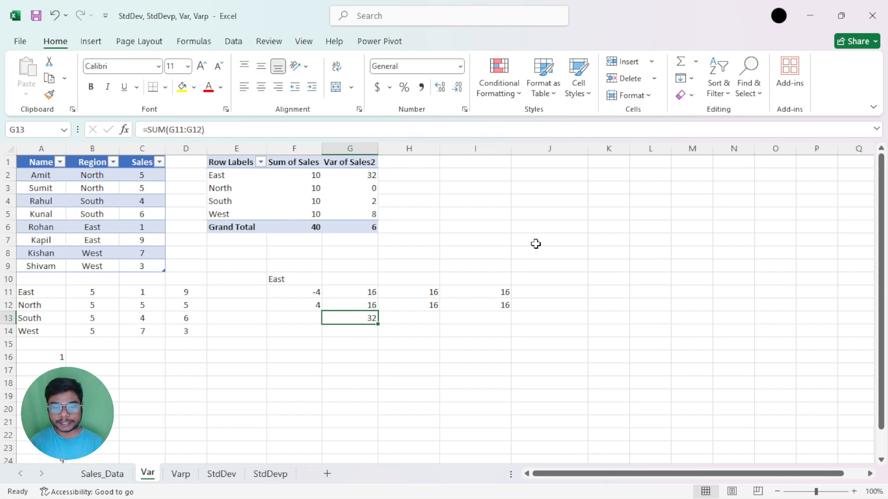
key("Down")
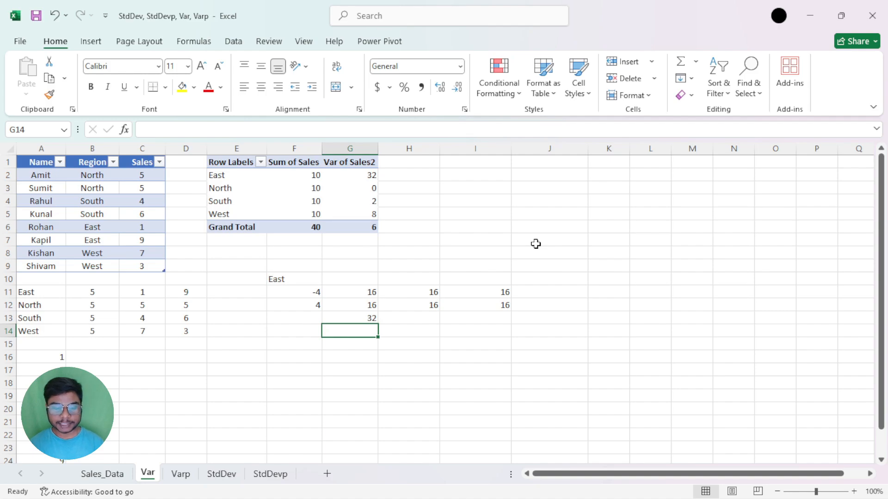
left_click(372, 316)
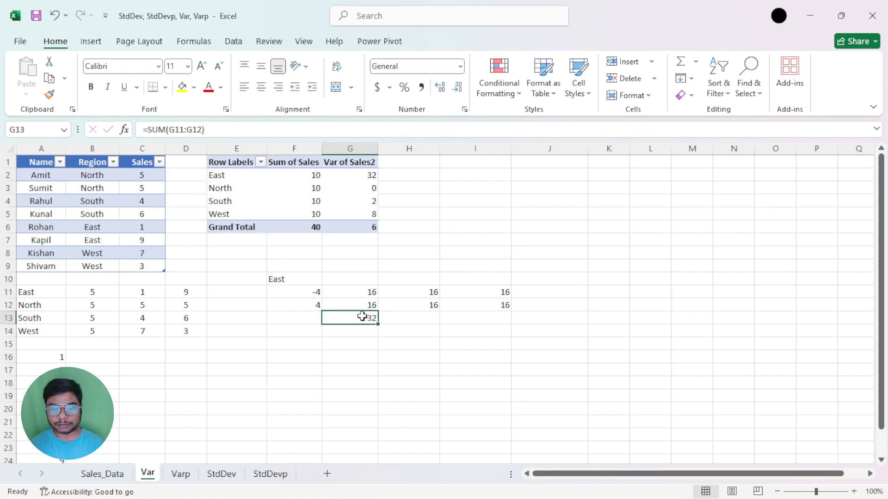
Step: Review the squared East deviations in G11:G12 against their total in G13
left_click_drag(365, 292, 366, 305)
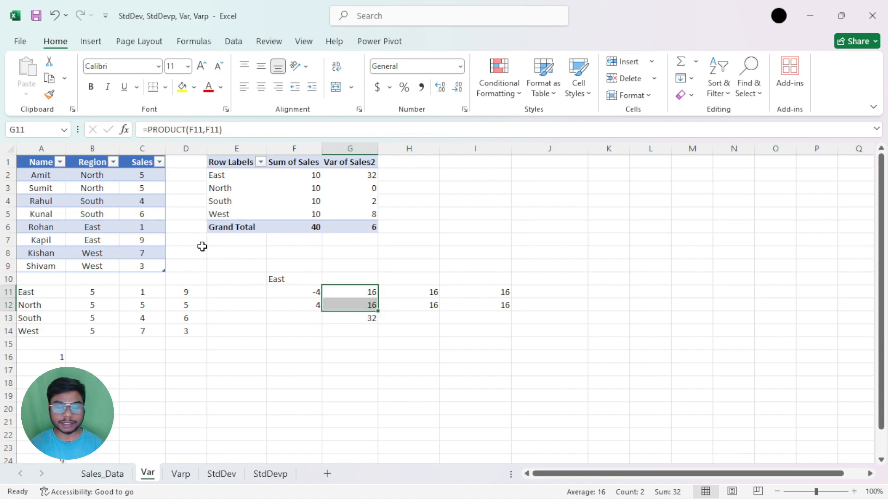
left_click(352, 317)
left_click_drag(357, 291, 356, 305)
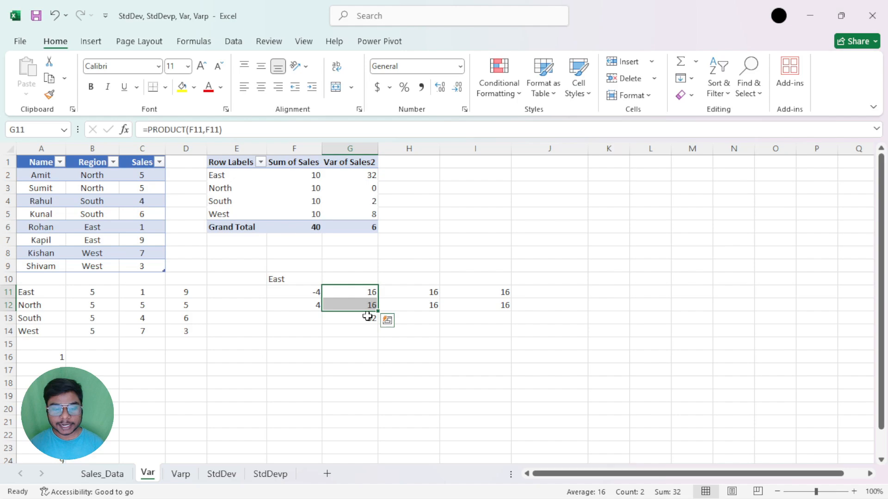
left_click(367, 317)
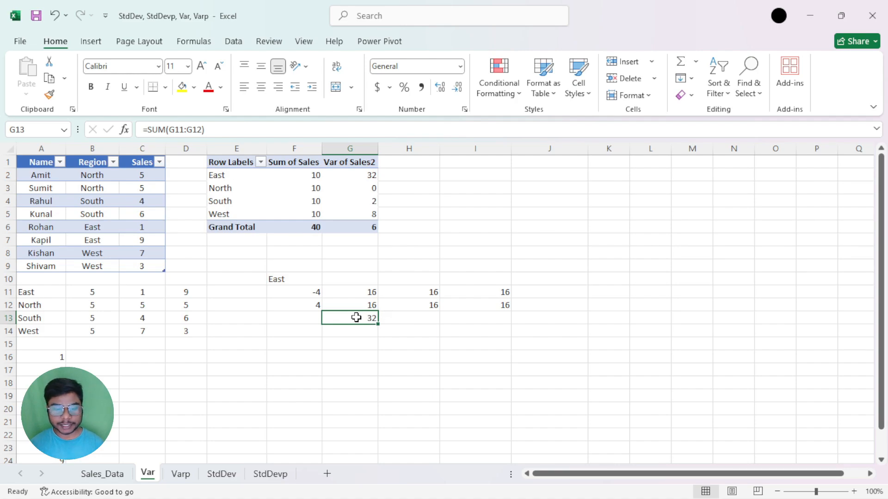
left_click_drag(358, 291, 359, 304)
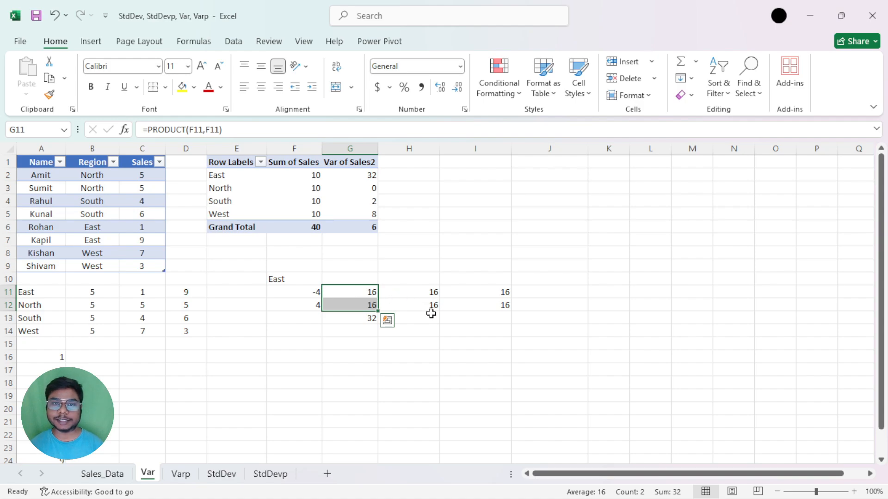
Step: Divide the total of the squared East deviations by 1 with =G13/1 in G14
left_click(353, 329)
type("=")
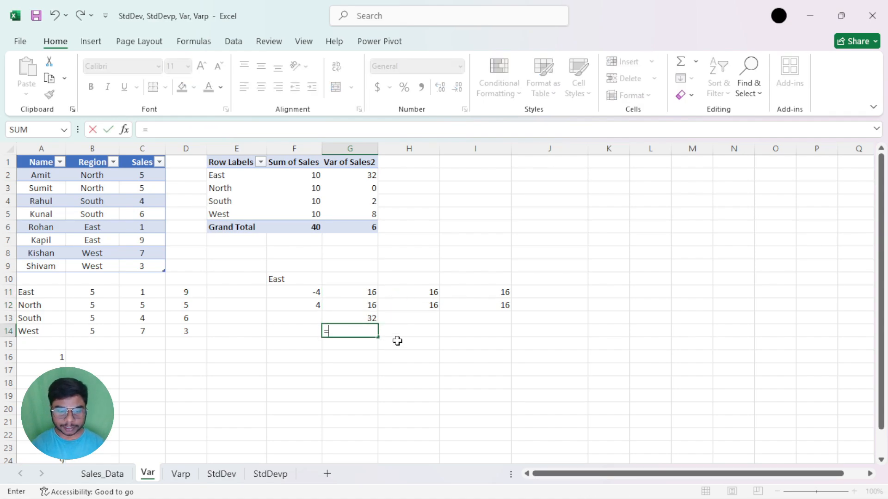
key("Up")
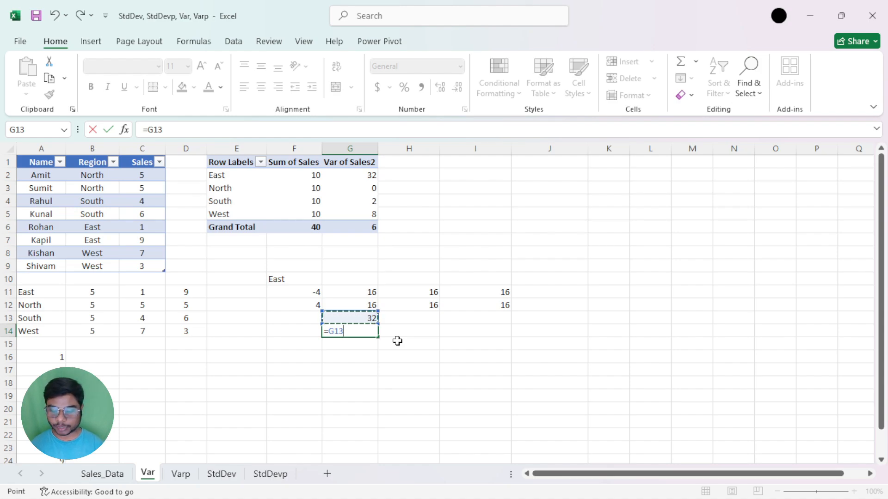
type("/1")
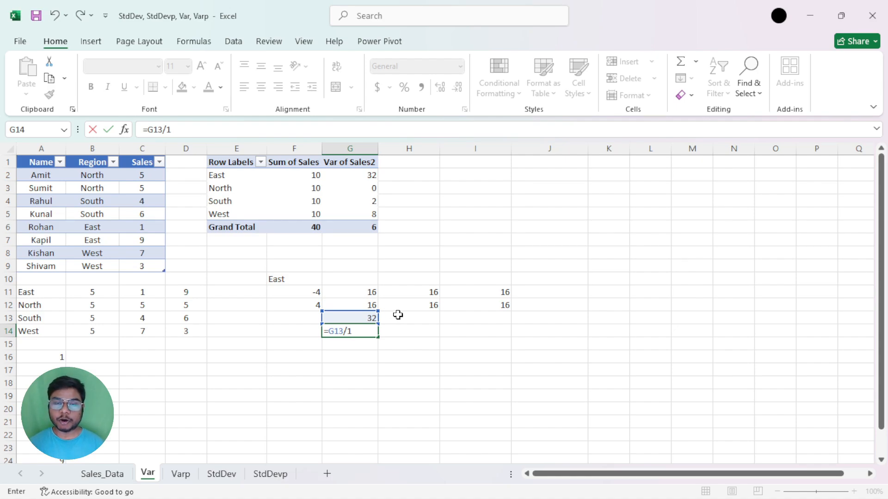
key("Return")
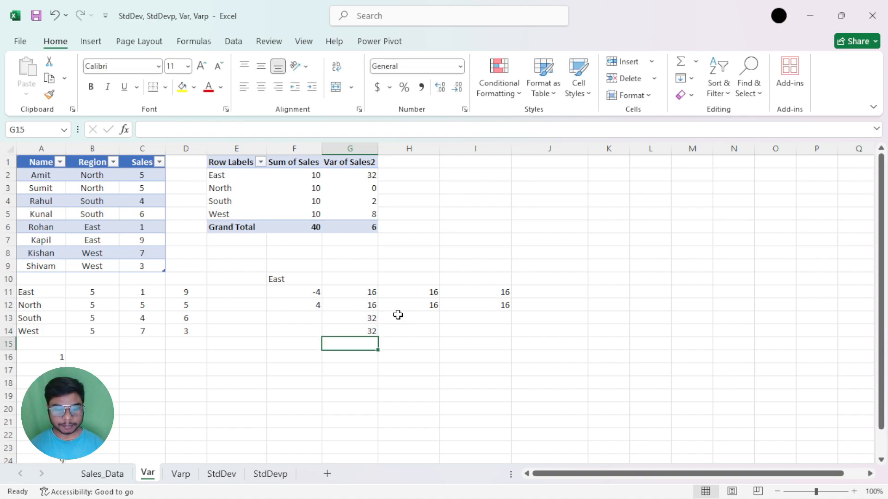
Step: Inspect the division formula in G14 and the total in G13 that it refers to
left_click(350, 329)
double_click(350, 330)
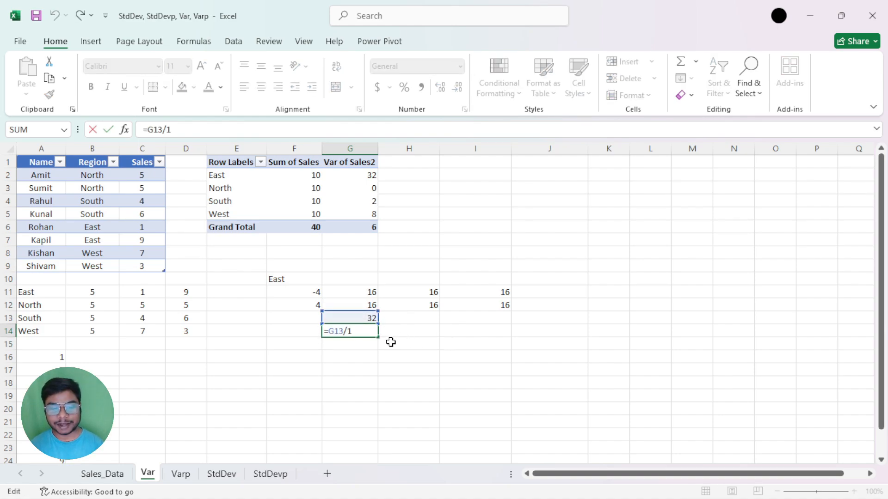
key("Escape")
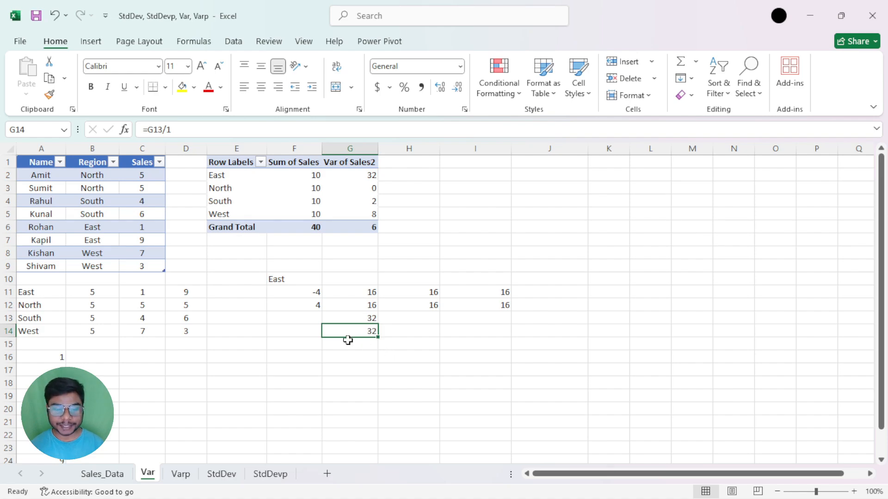
left_click_drag(309, 319, 309, 333)
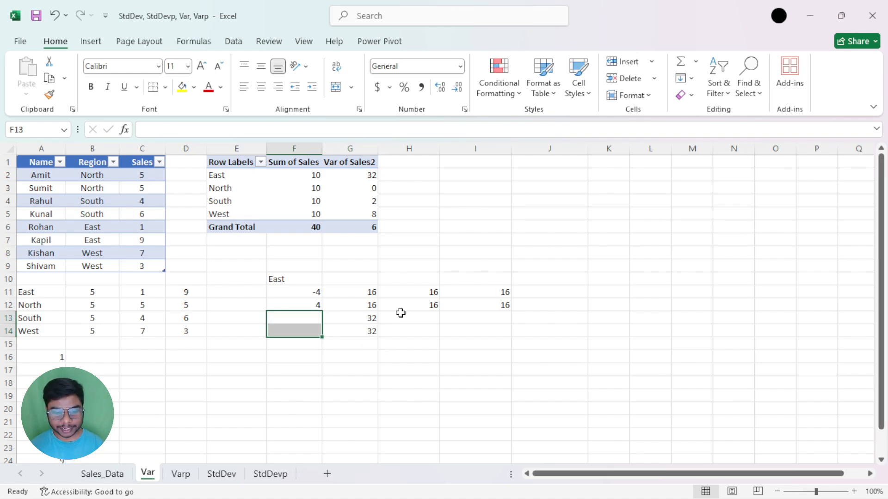
left_click(371, 319)
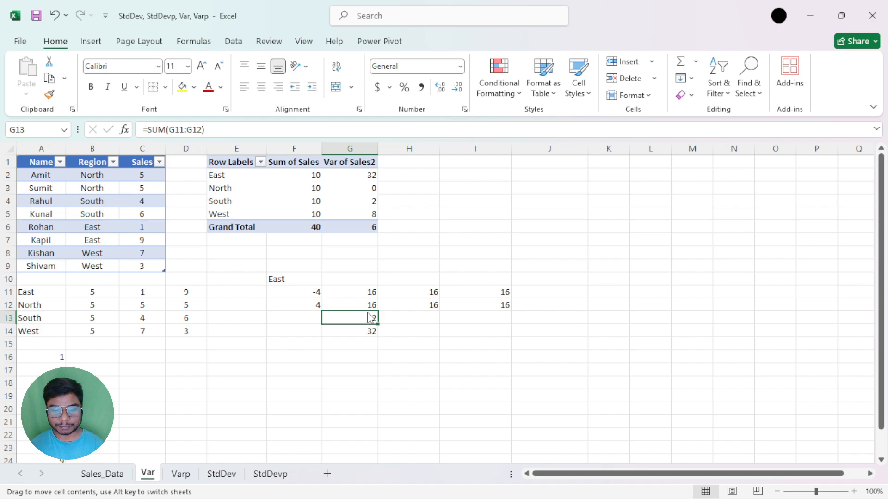
double_click(369, 313)
double_click(368, 319)
double_click(368, 332)
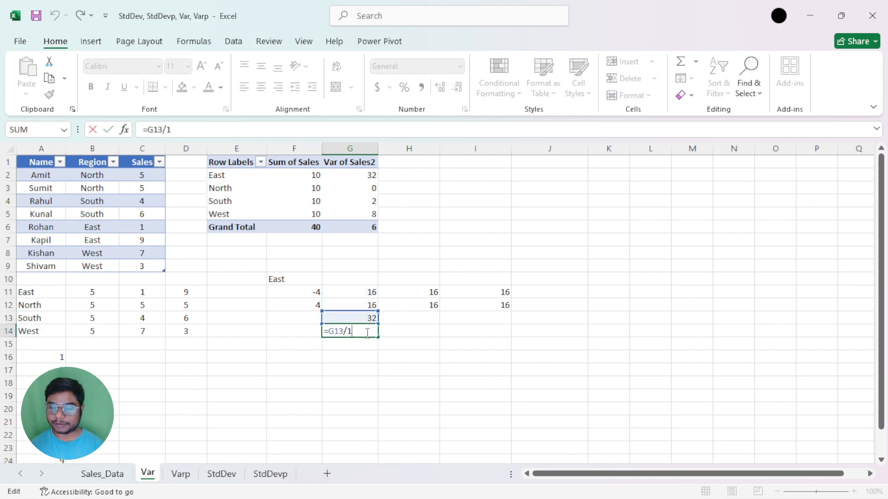
Step: Calculate East's variance in G15 in a single formula, =SUM(G11:G12)/(COUNT(G11:G12)-1)
left_click(359, 343)
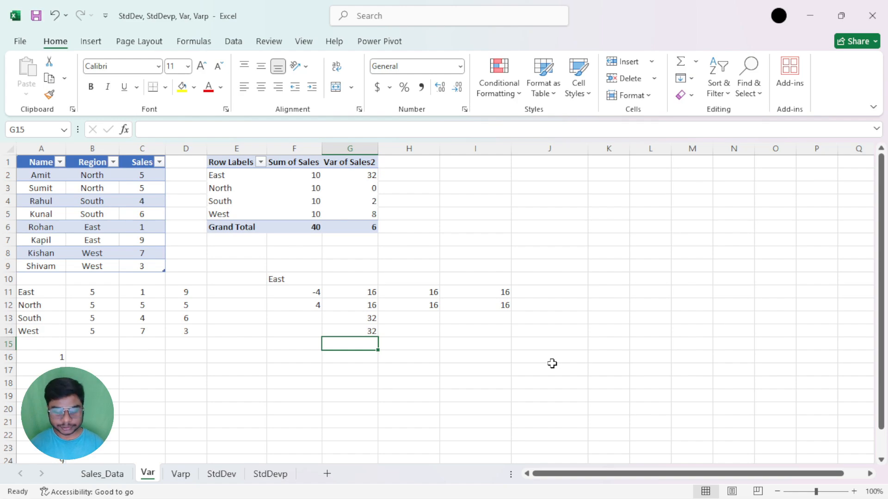
type("=sum")
key("Tab")
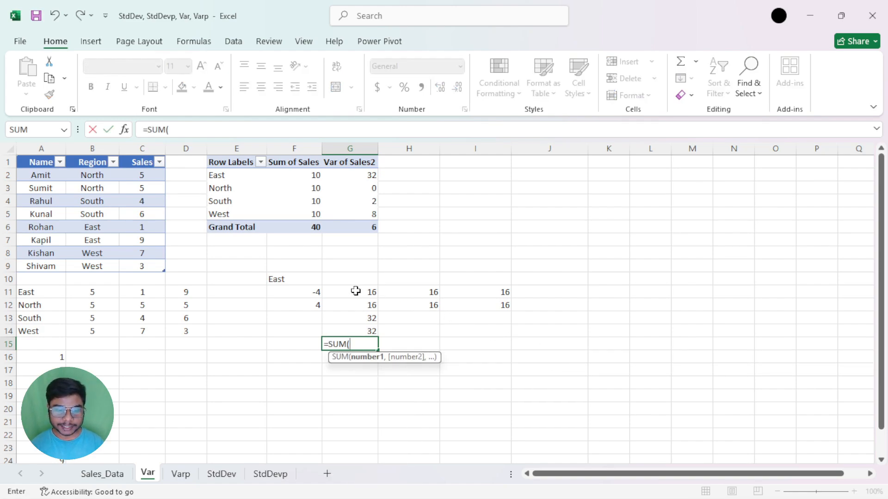
left_click_drag(354, 291, 357, 303)
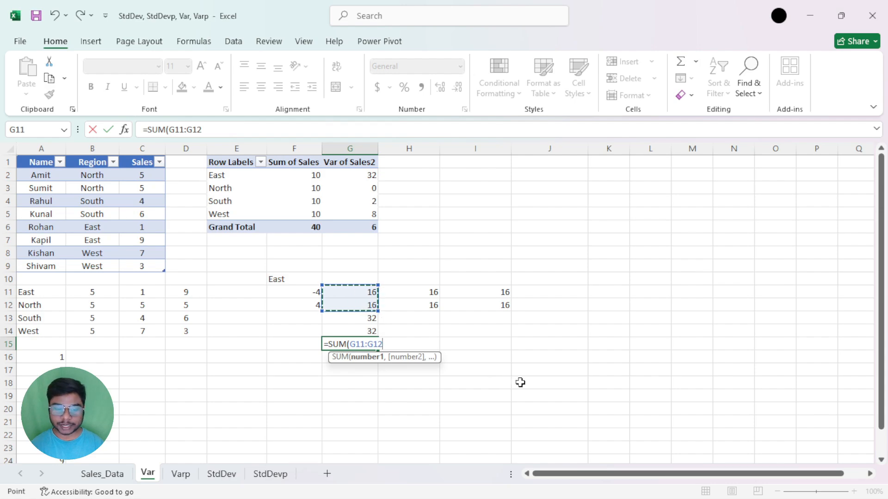
type(")")
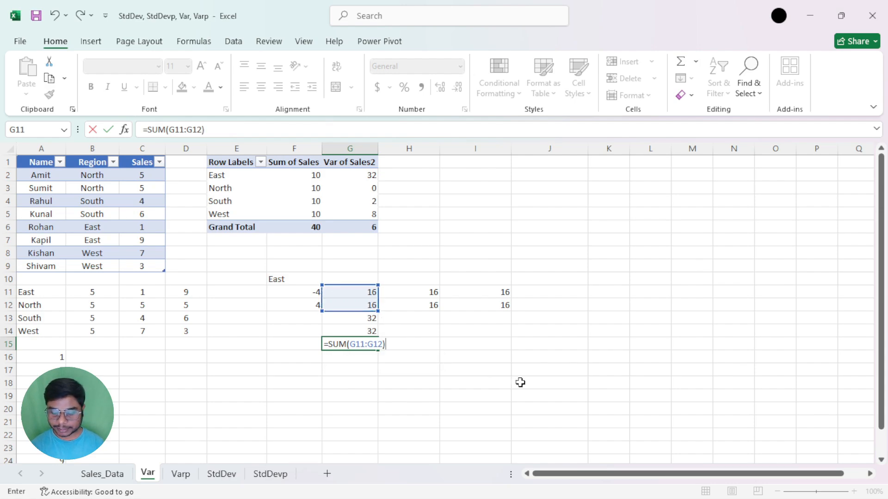
type("/")
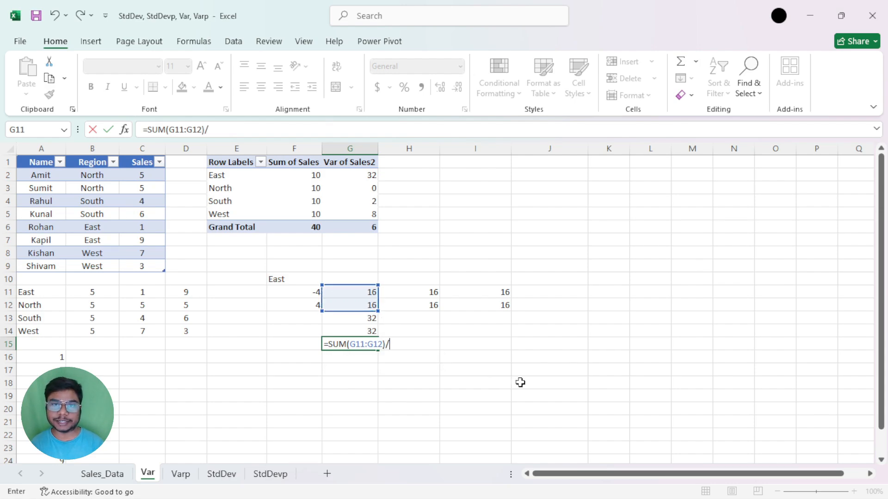
type("(")
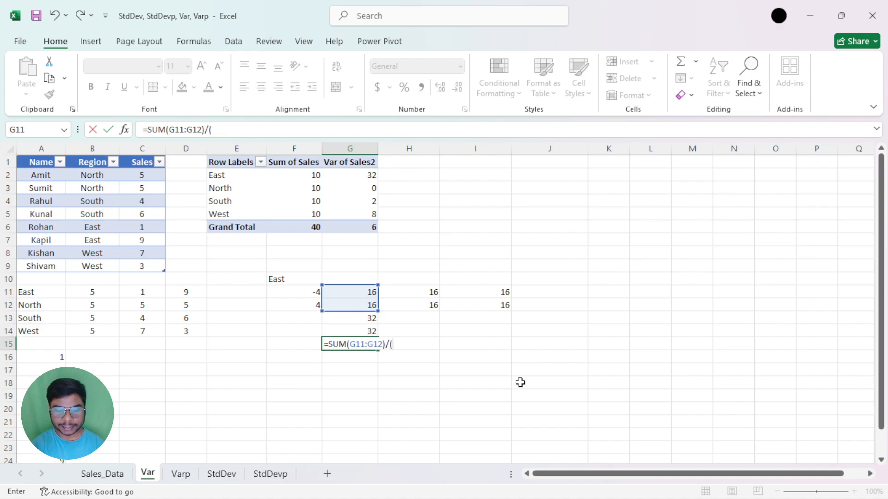
type("count")
key("Tab")
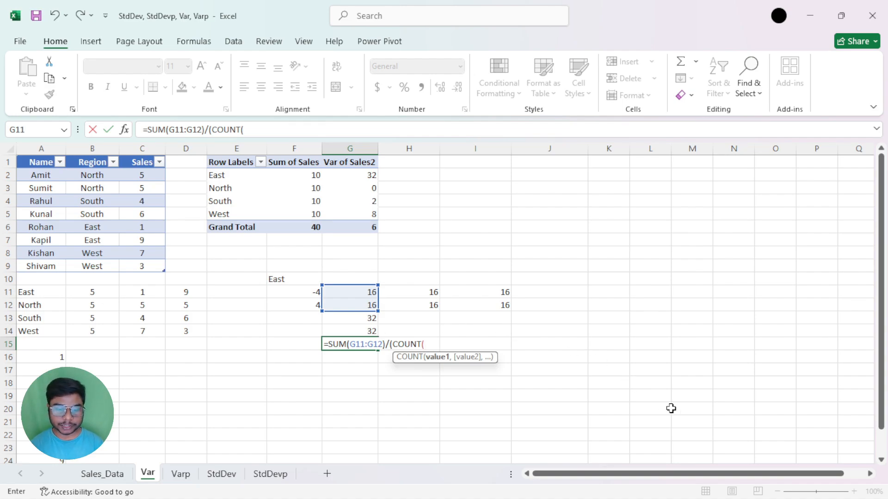
left_click_drag(369, 293, 370, 307)
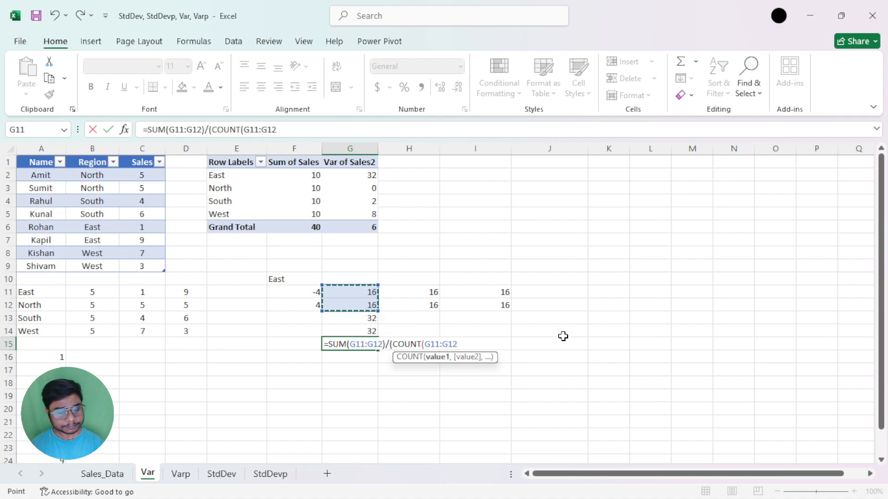
type(")")
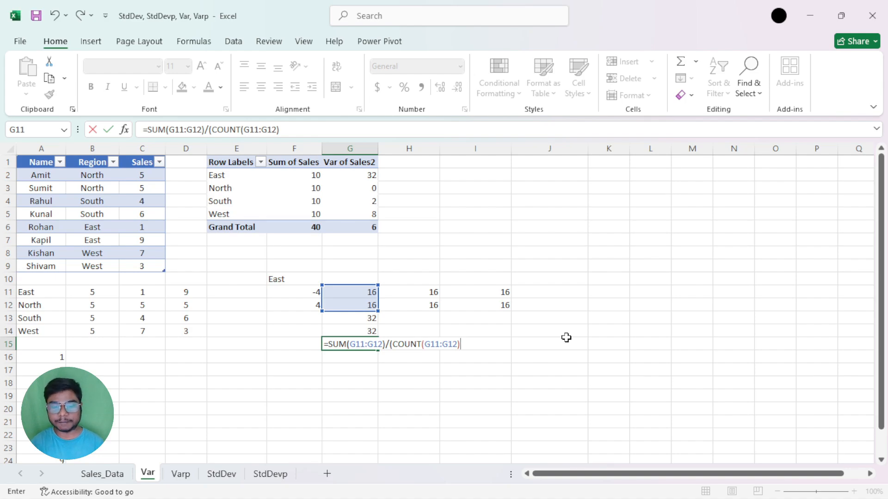
type("-")
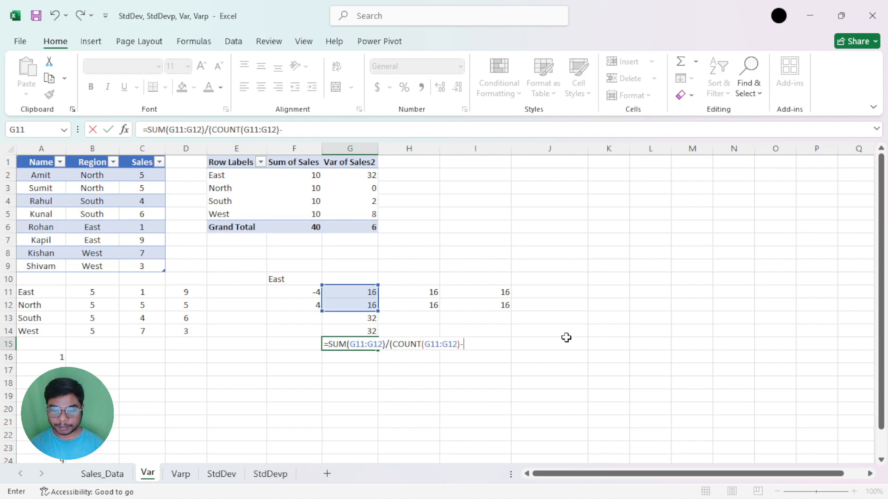
type("1)")
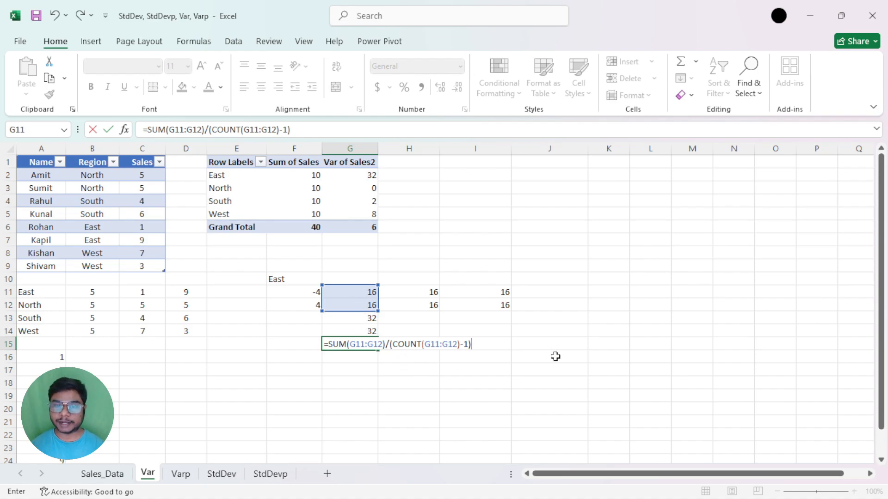
key("Return")
Step: Compare the combined variance formula in G15 with the simple division in G14
left_click(348, 345)
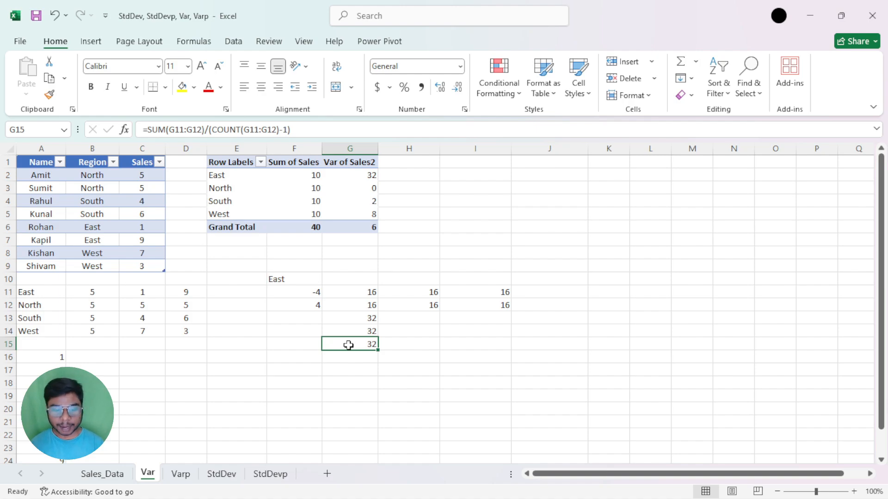
left_click(363, 332)
left_click(363, 345)
left_click(362, 329)
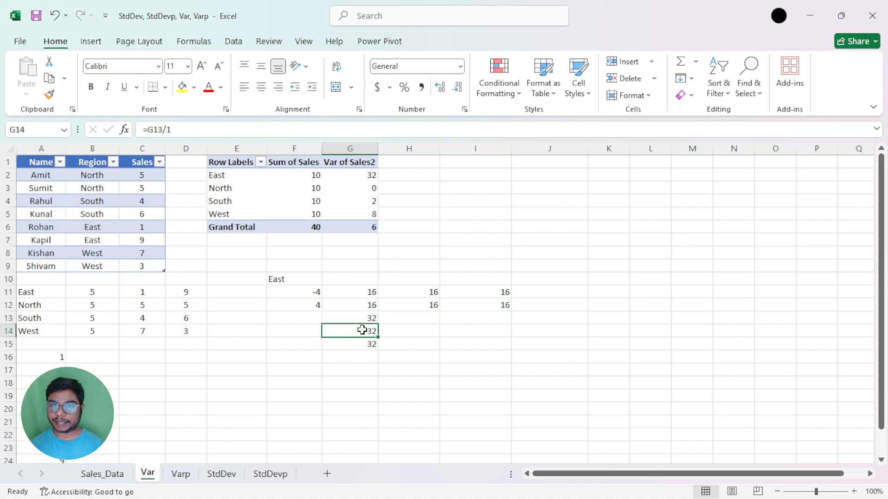
left_click(358, 344)
Step: Calculate East's sample variance in G16 with =VAR.S(C6:C7) and ignore the cell's formula error flag
left_click(359, 355)
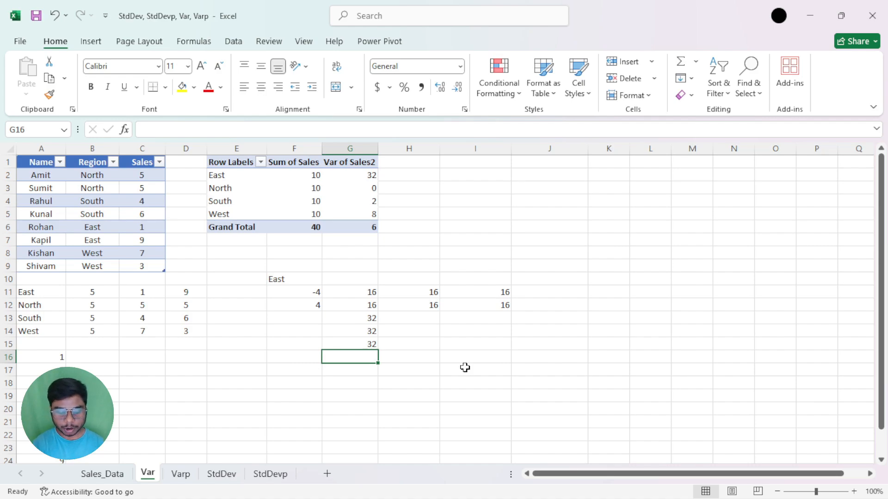
type("=var")
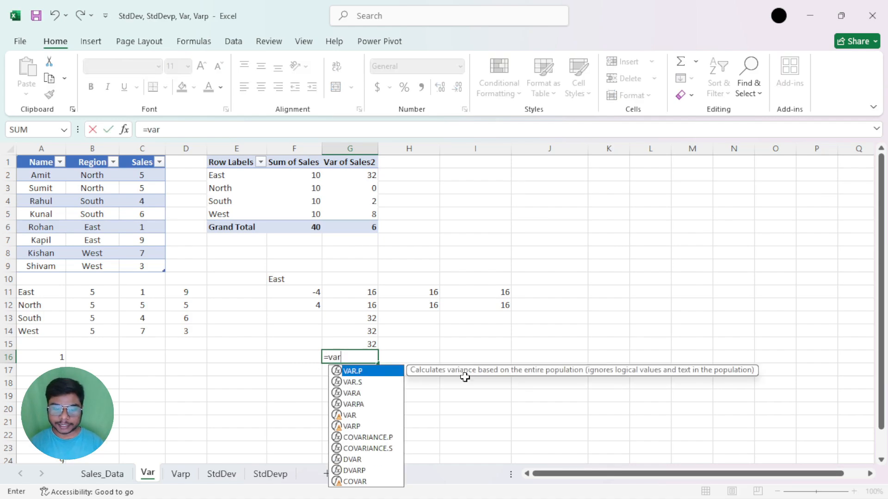
key("Down")
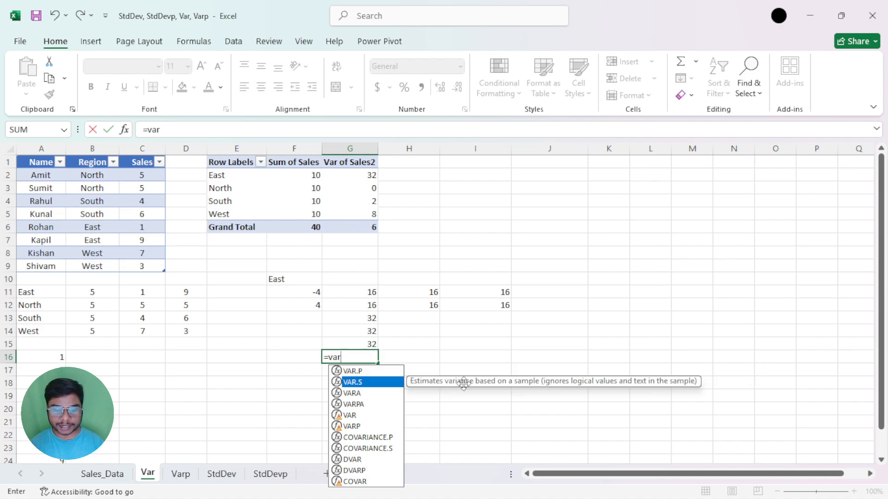
key("Up")
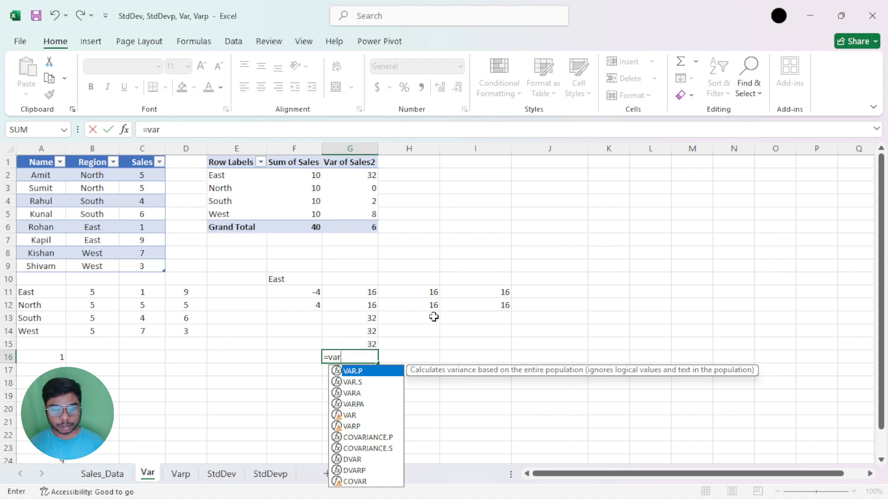
key("Down")
key("Tab")
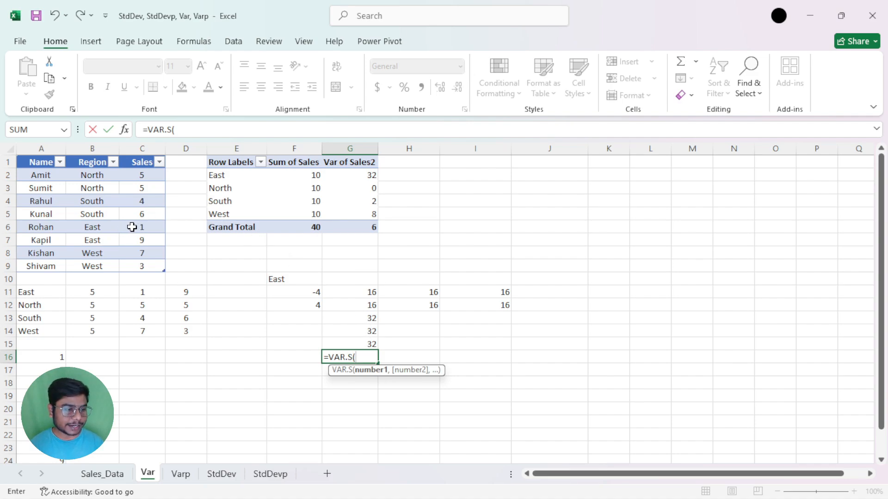
left_click_drag(122, 232, 140, 240)
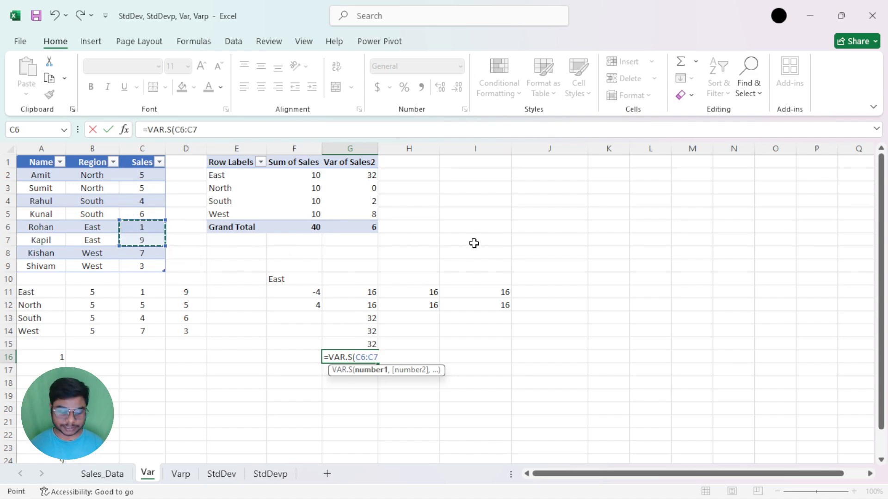
type(")")
key("Return")
key("Up")
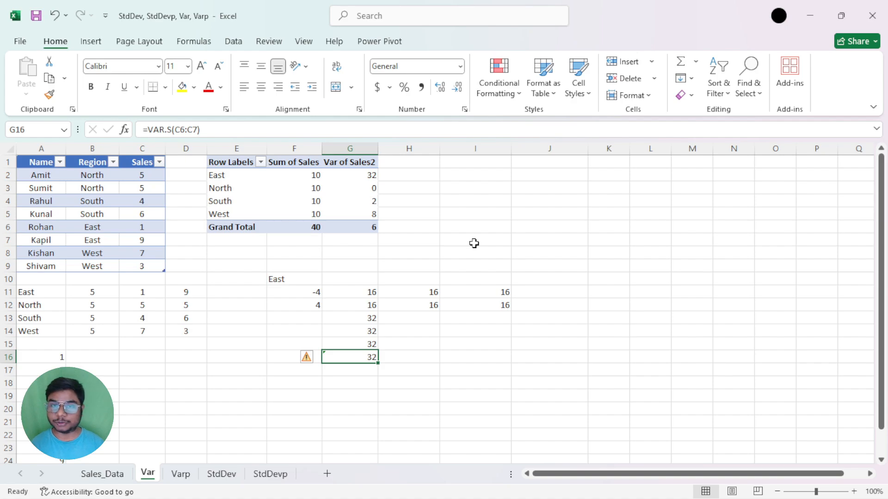
left_click(306, 357)
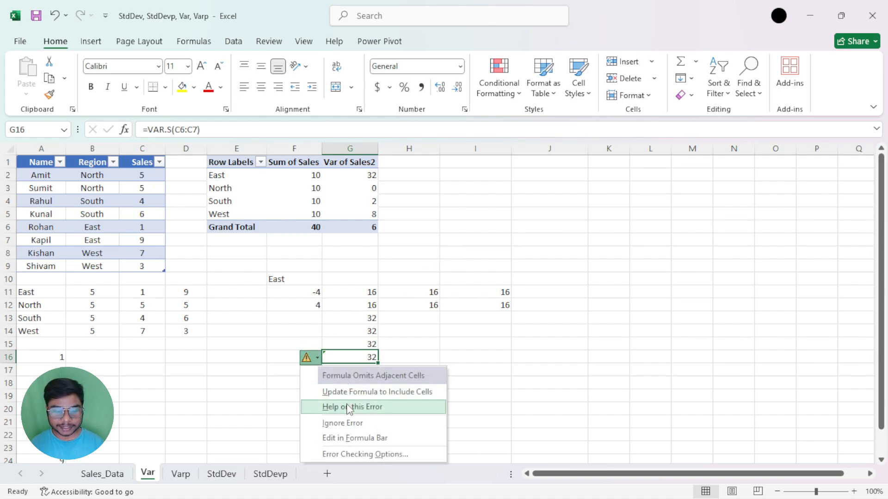
left_click(347, 422)
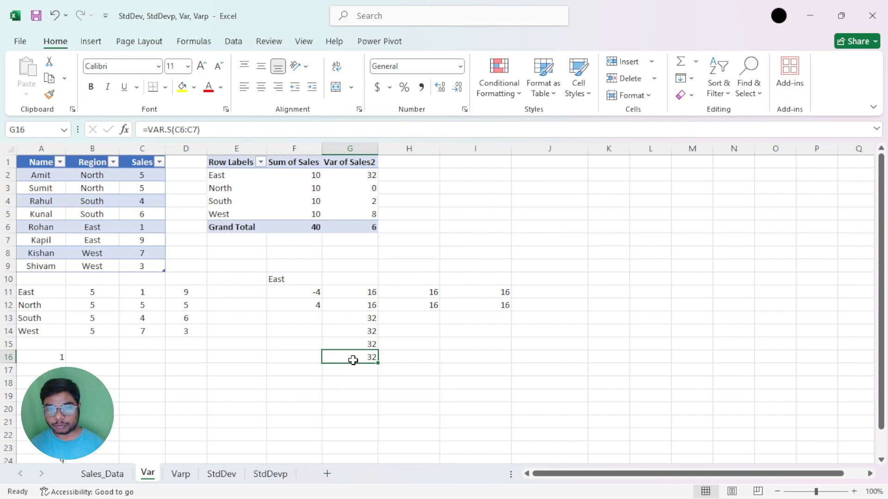
Step: Merge and centre the East heading across E10:I10 and make it bold
left_click(349, 179)
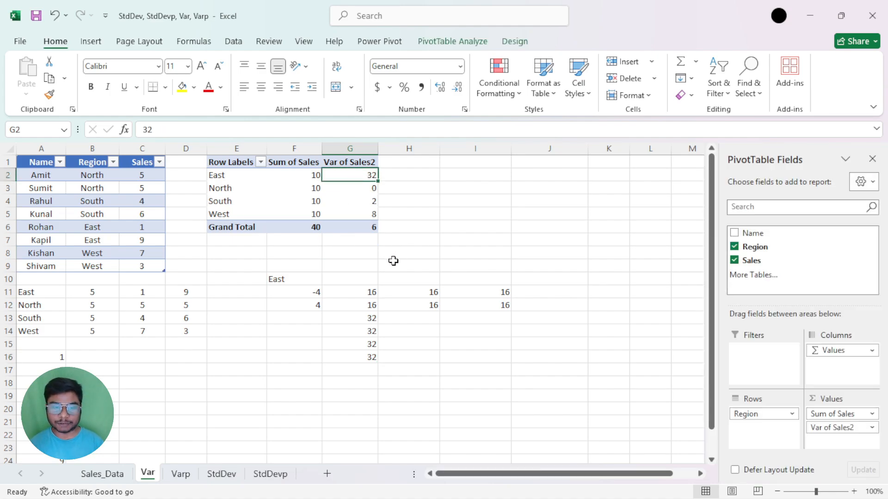
left_click_drag(238, 189, 233, 215)
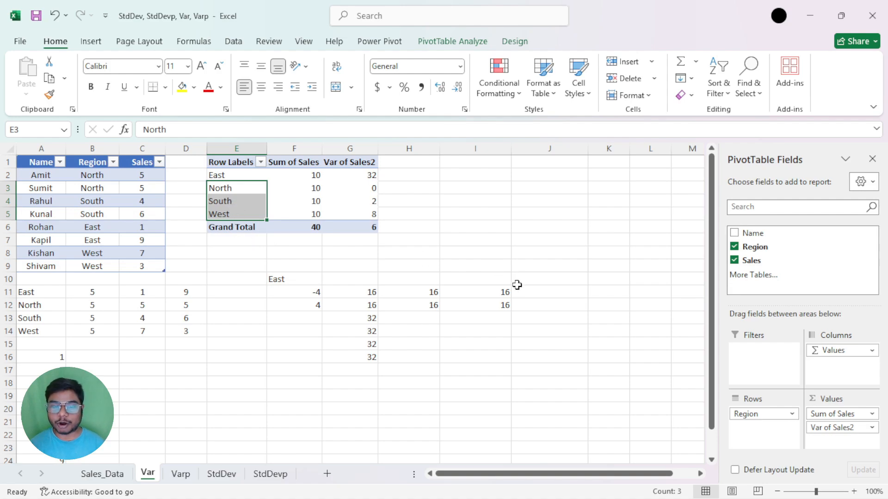
left_click_drag(280, 278, 495, 279)
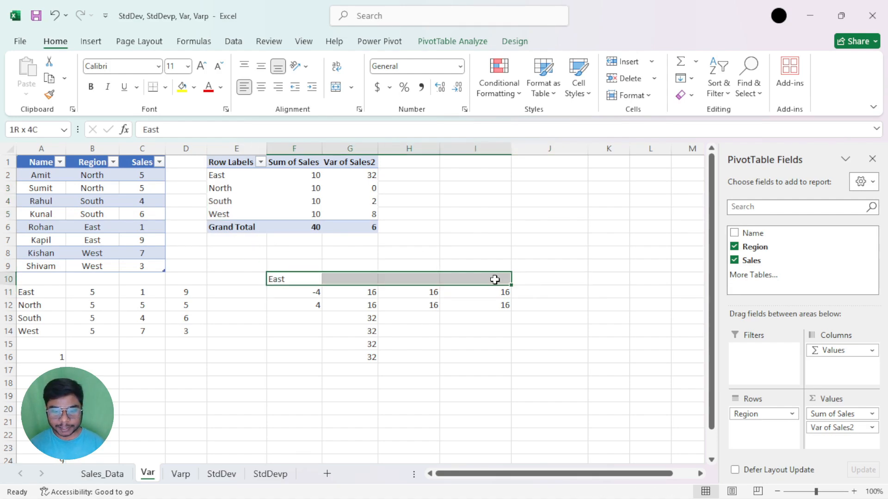
left_click_drag(250, 278, 455, 279)
left_click(337, 87)
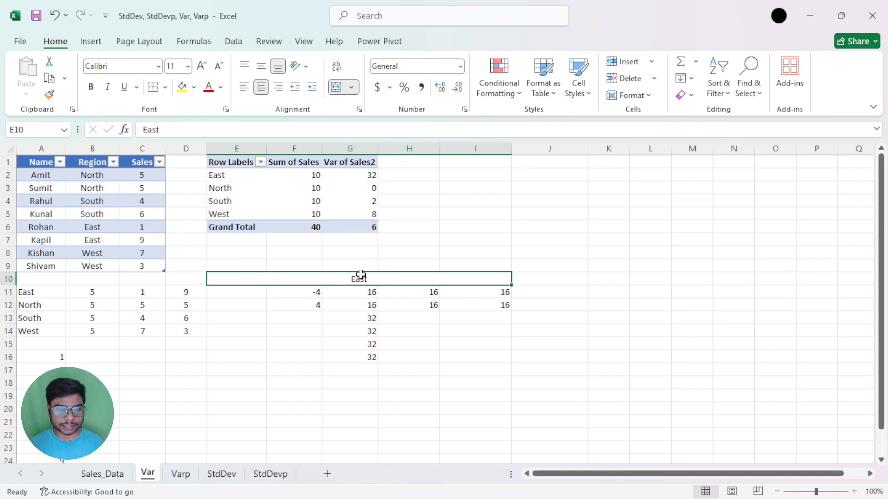
left_click(90, 87)
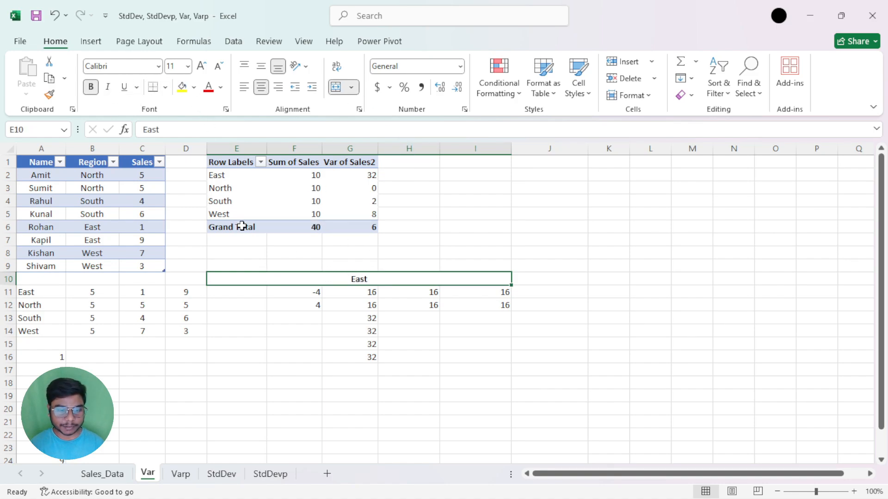
Step: Try applying all borders to the East block E10:I16, and undo it
left_click_drag(244, 279, 424, 355)
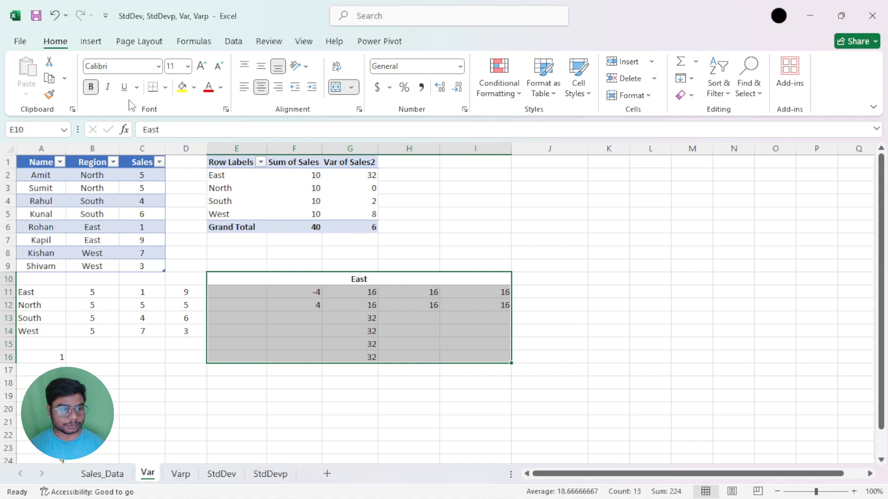
left_click(165, 87)
left_click(194, 216)
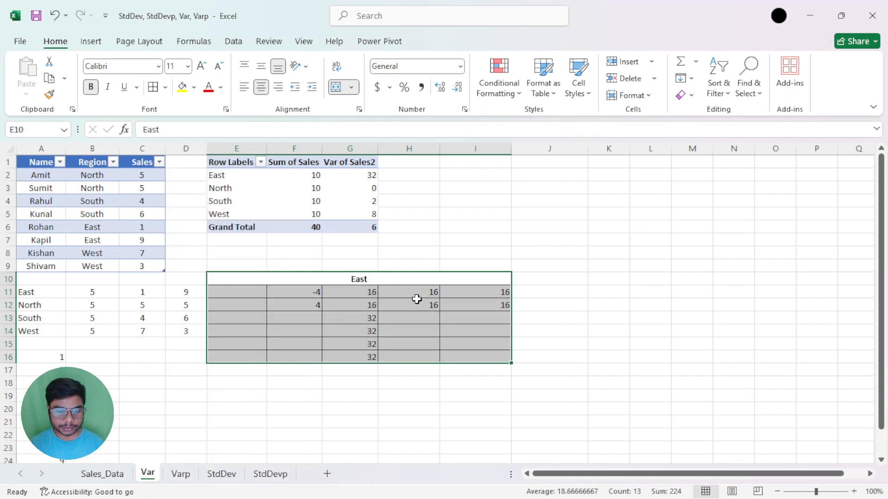
key("ctrl+z")
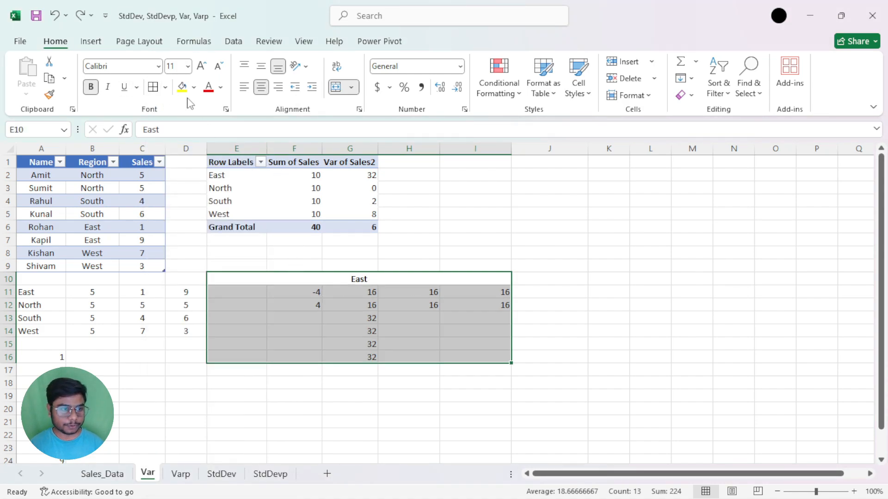
Step: Add outside borders around the East block E10:I16 and around its heading in E10:I10
left_click(165, 86)
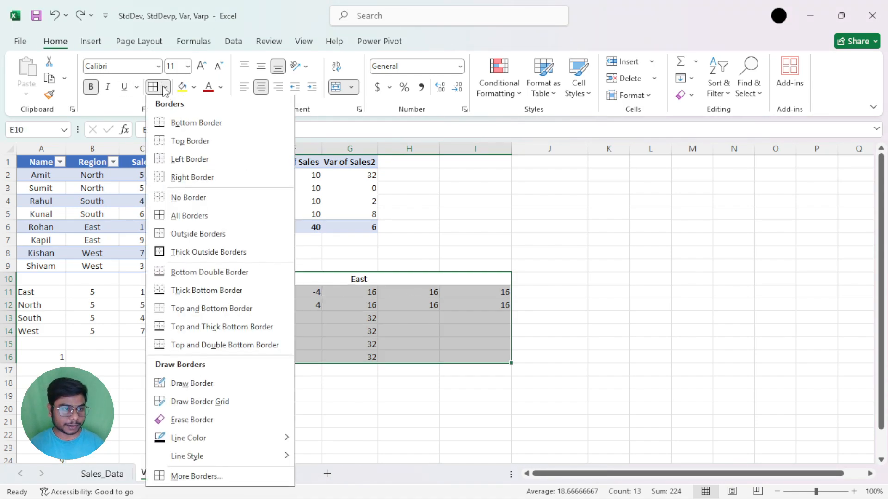
left_click(184, 235)
left_click(593, 318)
left_click(358, 279)
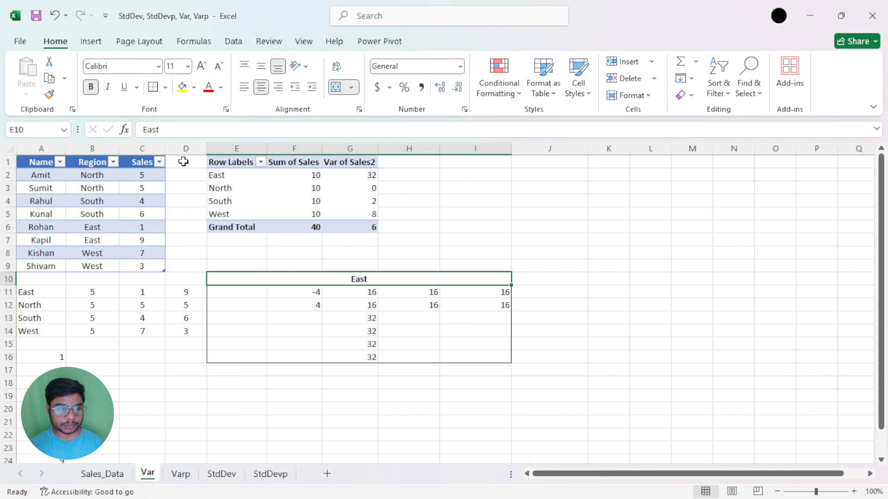
left_click(734, 323)
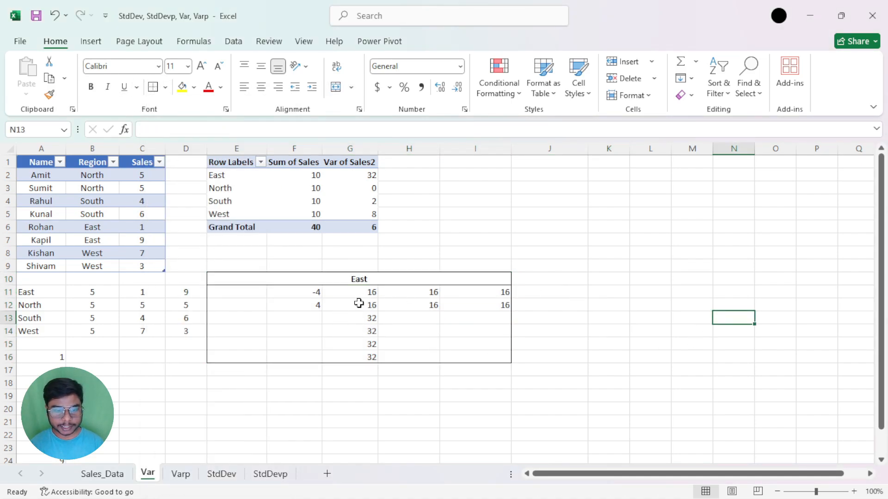
Step: Review East's squared-deviation formulas in H11 and I11 and the worked cells F11:G16
left_click_drag(419, 292, 458, 301)
double_click(432, 292)
left_click(470, 293)
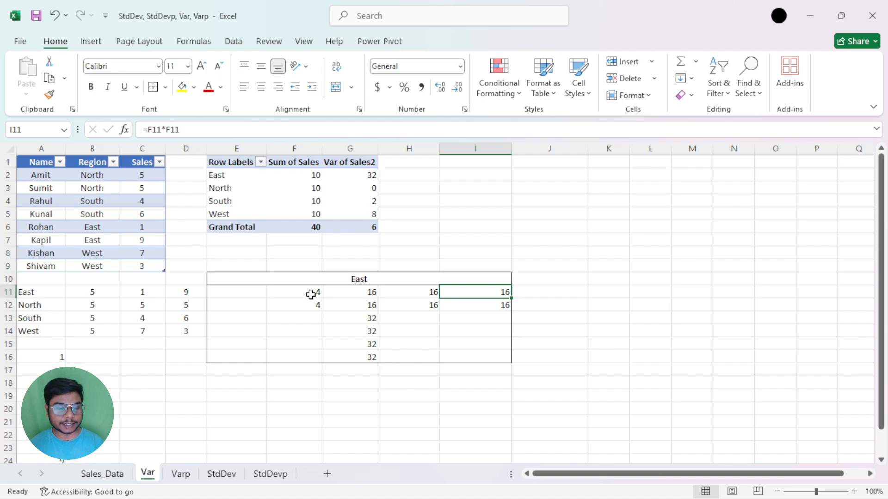
left_click_drag(310, 294, 370, 356)
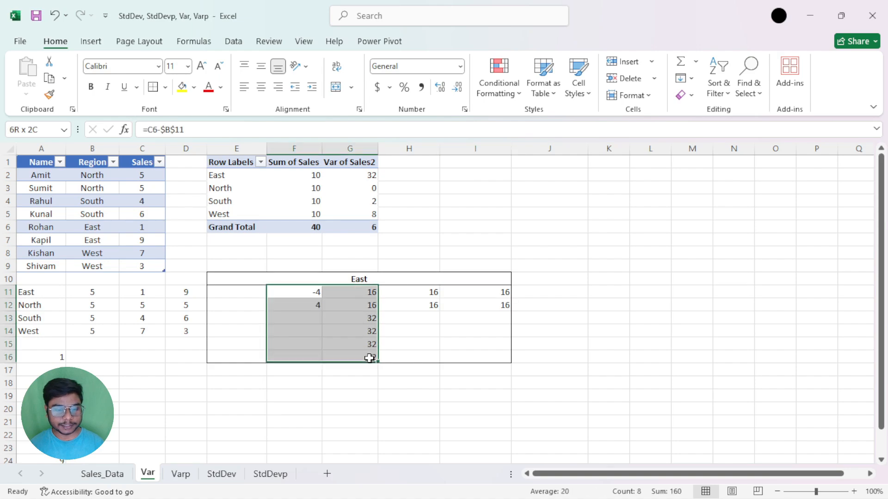
Step: Narrow column J beside the East block
left_click(623, 295)
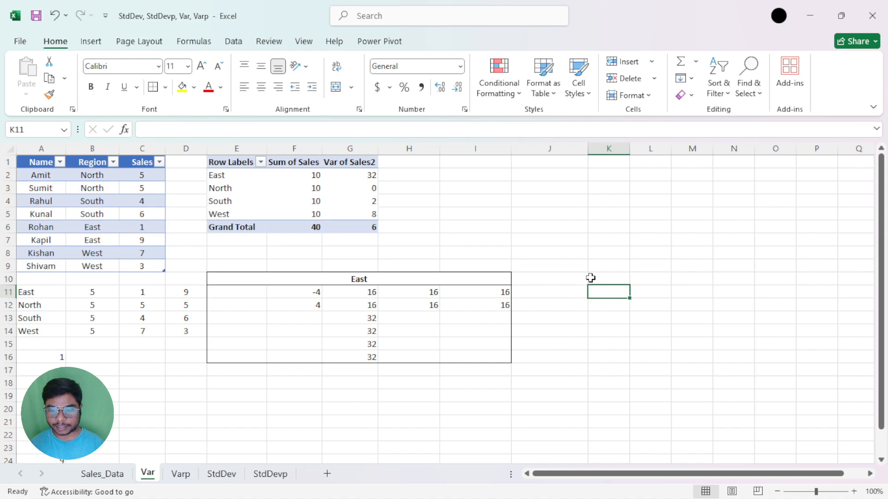
left_click_drag(586, 152, 552, 155)
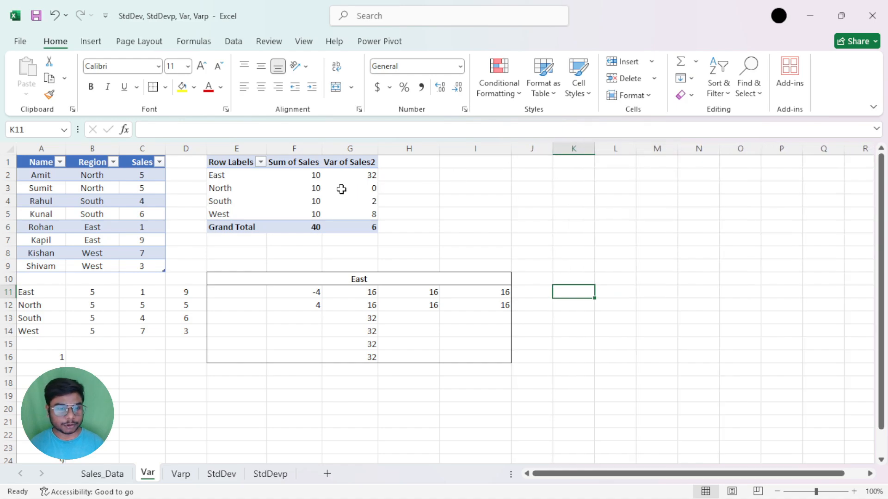
left_click(566, 278)
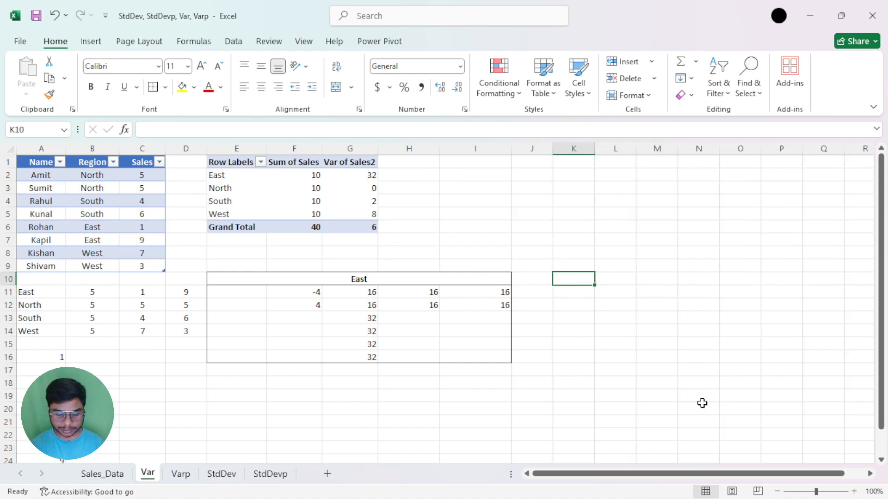
type("=")
key("Escape")
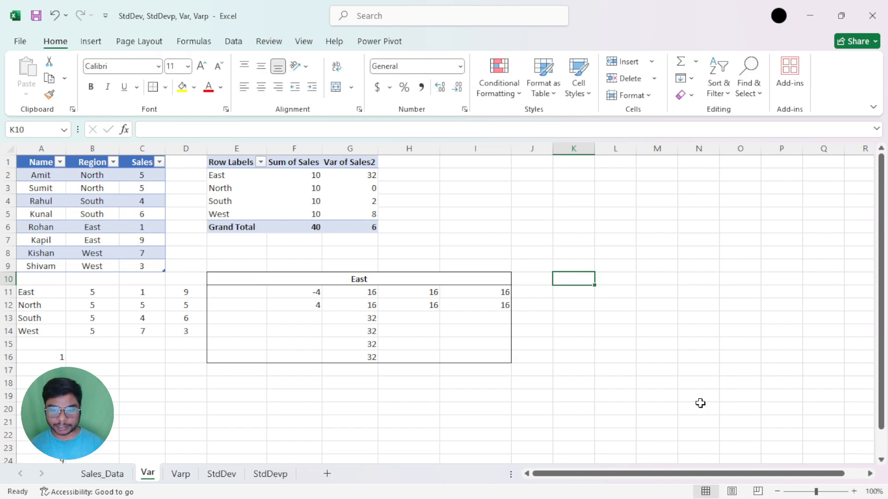
Step: Copy the East block E10:I16 and paste it starting at K10
mouse_move(262, 278)
left_mouse_down()
mouse_move(301, 331)
mouse_move(307, 360)
left_mouse_up()
key("ctrl+c")
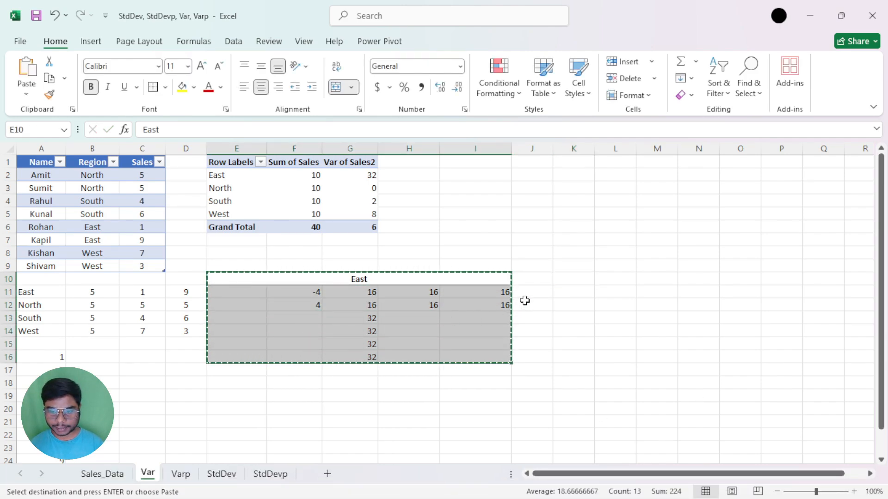
left_click(569, 277)
key("ctrl+v")
key("Escape")
Step: Change the copied block's heading in K10 to North
double_click(664, 279)
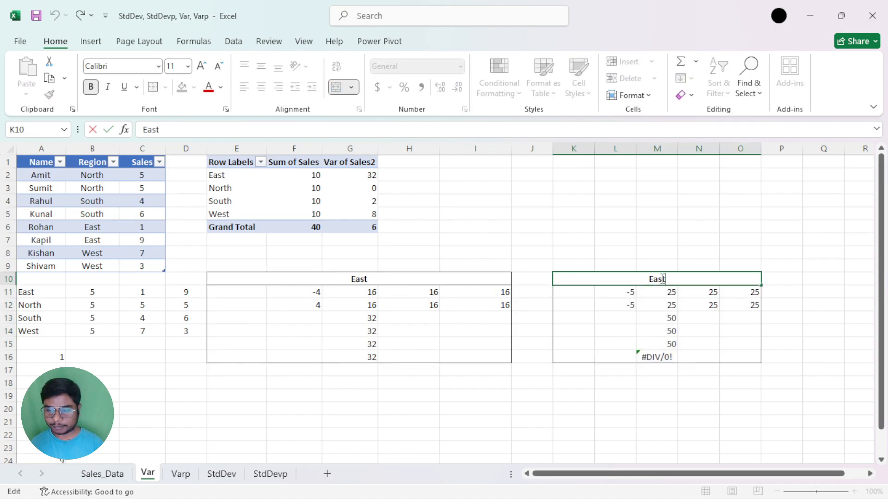
type("Ws")
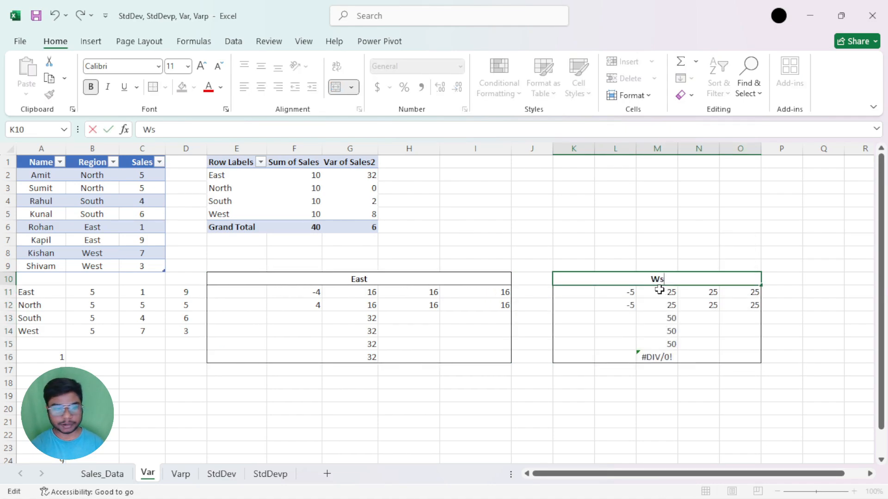
type("o")
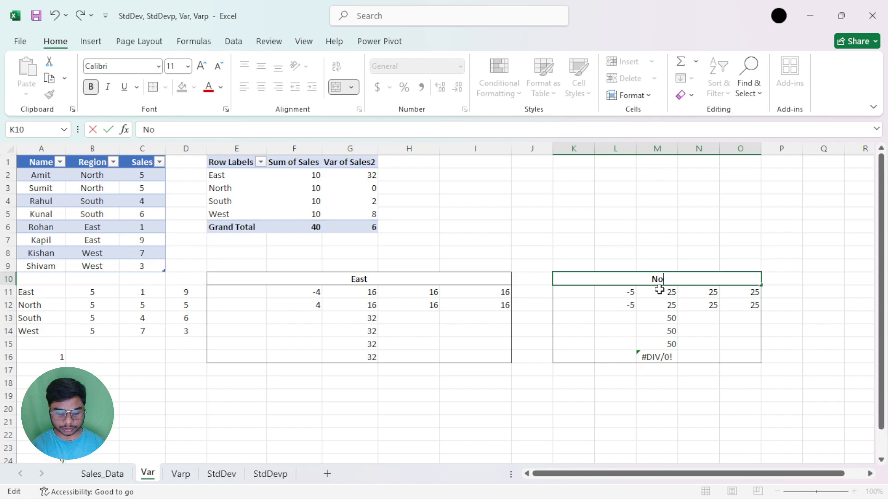
type("rth")
key("Return")
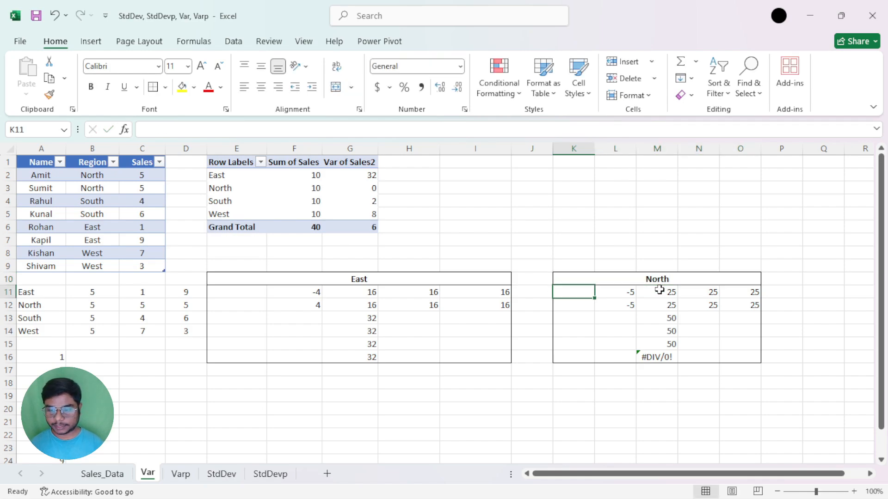
Step: Clear the copied calculations from L11:O16 in the North block
double_click(630, 293)
key("Escape")
left_click_drag(621, 292, 744, 362)
key("Delete")
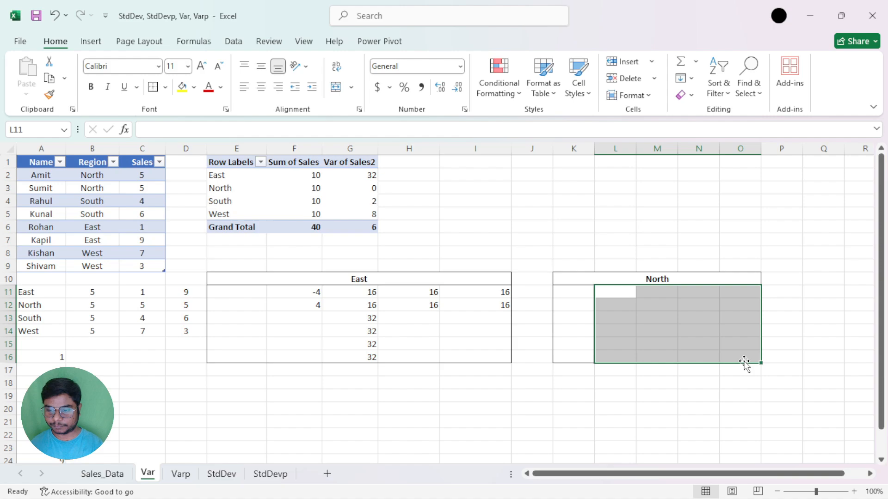
Step: Calculate North's first deviation from the mean in K11 with =C2-$B$12, using an absolute reference to the mean
left_click(617, 290)
left_click(578, 290)
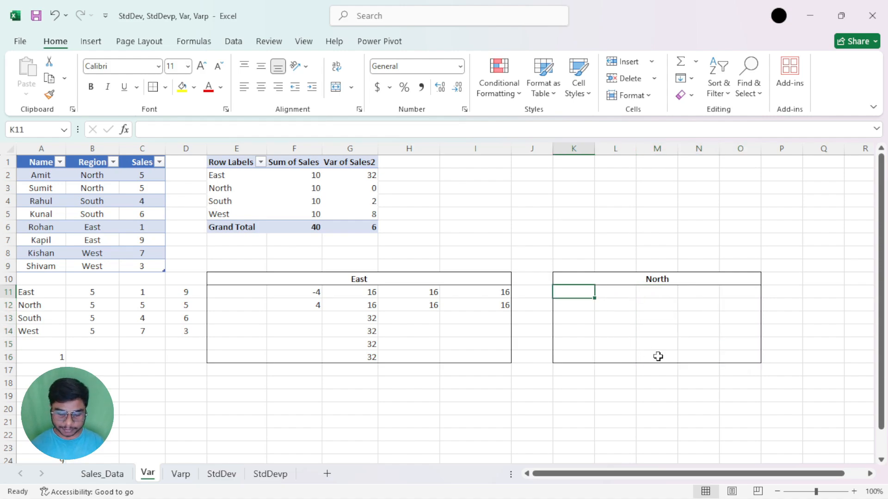
type("=")
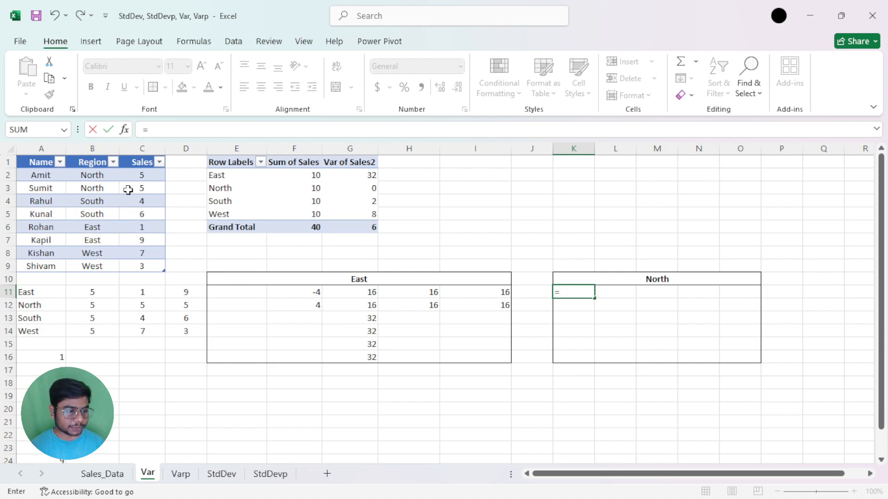
left_click(148, 174)
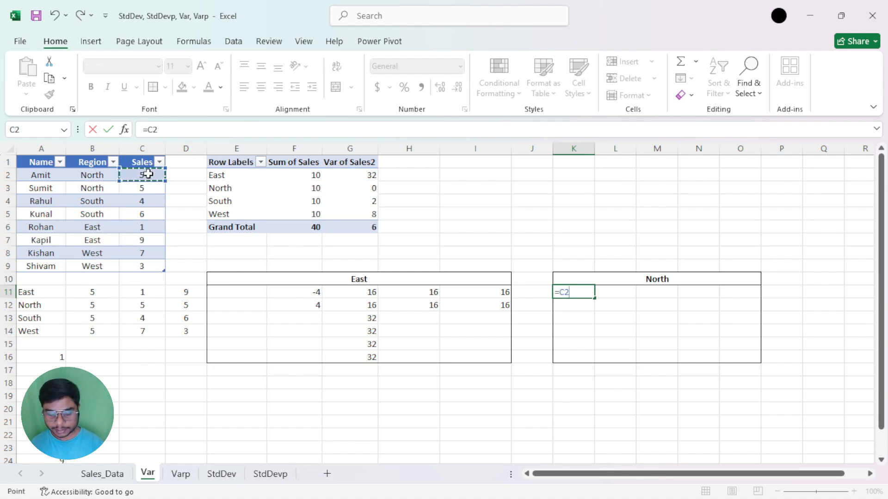
type("-")
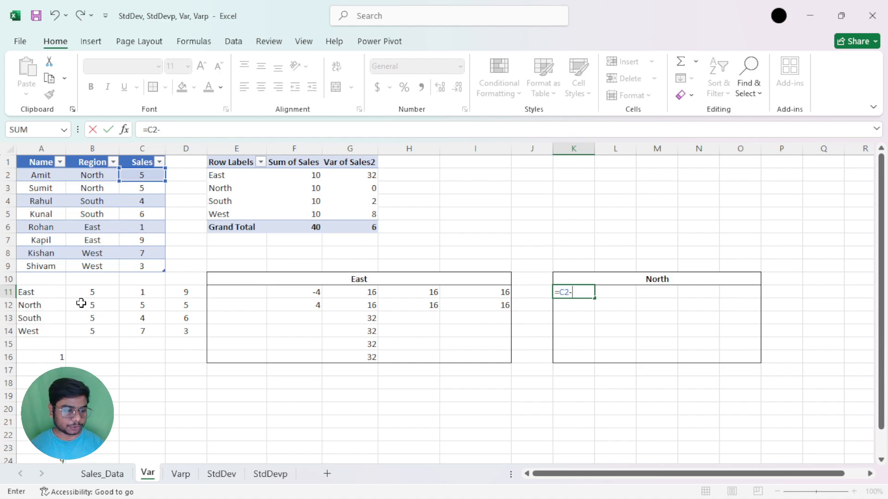
left_click(94, 306)
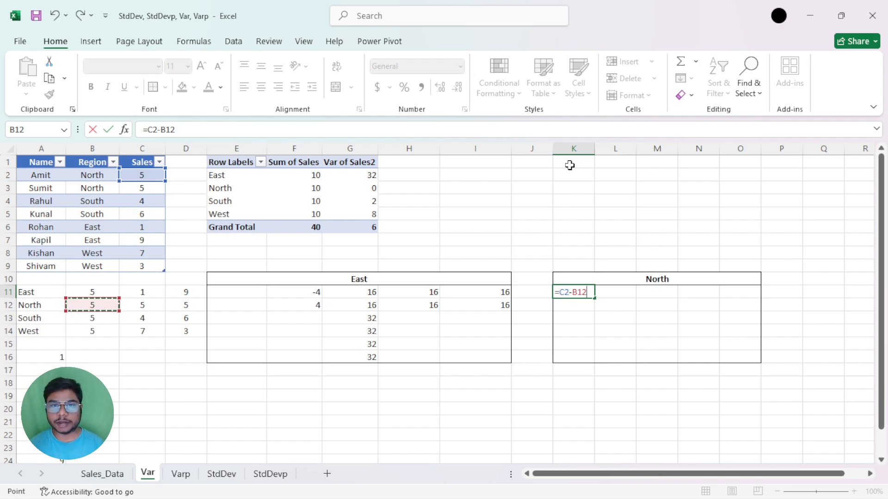
key("F4")
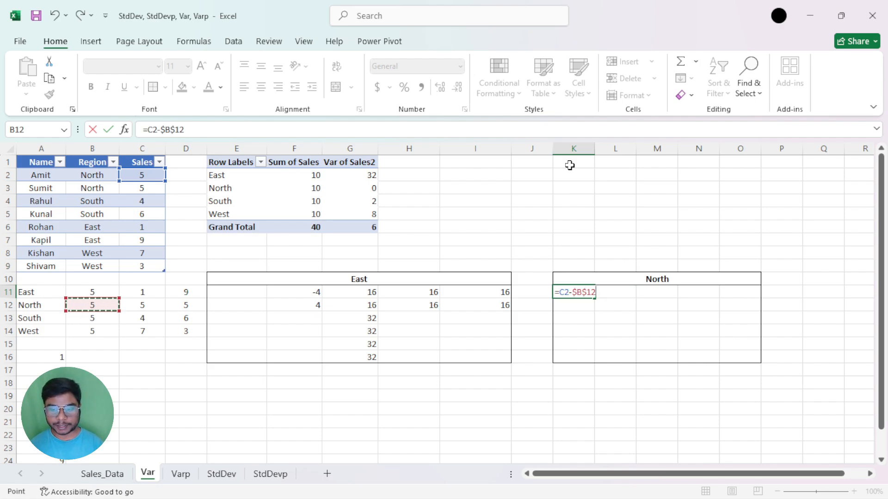
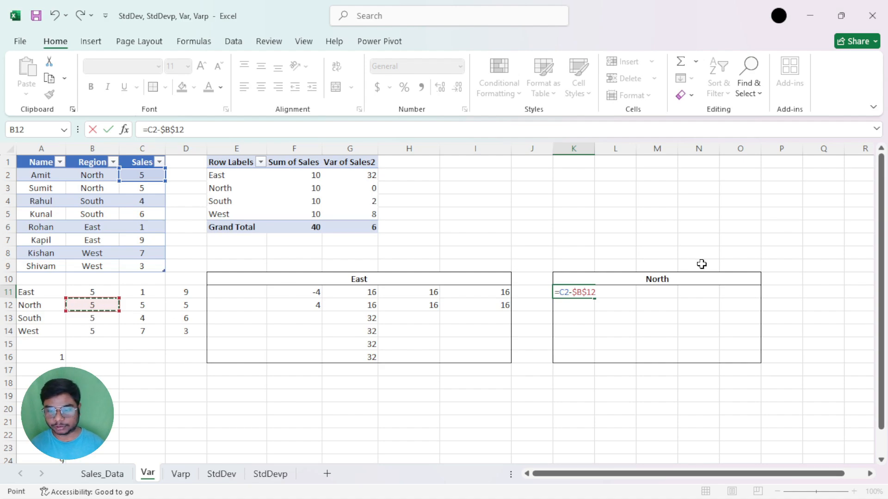
key("Return")
Step: Fill the K11 deviation formula down to K12 and check the copied formula
left_click(589, 290)
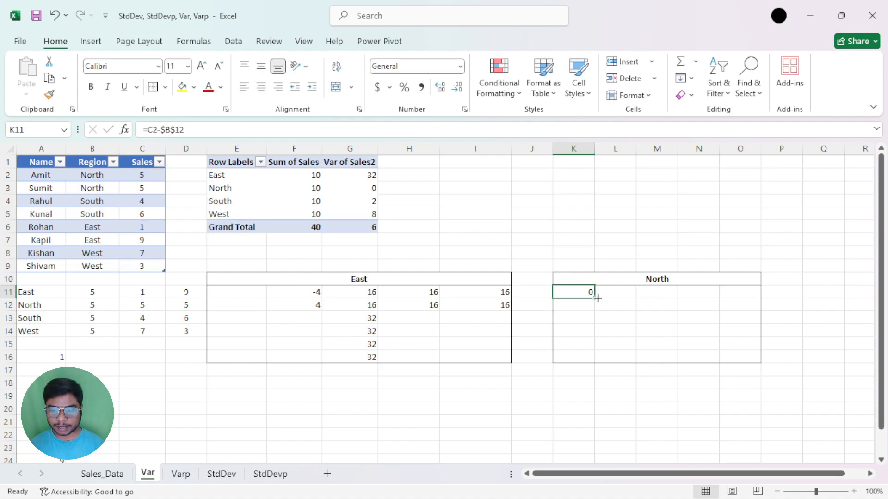
left_click_drag(594, 298, 586, 314)
left_click(578, 307)
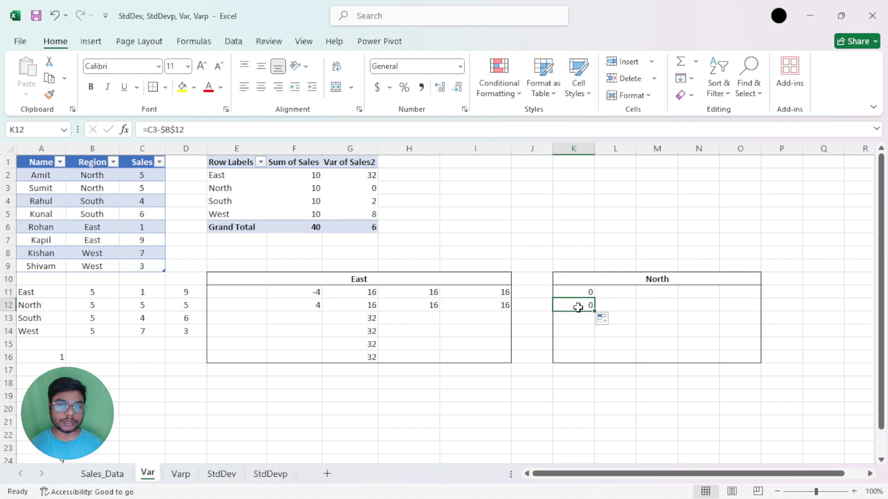
Step: Square North's first deviation in L11 with =K11*K11 and fill the formula down to L12
left_click(606, 293)
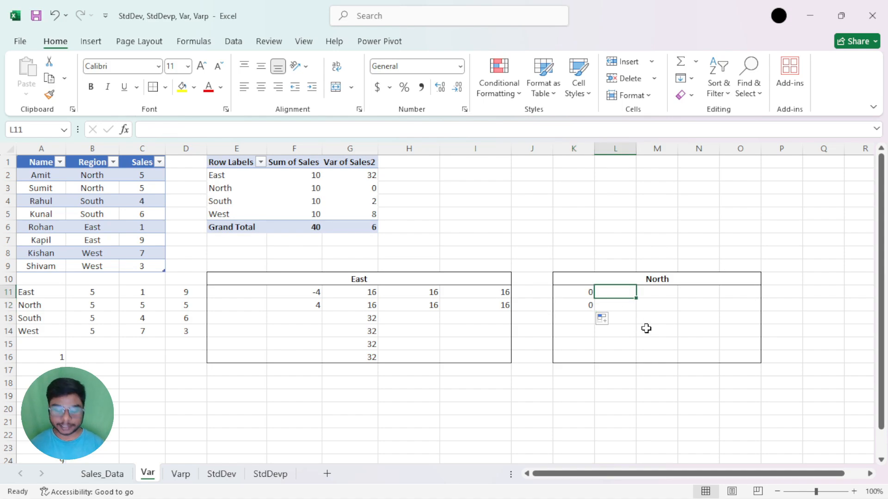
type("=pr")
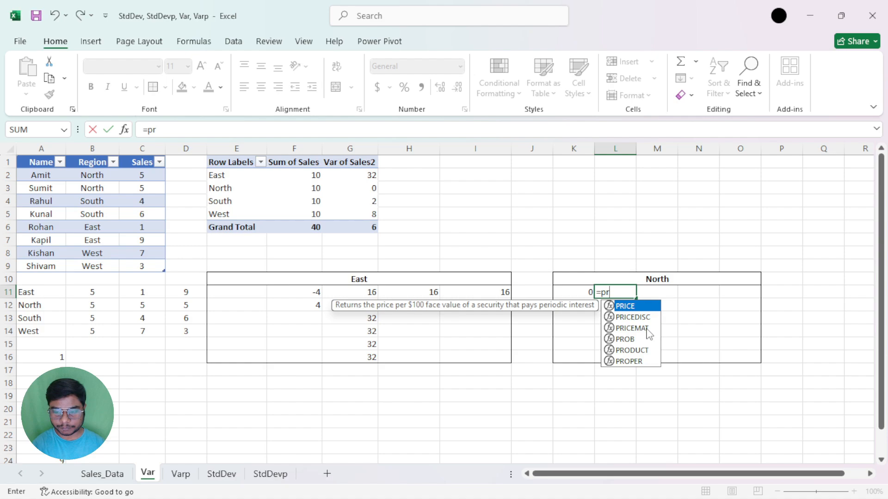
key("BackSpace")
key("Escape")
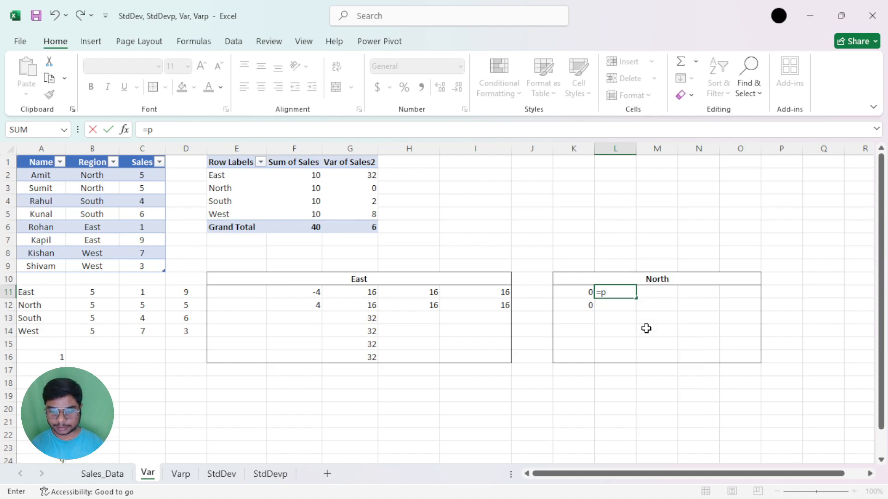
left_click(582, 295)
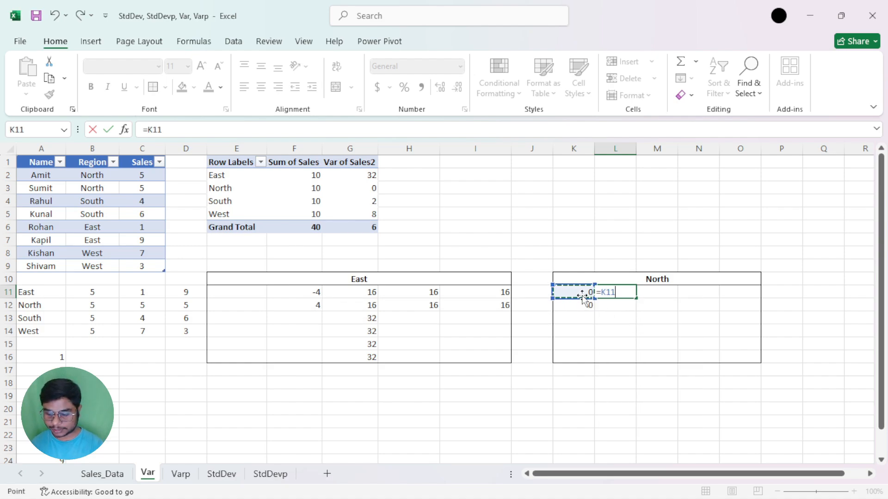
type("*")
left_click(580, 295)
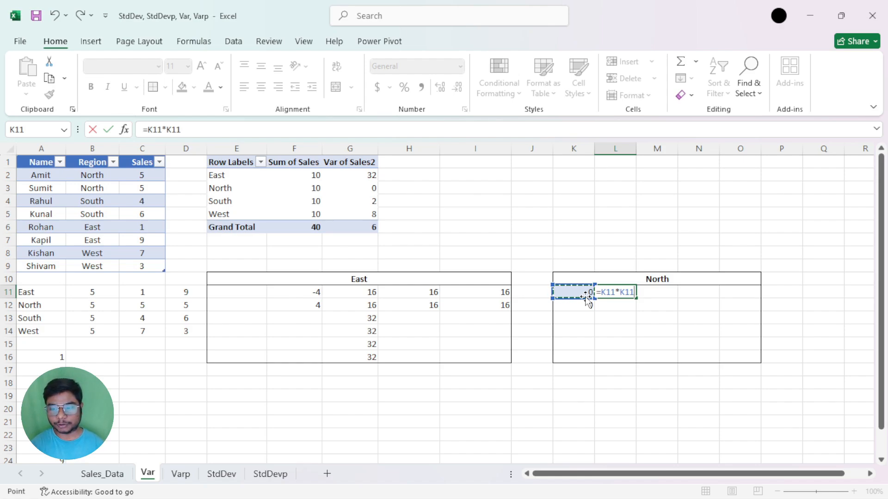
key("Return")
left_click(637, 289)
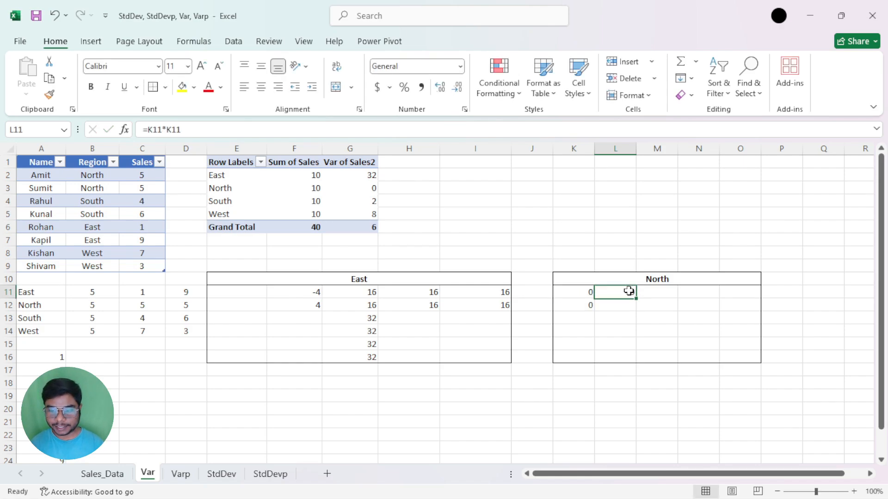
left_click_drag(637, 298, 636, 311)
Step: Total North's squared deviations in L13 with =SUM(L11:L12)
left_click(622, 317)
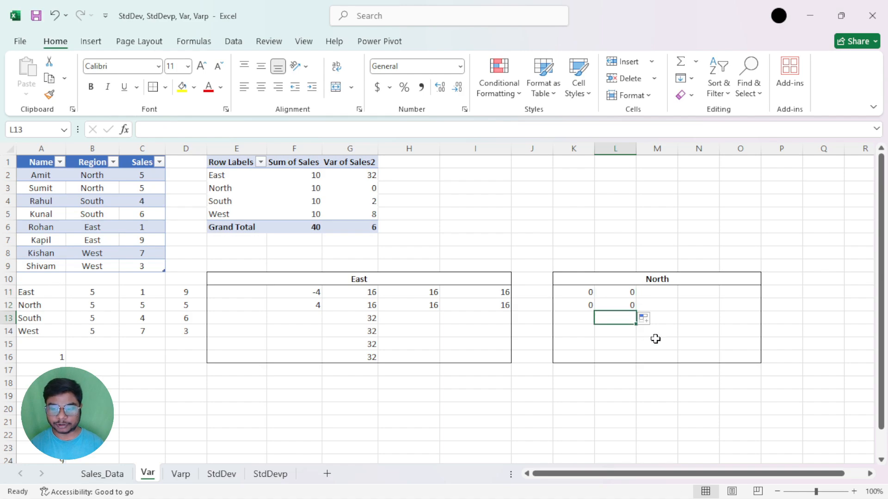
key("alt+equal")
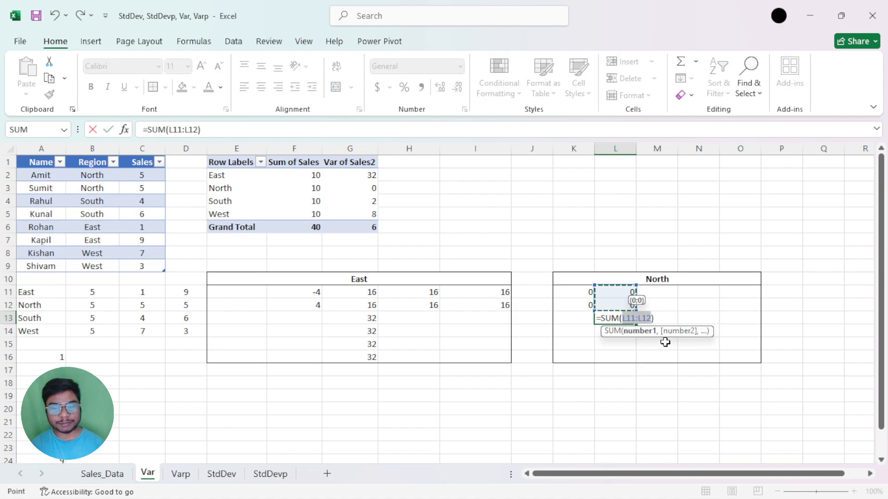
key("ctrl+Return")
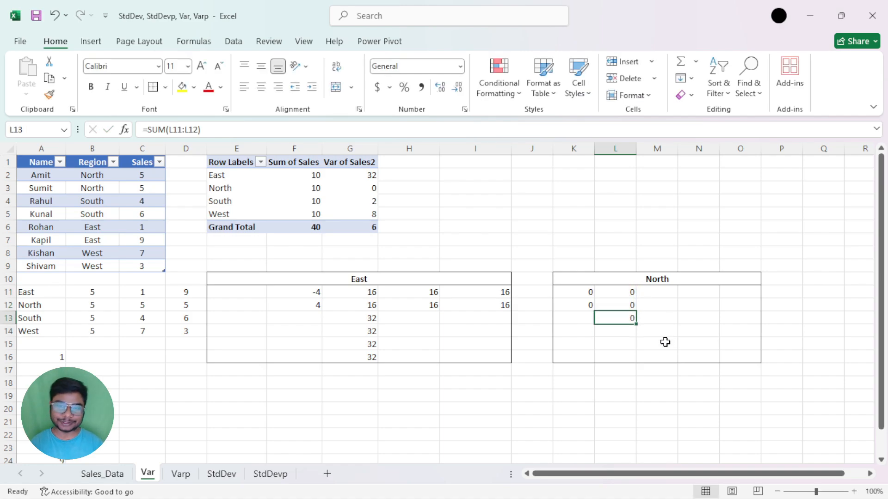
Step: Divide North's sum of squares by 1 in L14 with =L13/1 and check the formula
key("Down")
type("=")
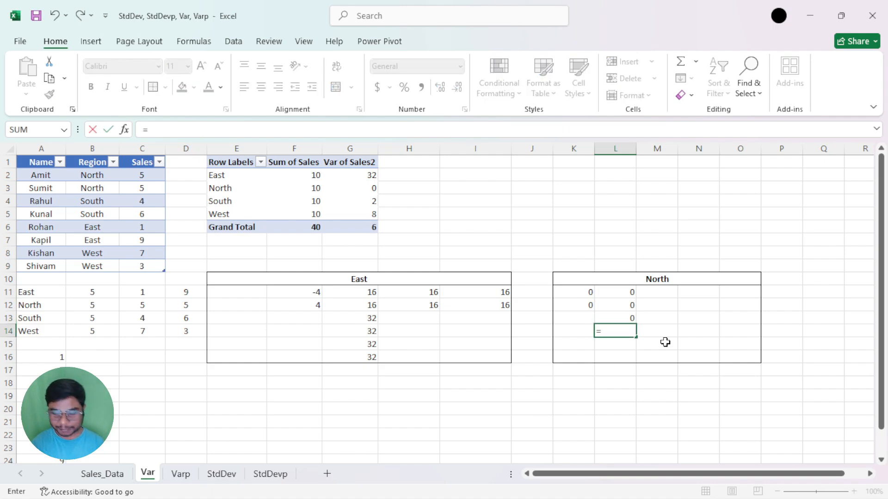
key("Up")
type("/")
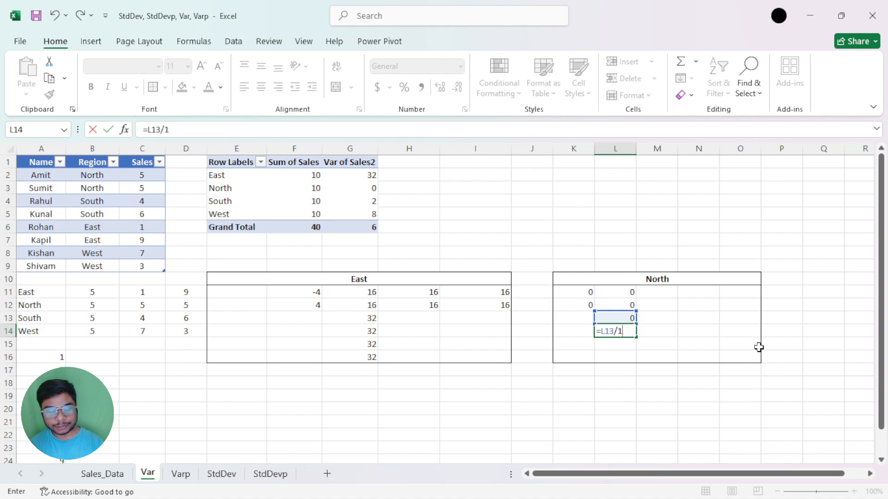
key("Return")
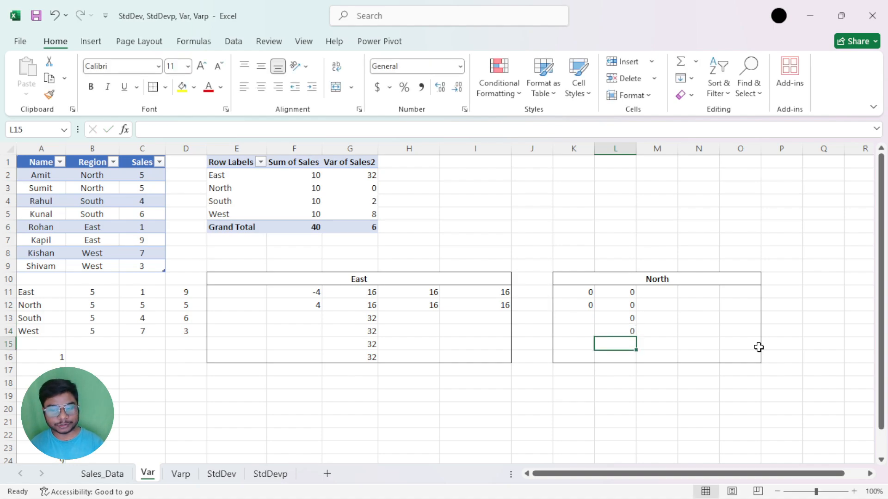
left_click(620, 331)
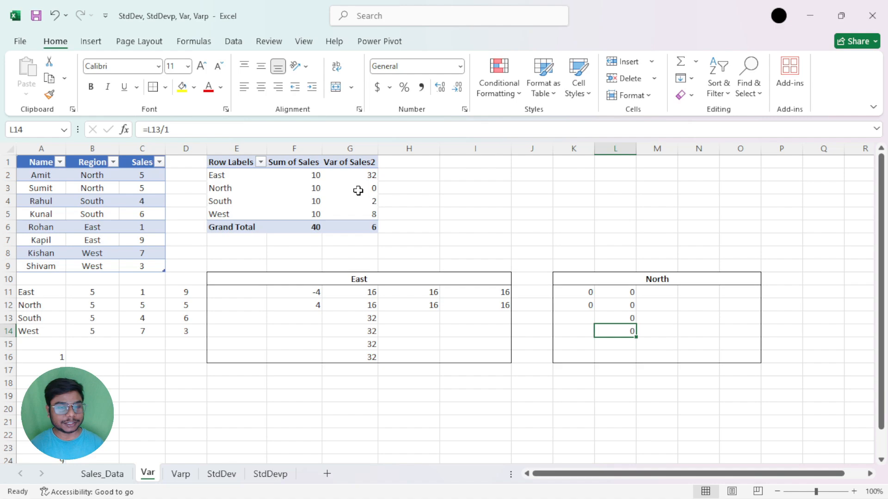
Step: Calculate North's variance in L15 with =SUM(L11:L12)/(COUNT(L11:L12)-1), following the East formula in G15
left_click(629, 344)
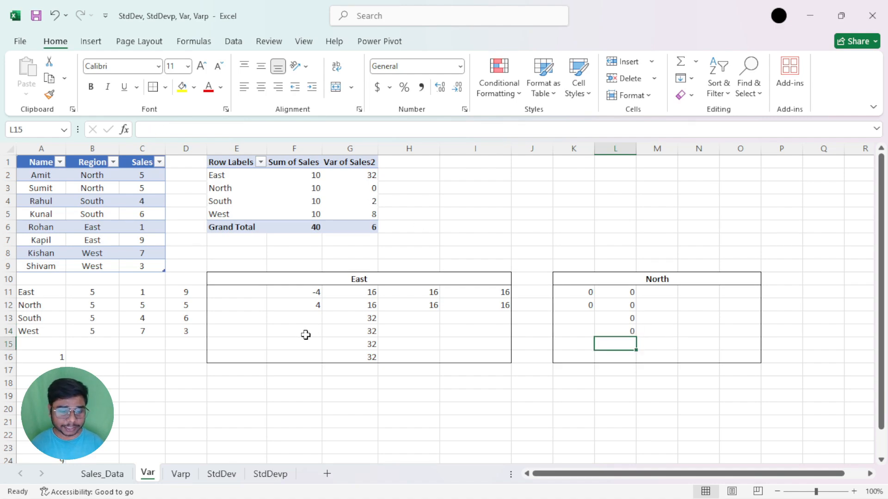
left_click(348, 341)
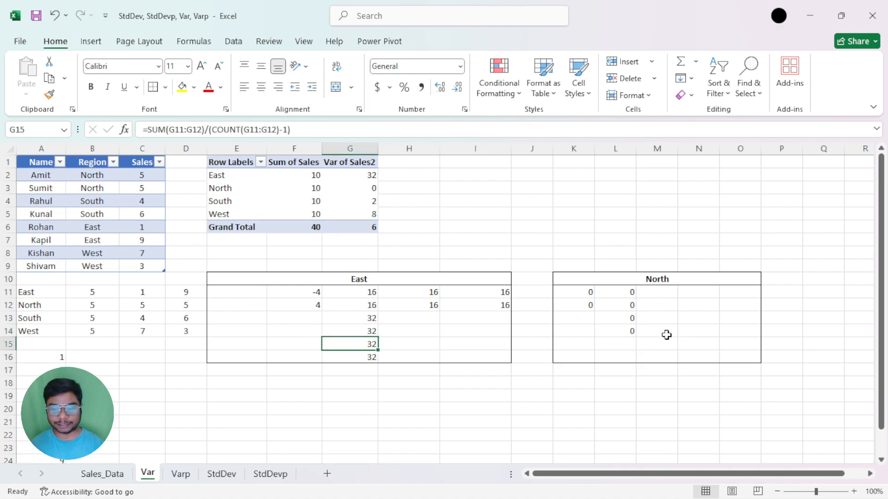
left_click(631, 340)
type("=sum(")
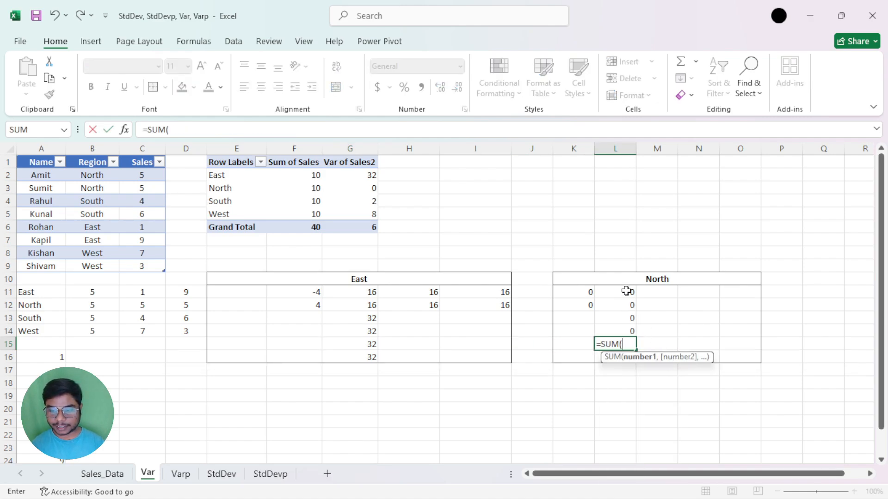
left_click_drag(626, 290, 628, 309)
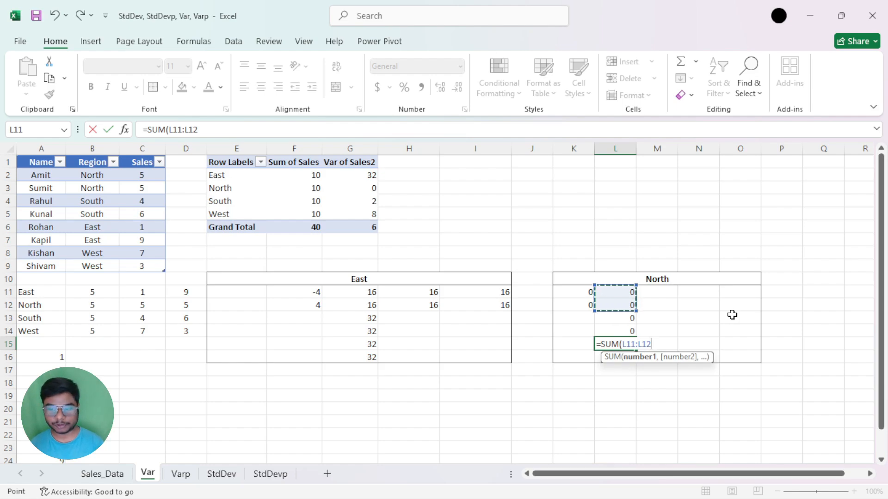
type(")")
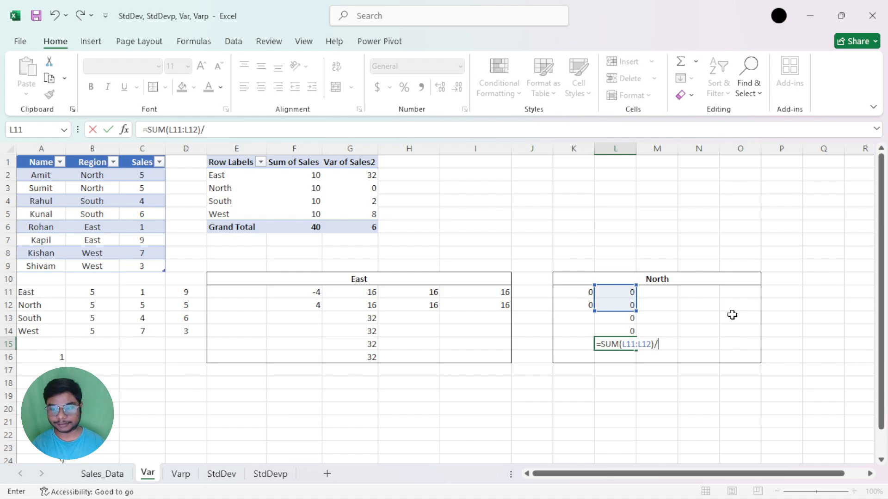
type("/c")
key("BackSpace")
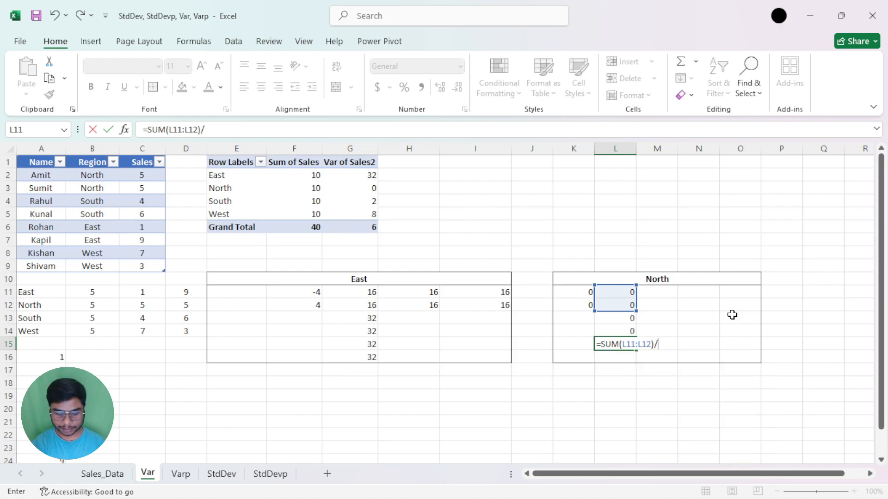
type("(count")
key("Tab")
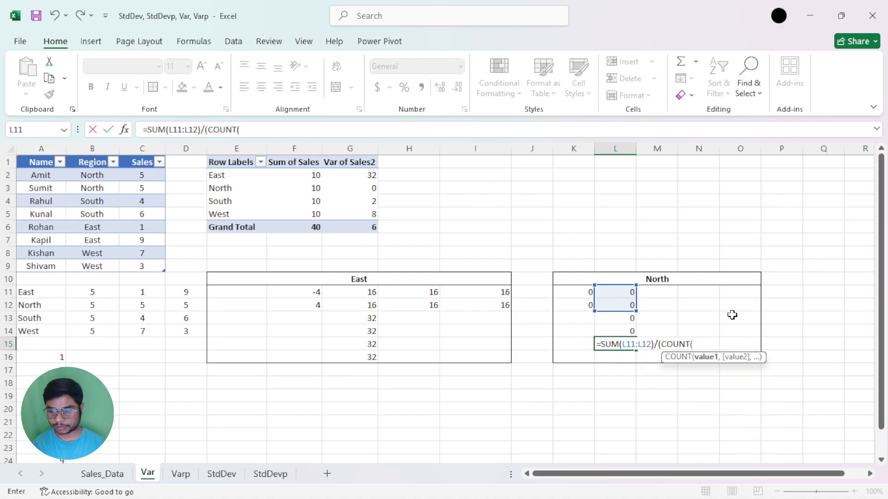
left_click_drag(619, 292, 619, 305)
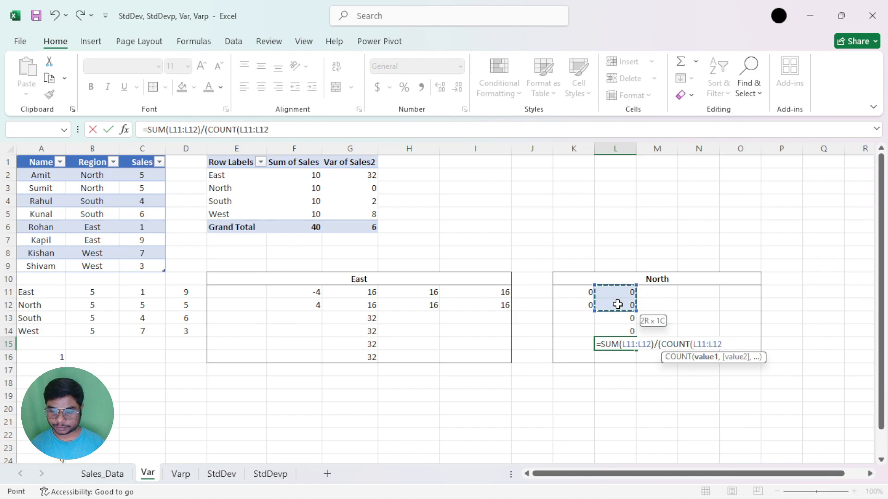
type(")")
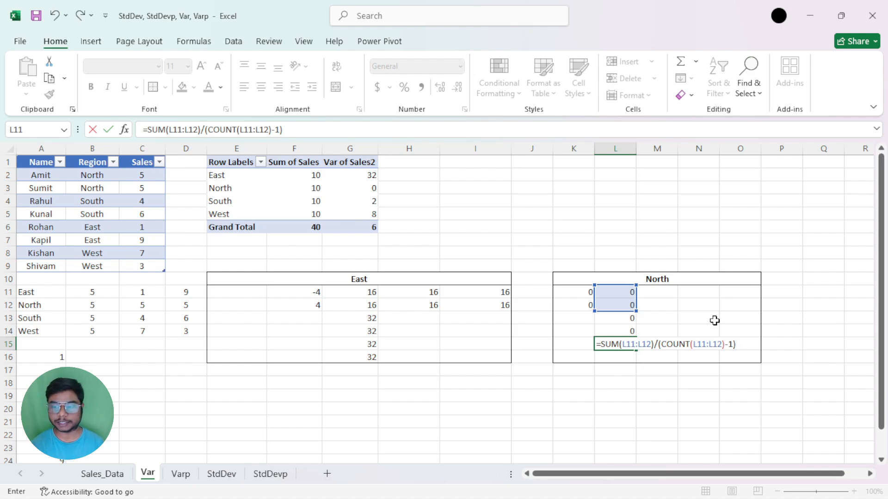
type("-1)")
key("Return")
key("Right")
key("Left")
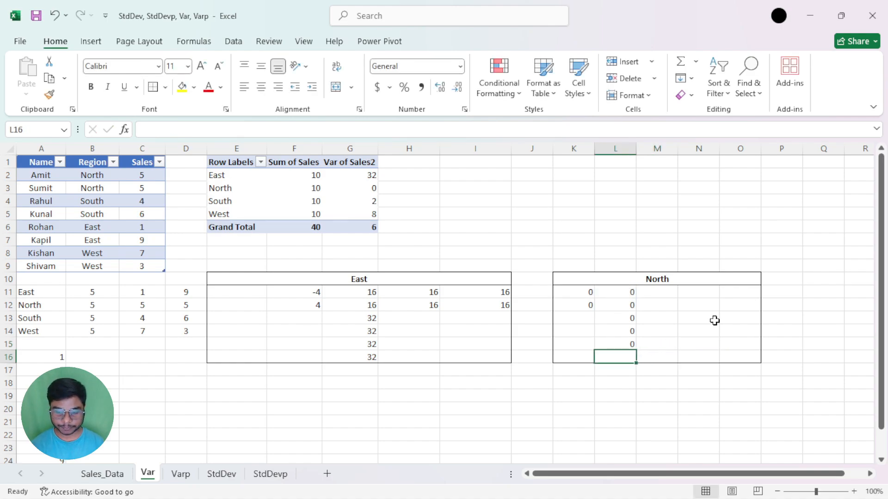
Step: Calculate North's sample variance directly from the sales figures in L16 with =VAR.S(C2:C3)
type("=")
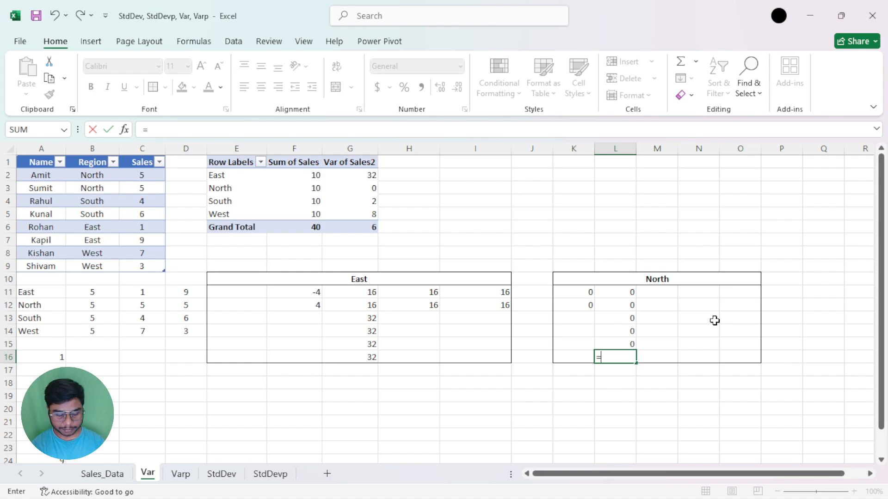
type("var")
key("Down")
key("Tab")
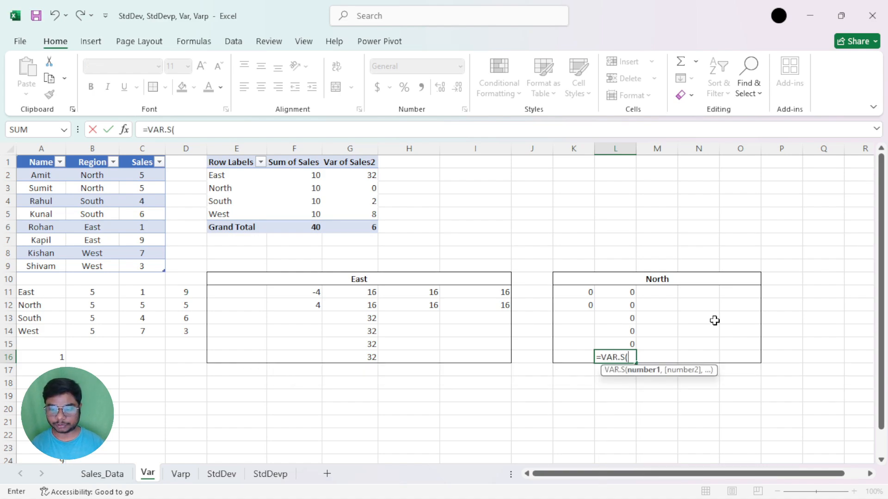
left_click_drag(139, 176, 142, 185)
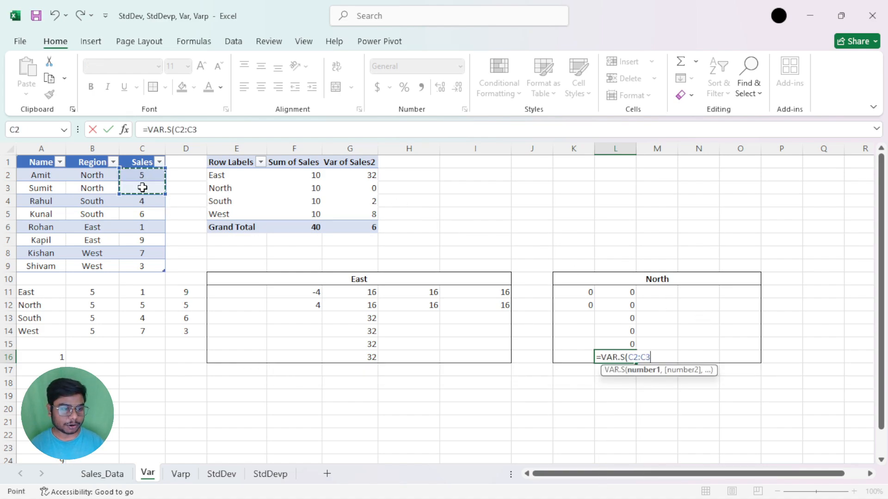
key("Return")
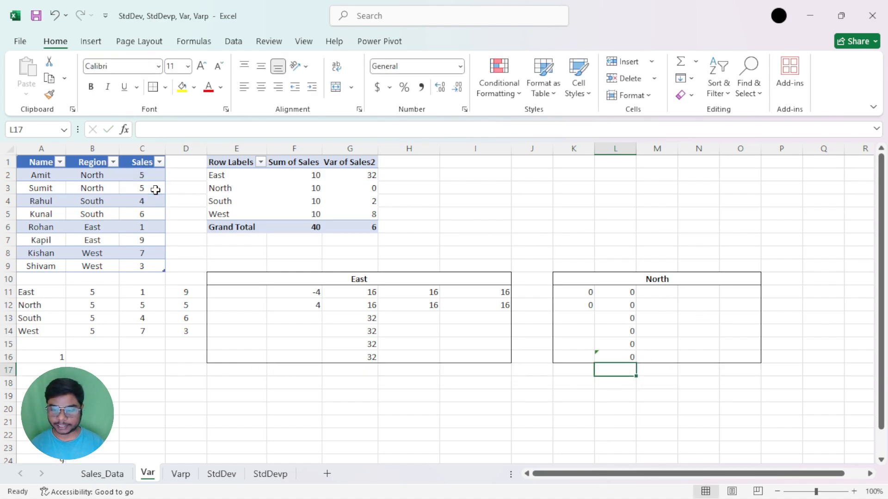
Step: Ignore the adjacent-cells error flagged on the VAR.S formula in L16
left_click(609, 357)
left_click(580, 357)
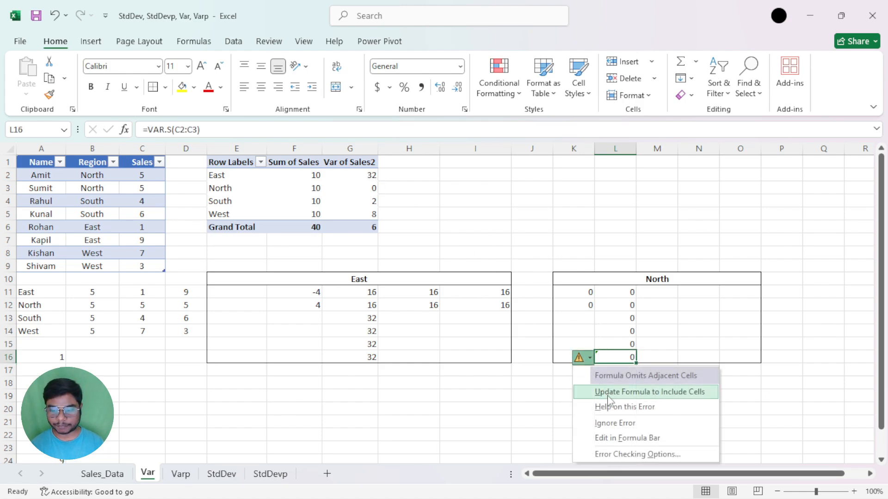
left_click(611, 422)
Step: Merge and center F13:F14 in the East block and enter 1 as the label of the first method
left_click_drag(309, 320, 309, 331)
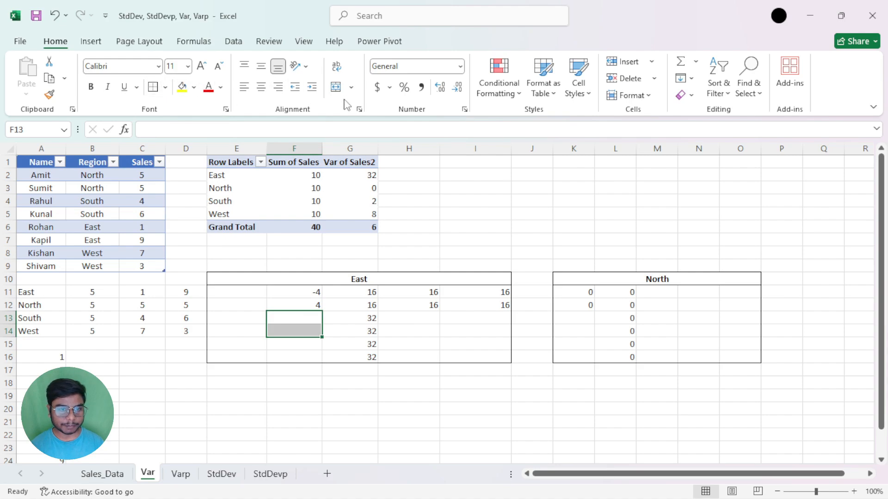
left_click(336, 87)
type("a")
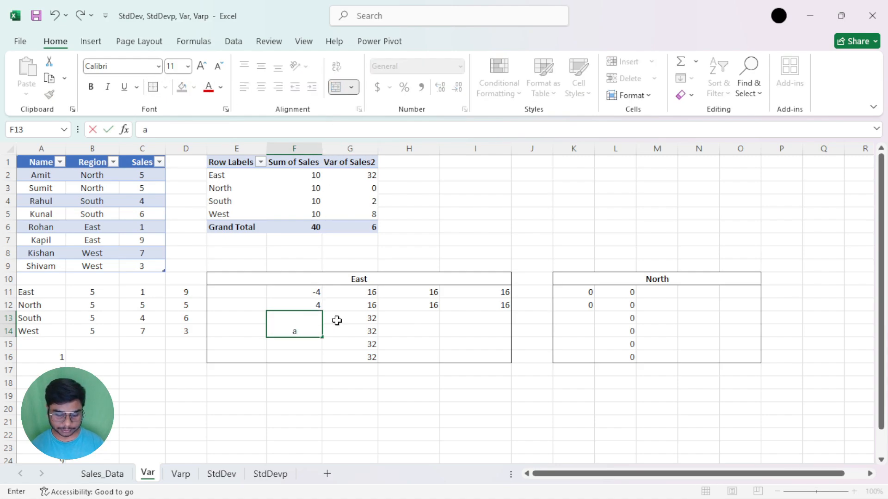
left_click(346, 345)
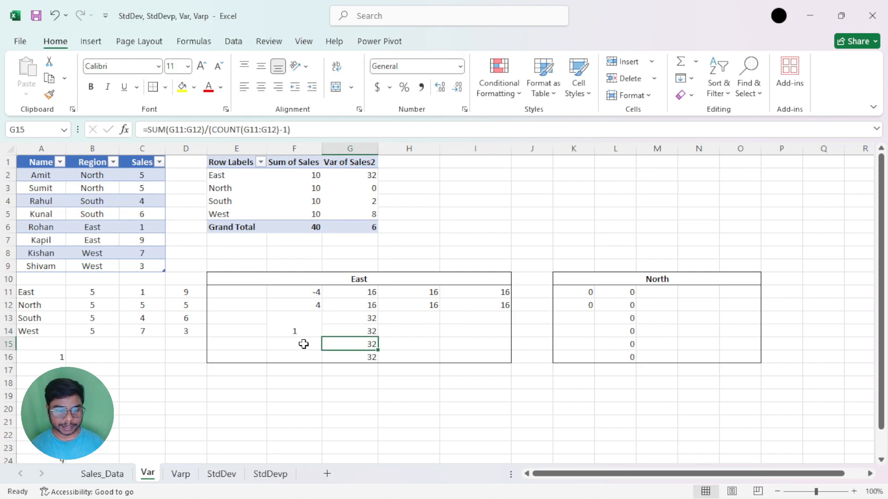
Step: Label the other two East variance methods by entering 2 in F15 and 3 in F16
left_click(303, 344)
type("2")
left_click(327, 357)
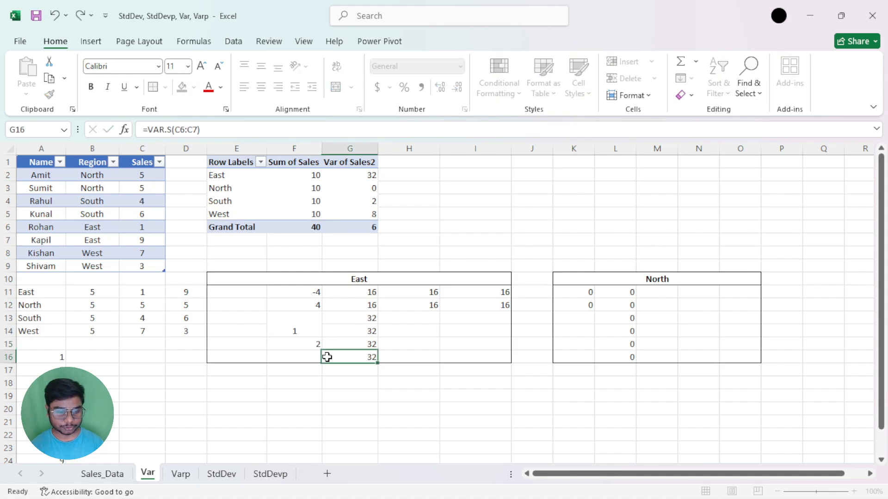
left_click(304, 361)
type("3")
left_click(349, 359)
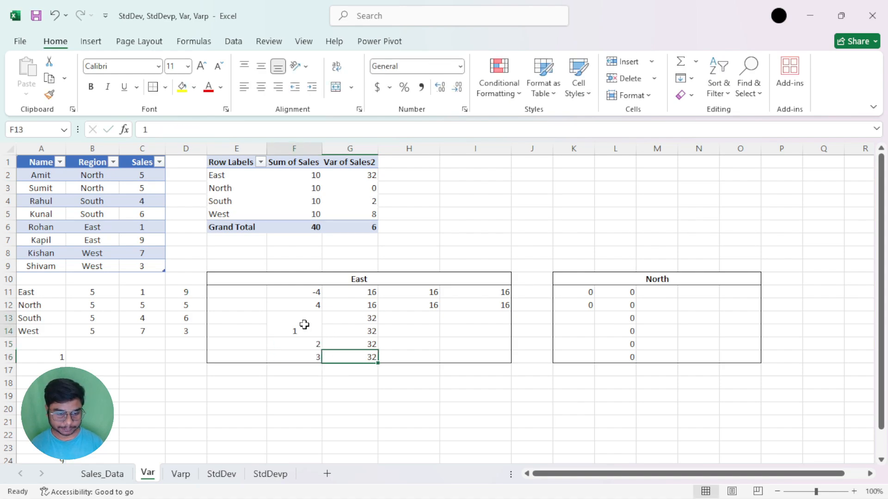
Step: Center the method numbers in F13:F16 horizontally and align them to the middle vertically
left_click_drag(303, 327, 304, 354)
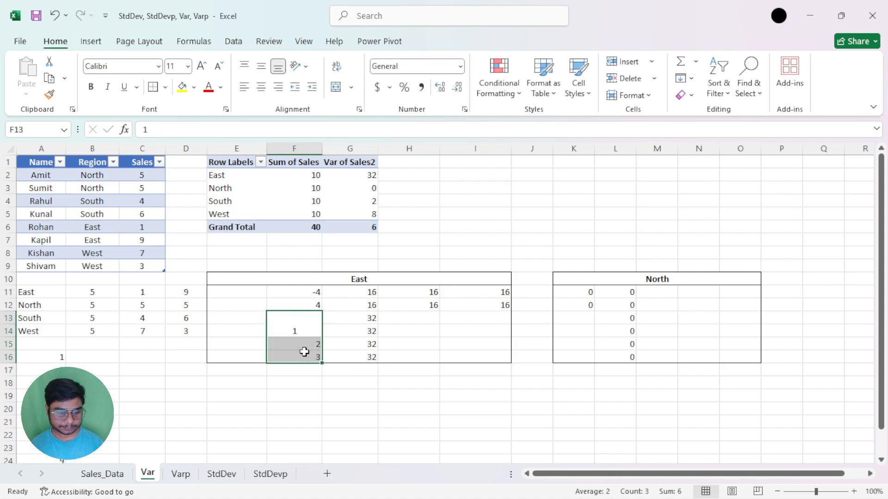
left_click(261, 86)
left_click(261, 66)
left_click(347, 329)
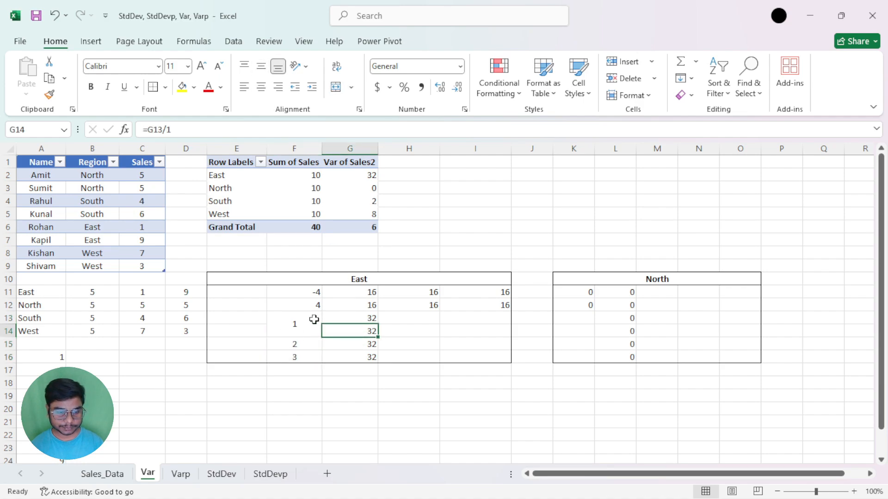
left_click_drag(313, 324, 311, 353)
left_click(312, 354)
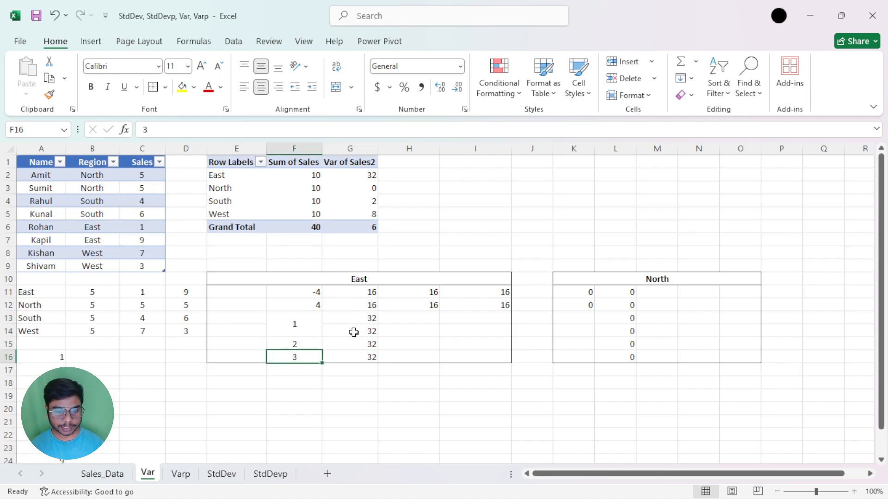
Step: Try an outside border around cells F13:G16 in the East block
left_click_drag(293, 321, 357, 357)
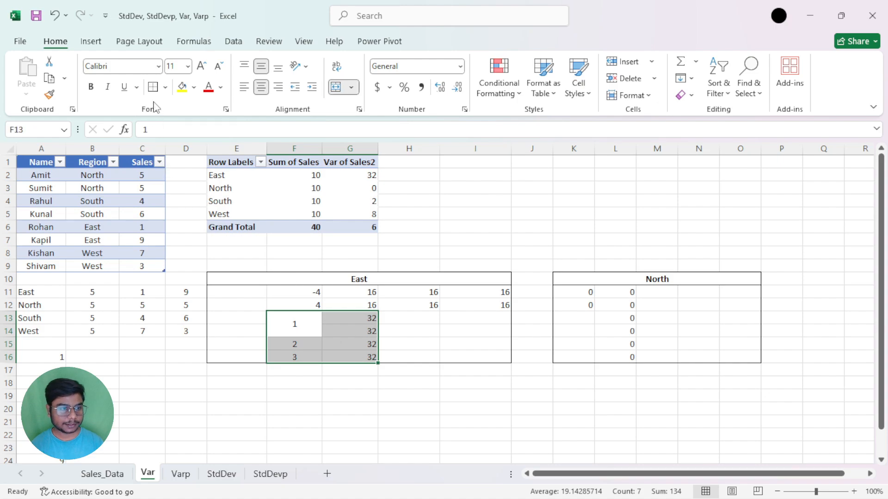
left_click(402, 354)
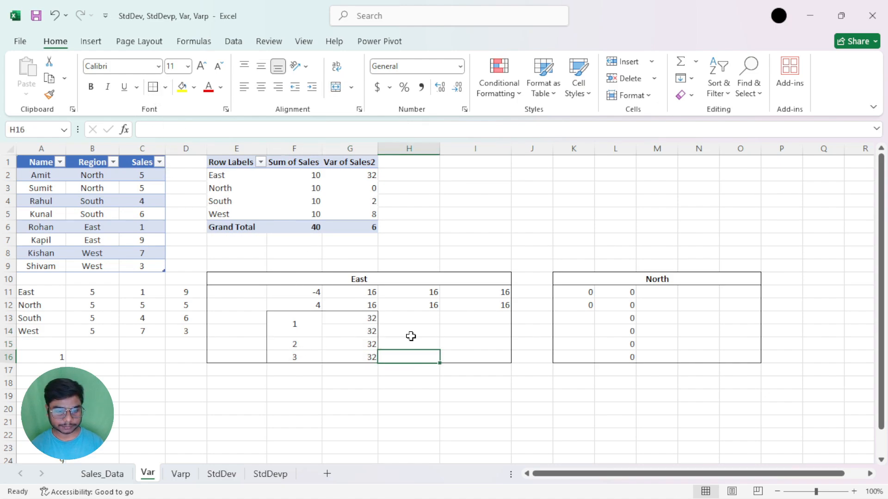
key("ctrl+z")
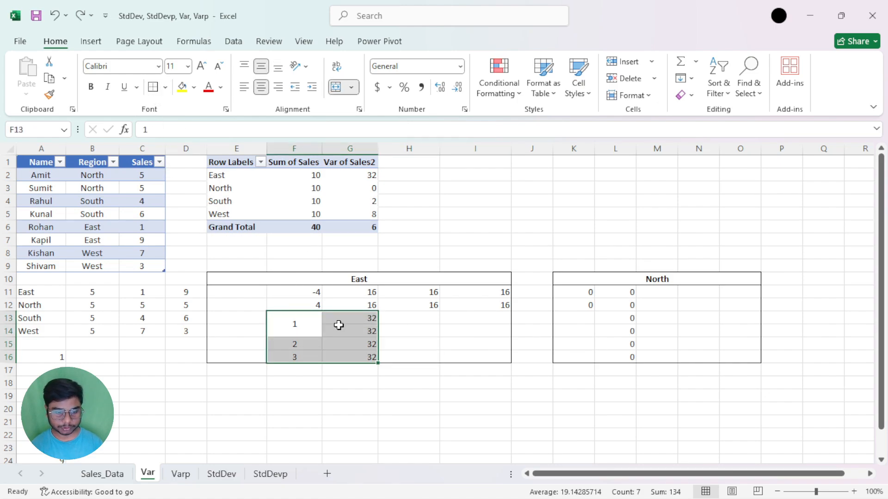
left_click(339, 326)
Step: Merge cells K13:K14 in the North block and enter the numbers 1, 2 and 3 in K13, K15 and K16
left_click(582, 323)
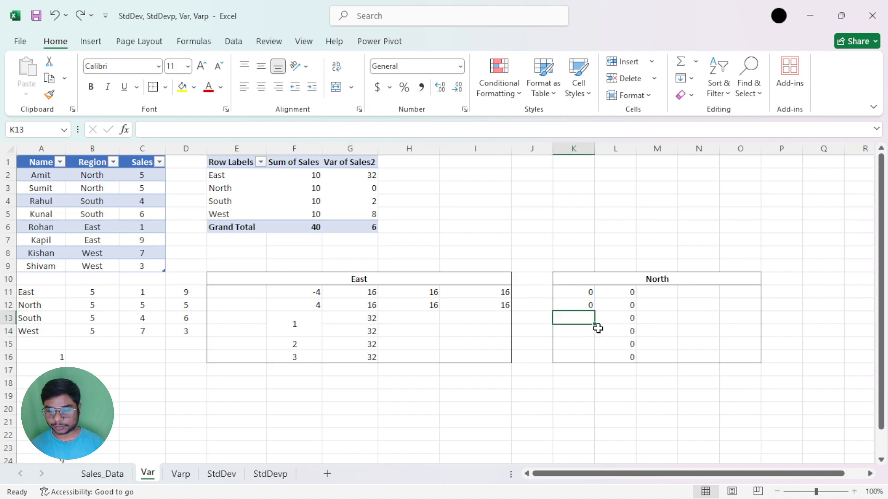
left_click_drag(588, 318, 584, 331)
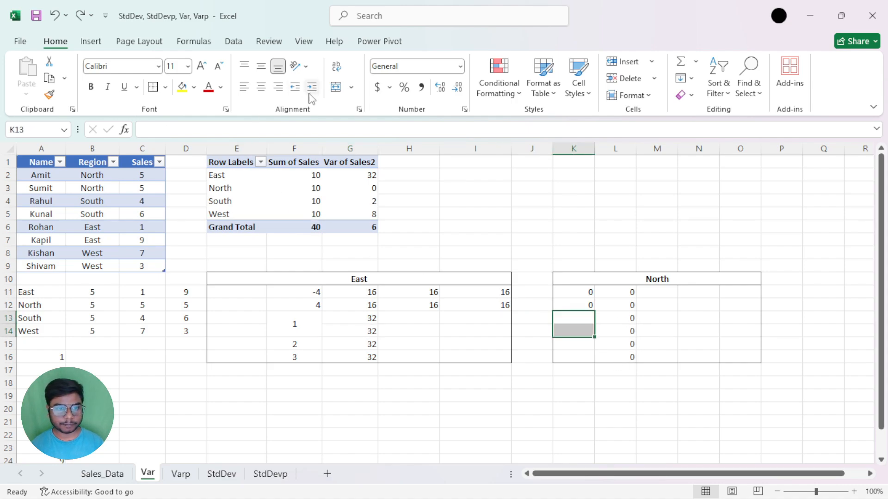
left_click(335, 87)
type("1")
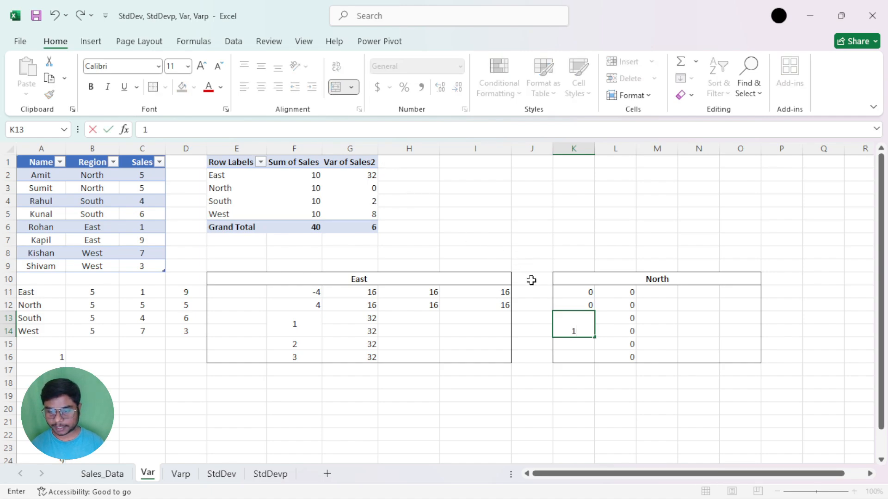
left_click(580, 345)
type("2")
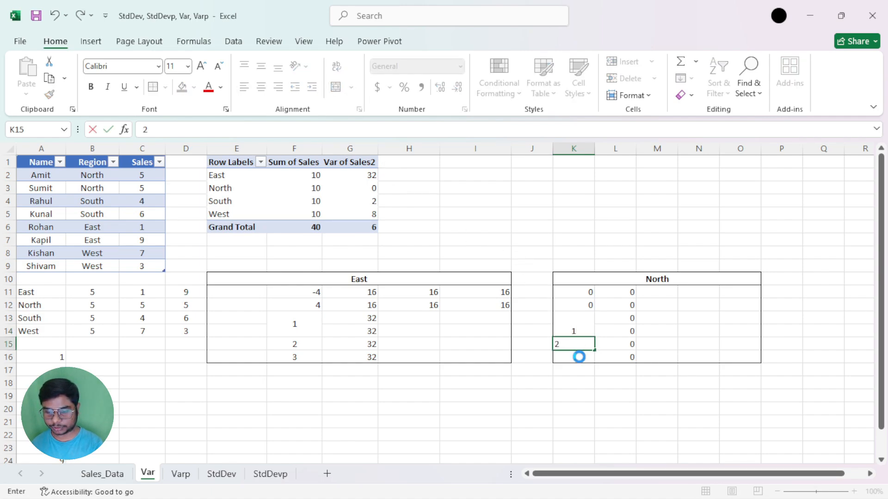
left_click(578, 357)
type("3")
left_click(658, 333)
Step: Center the numbers in K13:K16 both vertically and horizontally
left_click_drag(574, 333, 578, 358)
left_click(262, 67)
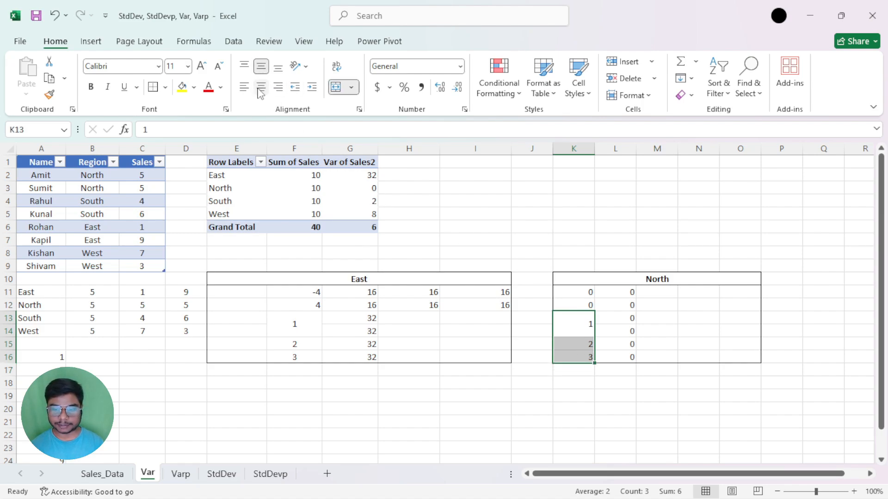
left_click(261, 87)
left_click(666, 333)
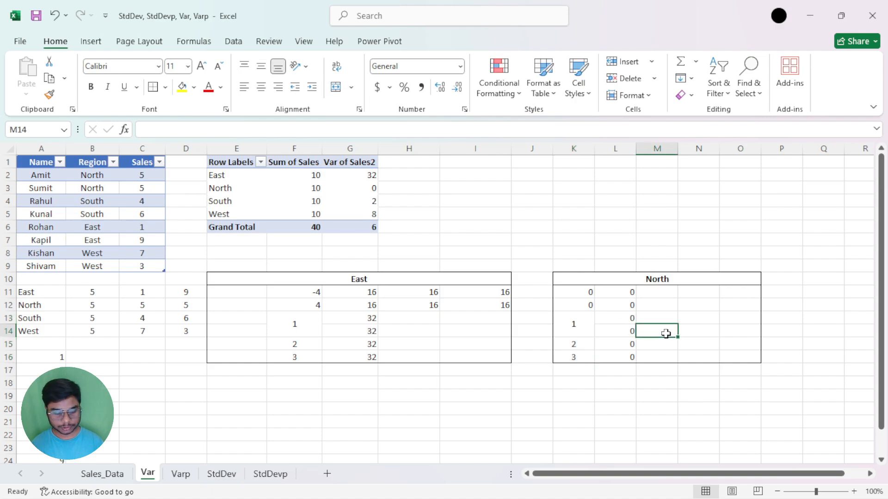
Step: Review the sum and variance formulas in L13:L16 of the North block
left_click(615, 329)
left_click(614, 318)
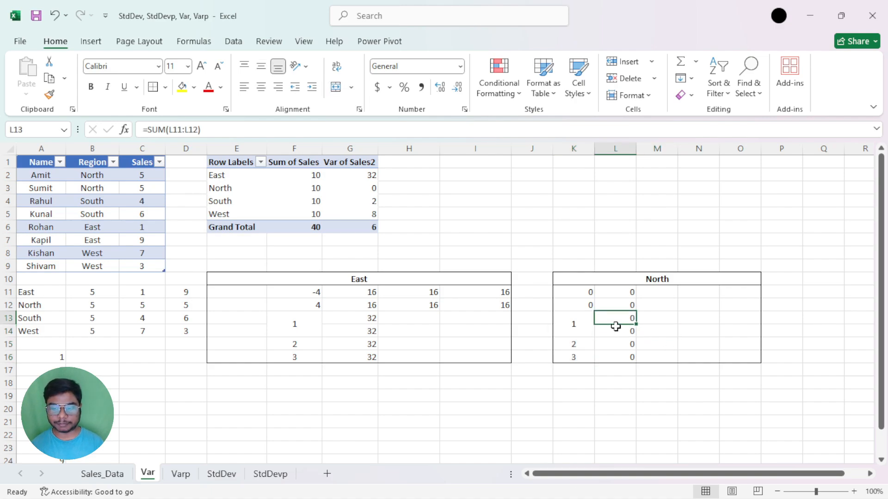
left_click(616, 330)
left_click(617, 344)
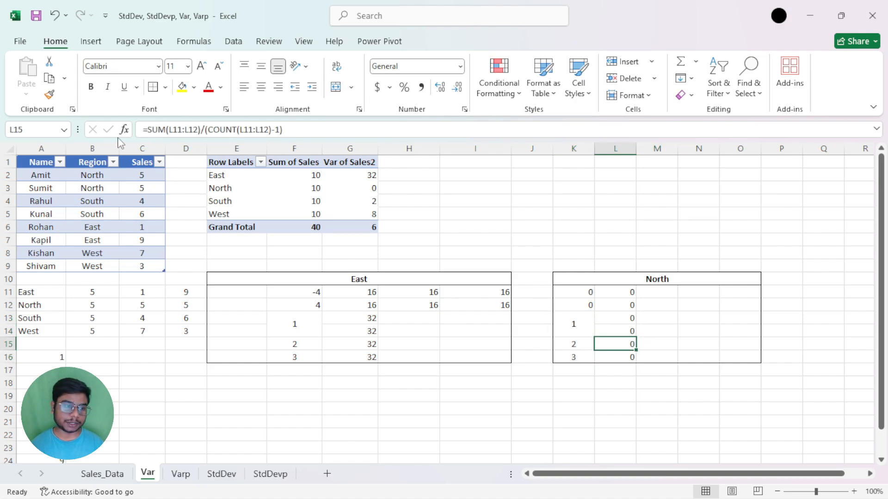
left_click(628, 357)
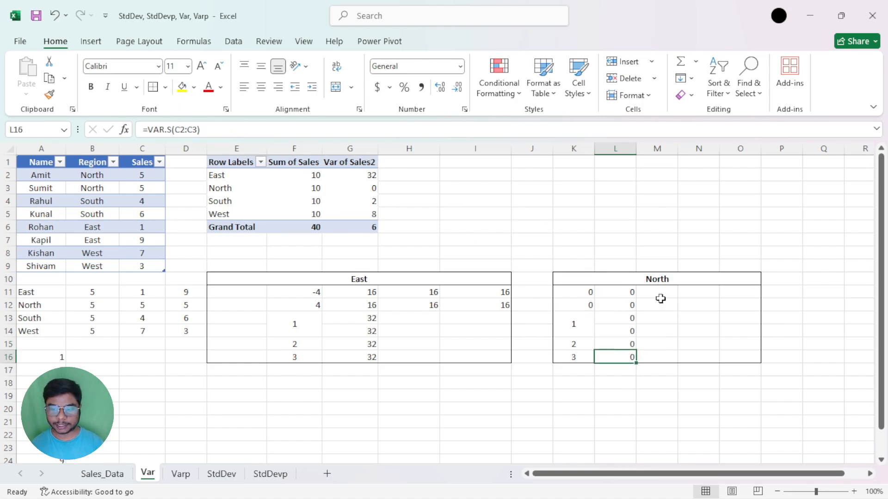
left_click_drag(660, 299, 668, 359)
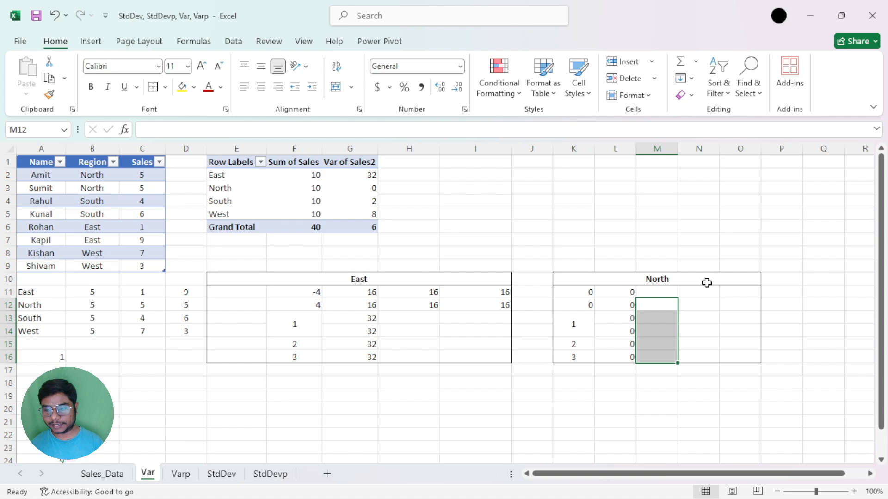
Step: Unmerge the North heading across K10:O10 and merge and center it across K10:M10 only
left_click(671, 278)
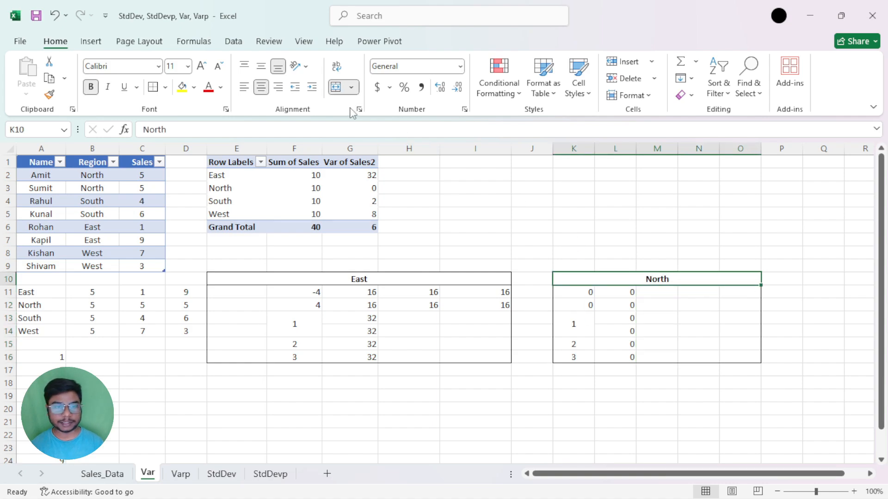
left_click(337, 93)
left_click_drag(656, 278, 570, 279)
left_click(336, 87)
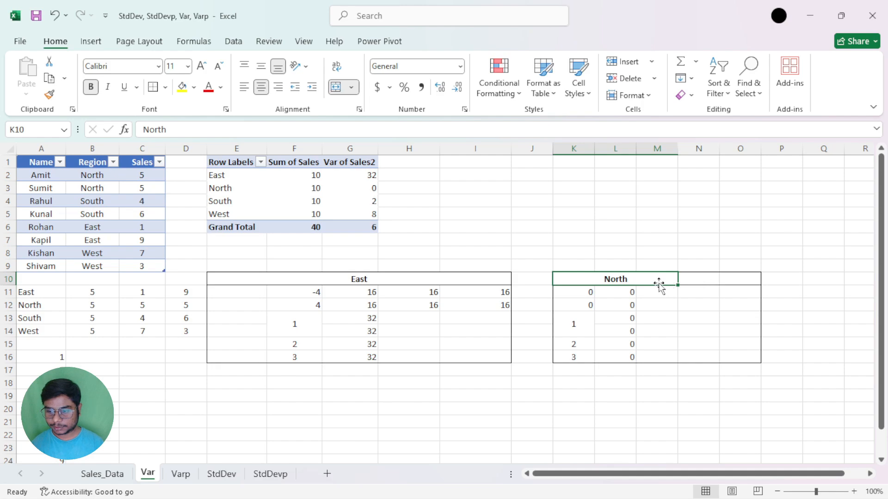
Step: Outline the North block K10:M16 with an outside border and clear the leftover borders from the empty cells N10:O16
left_click_drag(658, 280, 658, 357)
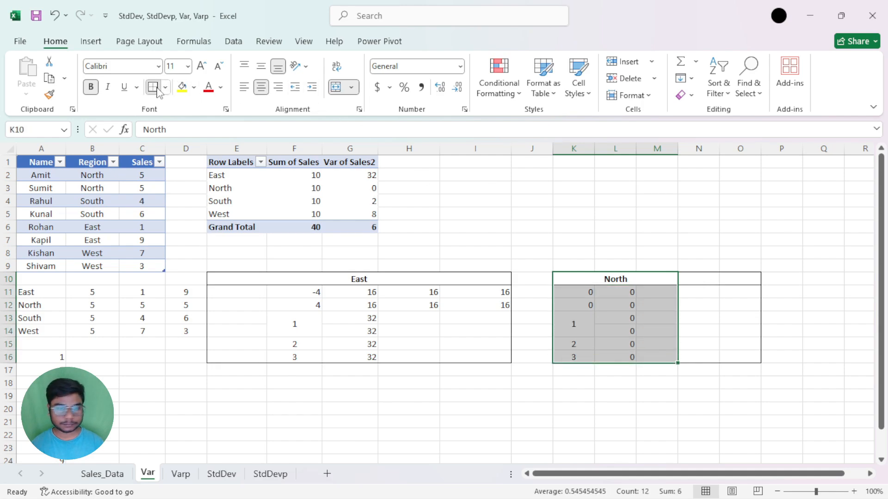
left_click_drag(706, 276, 742, 359)
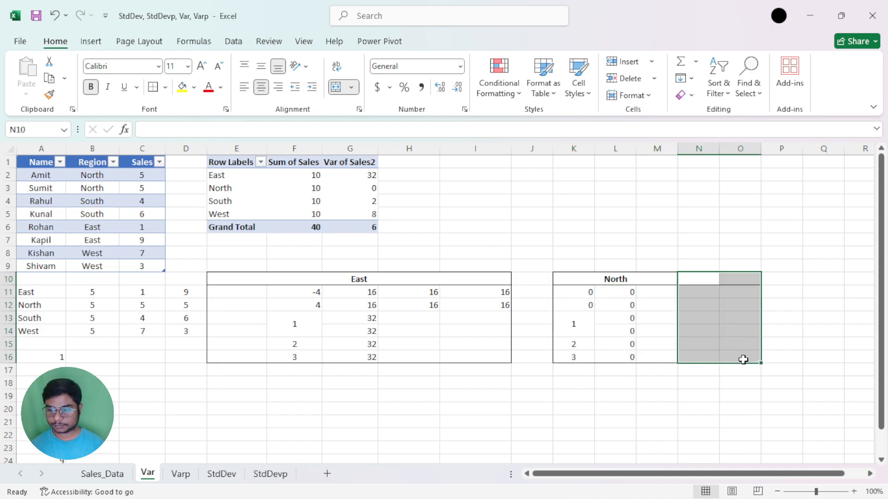
left_click(684, 95)
left_click(704, 114)
left_click(738, 265)
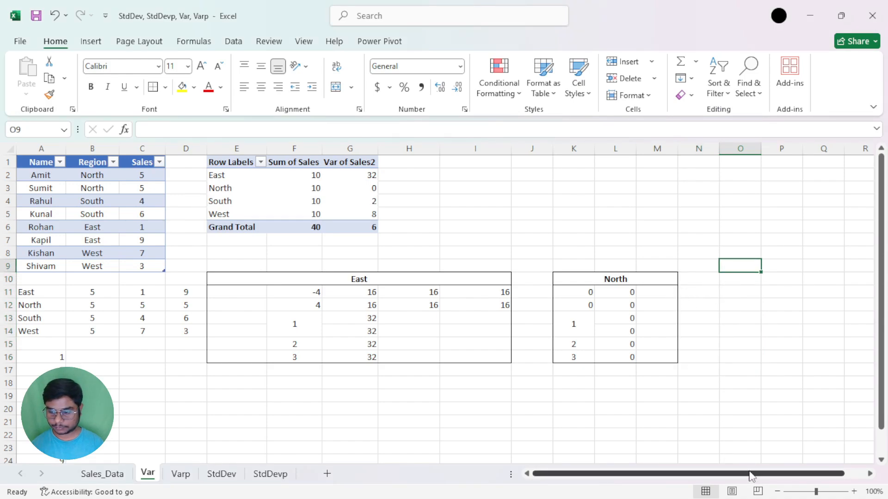
Step: Copy the North block K10:M16 to O10 and narrow the spacer columns J and N
left_click(880, 460)
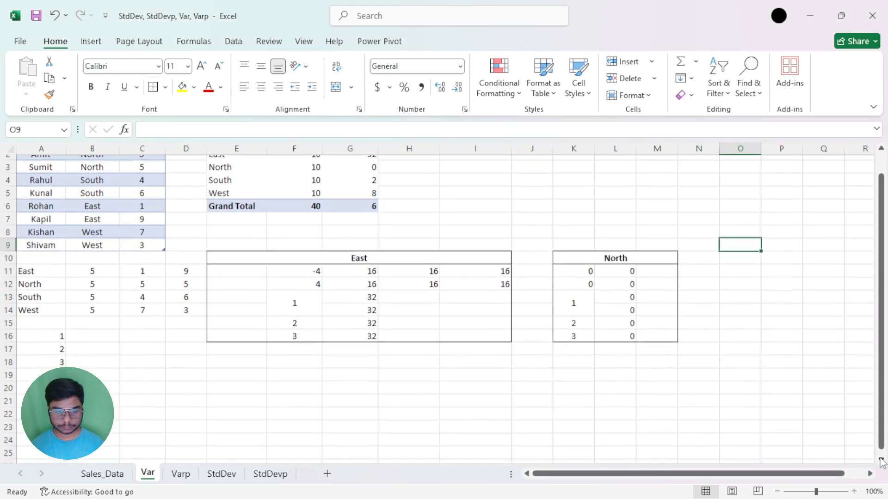
left_click(870, 474)
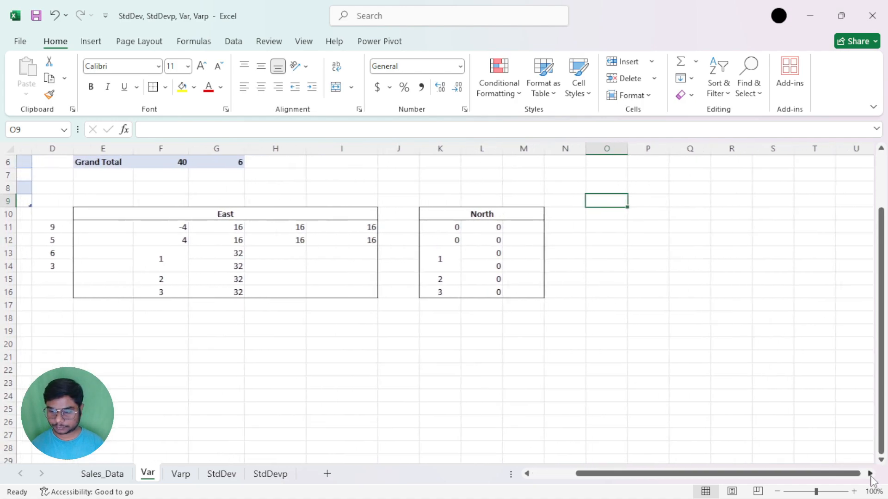
scroll(815, 383, "up", 2)
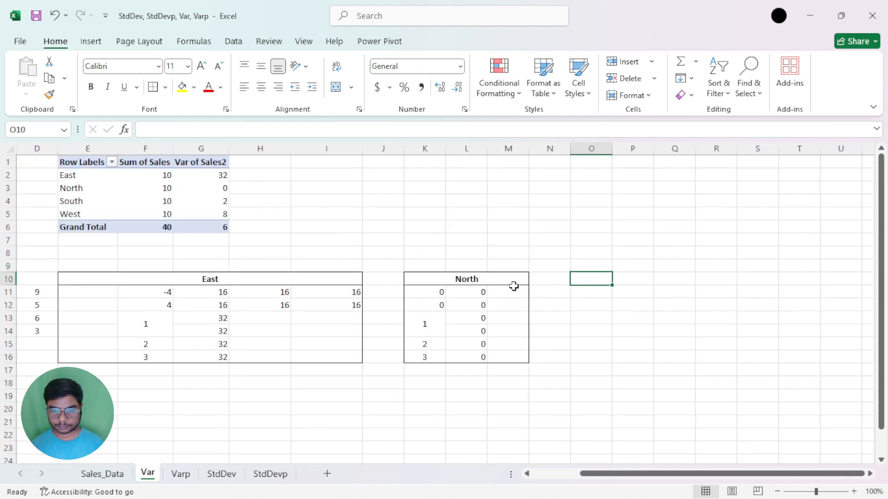
left_click_drag(430, 268, 476, 357)
key("ctrl+c")
left_click(592, 281)
key("Return")
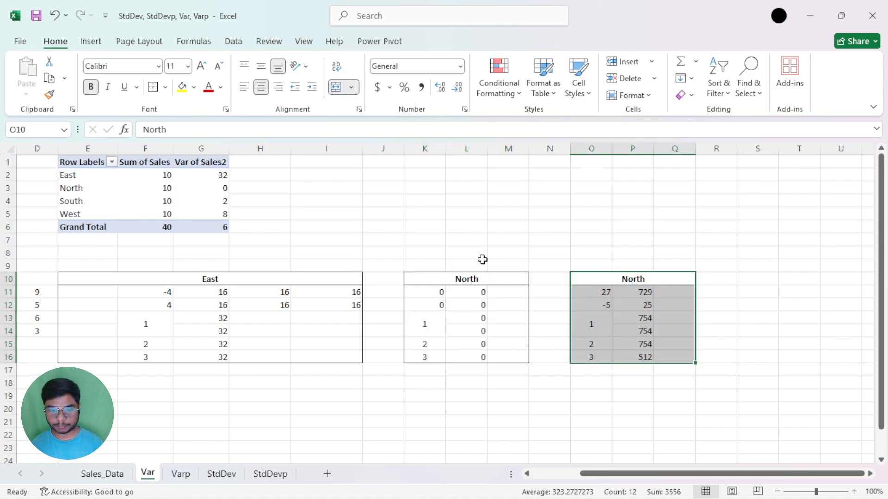
left_click_drag(408, 152, 378, 152)
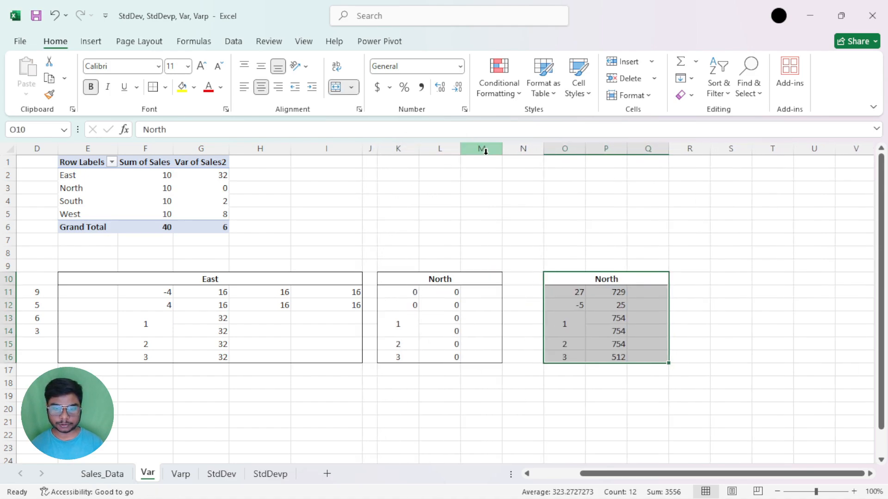
left_click_drag(543, 149, 523, 156)
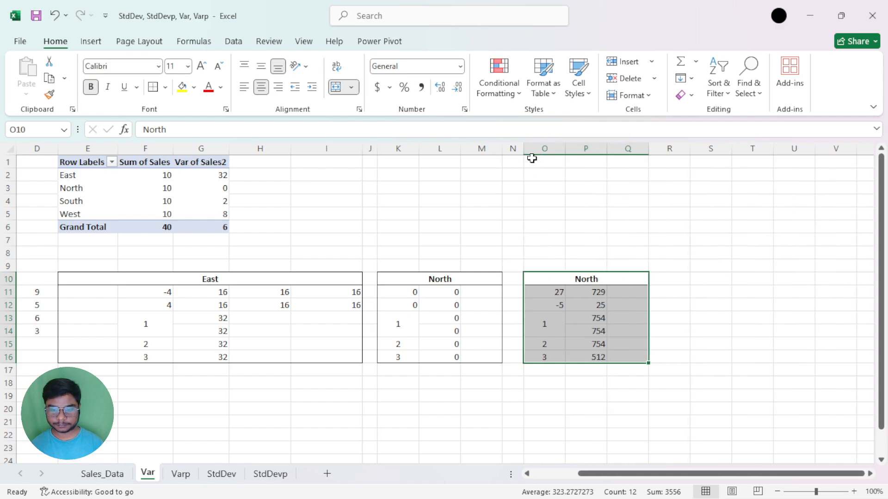
Step: Change the heading of the copied block in O10 to South
left_click(569, 283)
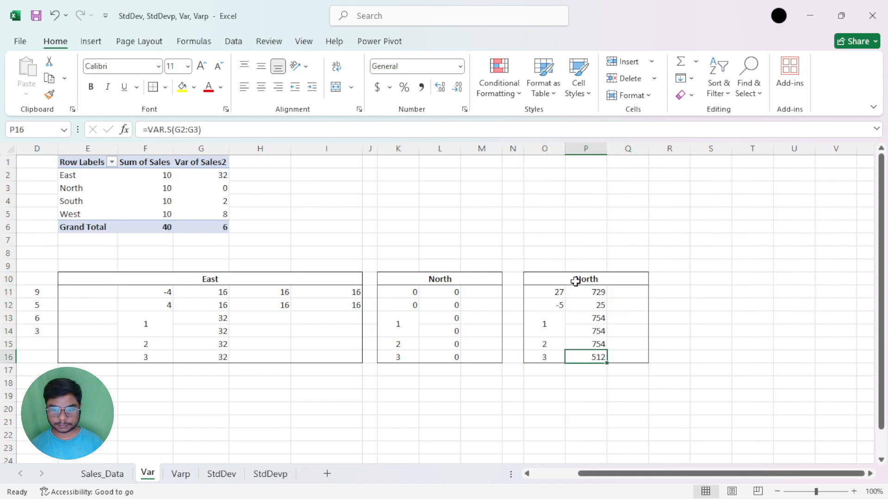
double_click(577, 280)
type("S")
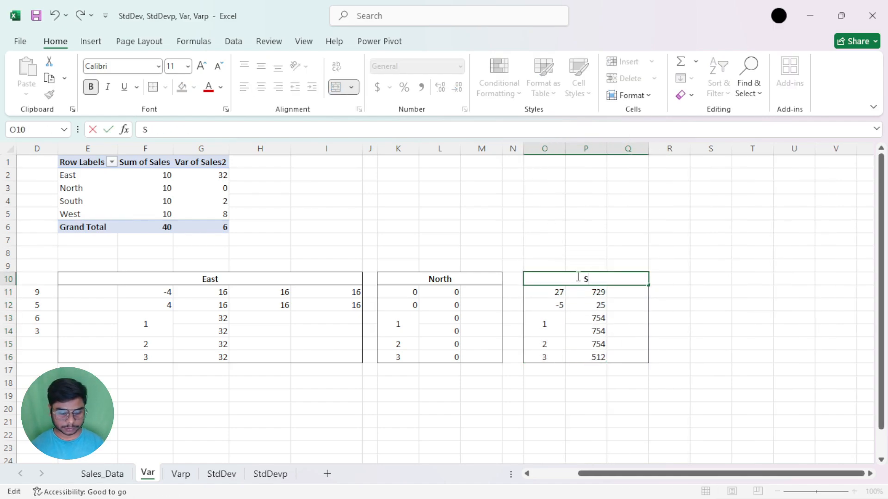
type("put")
key("BackSpace")
key("BackSpace")
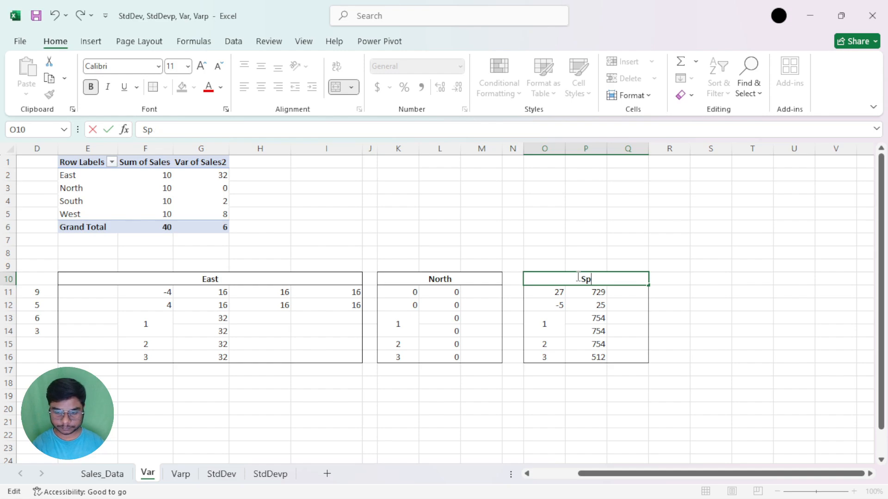
type("uth")
key("Tab")
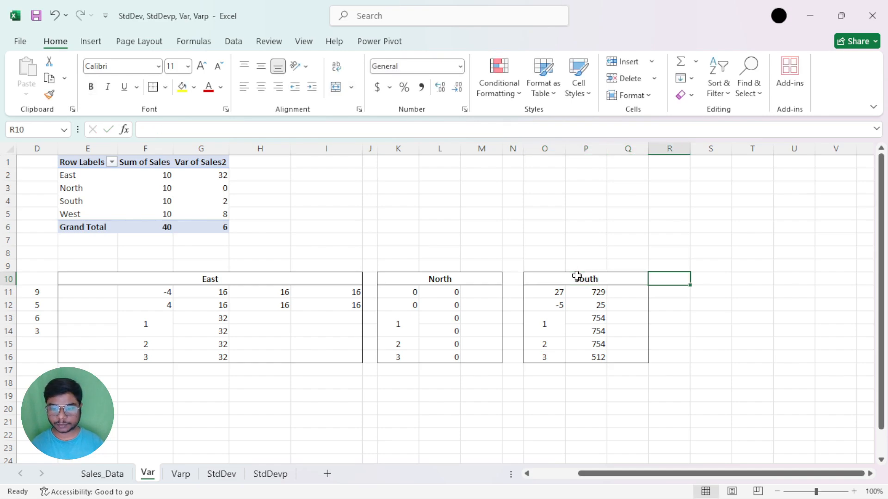
Step: Clear the copied formulas from O11:P12 and P13:P16 in the South block, keeping the row numbers
left_click_drag(550, 289, 590, 357)
key("Delete")
key("Delete")
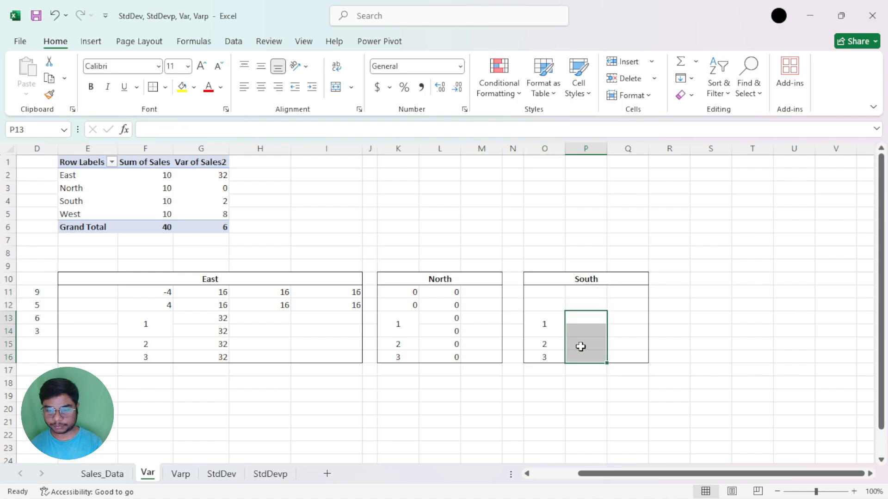
Step: Calculate the South deviations from the mean with =C4-$B$13 in O11 and fill the formula down to O12
left_click(540, 292)
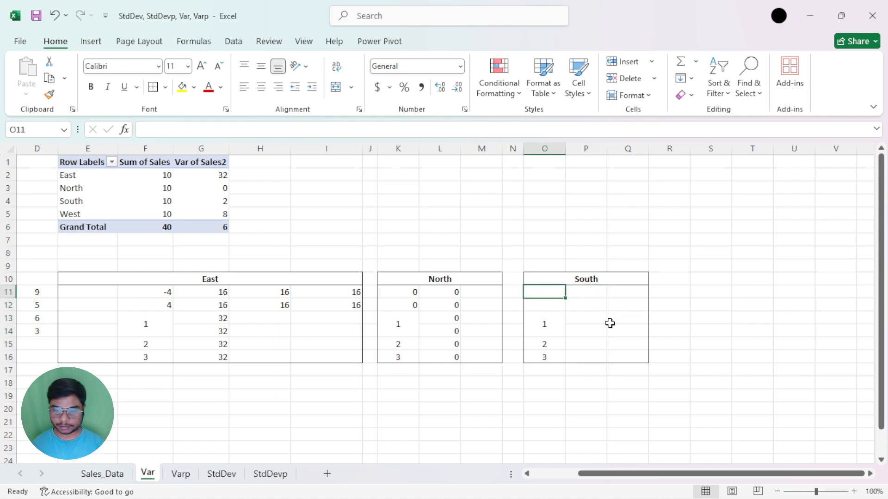
type("=")
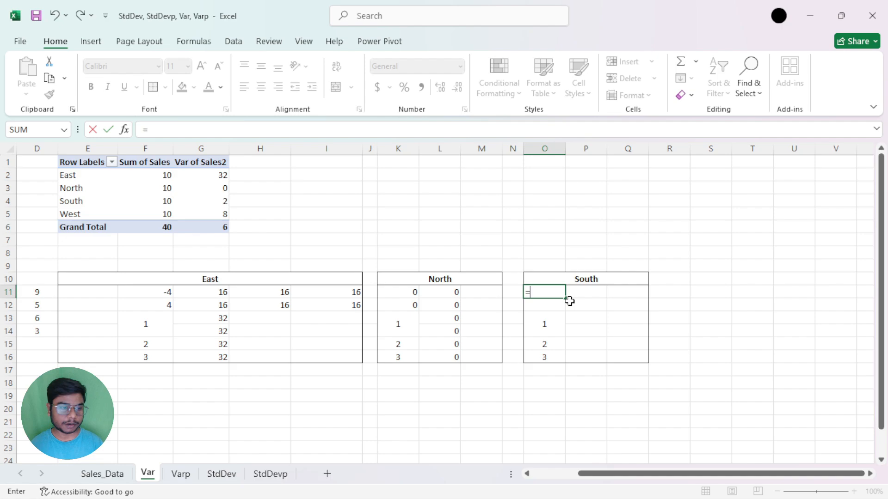
left_click_drag(656, 474, 584, 472)
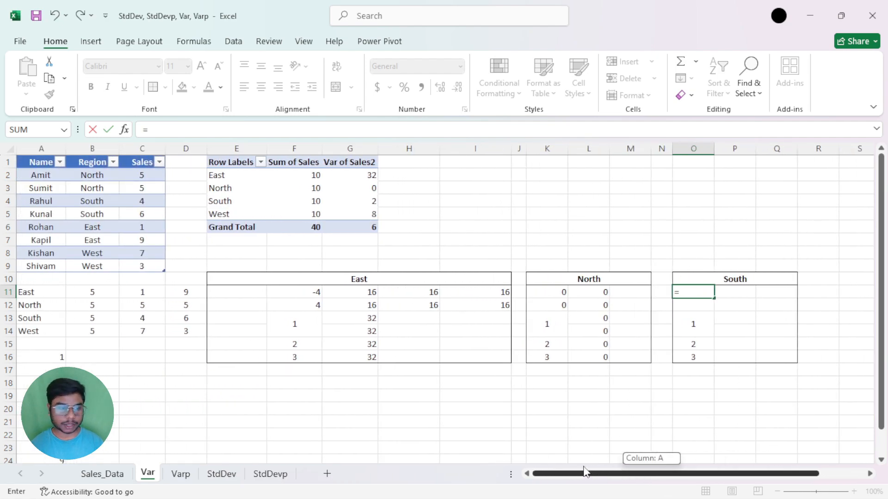
left_click(150, 203)
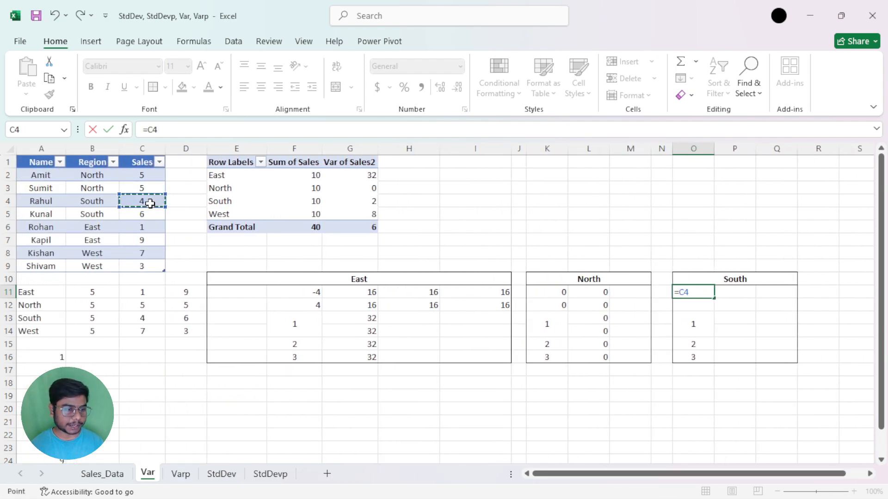
type("-")
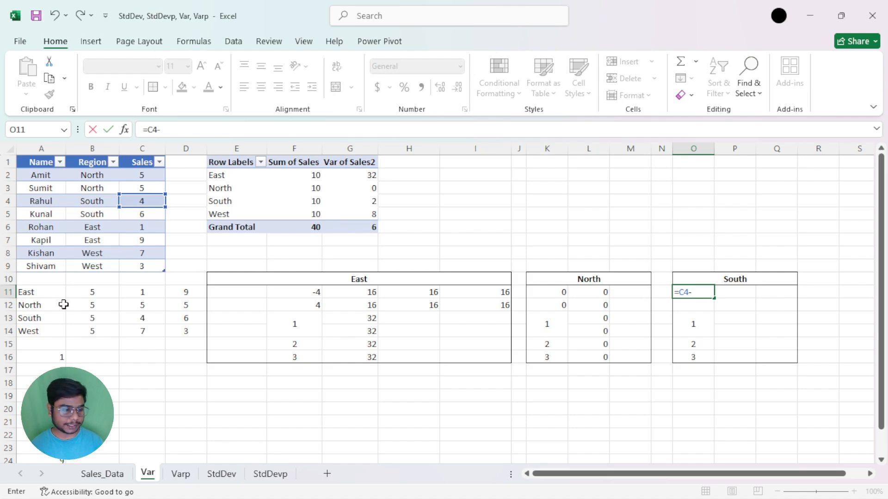
left_click(92, 321)
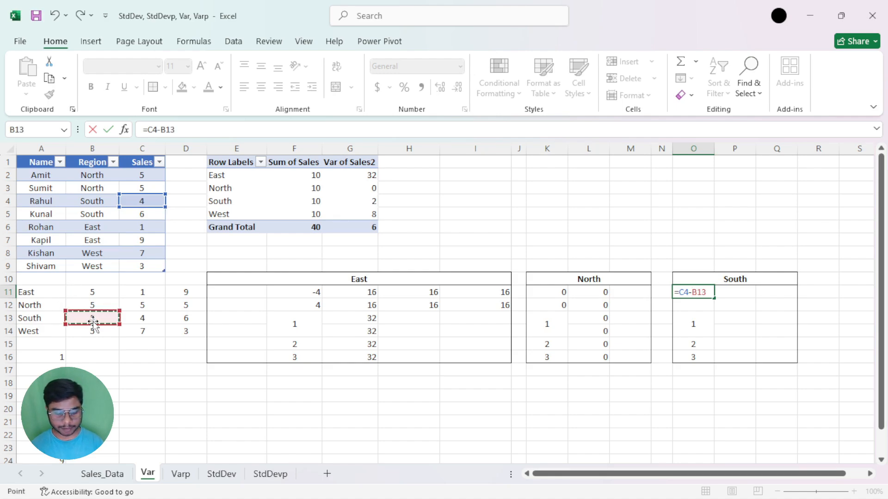
key("Return")
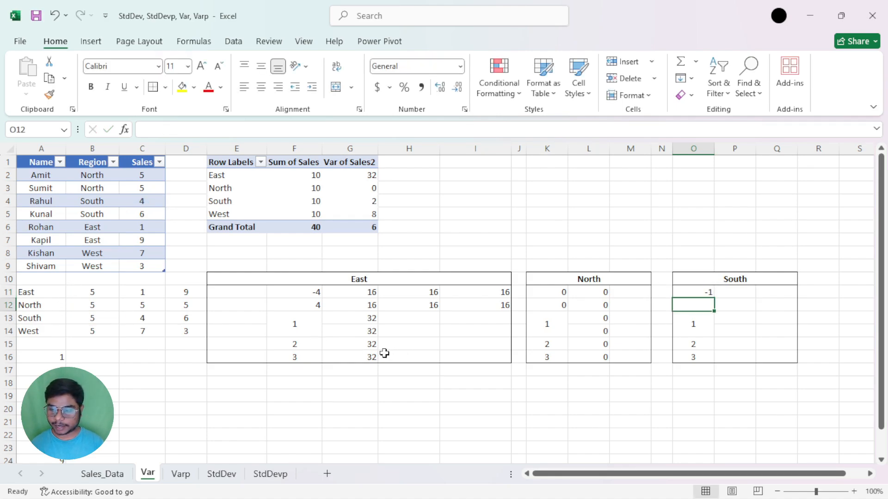
left_click(705, 292)
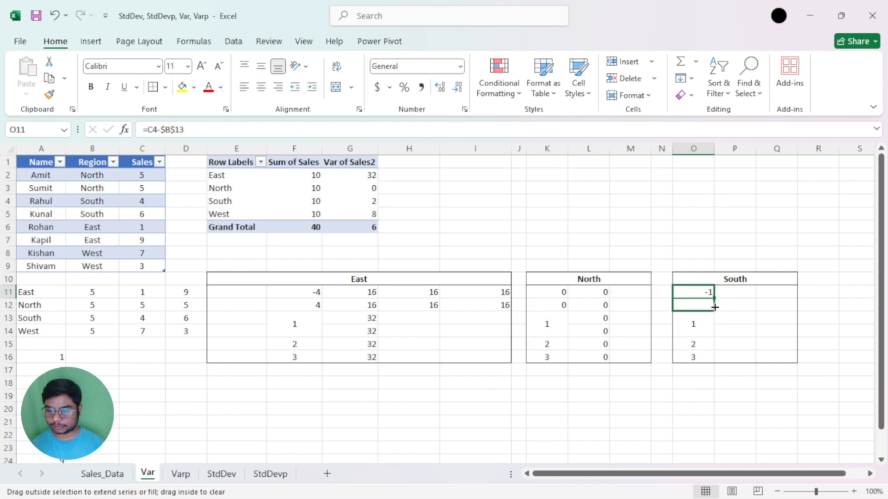
left_click_drag(714, 298, 716, 310)
Step: Square the South deviations with =O11^2 in P11 and fill the formula down to P12
left_click(730, 295)
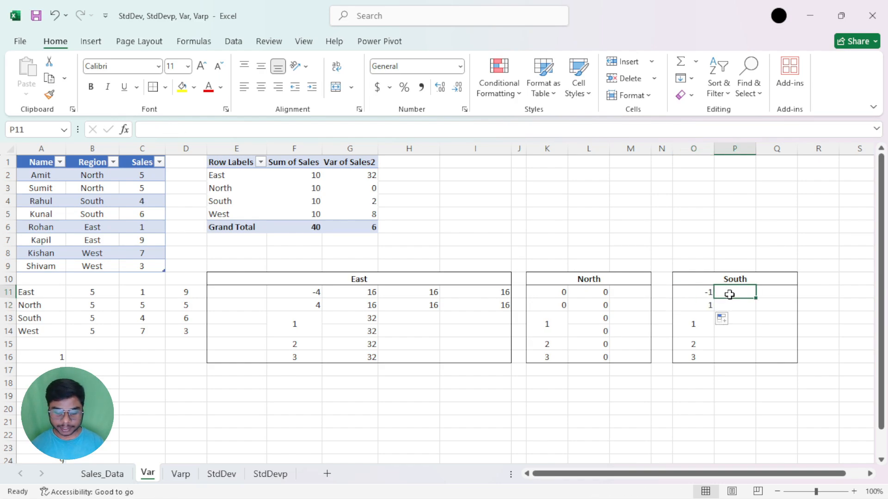
type("=")
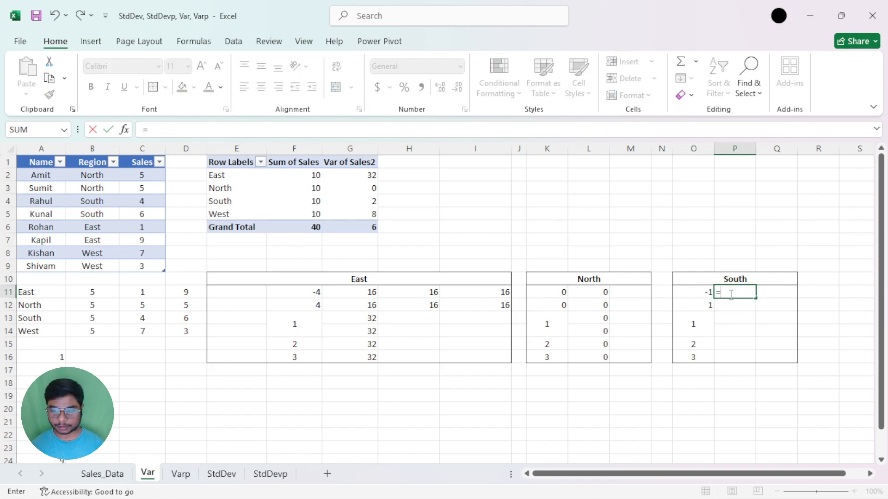
left_click(699, 296)
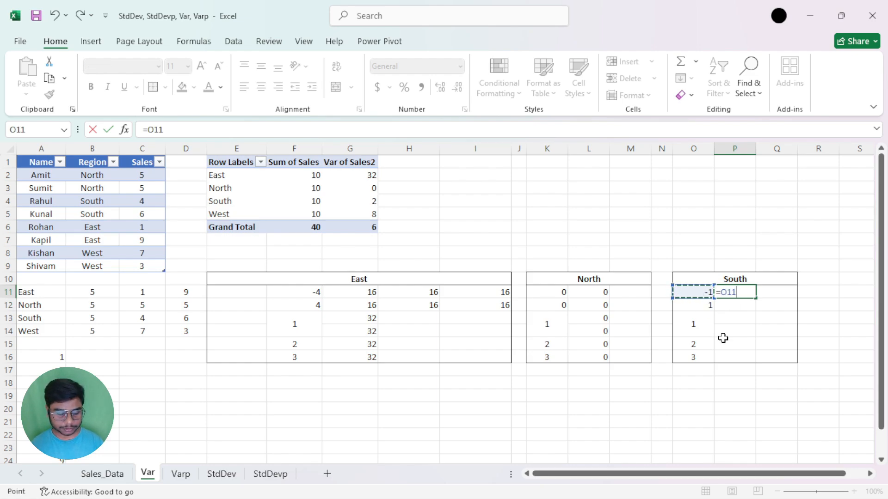
type("^2")
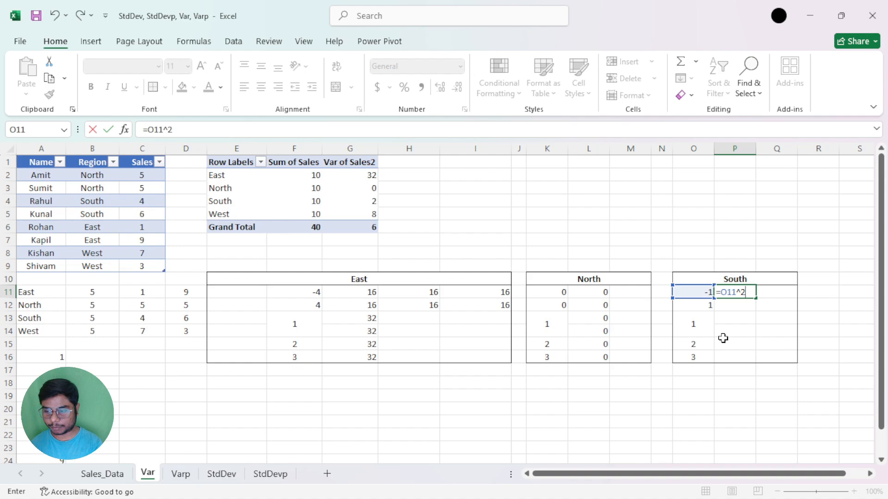
key("Return")
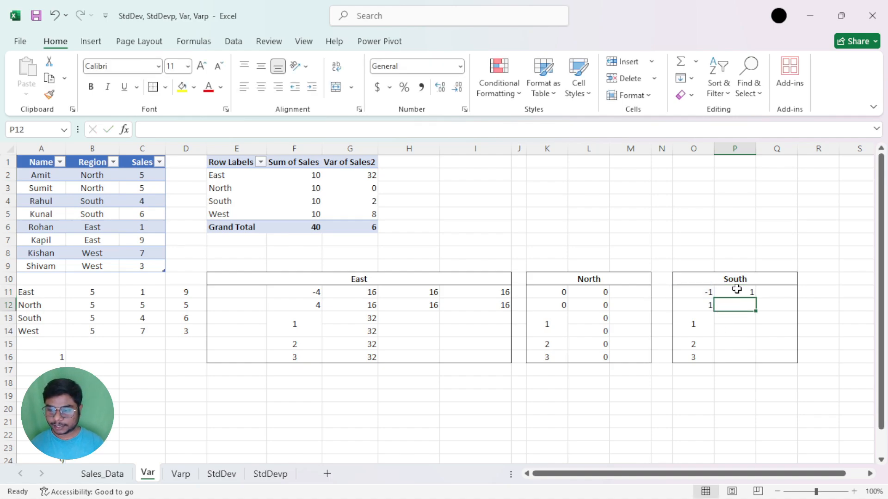
left_click(737, 290)
left_click_drag(755, 298, 751, 309)
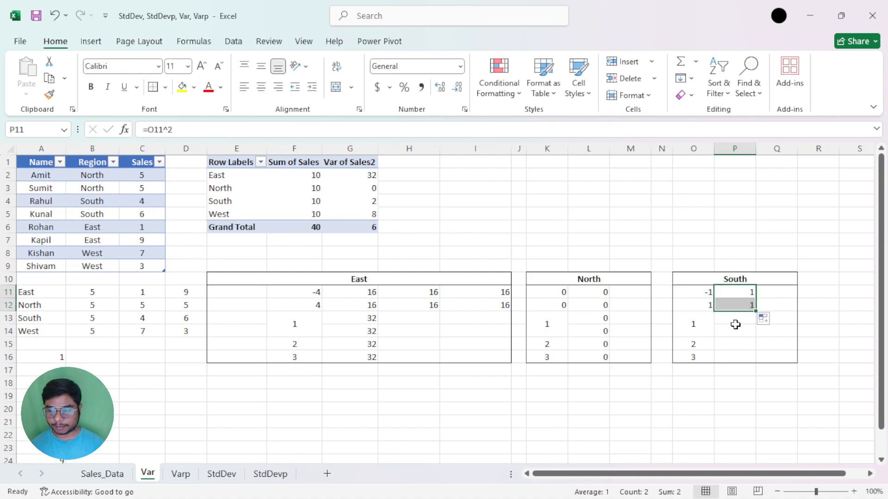
Step: Sum the South block's squared deviations P11:P12 in P13
left_click(735, 325)
left_click(741, 322)
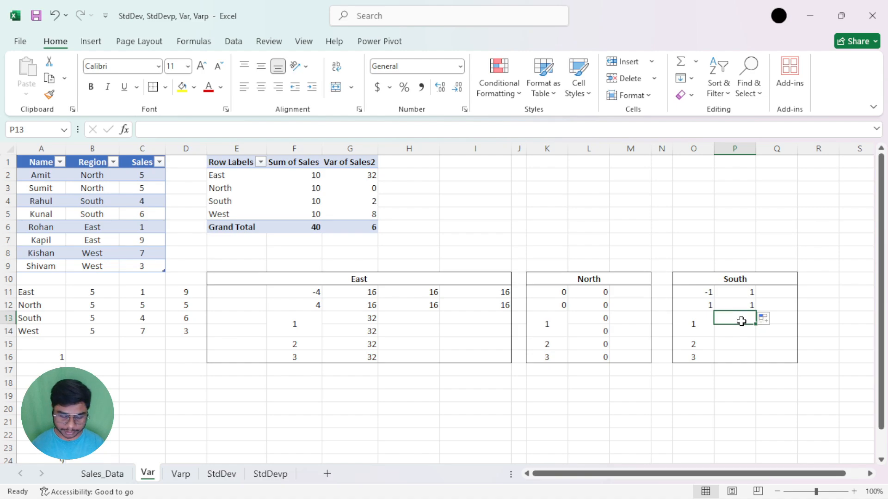
key("alt+equal")
key("Return")
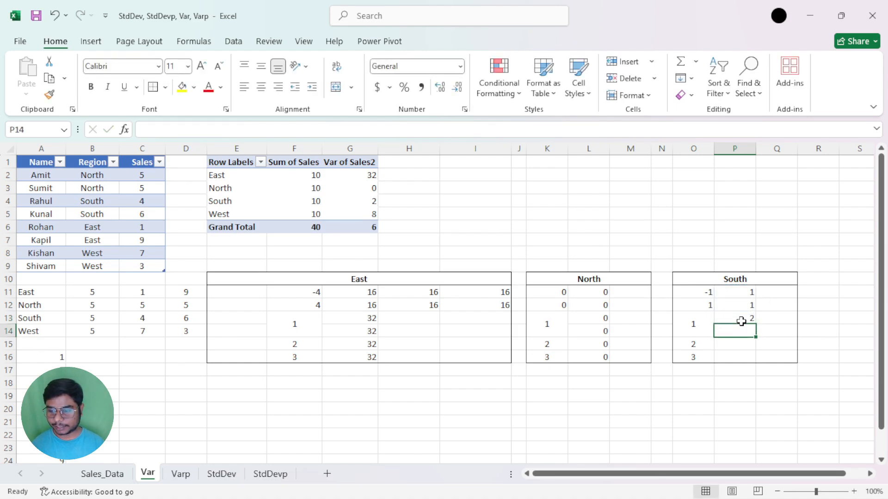
Step: Divide the South sum of squares by one in P14 with the formula =P13/1
left_click(743, 319)
left_click(741, 332)
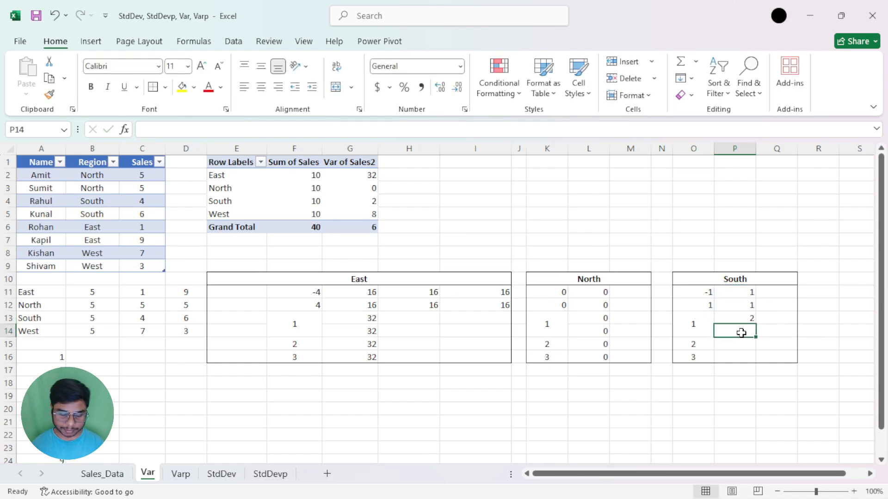
type("=1")
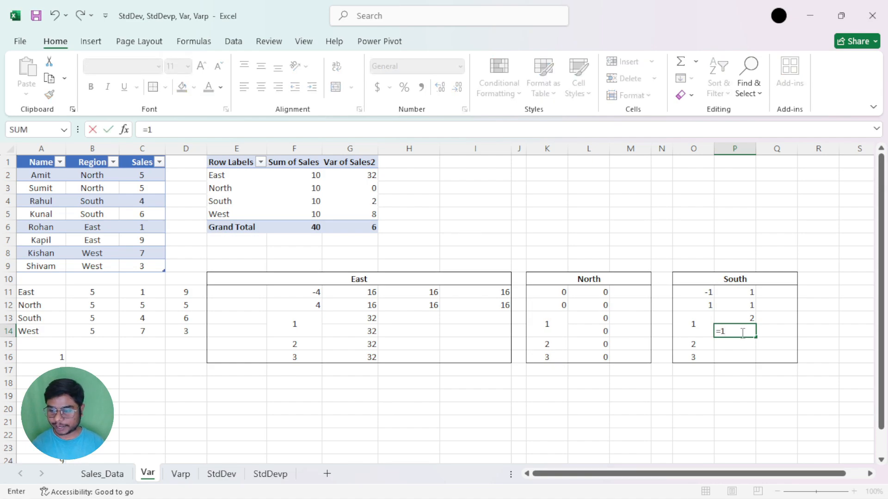
key("Up")
left_click(741, 332)
type("=")
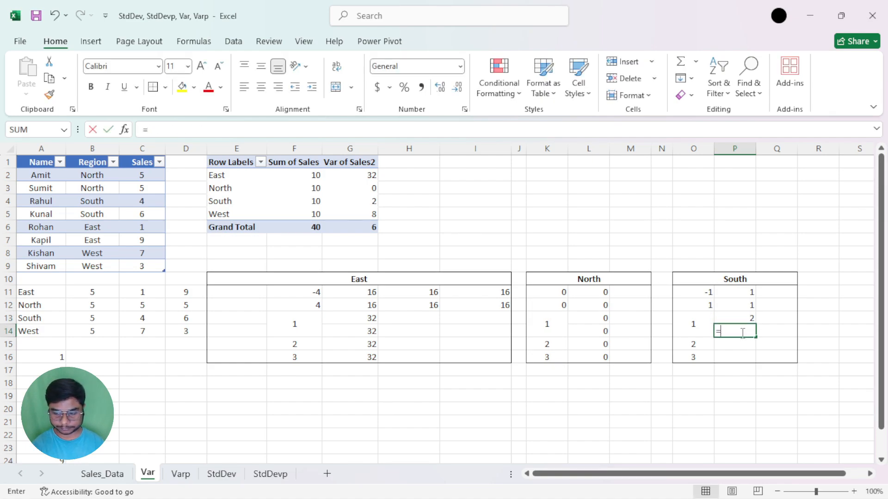
key("Up")
type("/")
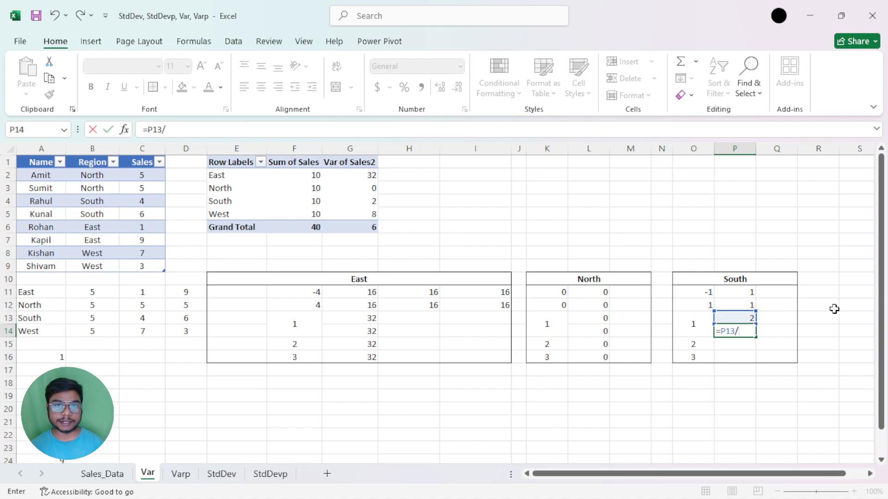
key("ctrl+Return")
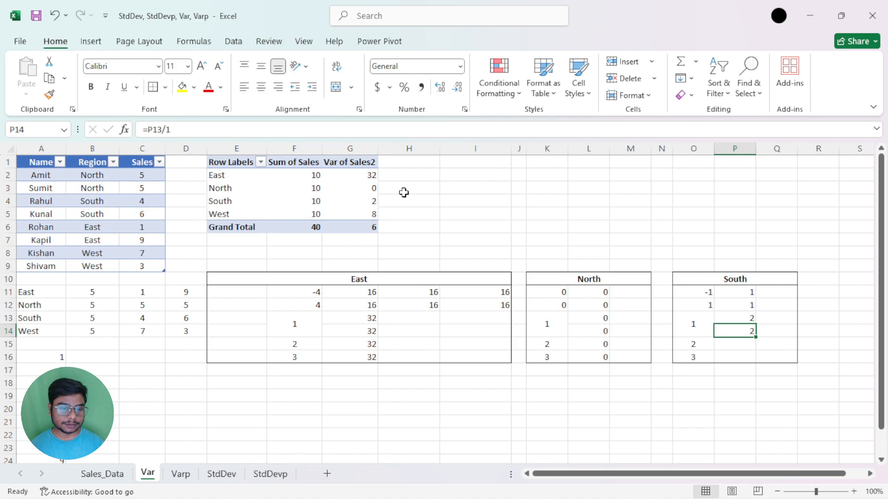
Step: Compute the South sample variance in a single formula in P15, =SUM(P11:P12)/(COUNT(P11:P12)-1)
left_click(728, 342)
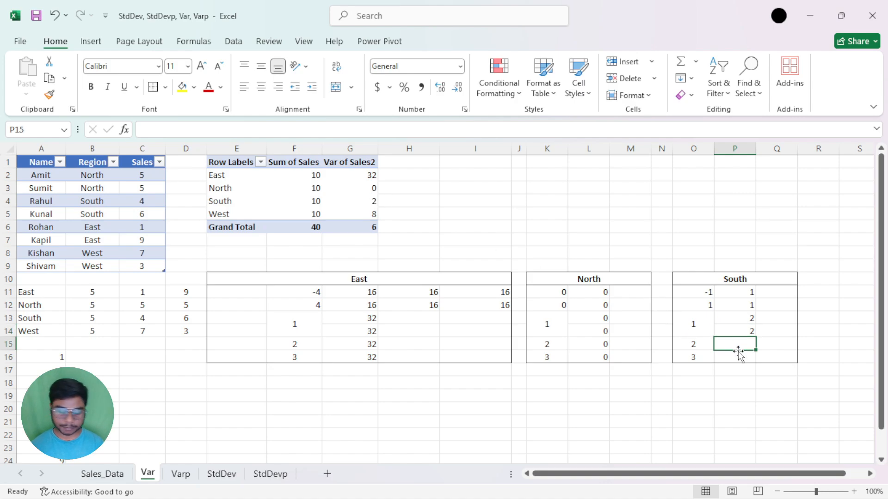
type("=suim=-=")
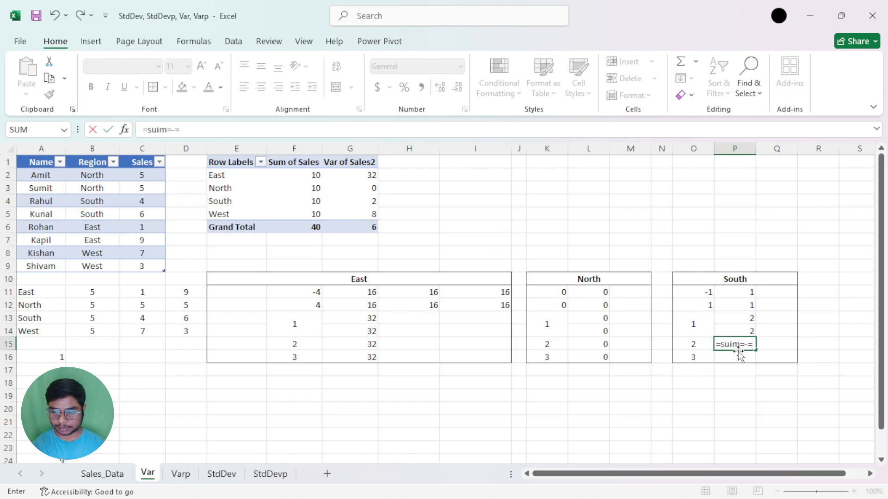
key("BackSpace")
type("m")
key("Tab")
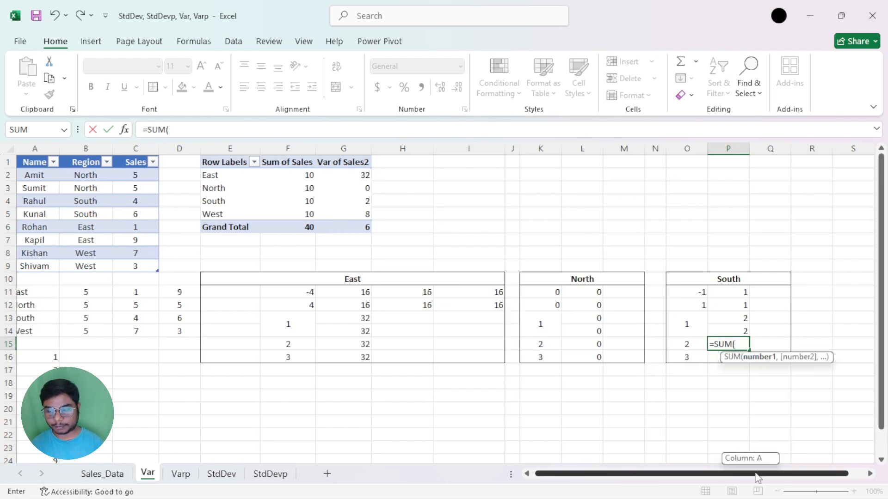
left_click_drag(745, 474, 758, 479)
left_click_drag(687, 291, 694, 303)
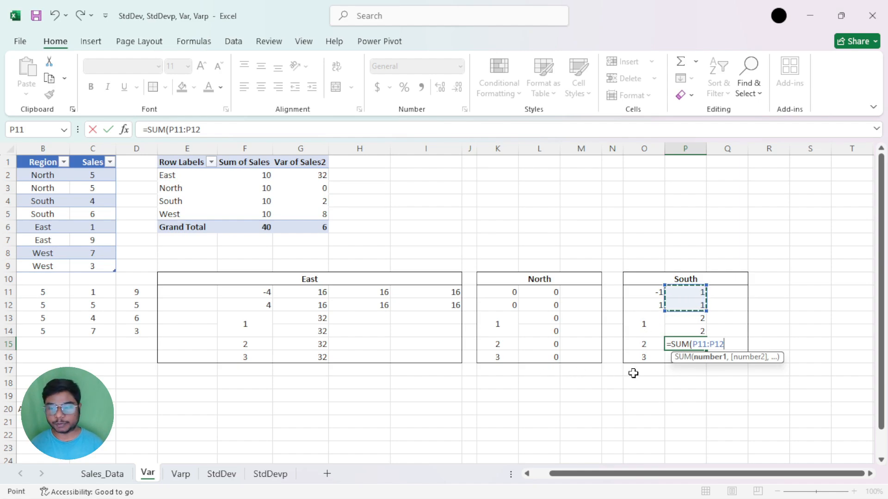
type(")")
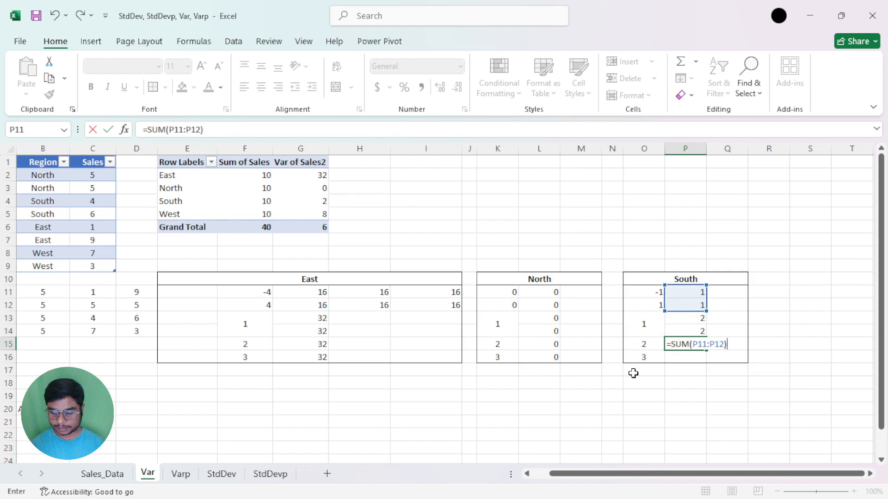
type("/(count")
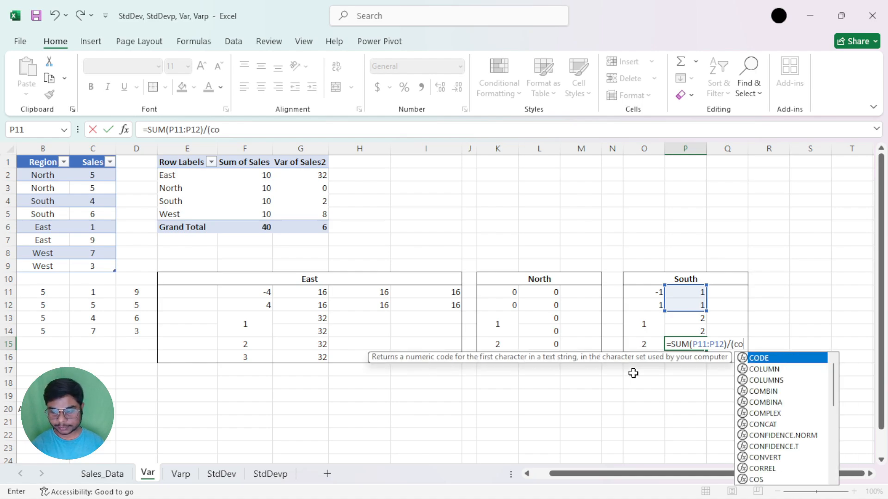
key("Tab")
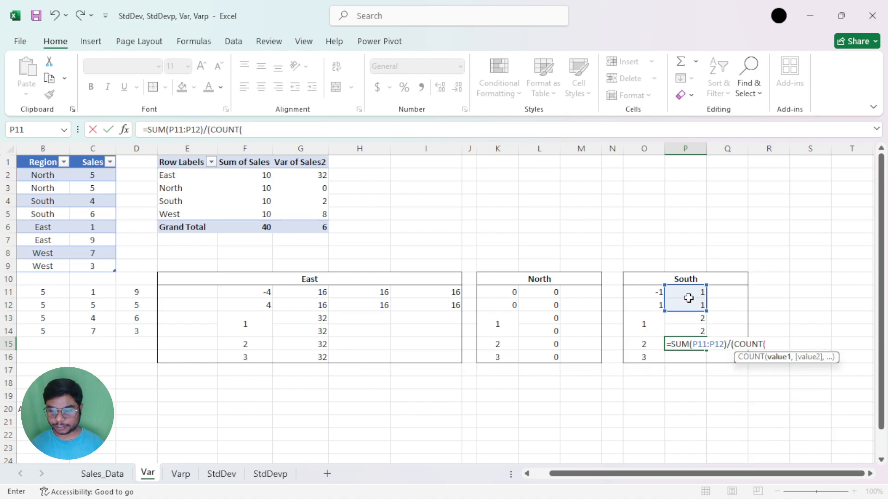
left_click_drag(686, 292, 688, 304)
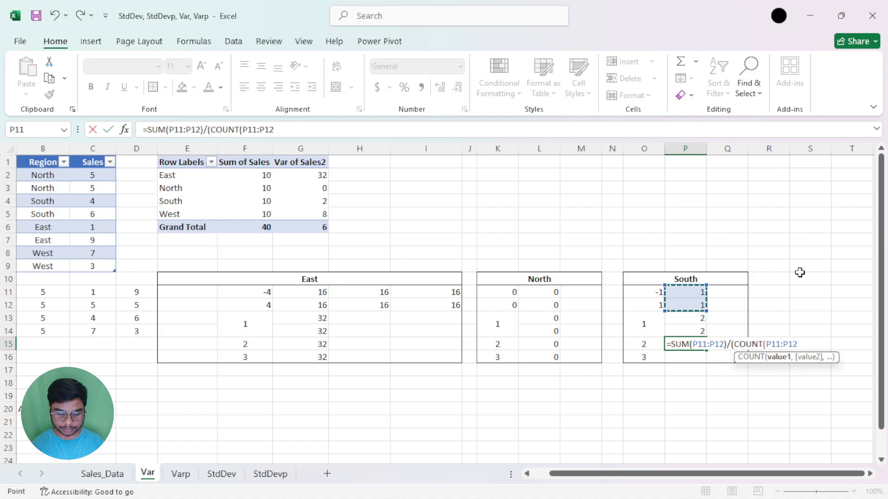
type(")-1")
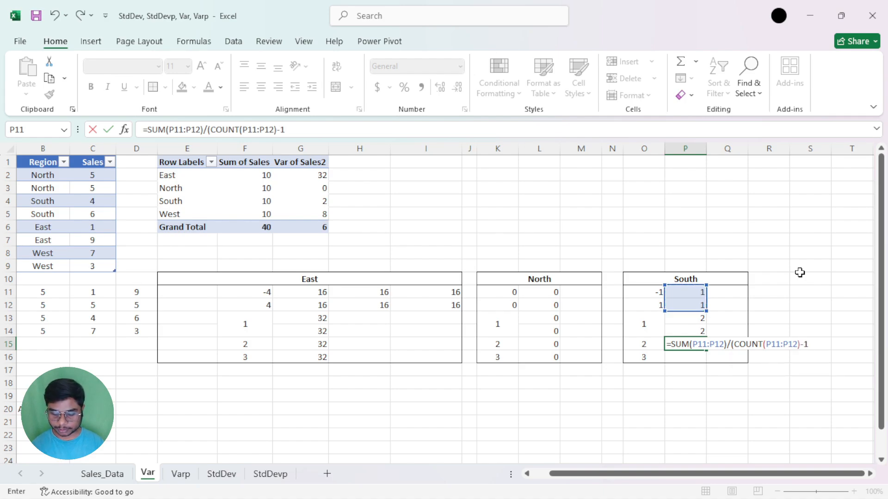
type(")")
key("Return")
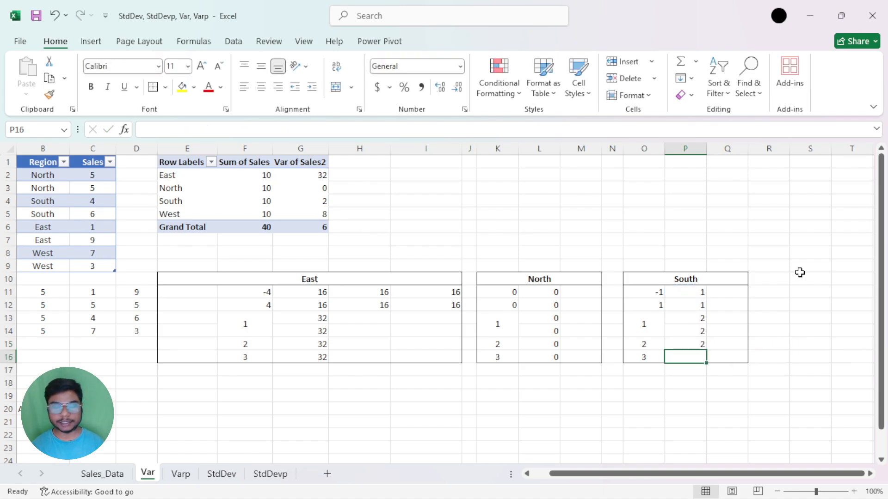
left_click(692, 344)
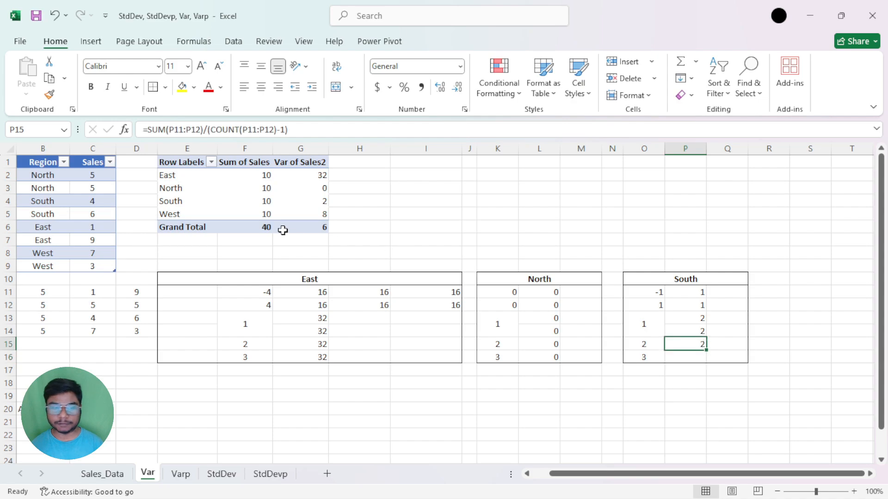
Step: Compute the South sample variance in P16 with the formula =VAR.S(C4:C5)
left_click(688, 356)
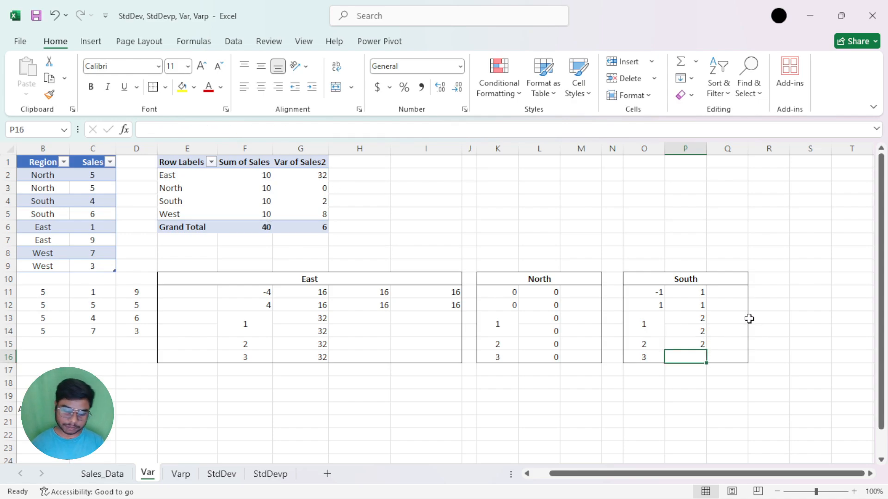
type("=var")
key("Down")
key("Tab")
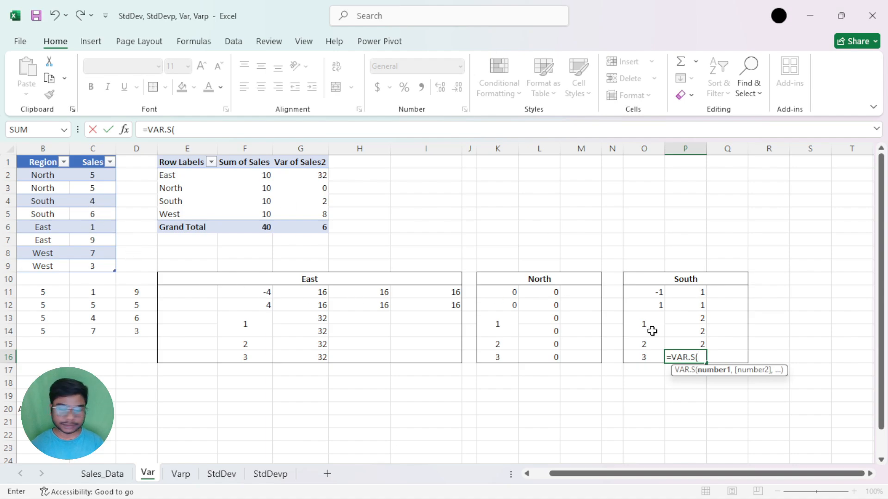
left_click_drag(90, 201, 92, 211)
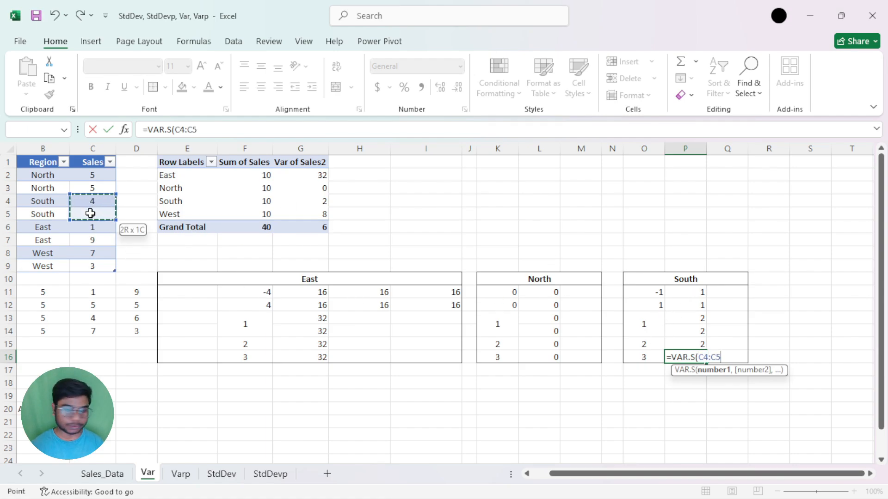
key("Return")
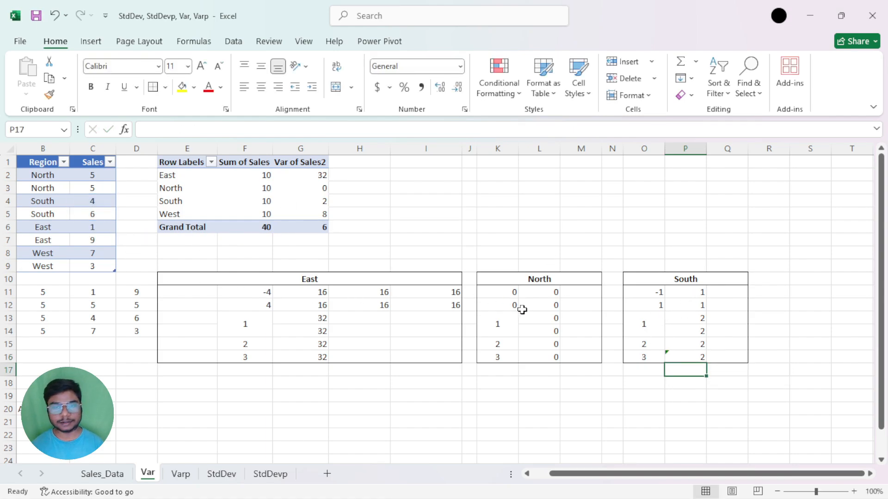
Step: Ignore the adjacent-cells error flagged on the South VAR.S formula in P16
left_click(684, 357)
left_click(651, 358)
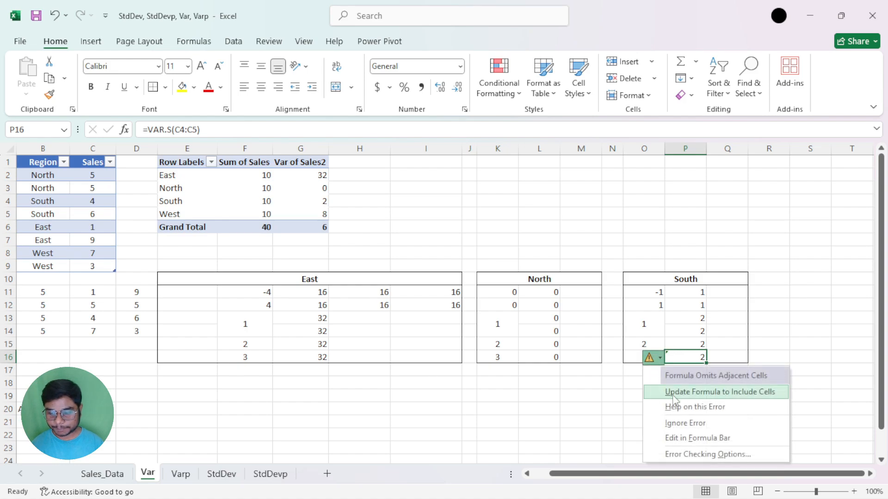
left_click(674, 423)
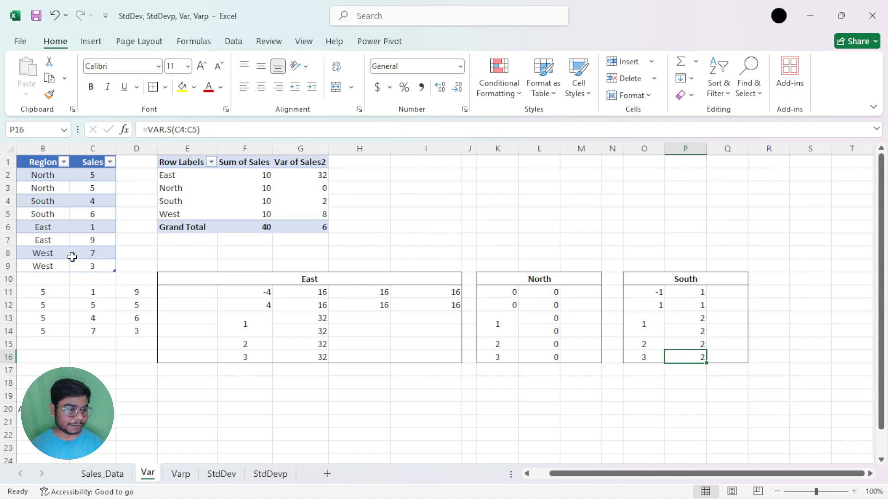
Step: Copy the whole South block O10:Q16 to S10 and narrow the spacer column R between the two blocks
left_click_drag(645, 278, 660, 359)
key("ctrl+c")
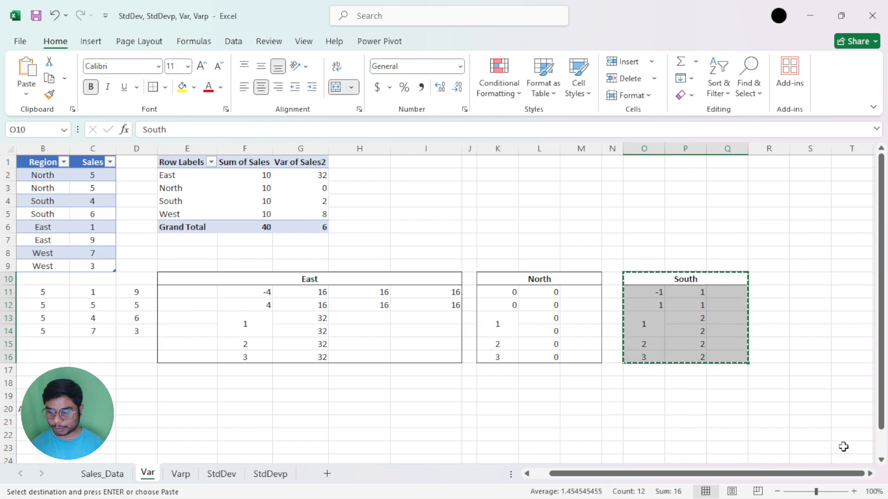
scroll(671, 282, "right", 2)
left_click(708, 282)
key("ctrl+v")
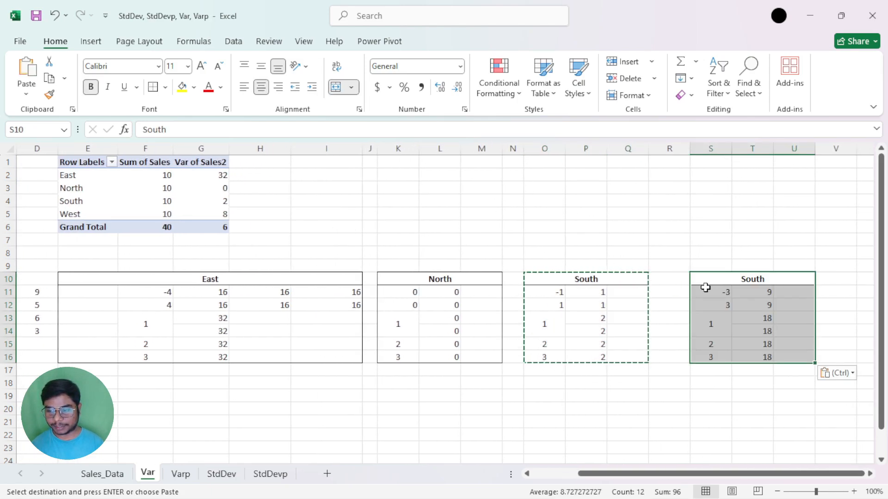
key("Escape")
left_click_drag(690, 148, 663, 155)
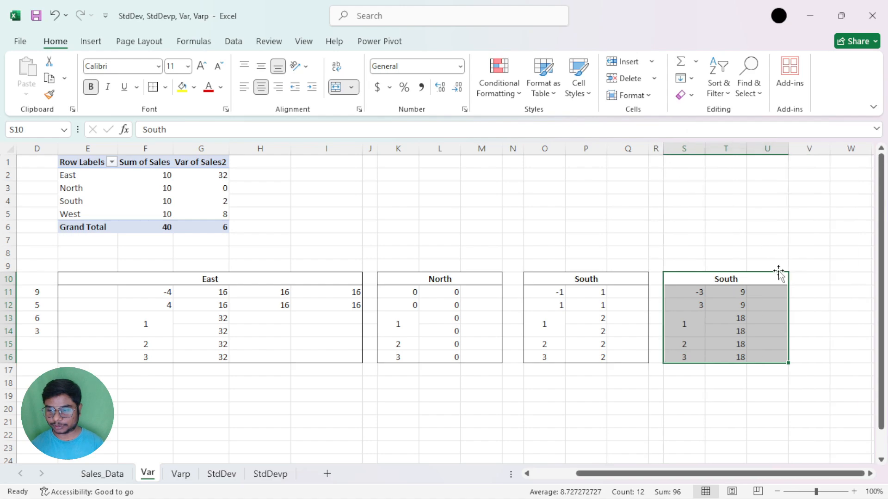
Step: Change the copied block's heading in S10 to West
left_click(733, 279)
double_click(727, 279)
double_click(726, 279)
type("West")
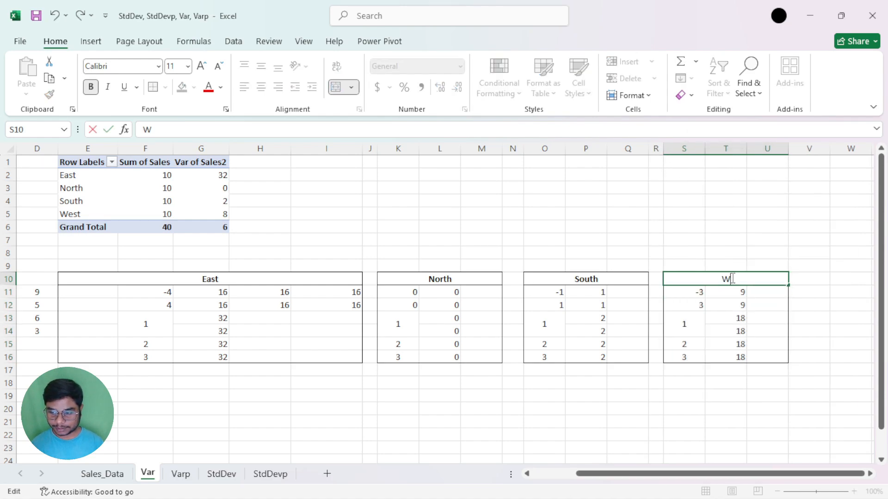
left_click(822, 305)
Step: Clear the copied deviation formulas from S11 and S12 in the West block
left_click_drag(698, 290, 695, 301)
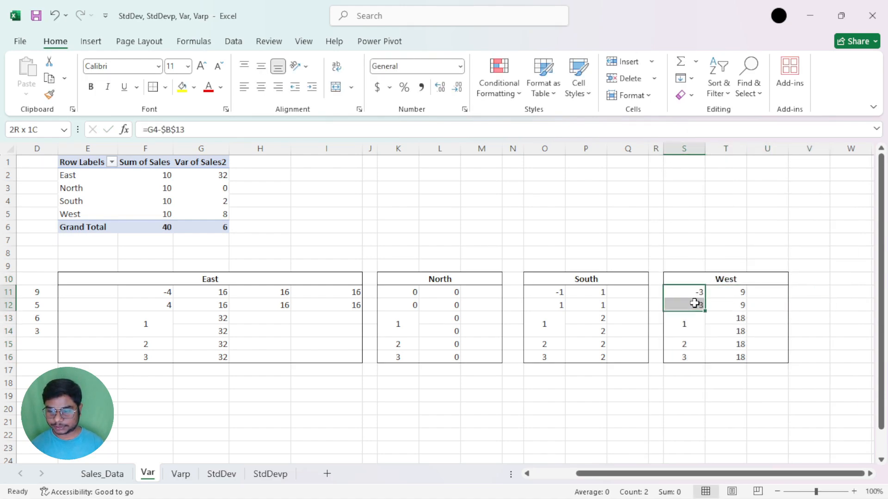
key("Up")
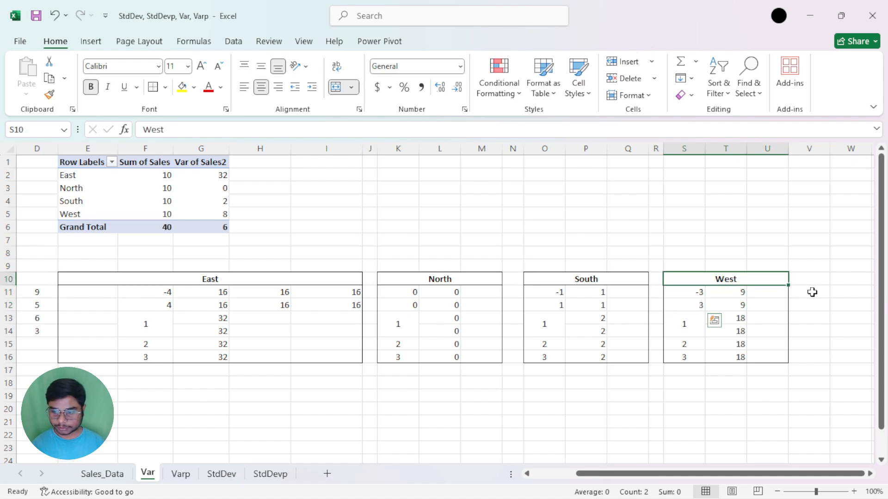
key("Down")
key("Delete")
key("Down")
key("Delete")
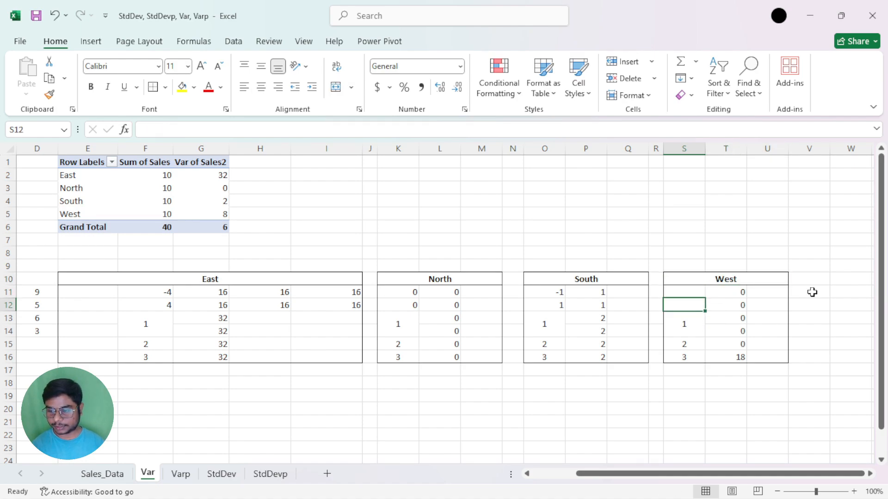
Step: Clear the copied squares, sum and variance formulas from T11:T16 in the West block
key("Up")
key("Right")
key("shift+Down")
key("shift+Down")
key("shift+Down")
key("shift+Down")
key("shift+Down")
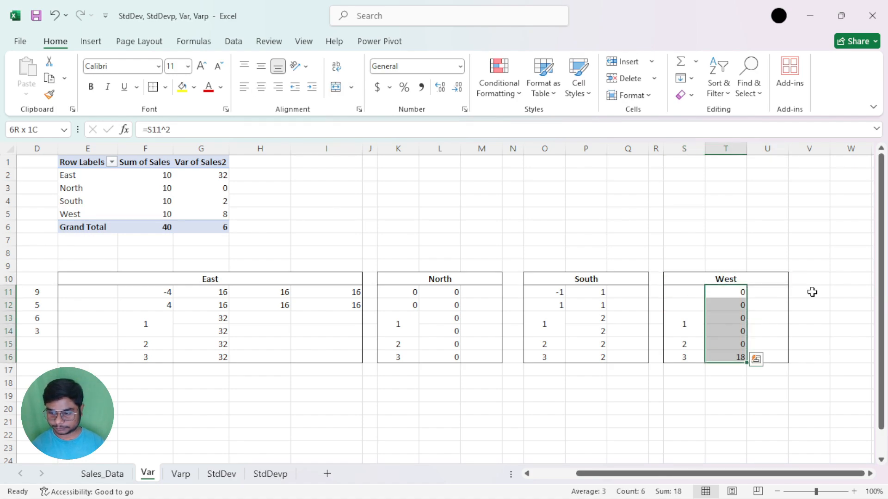
key("Delete")
Step: Calculate the West deviations from the mean with =C8-$B$14 in S11 and fill the formula down to S12
key("Up")
key("Left")
key("Down")
key("Right")
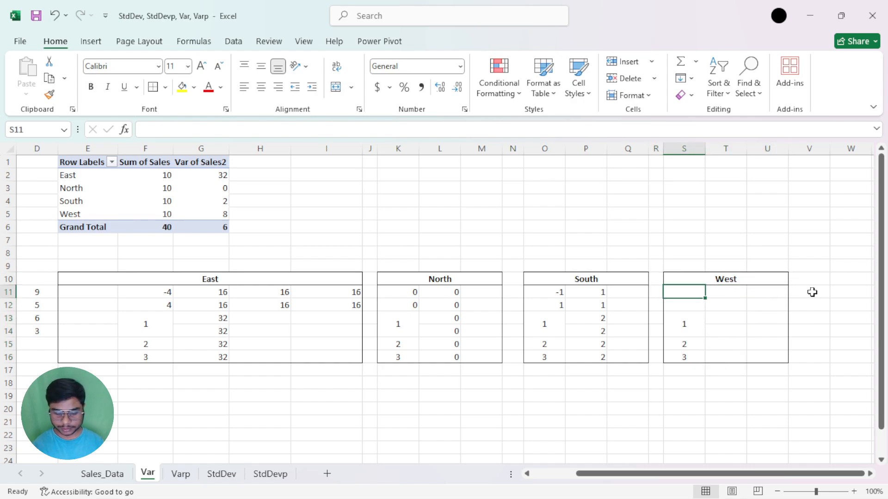
type("=")
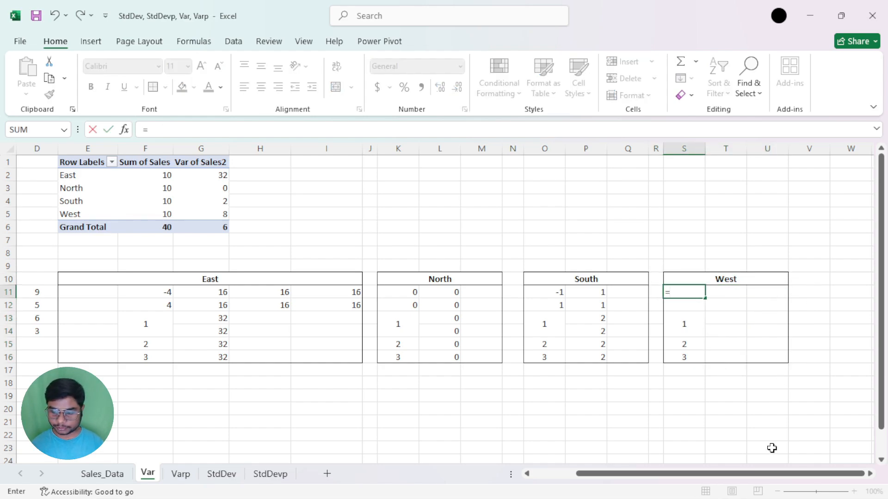
left_click_drag(771, 473, 640, 474)
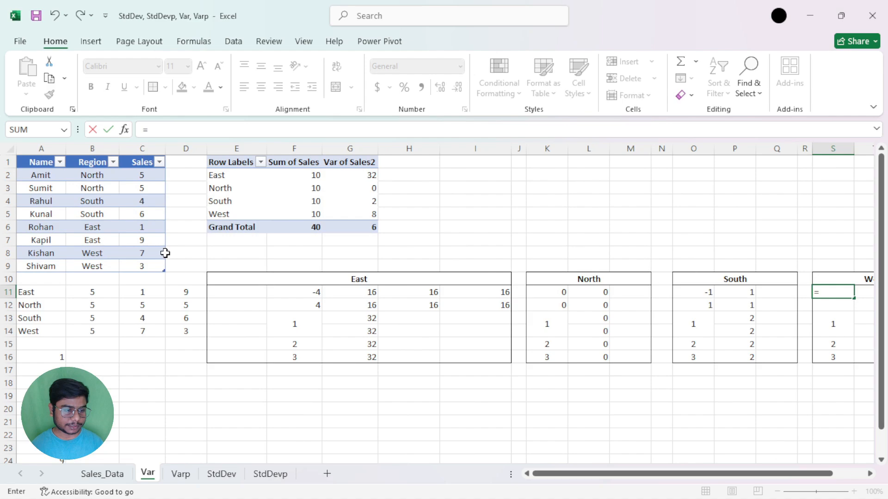
left_click(162, 253)
type("-")
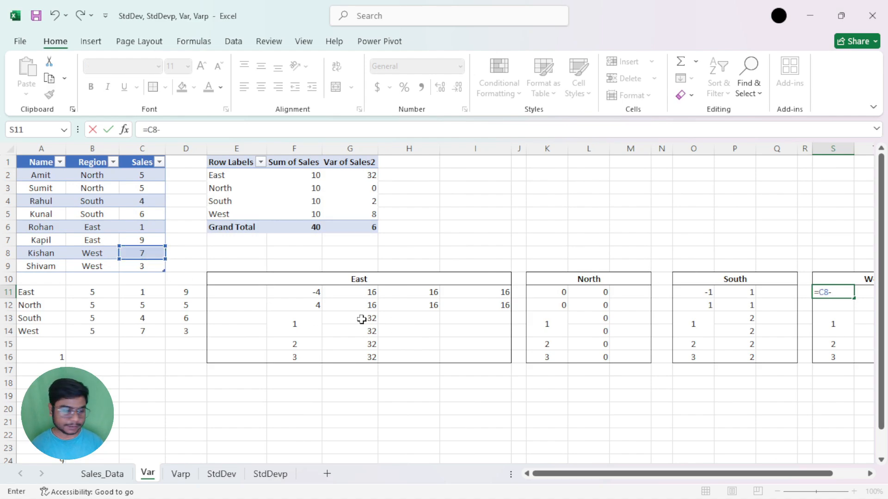
left_click(93, 331)
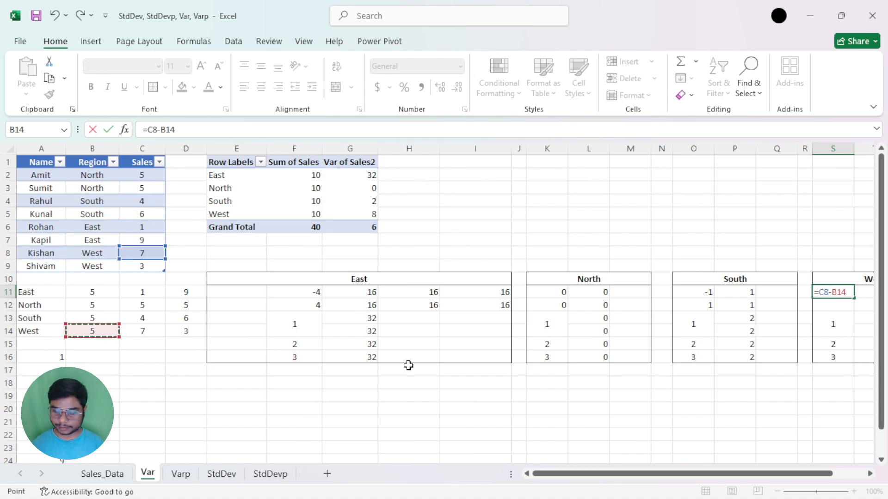
key("F4")
key("Return")
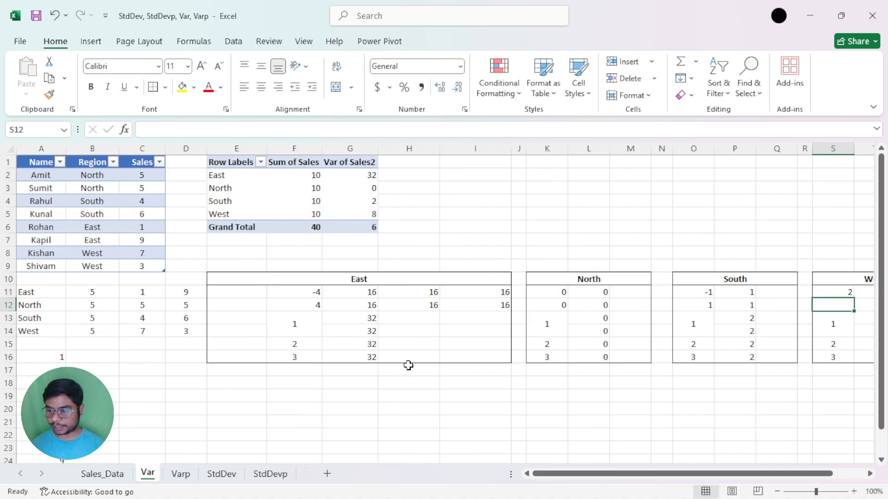
left_click(849, 294)
left_click_drag(853, 298, 853, 309)
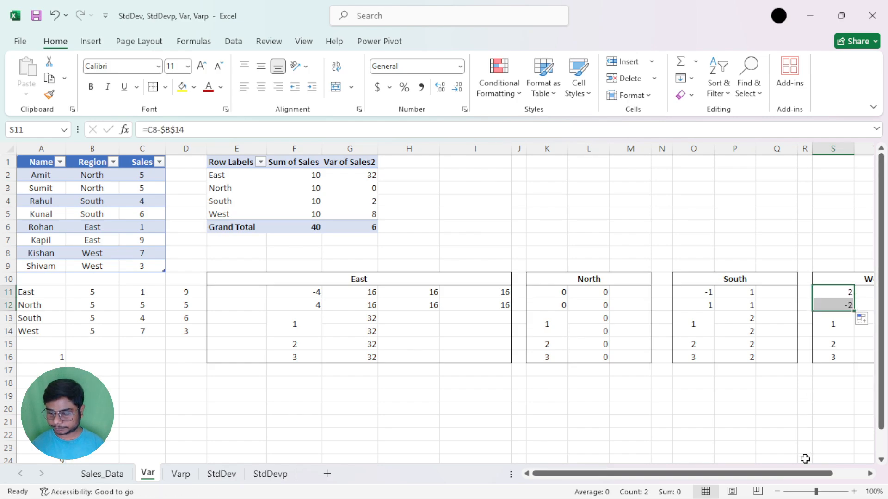
Step: Square the West deviations with =PRODUCT(S11,S11) in T11 and fill the formula down to T12
left_click_drag(805, 459, 841, 462)
left_click(781, 292)
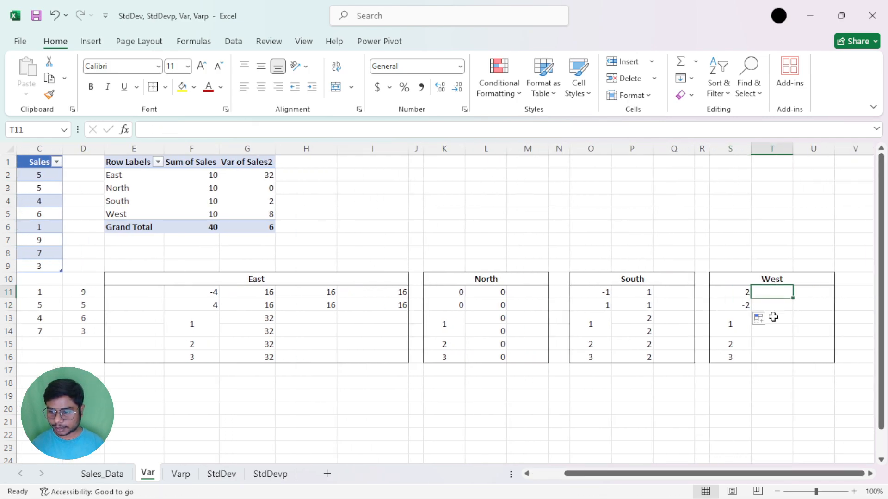
type("=pro")
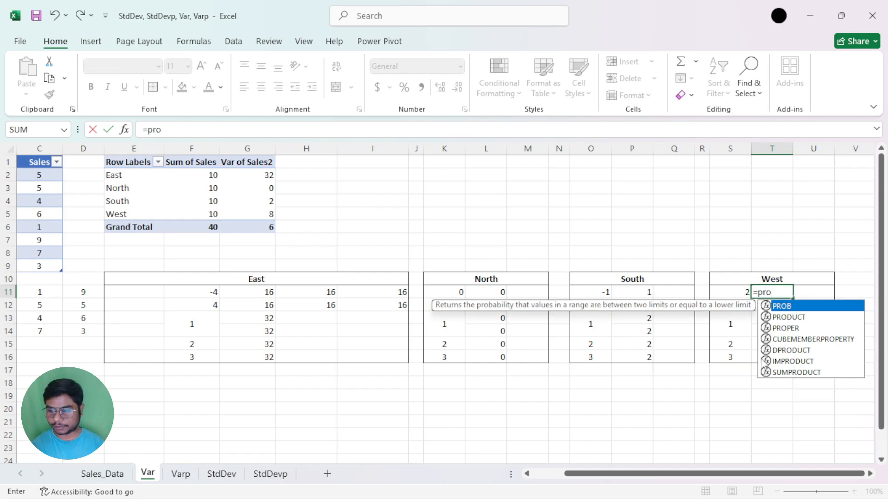
key("Down")
key("Tab")
key("Left")
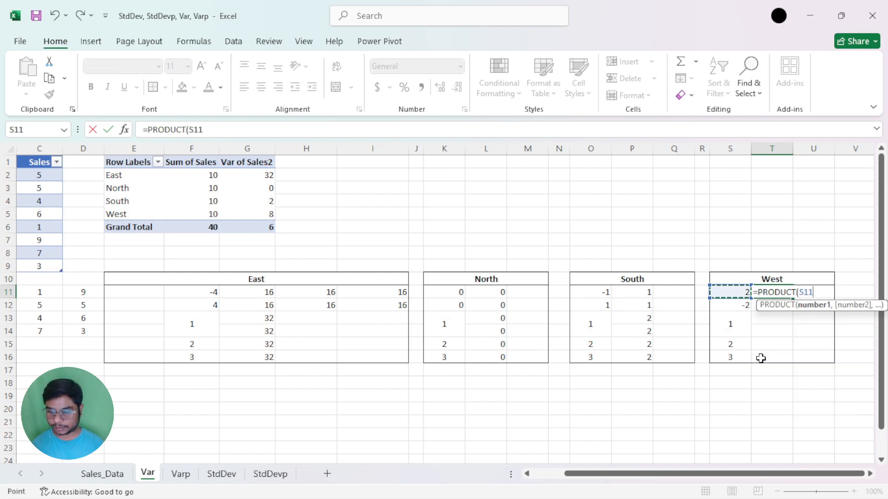
type(",")
key("Left")
key("Return")
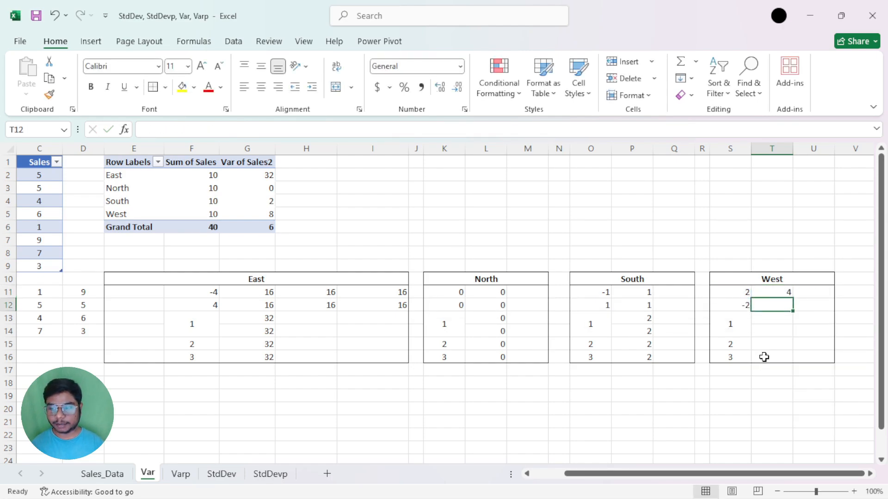
left_click(788, 292)
left_click_drag(792, 299, 791, 311)
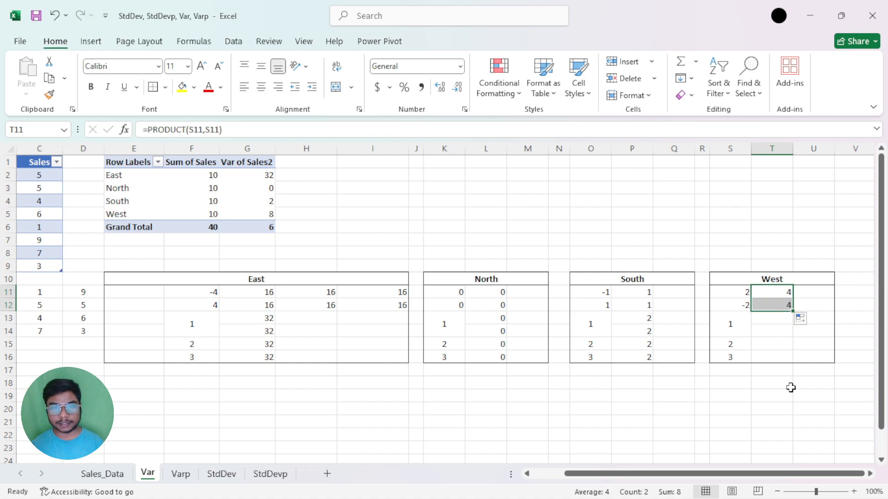
Step: Sum the West block's squared deviations T11:T12 in T13
left_click_drag(793, 474, 799, 474)
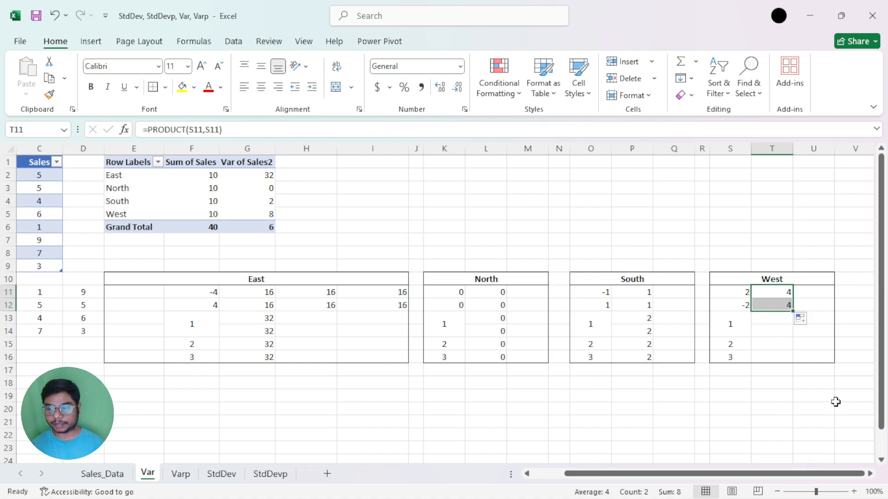
left_click(776, 323)
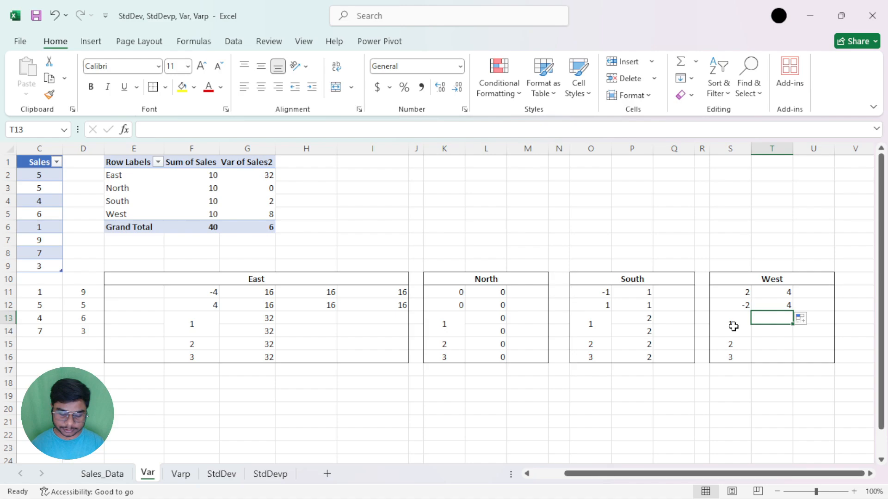
key("alt+equal")
key("Return")
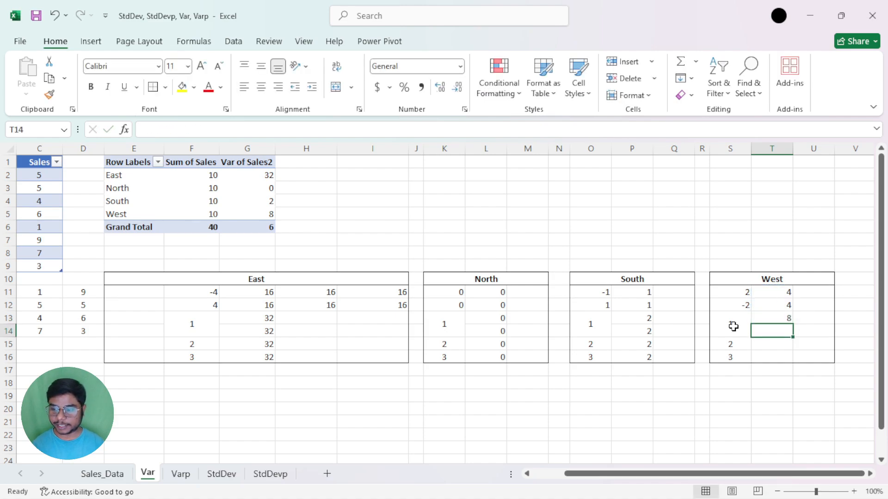
left_click(786, 318)
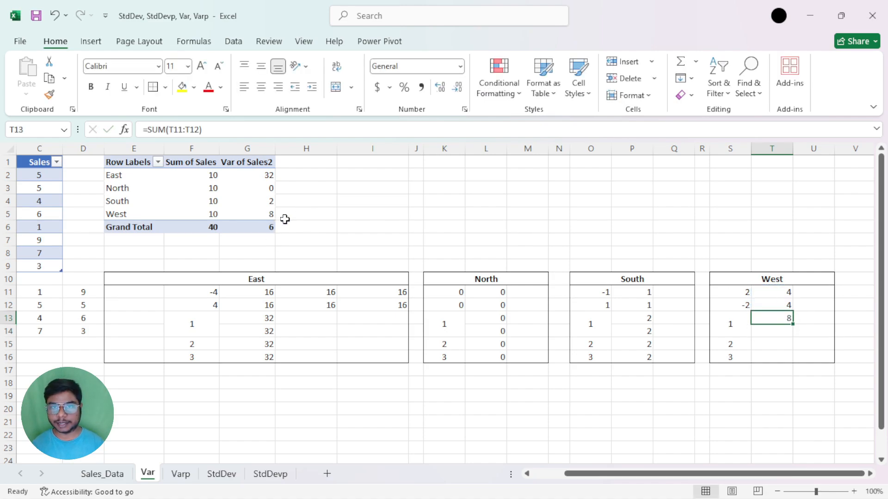
Step: Divide the West sum of squares by one in T14 with the formula =T13/1
left_click(778, 331)
type("=")
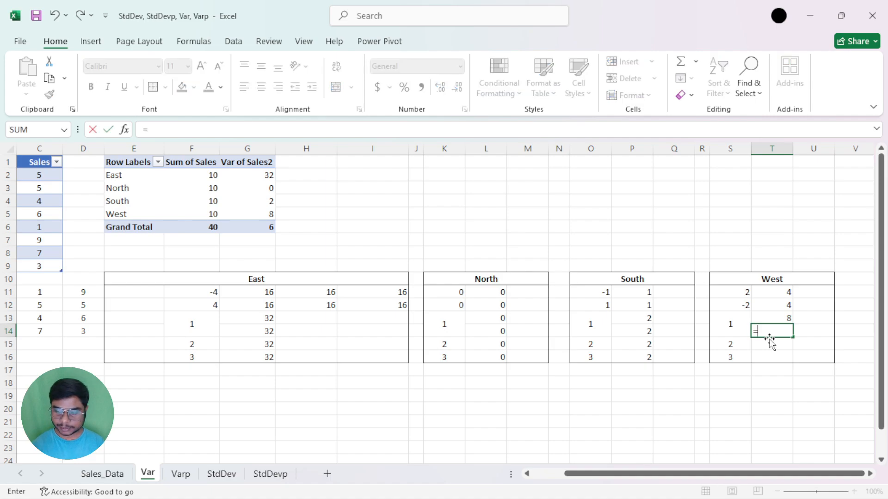
key("Up")
type("/")
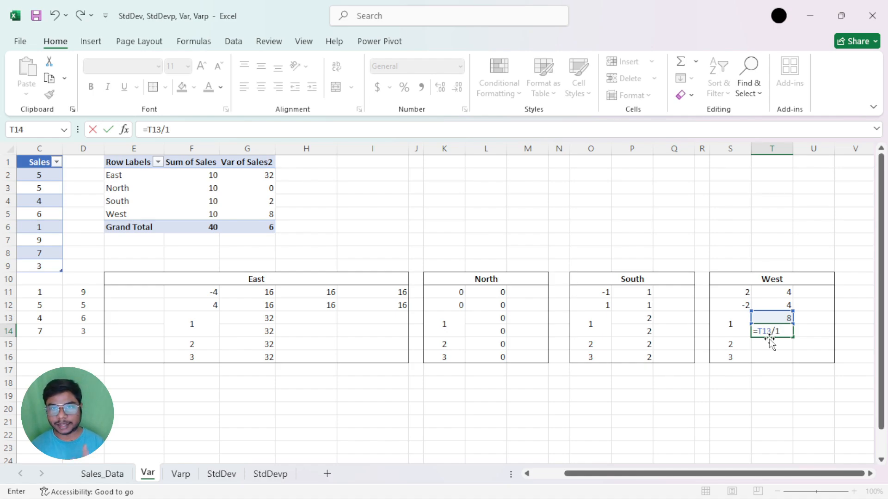
key("Return")
key("Up")
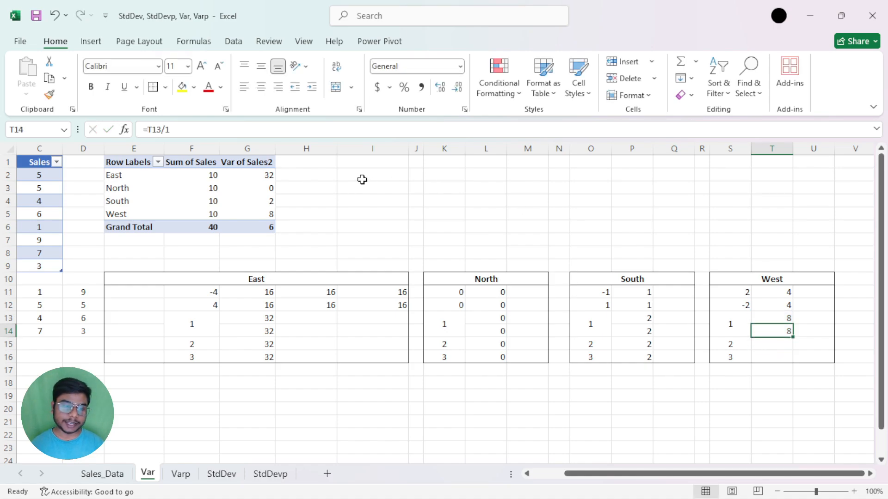
Step: Calculate the West variance as a single formula in T15 with =SUM(T11:T12)/(COUNT(T11:T12)-1)
left_click(785, 348)
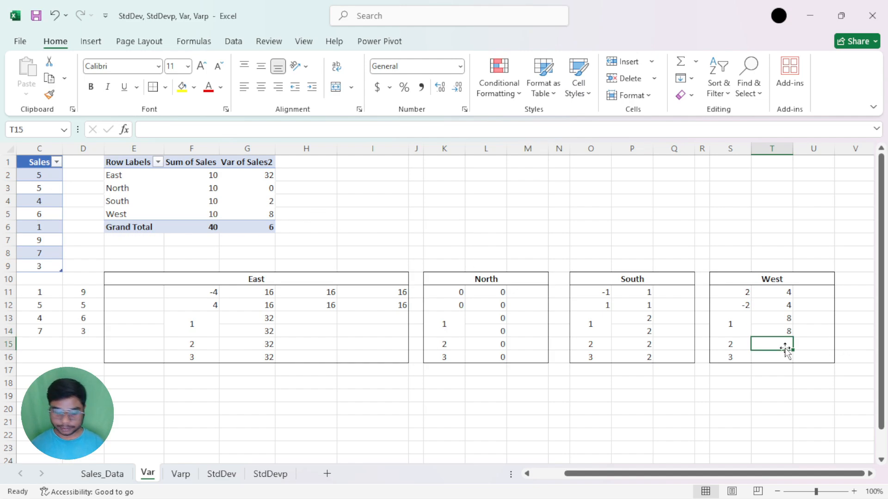
type("=s")
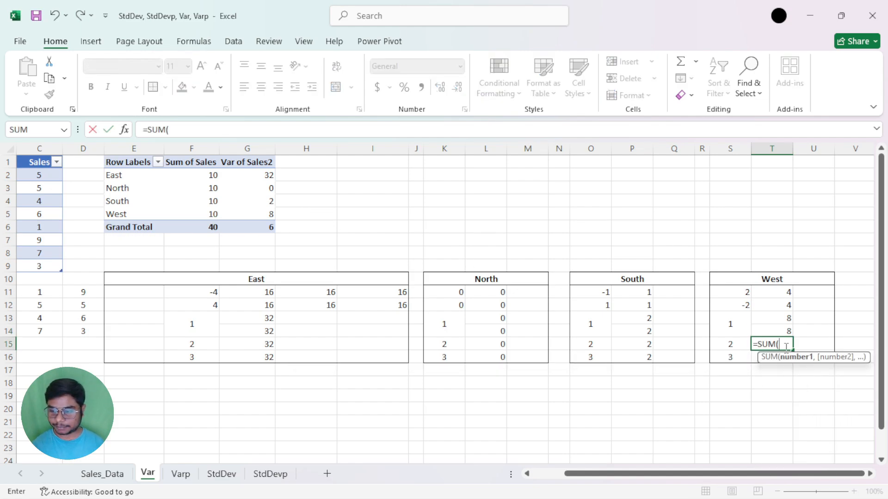
left_click_drag(772, 290, 775, 306)
type(")")
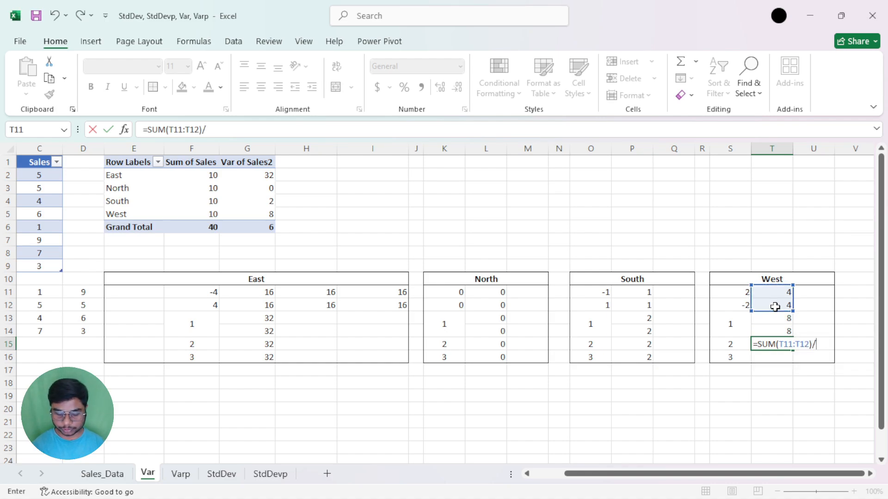
type("/(cou")
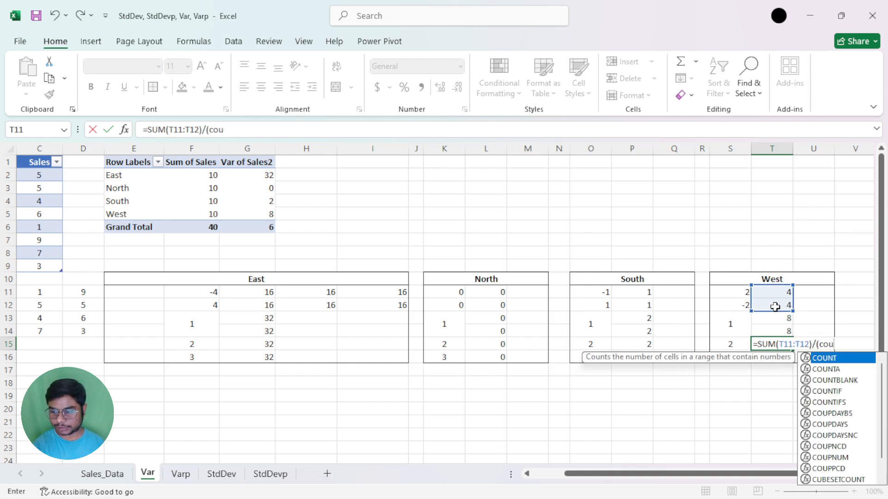
key("Tab")
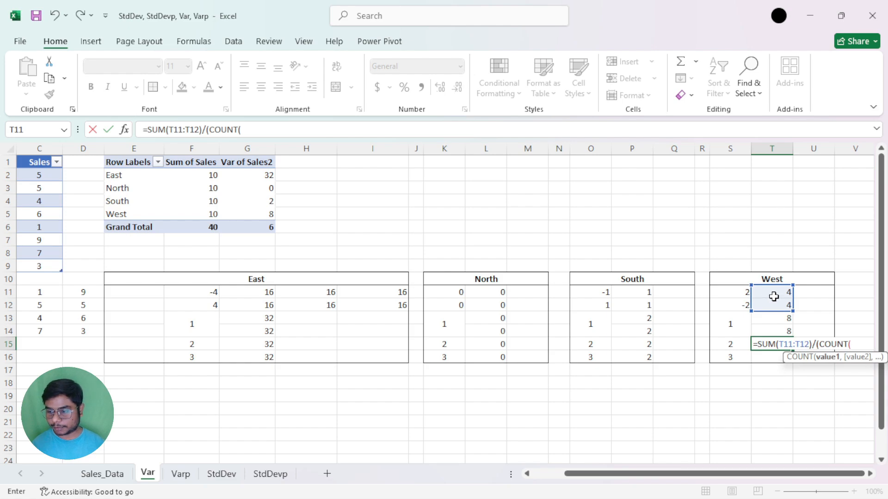
left_click_drag(773, 292, 775, 306)
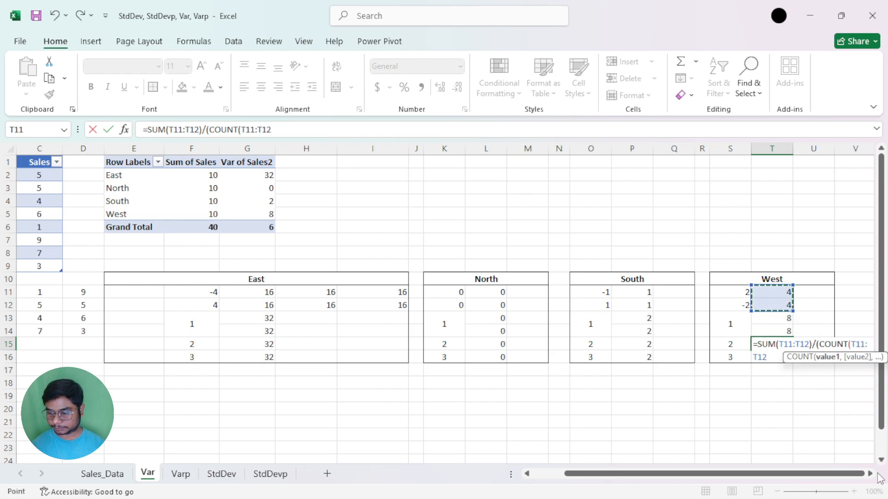
scroll(762, 393, "right", 4)
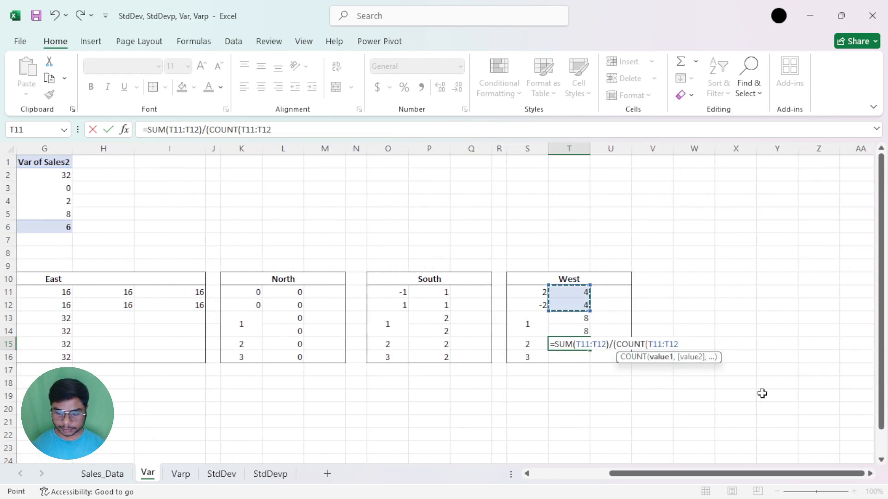
type(")-1")
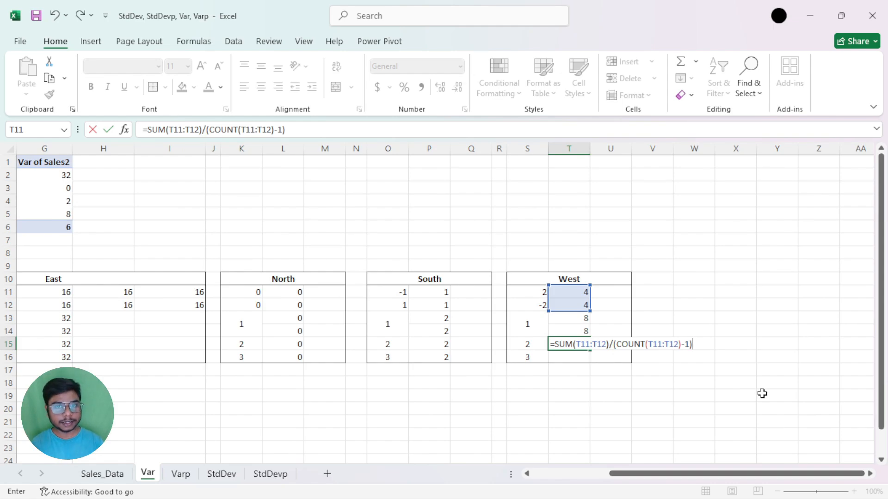
key("Return")
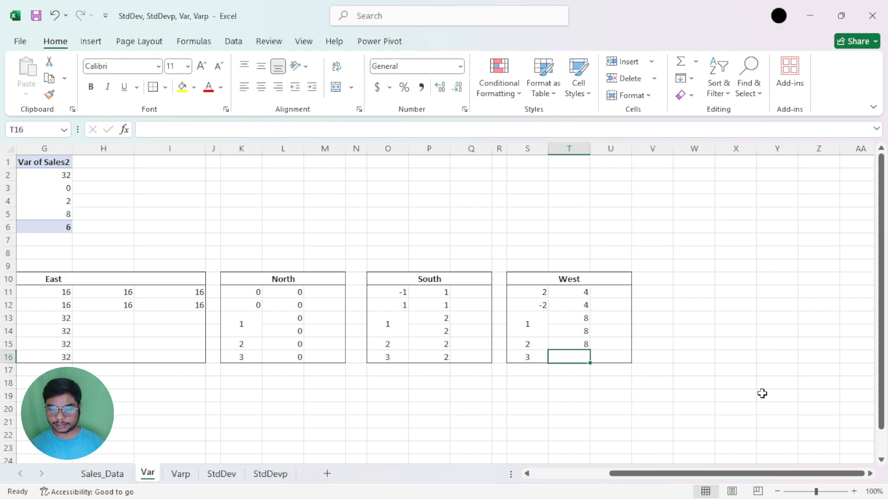
Step: Calculate the West sample variance from the Sales values in T16 with the formula =VAR.S(C8:C9)
type("=var")
key("Down")
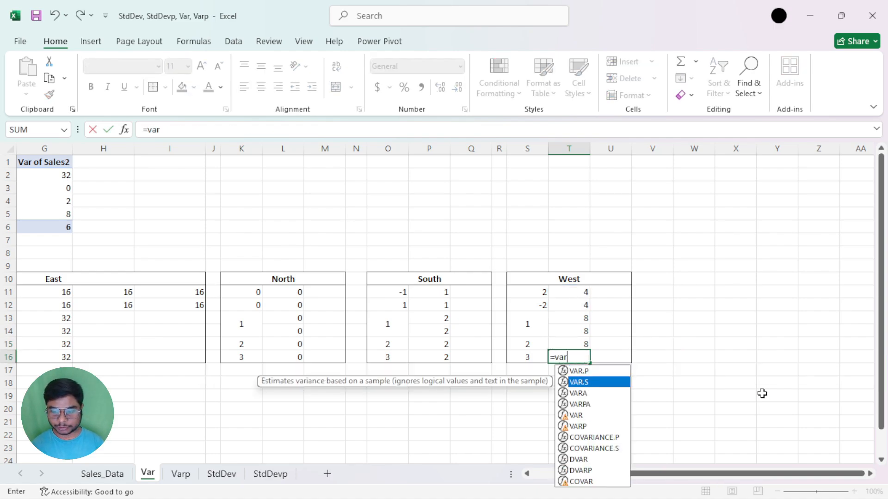
key("Tab")
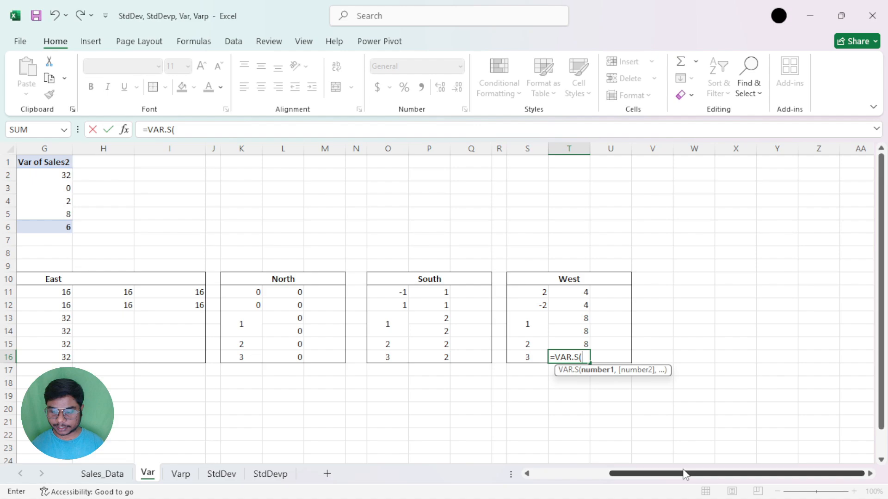
left_click_drag(685, 474, 577, 478)
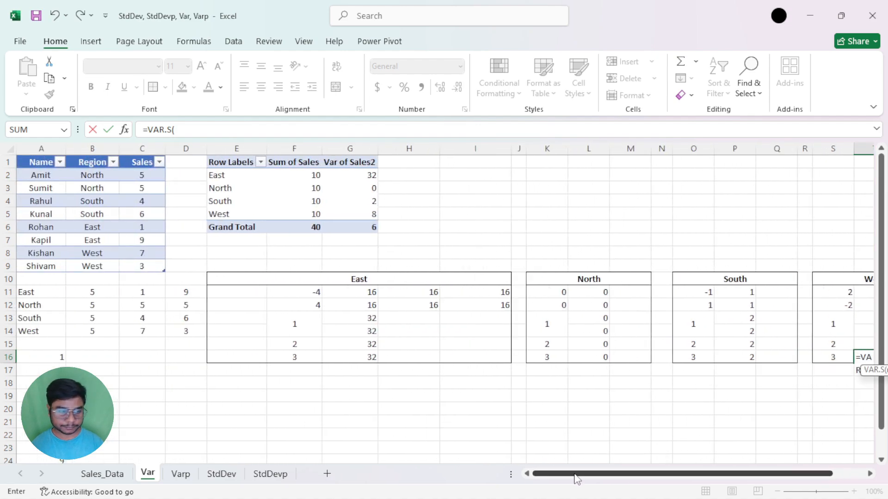
left_click(128, 258)
left_click_drag(129, 258, 129, 268)
key("Return")
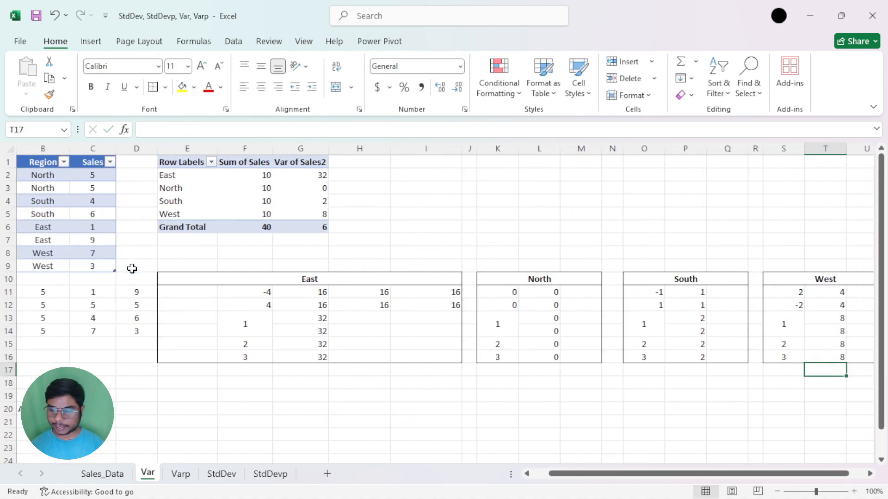
Step: Ignore the omitted adjacent cells error on the West VAR.S formula in T16
left_click(840, 357)
left_click(790, 357)
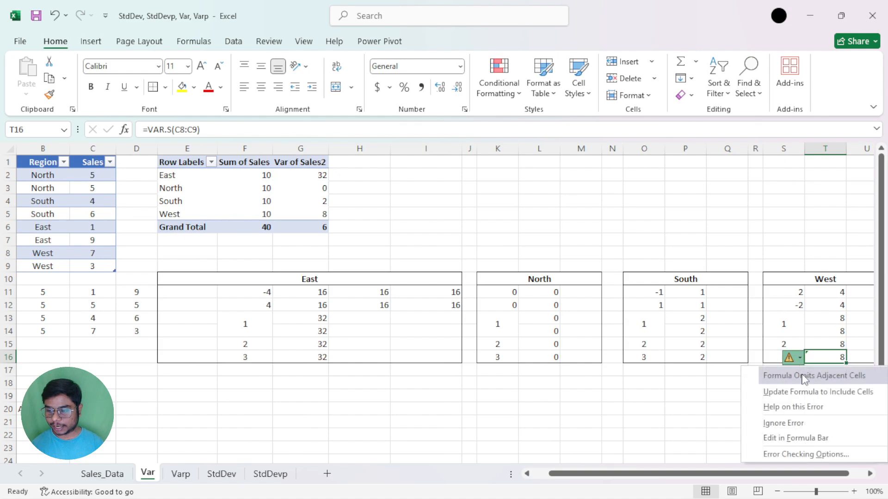
left_click(795, 423)
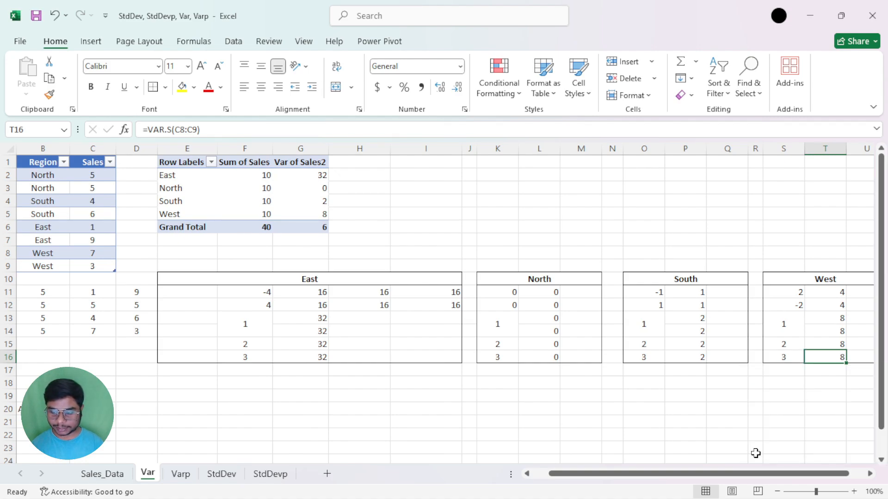
Step: Move the numbered list with its Average note below the region table down one row so that it starts in A17
left_click_drag(751, 473, 615, 473)
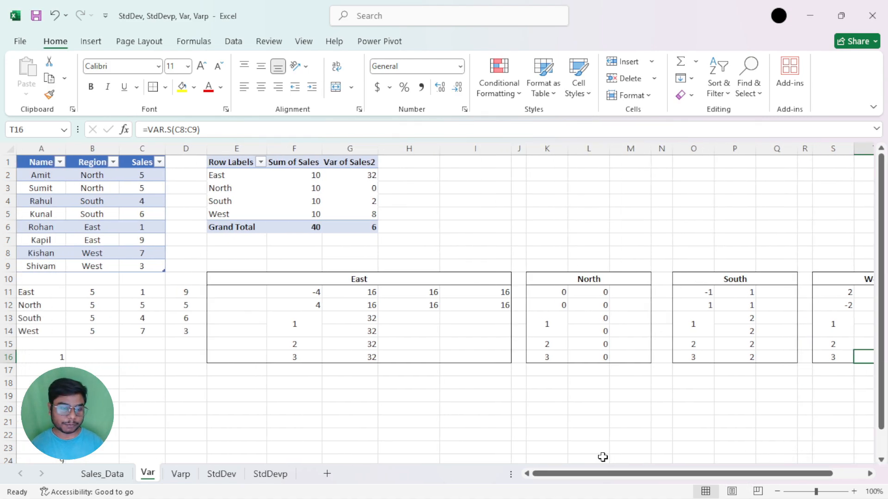
scroll(439, 398, "down", 1)
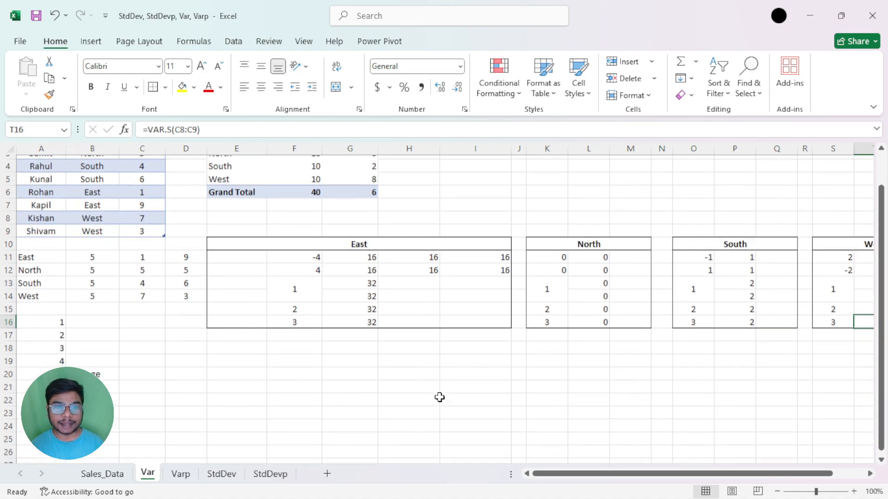
scroll(438, 397, "up", 1)
left_click(351, 227)
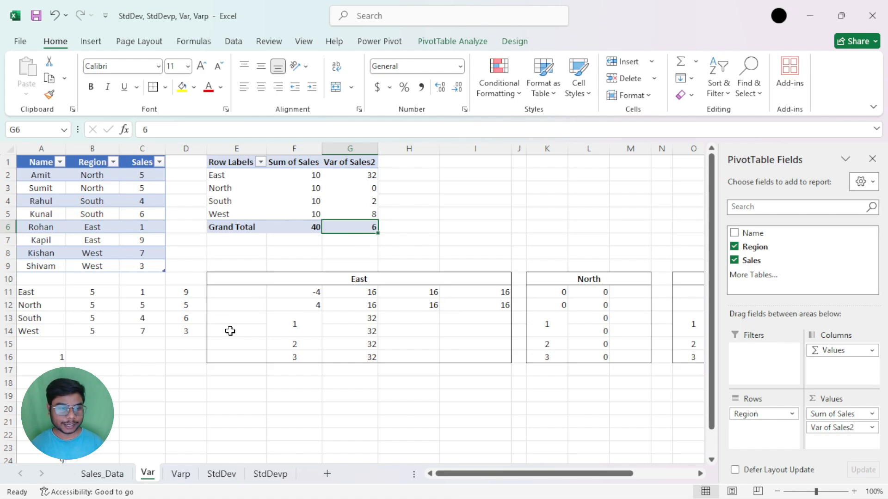
left_click(41, 341)
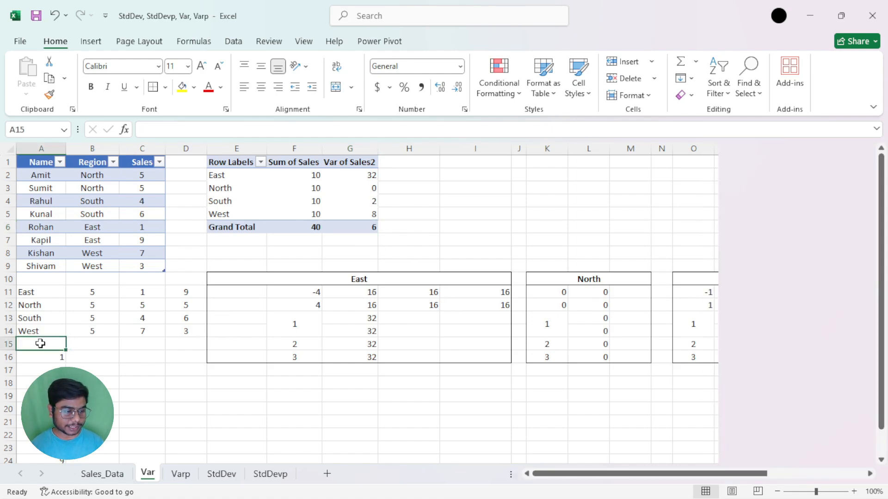
scroll(101, 357, "down", 1)
left_click_drag(56, 319, 93, 437)
left_click_drag(17, 324, 28, 338)
scroll(126, 330, "down", 3)
Step: Add the label All Region in A15 below the West row
left_click(55, 264)
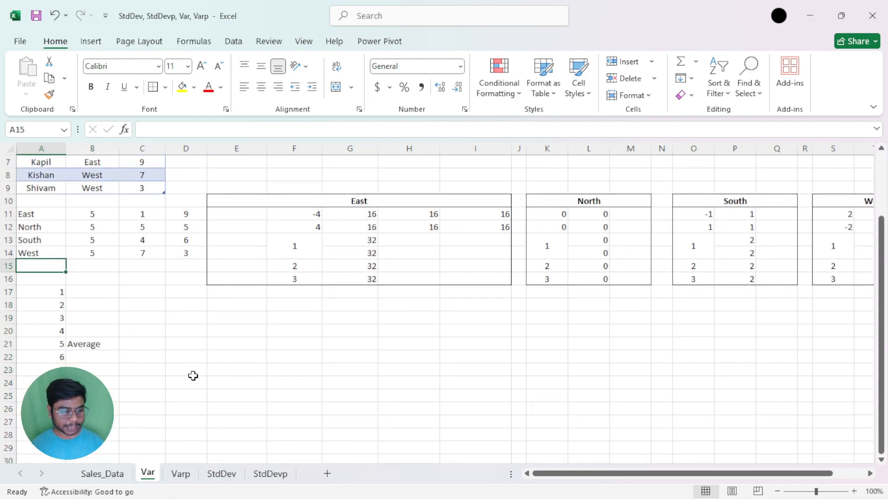
type("All Re")
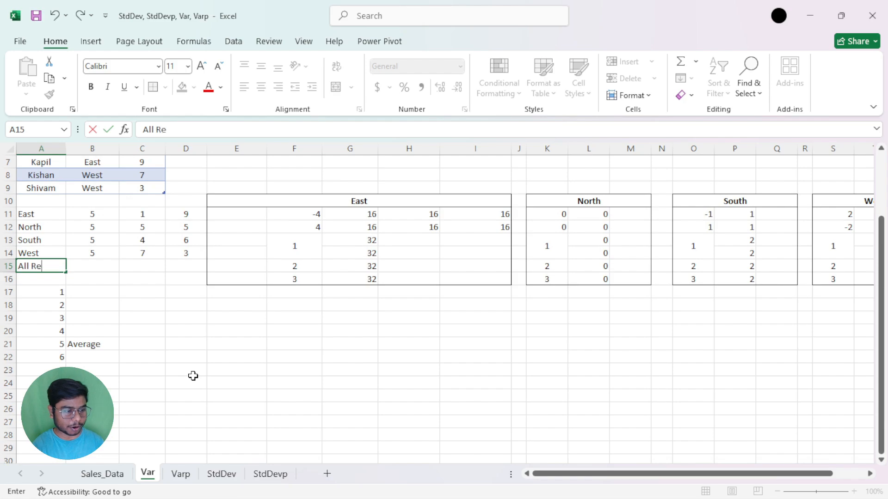
type("gion")
key("Tab")
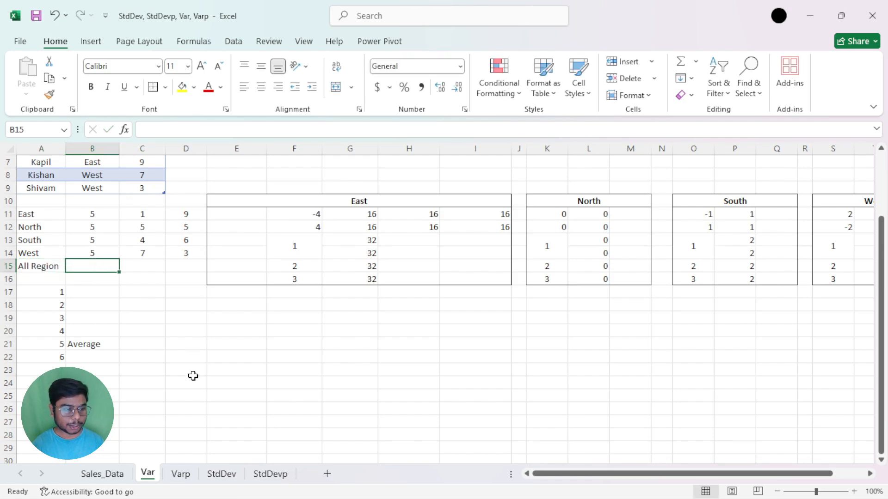
Step: Average the table's whole Sales column in B15 with =AVERAGE(Table22456[Sales]) and centre the cell
scroll(221, 366, "up", 2)
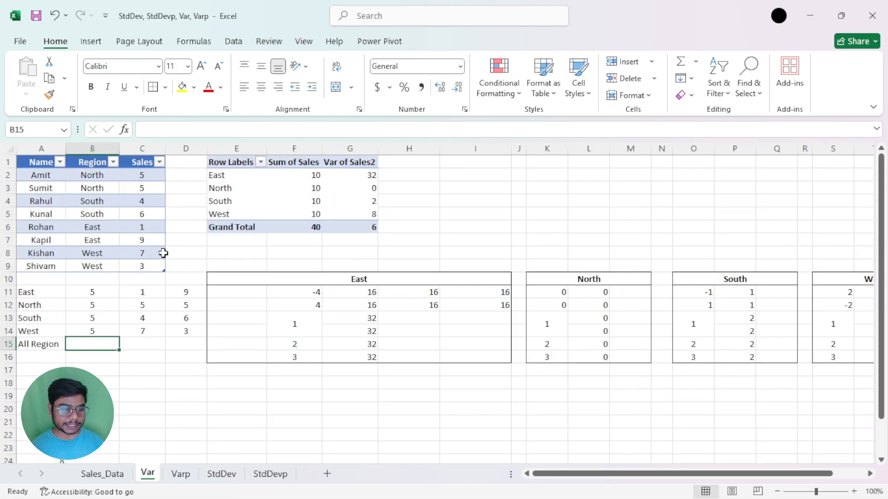
type("=aver")
key("Tab")
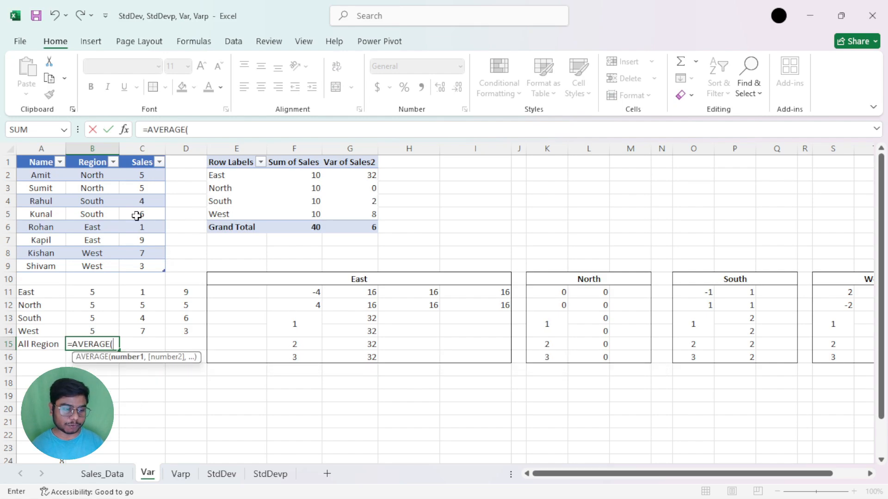
left_click_drag(141, 174, 146, 267)
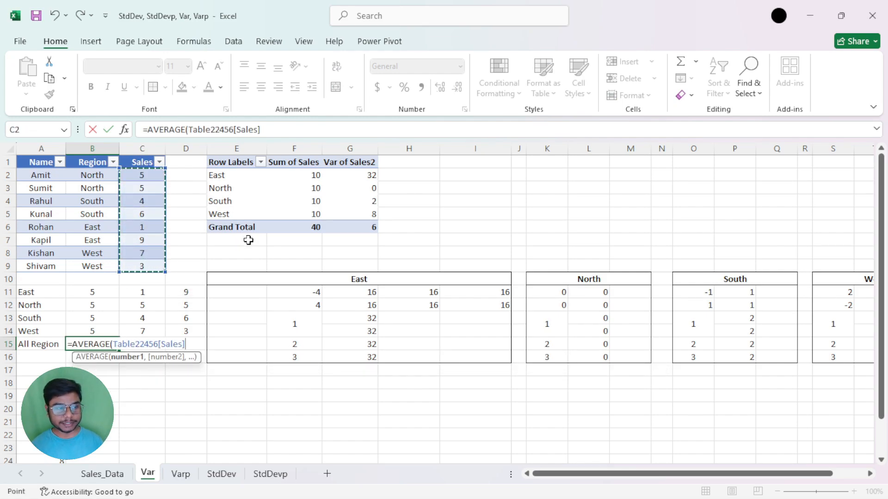
key("Return")
left_click(98, 344)
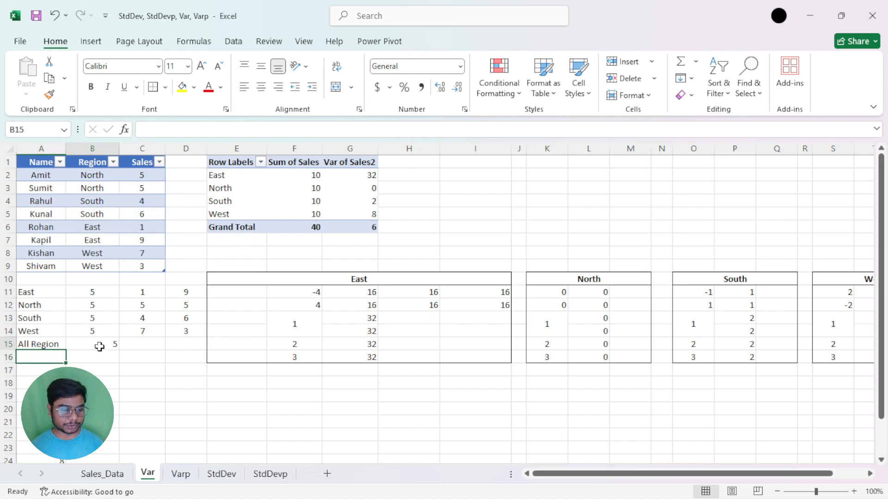
left_click(260, 87)
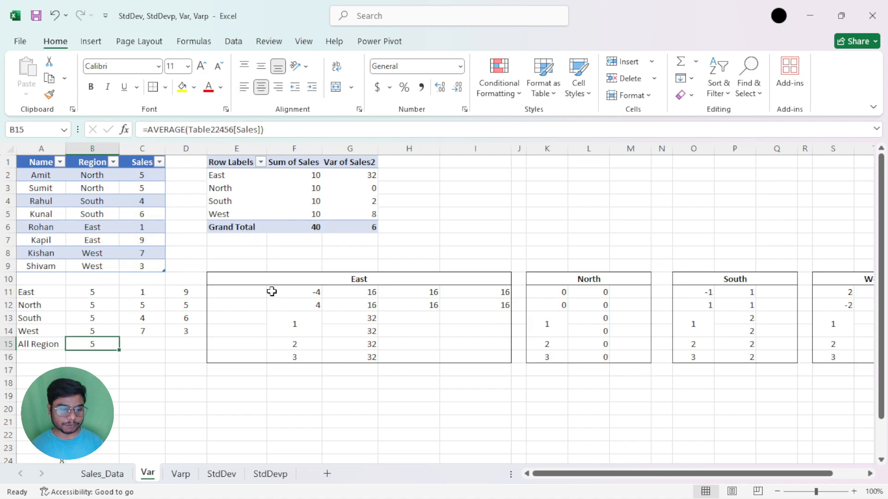
left_click(369, 227)
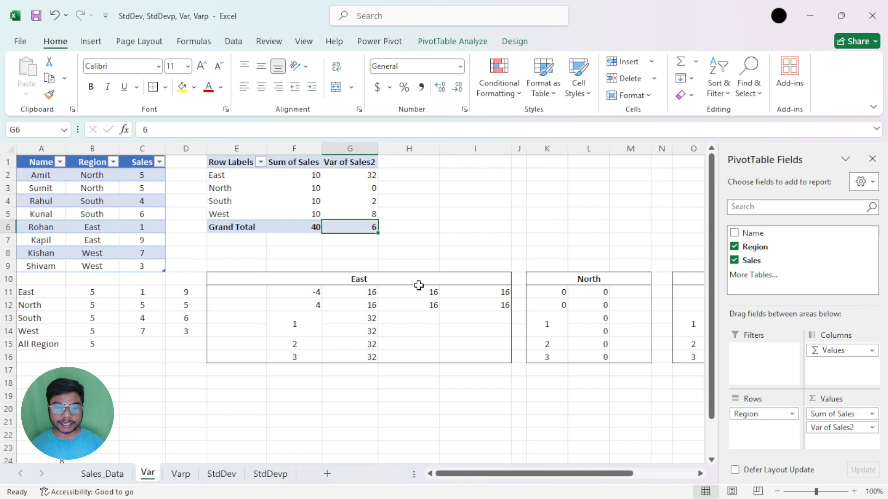
scroll(420, 292, "down", 1)
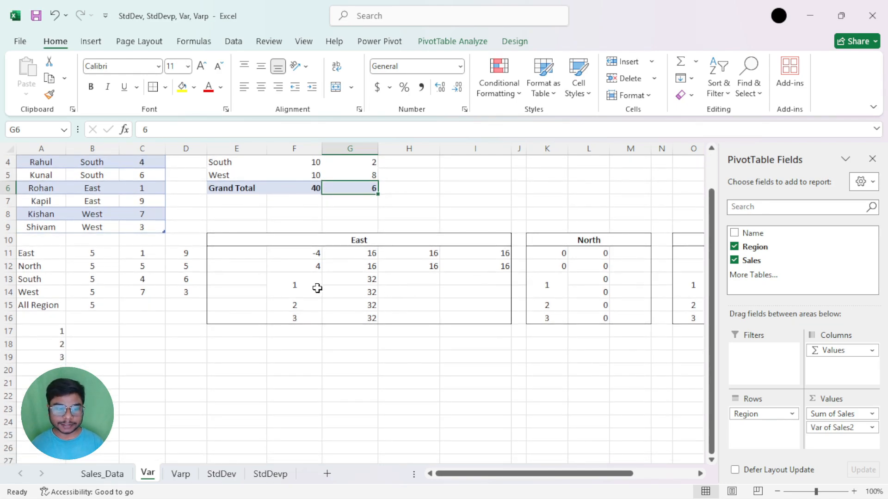
scroll(305, 286, "up", 1)
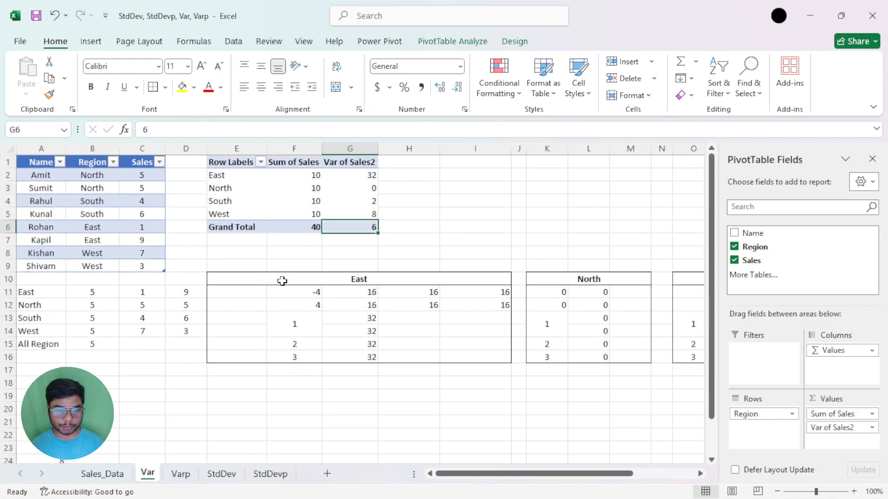
scroll(282, 281, "down", 1)
left_click_drag(285, 239, 420, 321)
left_click(313, 260)
scroll(307, 352, "down", 1)
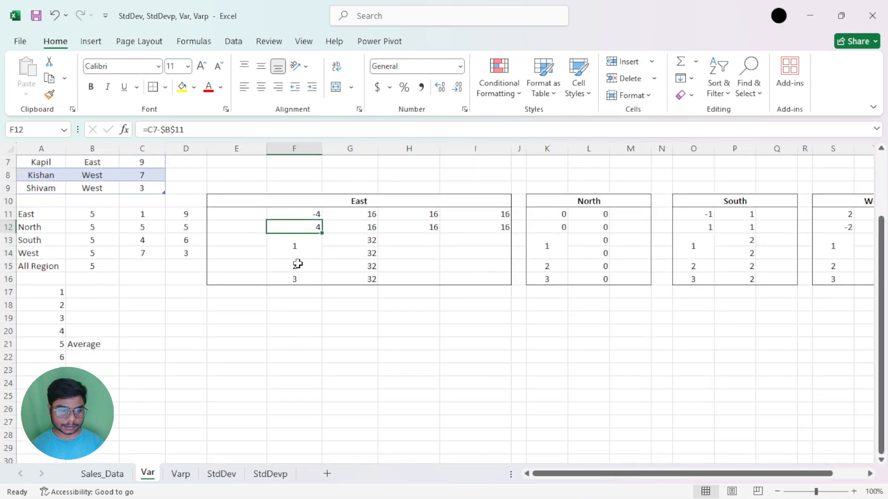
Step: Unmerge the East header across E10:I10 and merge and centre F10:I10 instead
left_click(297, 206)
left_click(336, 87)
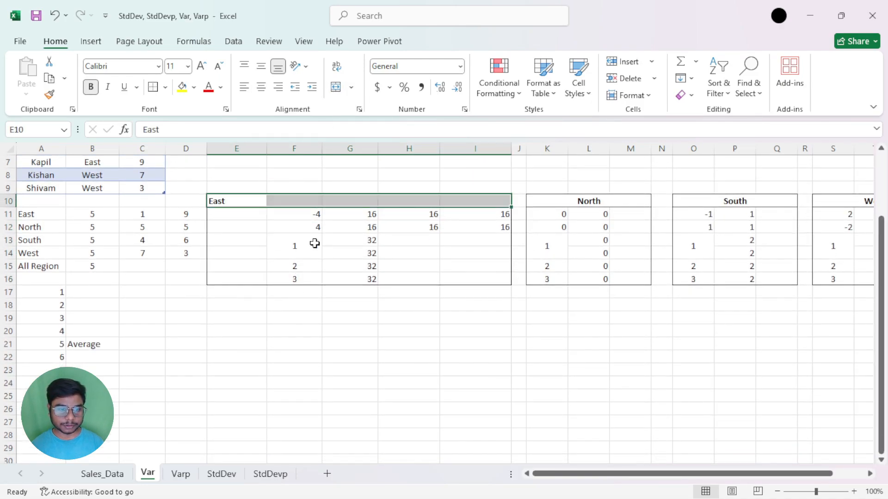
scroll(314, 245, "up", 2)
left_click_drag(294, 279, 445, 282)
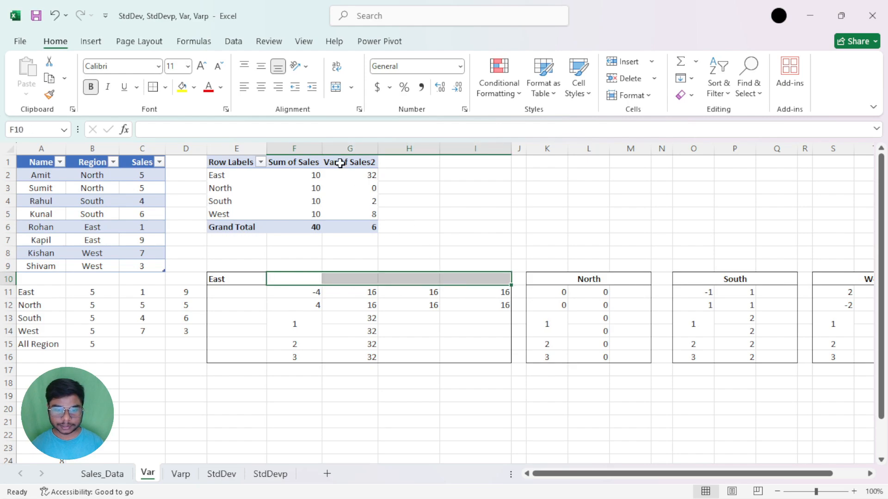
left_click(331, 90)
Step: Enter East as the header in the merged F10:I10 cell above the East calculations
left_click(250, 277)
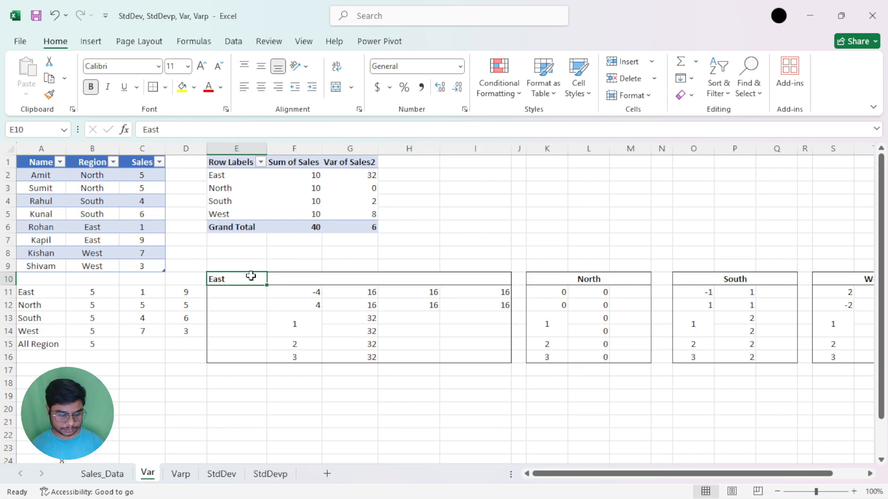
key("ctrl+c")
left_click(300, 278)
key("ctrl+v")
key("Escape")
double_click(368, 280)
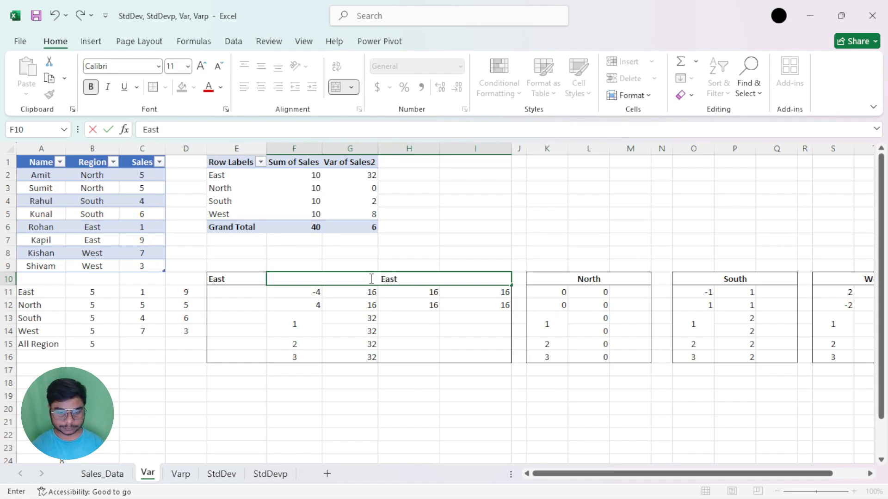
type("East")
key("Return")
Step: Clear all contents and formatting, including the leftover East label and borders, from E10:E16
left_click_drag(258, 278, 254, 356)
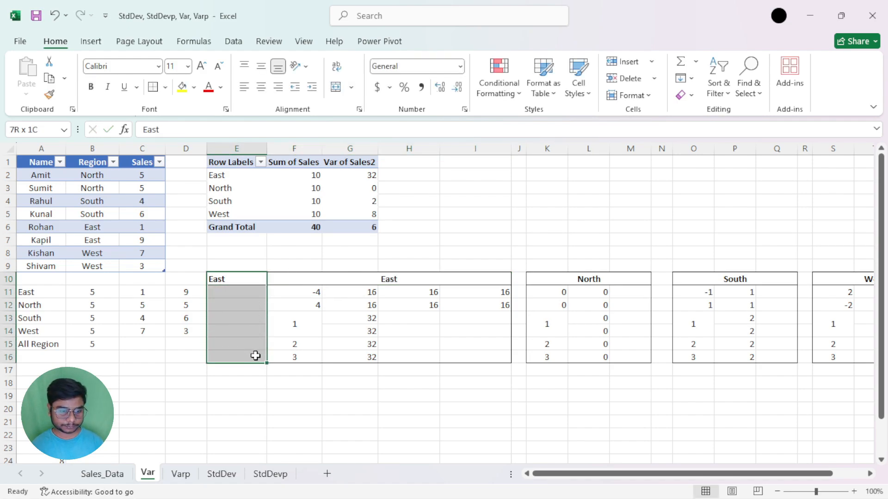
key("ctrl+b")
left_click(686, 94)
left_click(708, 113)
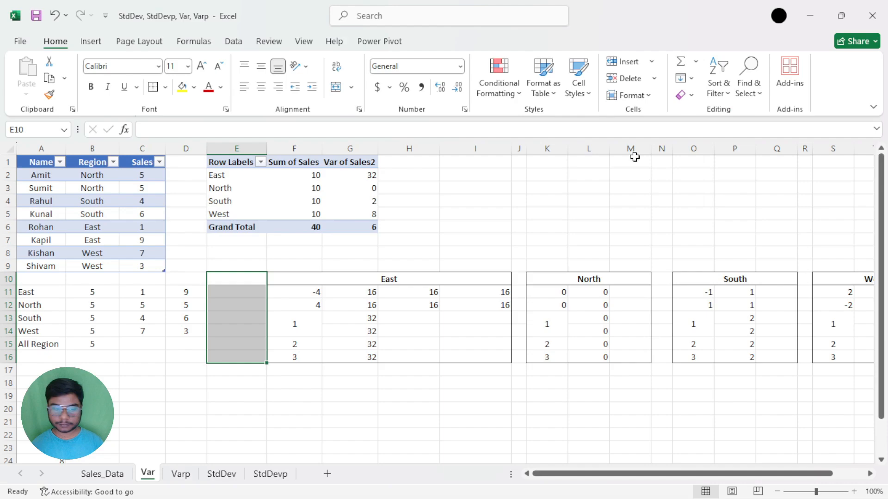
left_click_drag(294, 283, 363, 354)
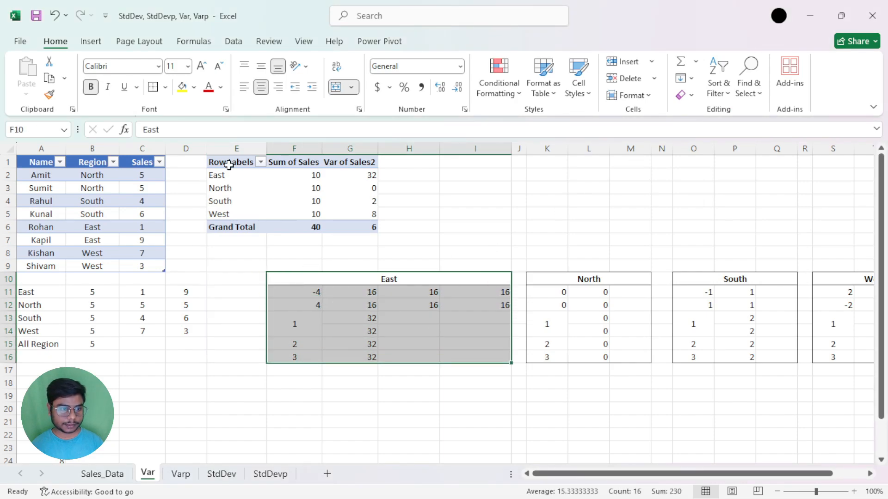
left_click(491, 282)
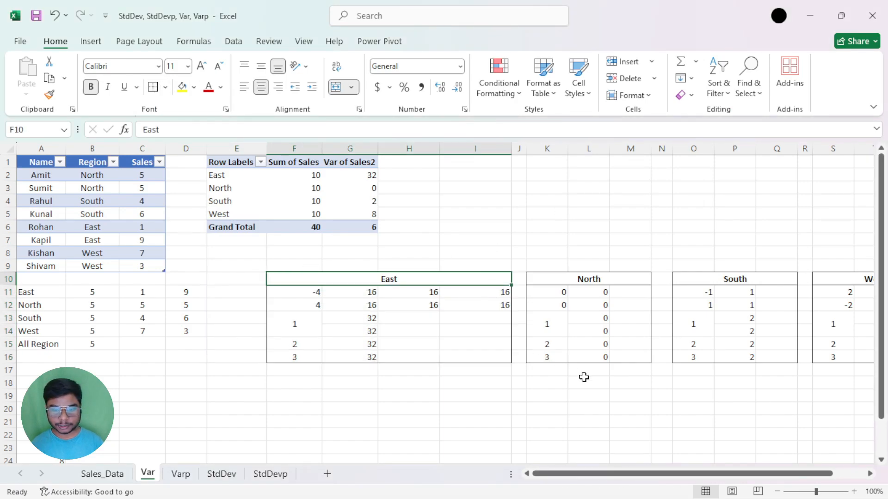
mouse_move(651, 477)
left_mouse_down()
mouse_move(703, 477)
mouse_move(655, 482)
left_mouse_up()
left_click_drag(419, 295, 502, 305)
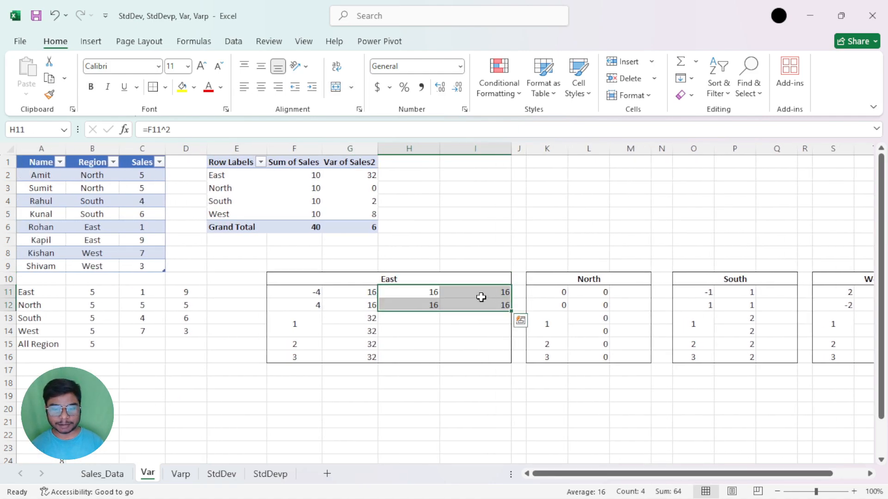
left_click(491, 307)
Step: Copy the North calculation block K10:M16 and paste it below the East block starting at F18
scroll(400, 328, "down", 2)
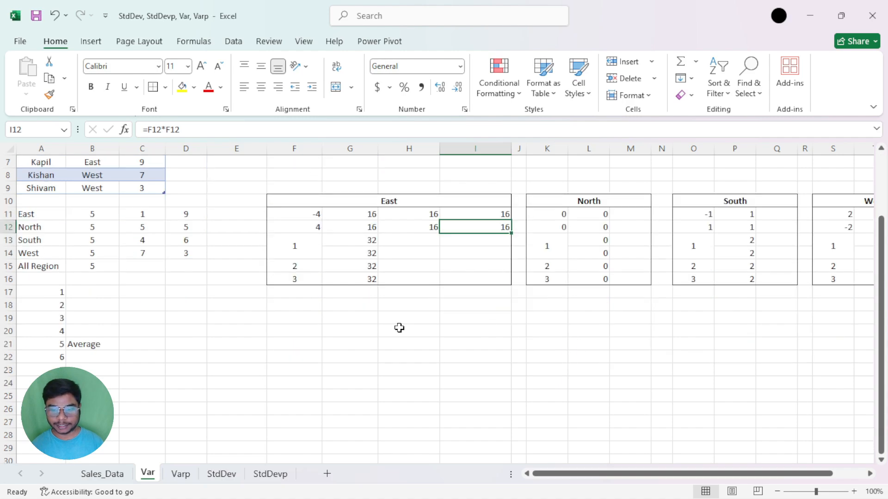
left_click(304, 310)
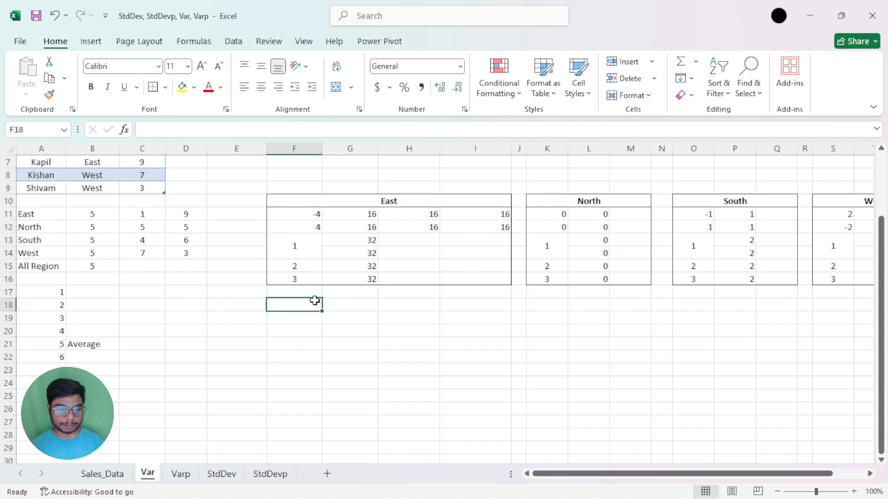
left_click_drag(303, 203, 506, 280)
left_click_drag(559, 204, 602, 273)
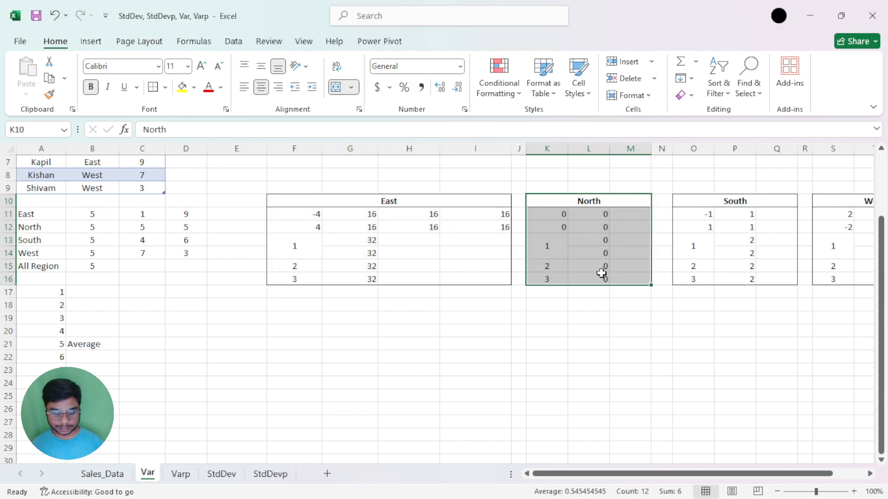
key("ctrl+c")
left_click(292, 305)
key("ctrl+v")
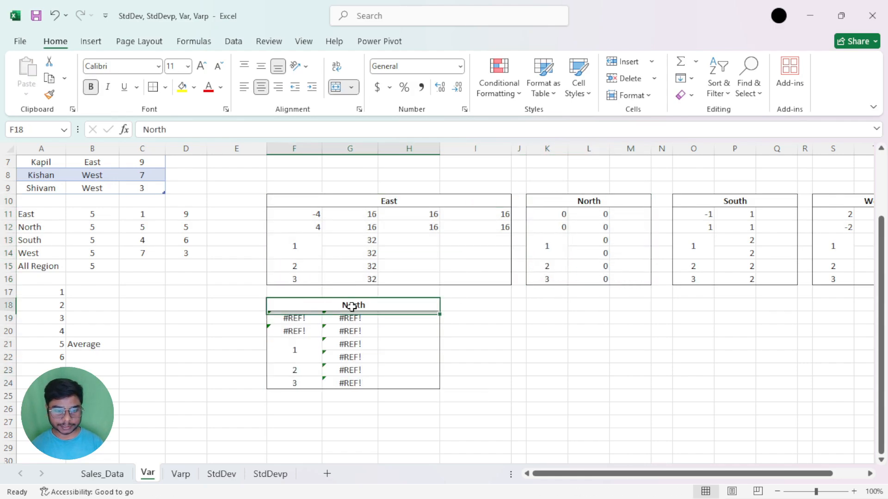
Step: Change the header of the pasted block in F18 to All Region Var
double_click(353, 307)
key("shift+Home")
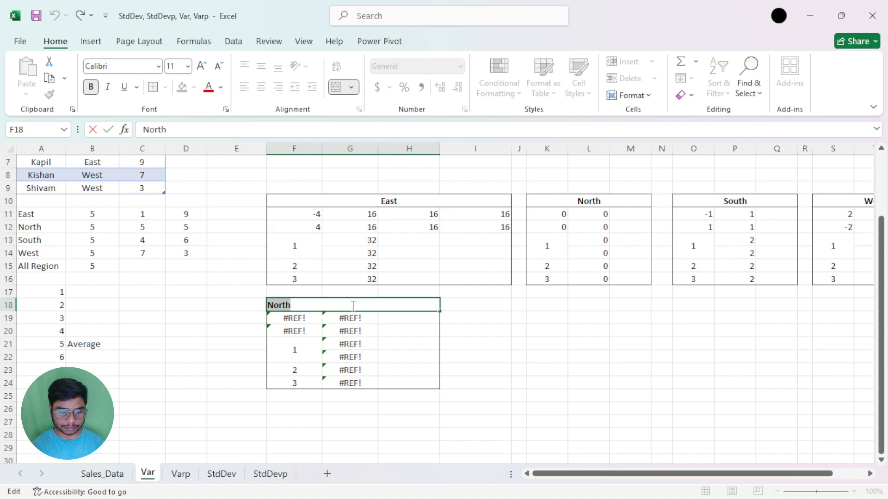
type("Al")
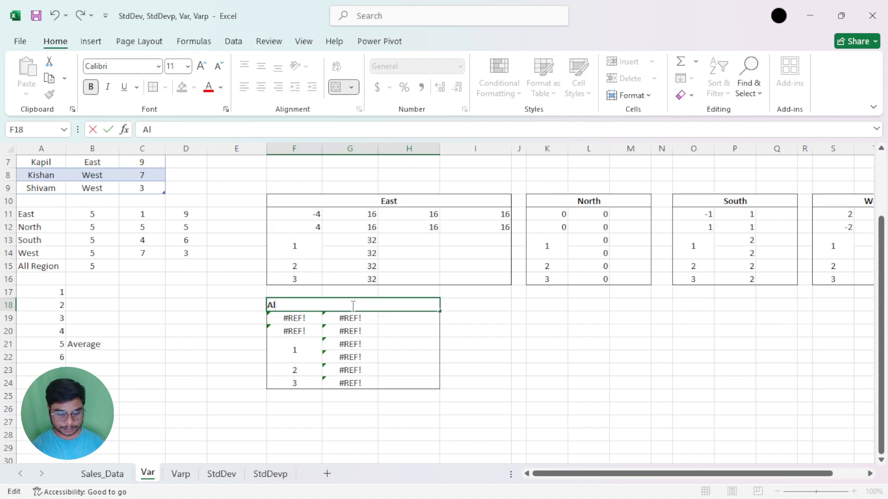
type("l Region Var")
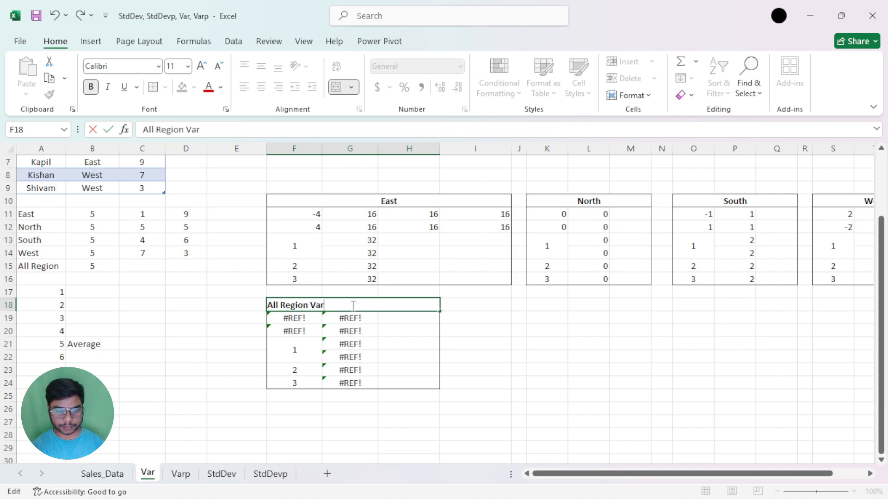
key("Return")
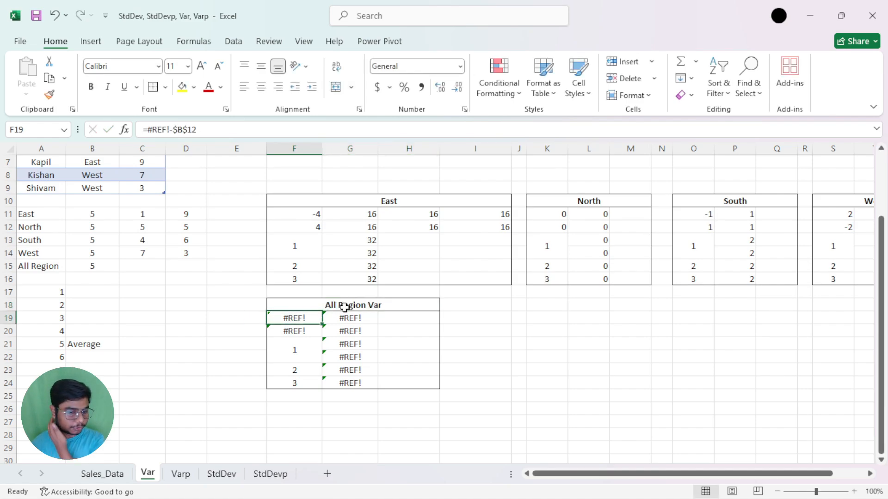
Step: Clear all contents and formatting from F19:H25 below the All Region Var header
type("=")
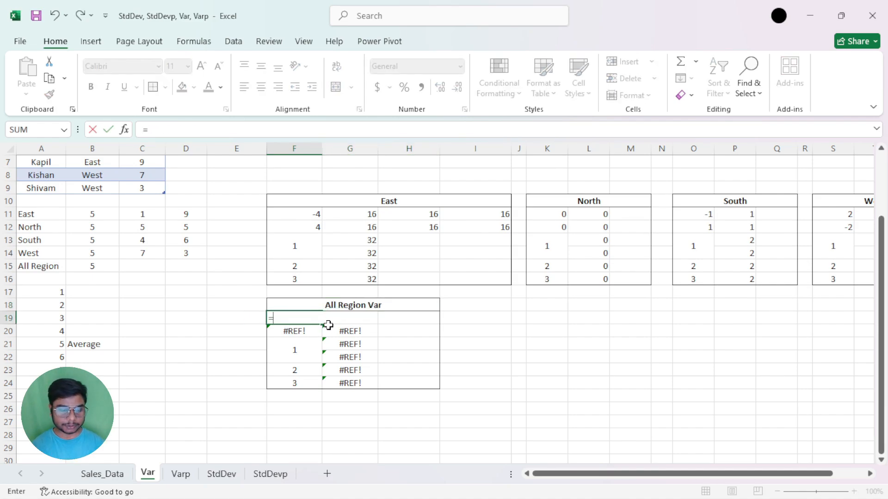
key("Escape")
left_click(352, 338)
left_click_drag(291, 318, 400, 394)
left_click(682, 95)
left_click(715, 113)
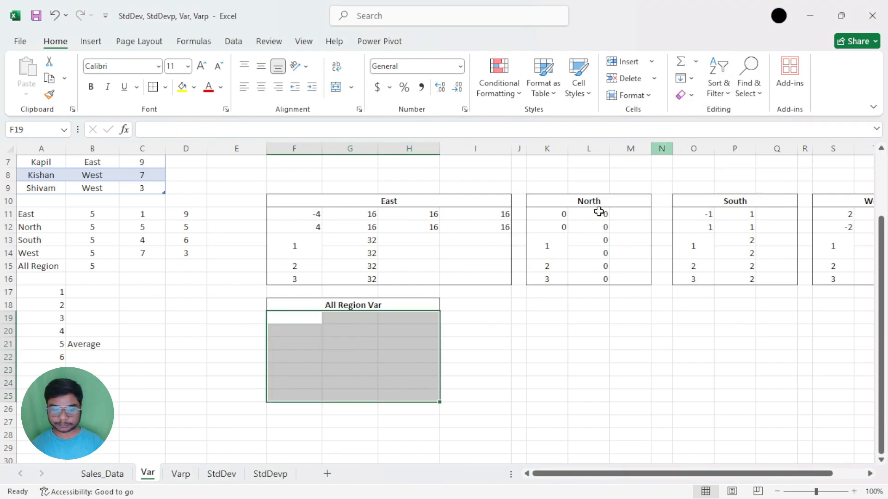
left_click(409, 370)
Step: Subtract the All Region average from the first Sales value in G19 with =C2-$B$15
left_click(343, 319)
type("=")
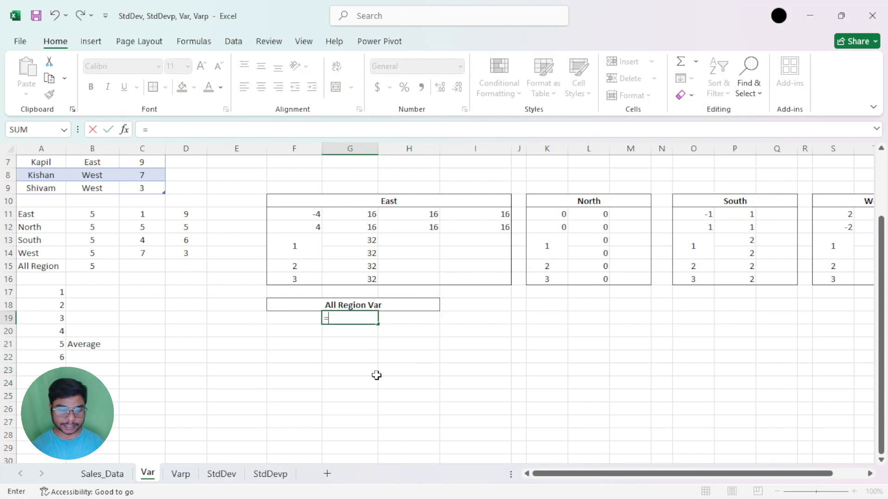
scroll(193, 209, "up", 2)
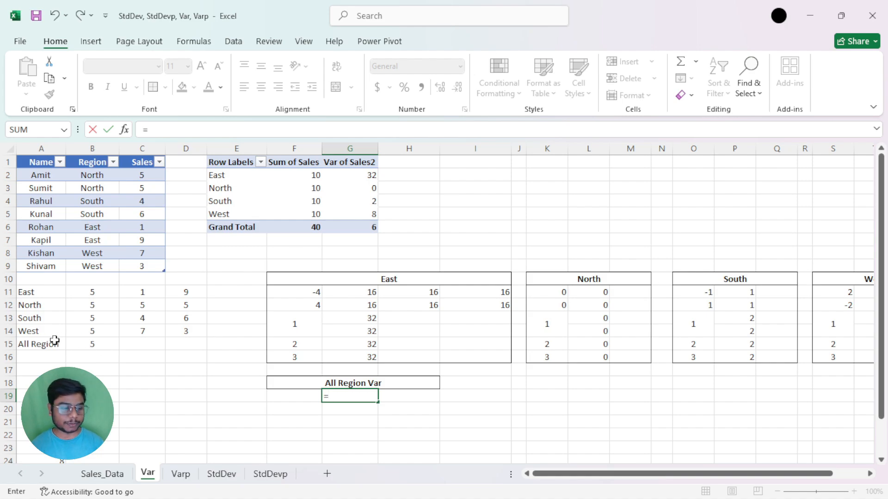
left_click(155, 179)
type("-")
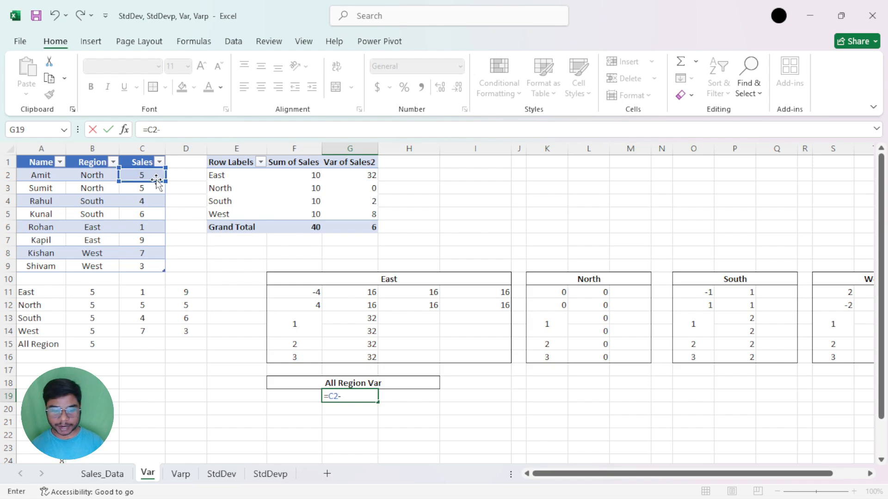
scroll(444, 209, "down", 2)
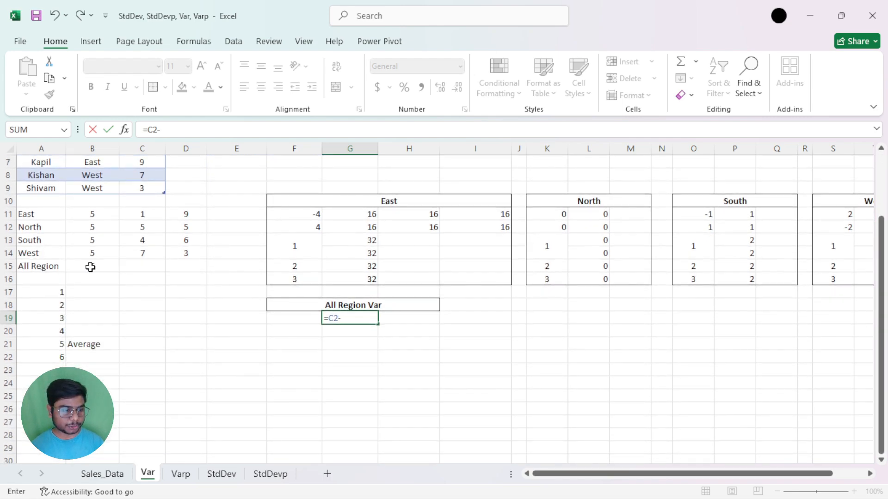
left_click(112, 267)
scroll(115, 261, "up", 2)
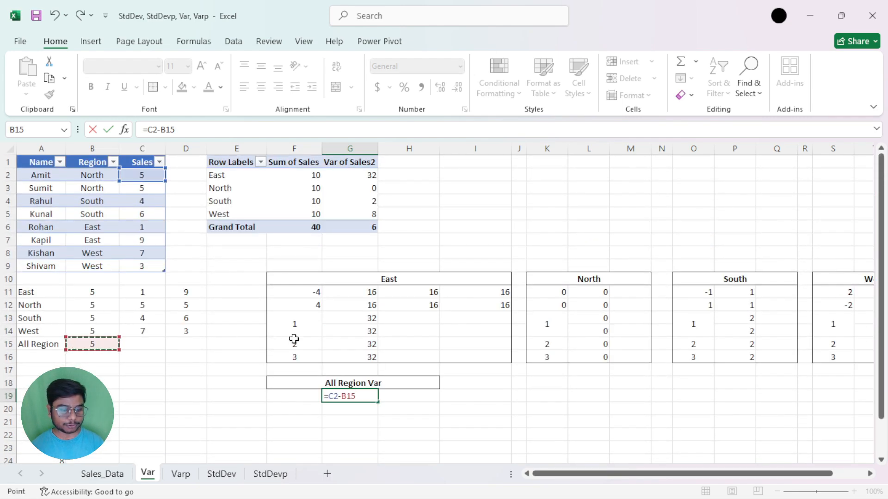
scroll(462, 314, "down", 1)
key("F4")
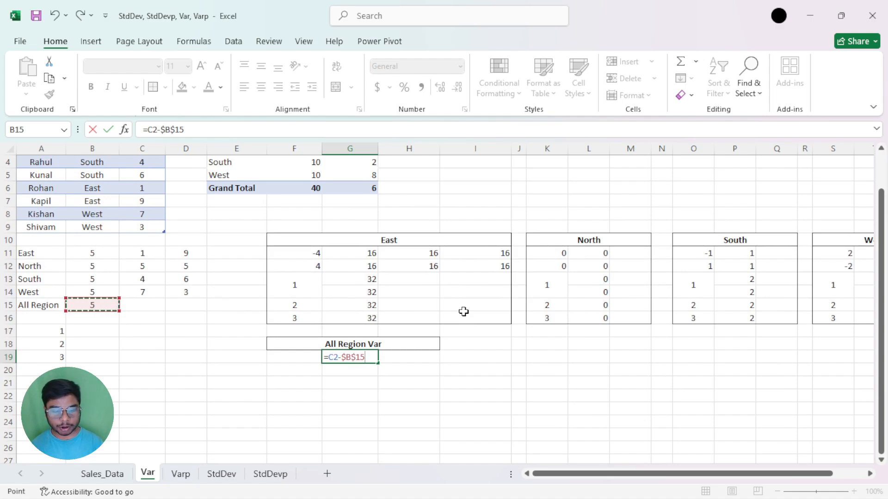
scroll(152, 242, "up", 1)
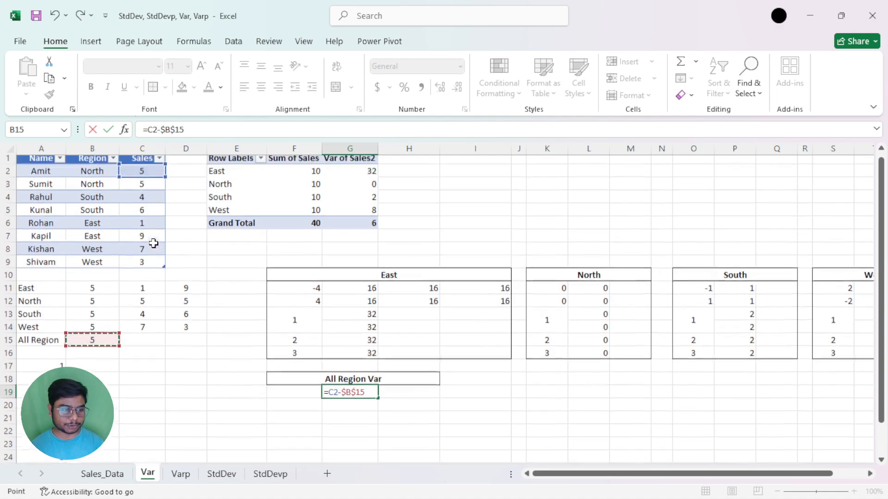
scroll(145, 217, "down", 2)
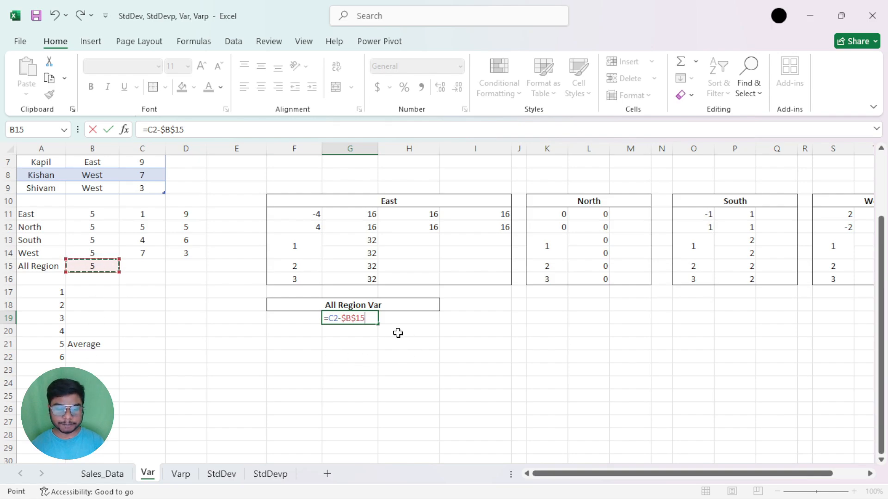
key("Return")
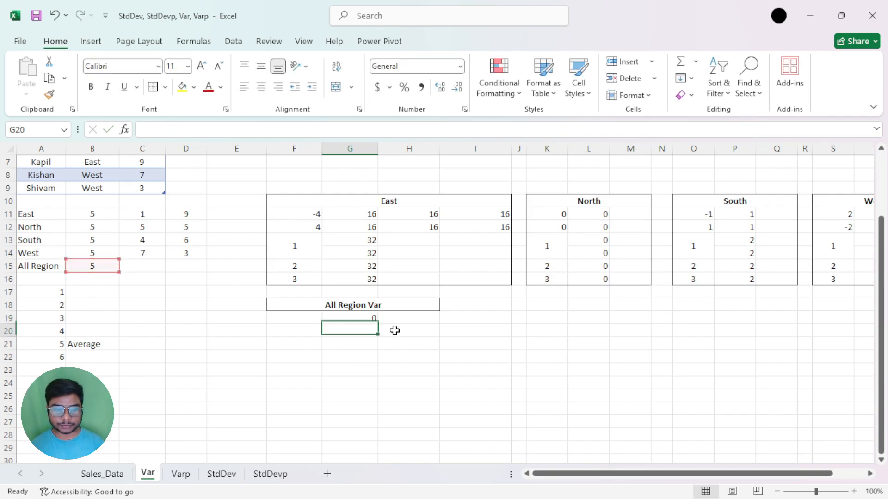
Step: Fill the G19 deviation formula down to G26 for all Sales rows, deleting the surplus formula in G27 and checking G26's references
left_click(359, 318)
left_click_drag(378, 323, 388, 410)
double_click(367, 421)
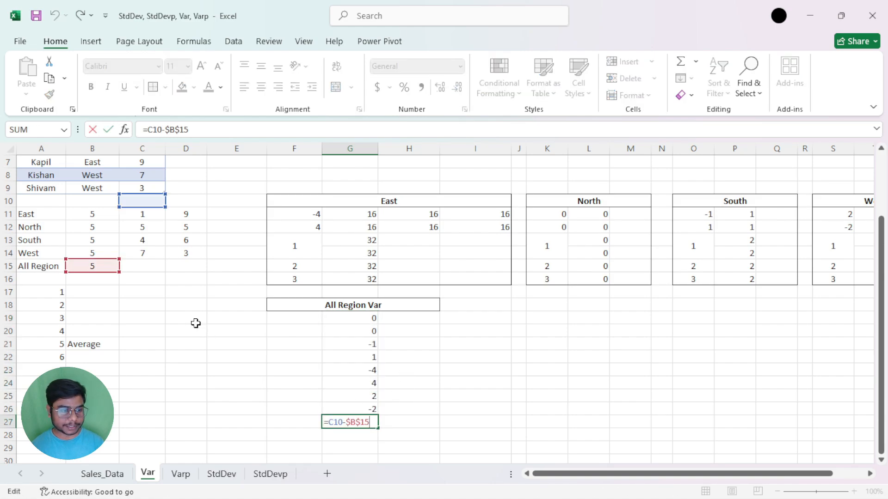
key("Escape")
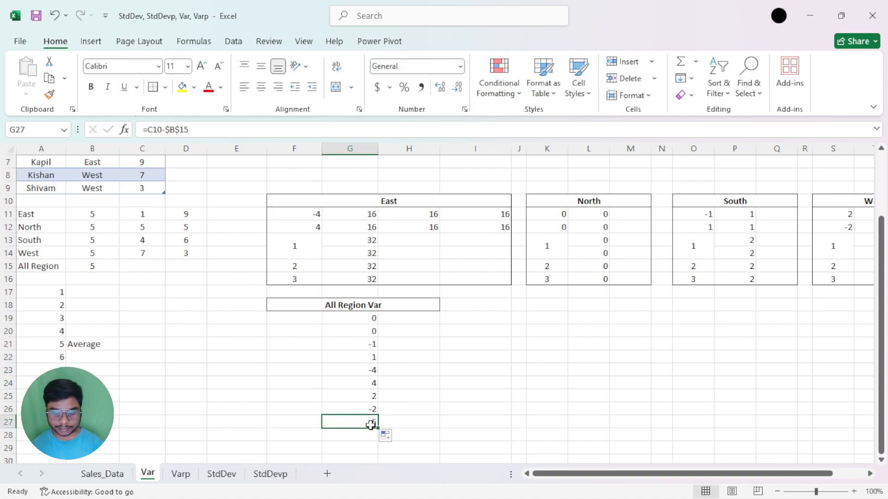
key("Delete")
double_click(361, 409)
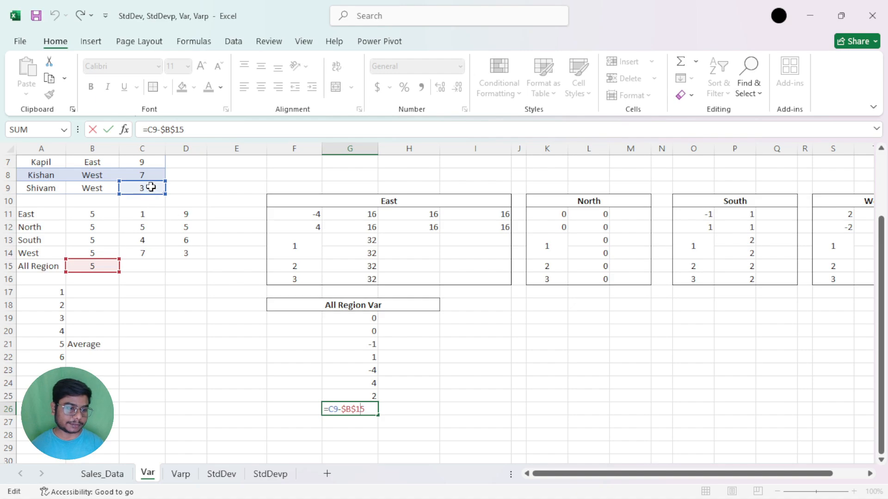
key("Escape")
Step: Square the first All Region deviation by entering =PRODUCT(G19,G19) in H19
scroll(406, 382, "up", 2)
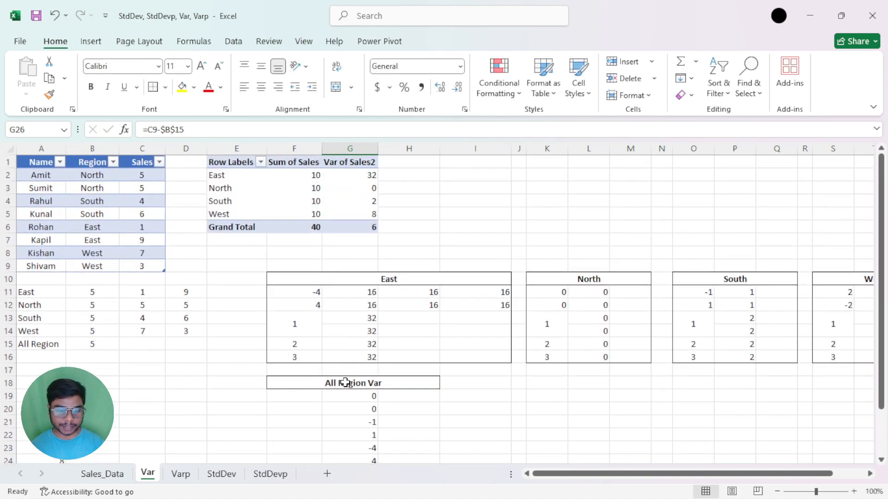
left_click(390, 394)
scroll(511, 392, "down", 2)
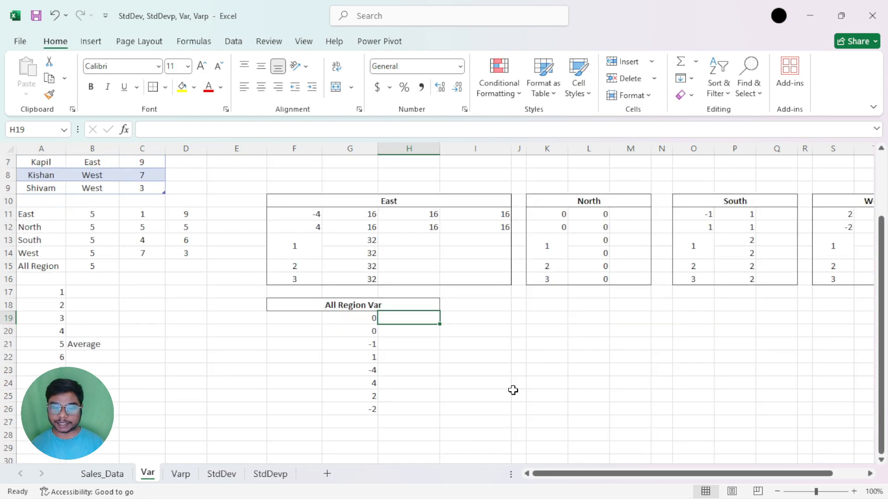
type("=pro")
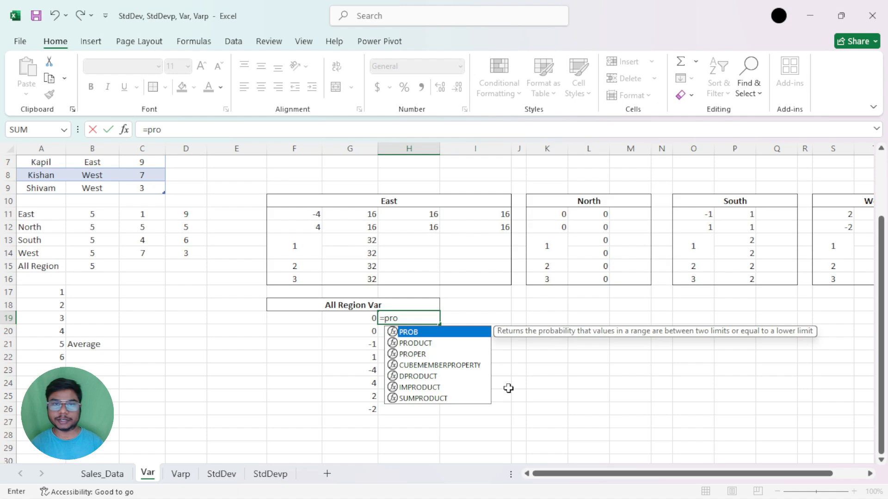
key("Down")
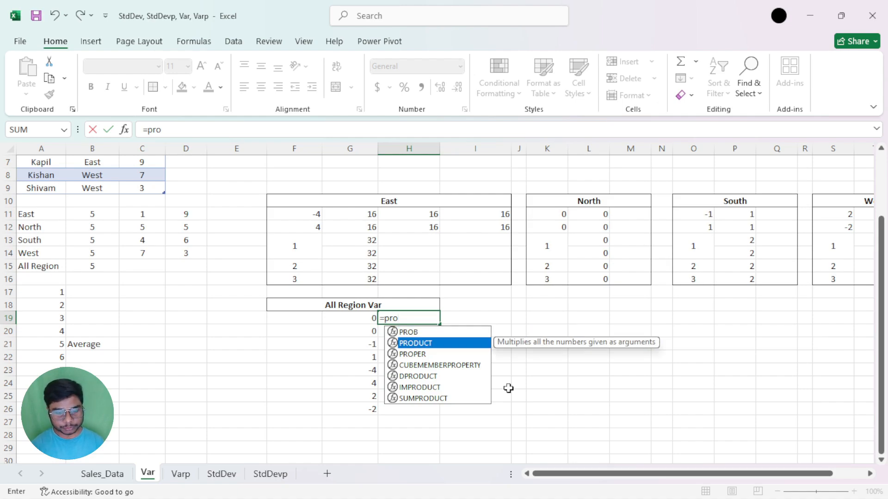
key("Tab")
left_click(372, 318)
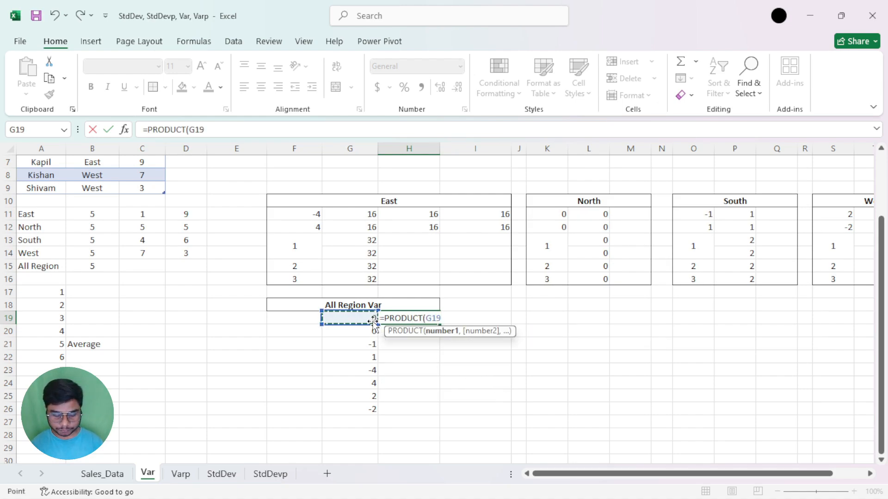
type(",")
left_click(358, 318)
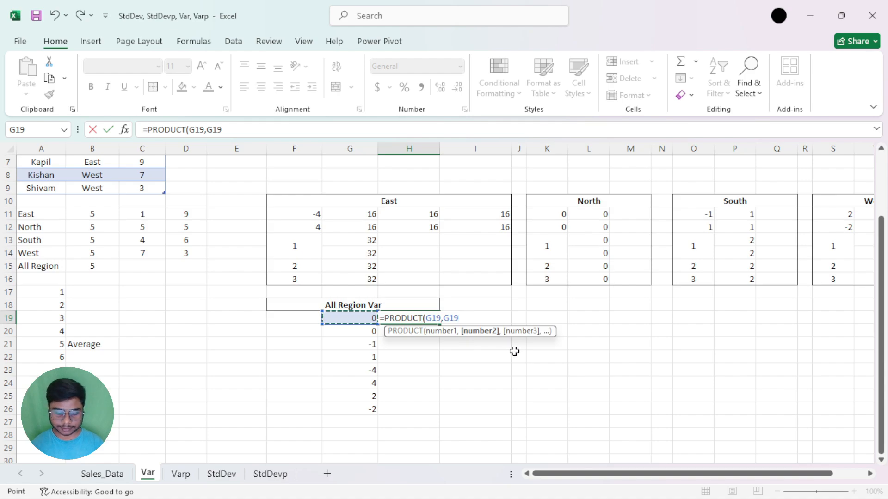
type(")")
key("Return")
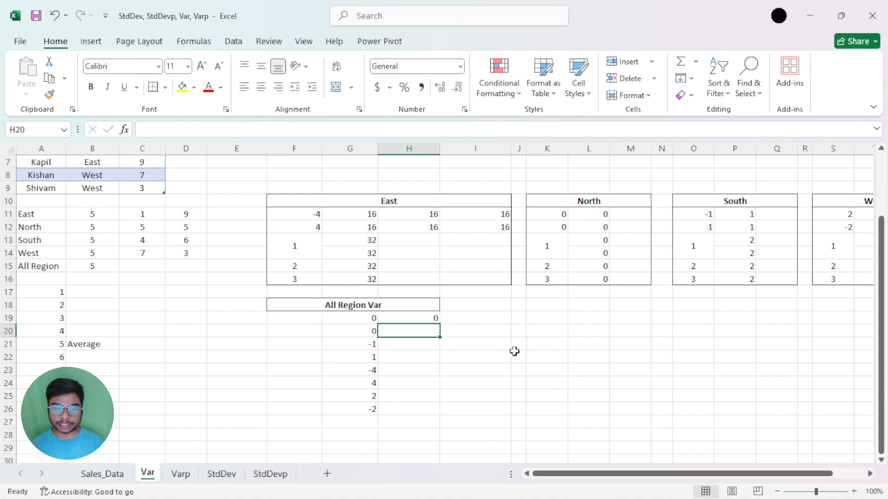
Step: Fill the squared-deviation formula from H19 down to H26
left_click(422, 317)
left_click_drag(439, 324, 446, 403)
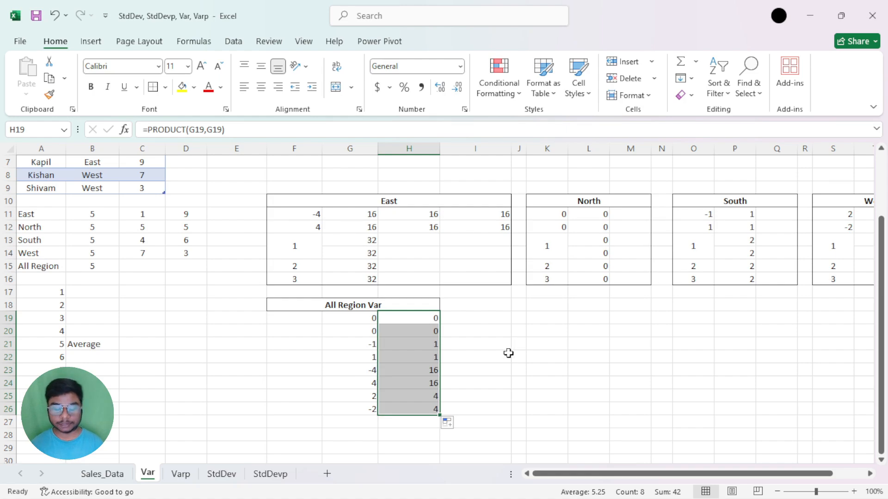
scroll(508, 353, "down", 1)
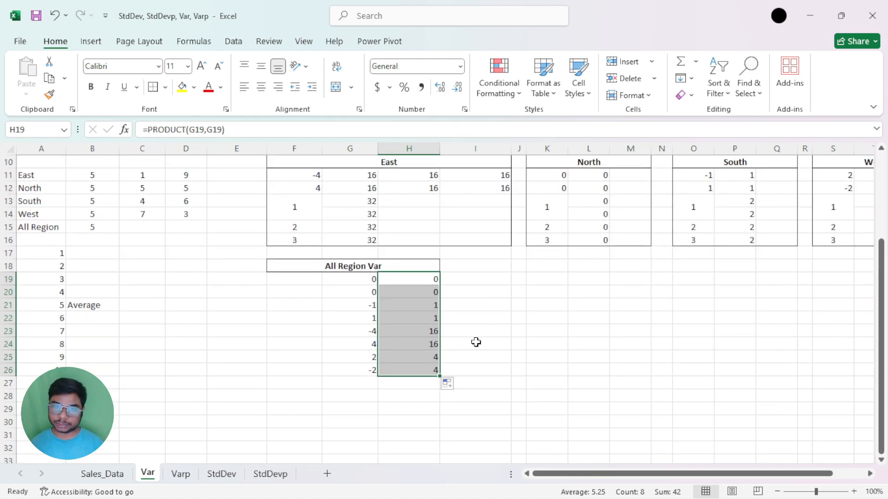
left_click(461, 331)
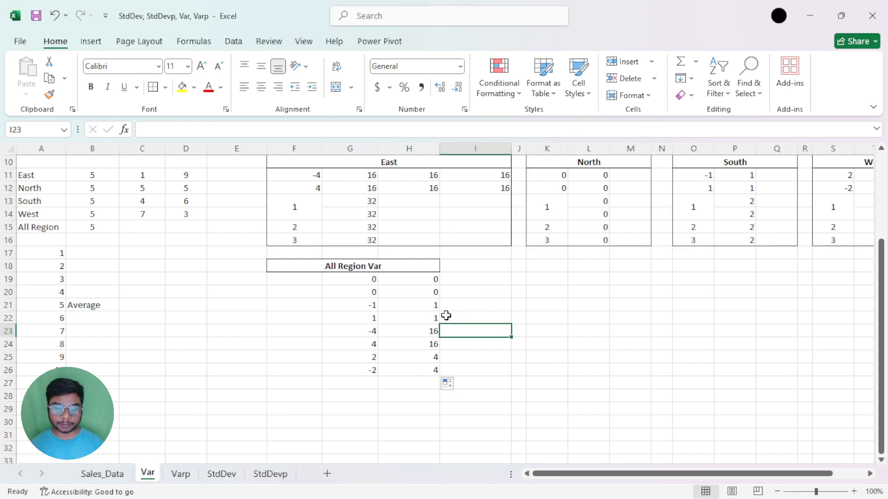
Step: Total the squared deviations in H27 with =SUM(H19:H26)
left_click_drag(419, 275, 420, 369)
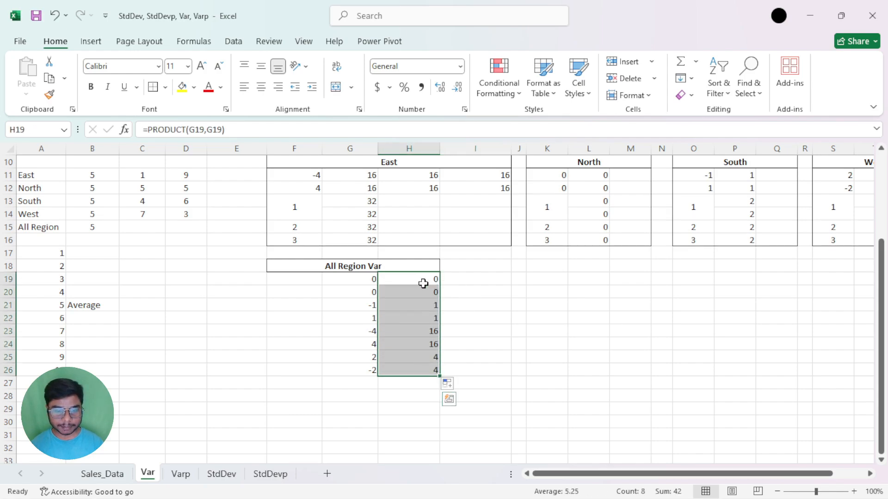
left_click(422, 384)
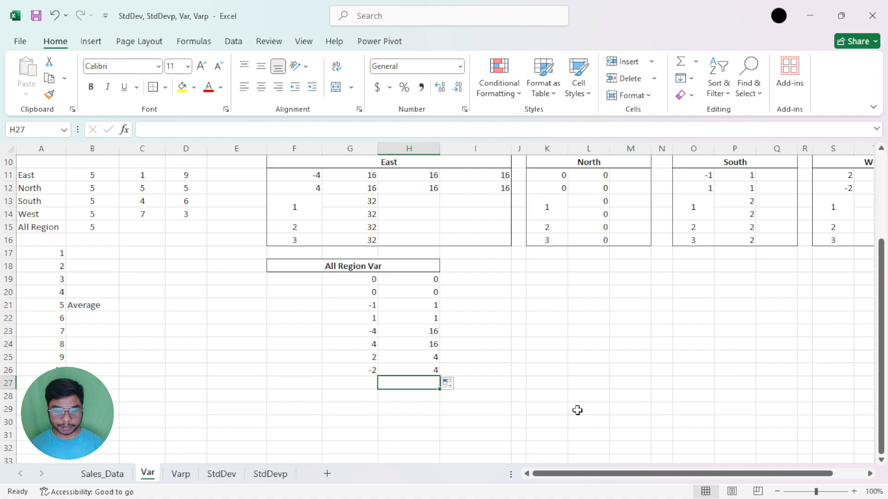
key("alt+equal")
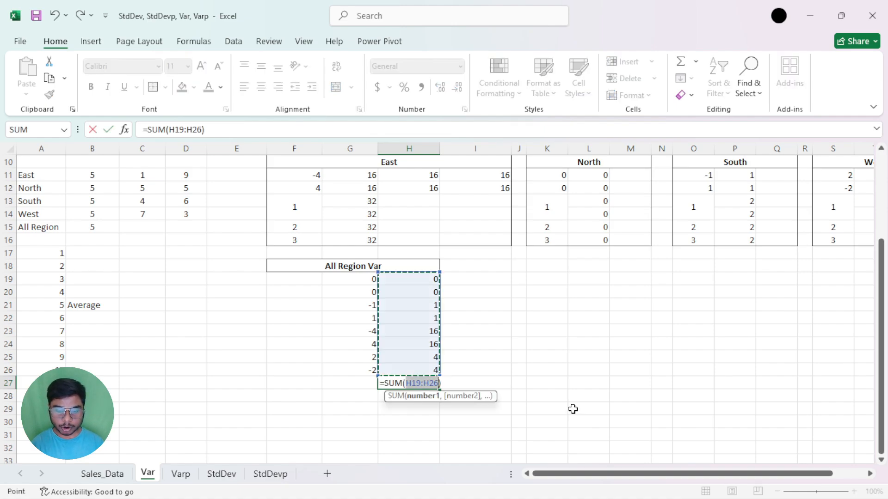
scroll(612, 377, "down", 1)
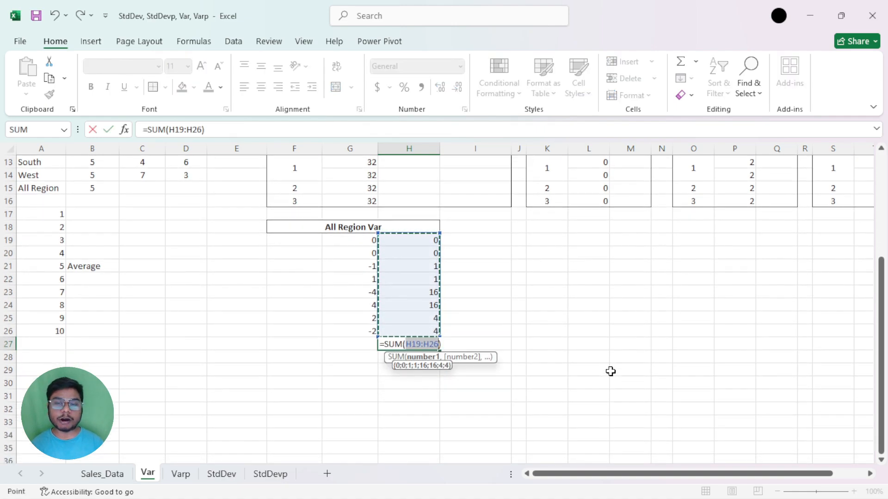
key("Return")
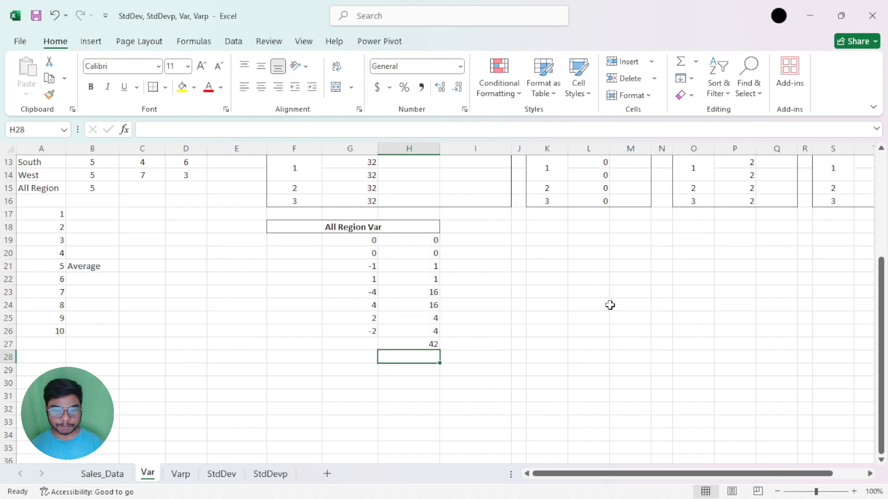
left_click(388, 344)
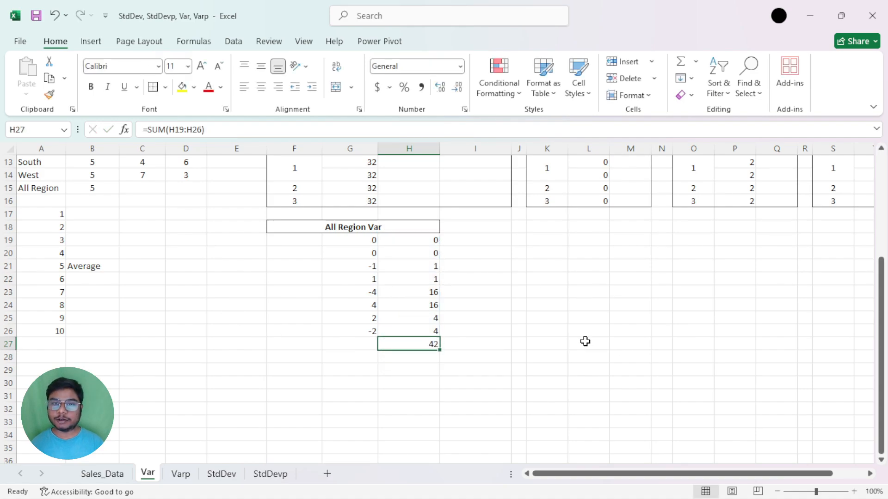
Step: Divide the sum of squares by 7 in H28 with =H27/7 and compare it with the pivot table's grand total variance
left_click(434, 356)
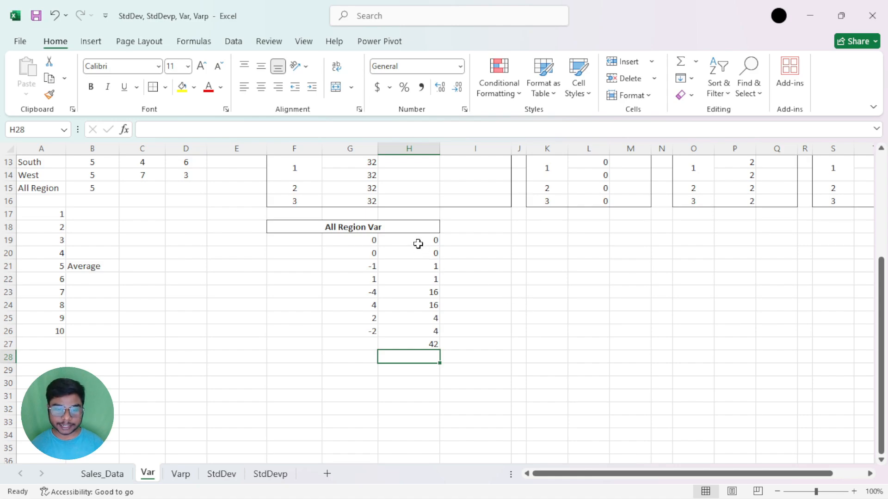
left_click_drag(418, 244, 421, 329)
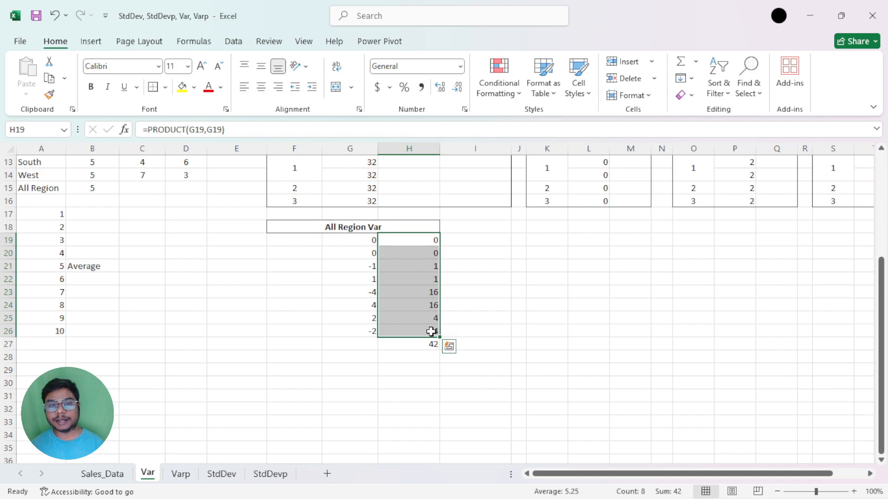
left_click(429, 355)
type("=")
key("Up")
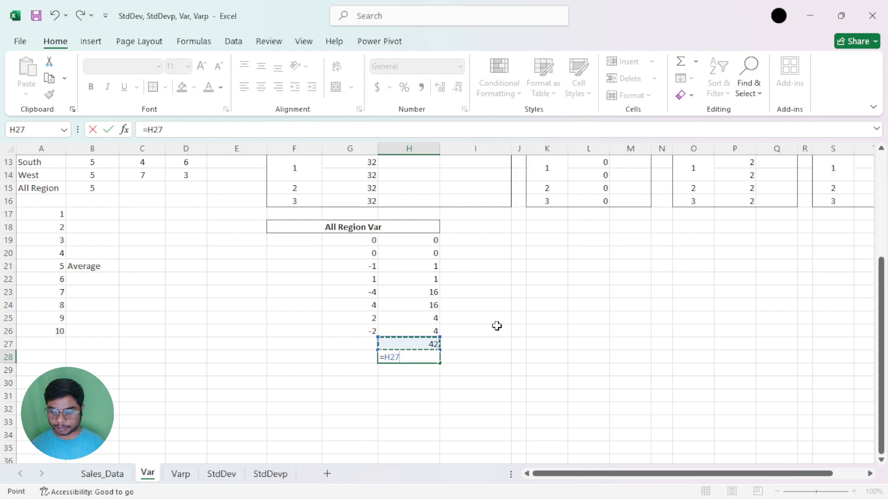
type("/7")
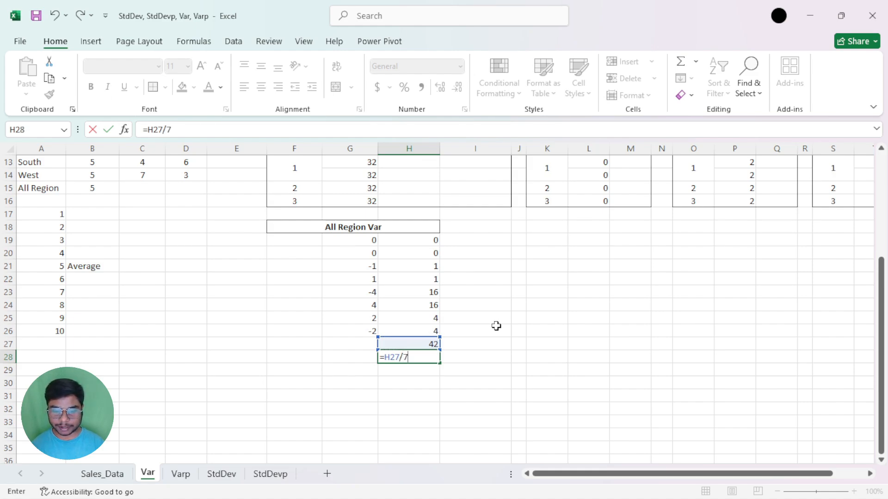
key("Return")
left_click(421, 360)
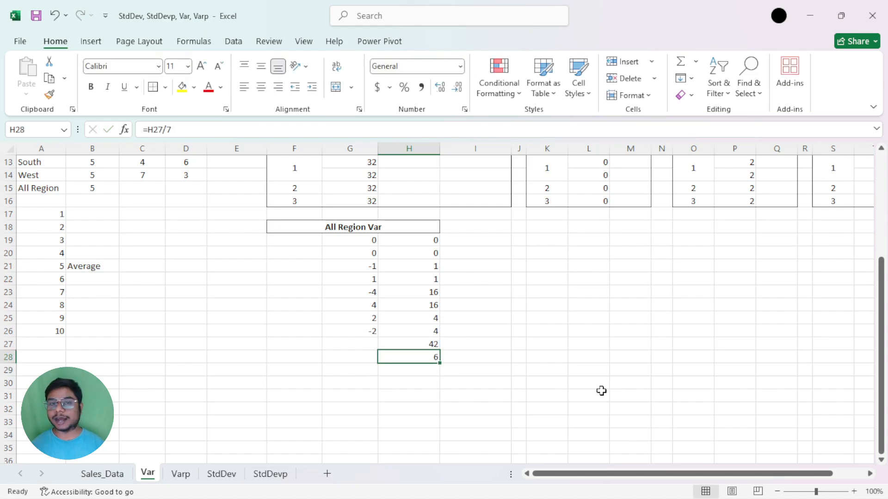
scroll(601, 390, "up", 4)
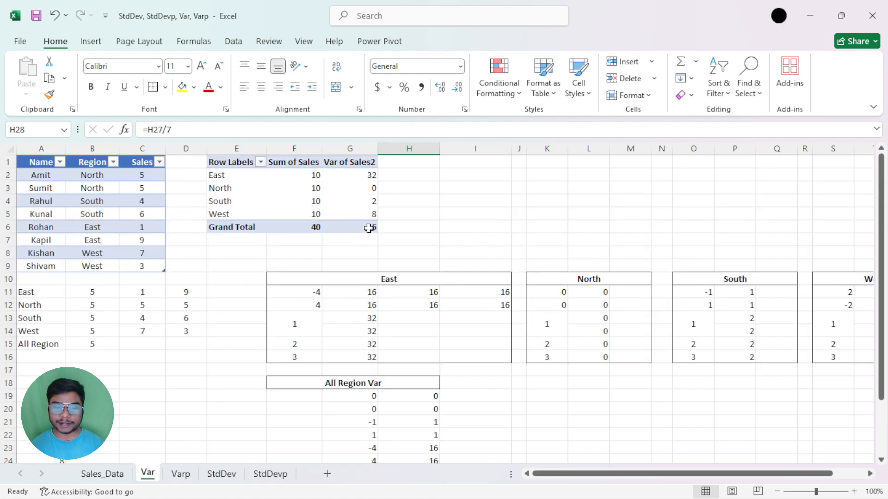
scroll(465, 309, "down", 4)
Step: Enter the one-cell variance formula =SUM(H19:H26)/(COUNT(H19:H26)-1) in H29
left_click(429, 368)
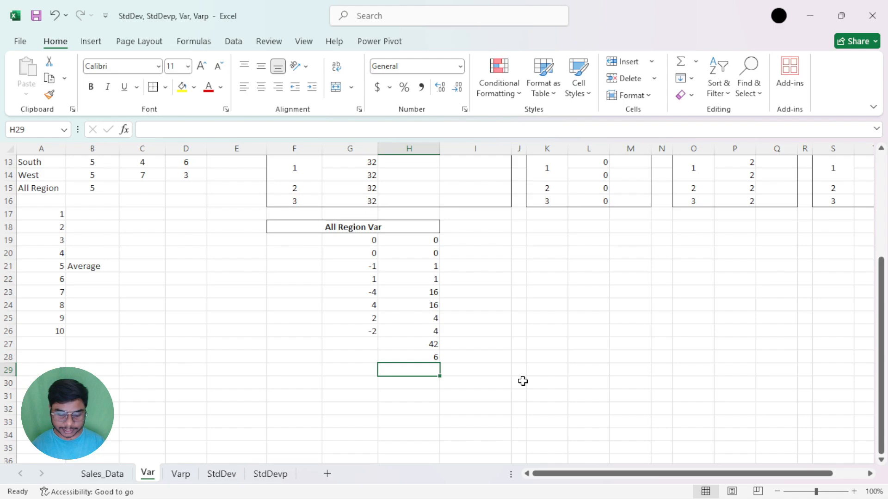
type("=si")
key("BackSpace")
type("u")
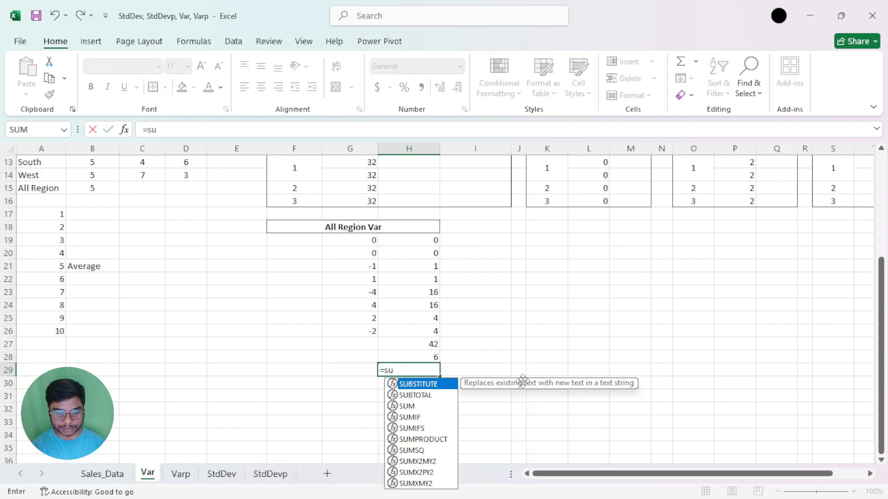
type("m(")
left_click_drag(416, 238, 414, 331)
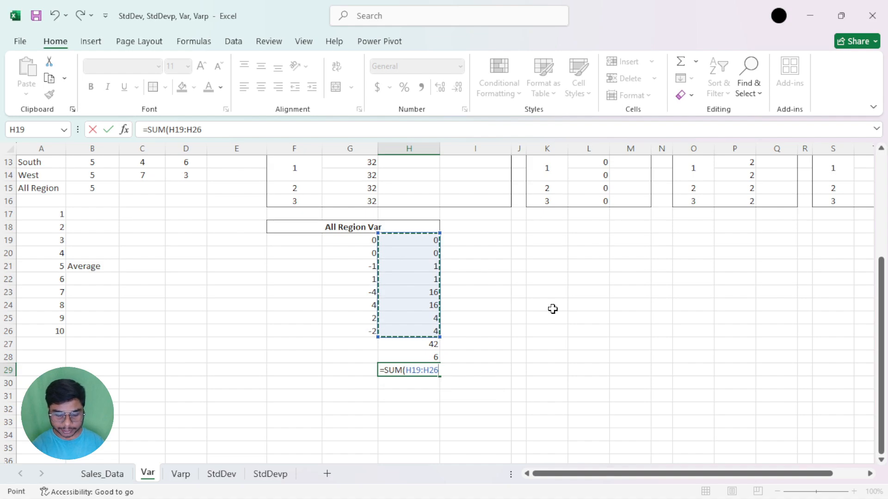
type(")")
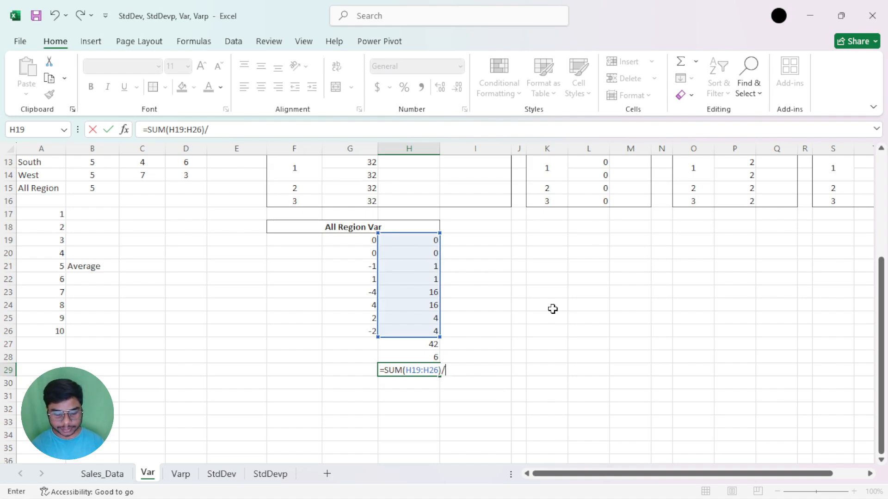
type("/(count(")
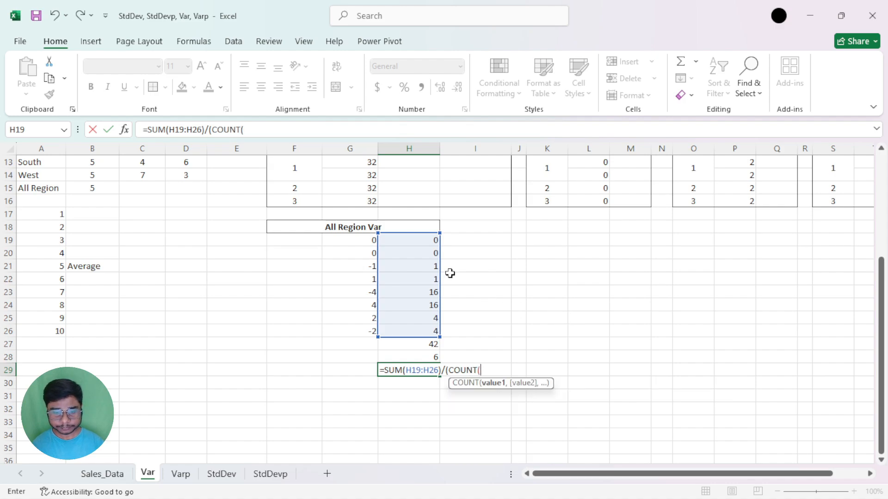
left_click_drag(422, 240, 418, 332)
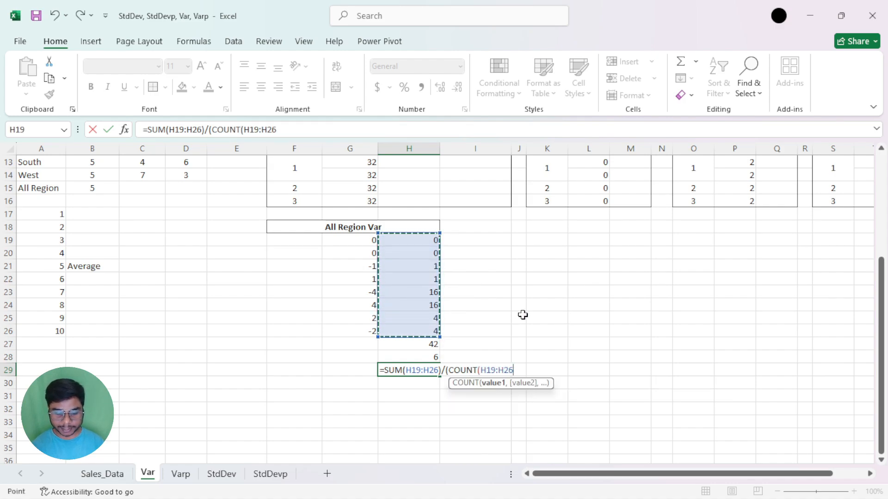
type(")-1")
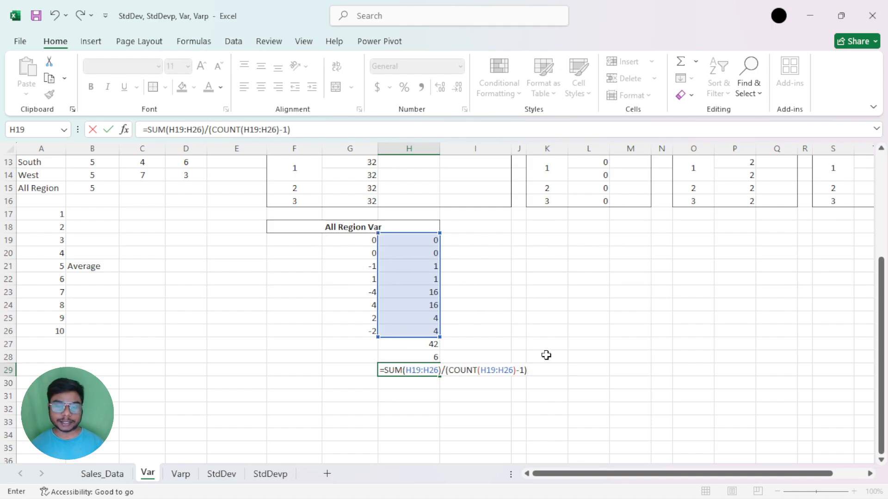
key("Return")
Step: Calculate the sample variance of all Sales values in C2:C9 with the VAR.S function in H30
type("=var")
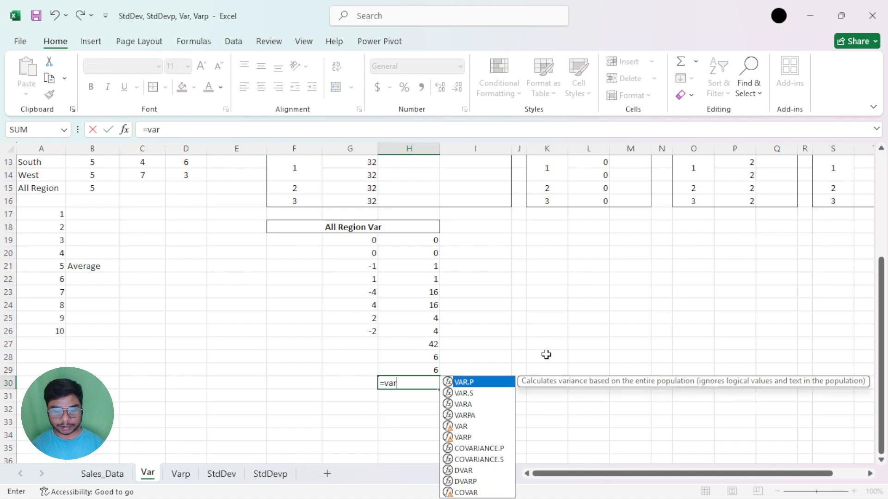
key("Down")
key("Tab")
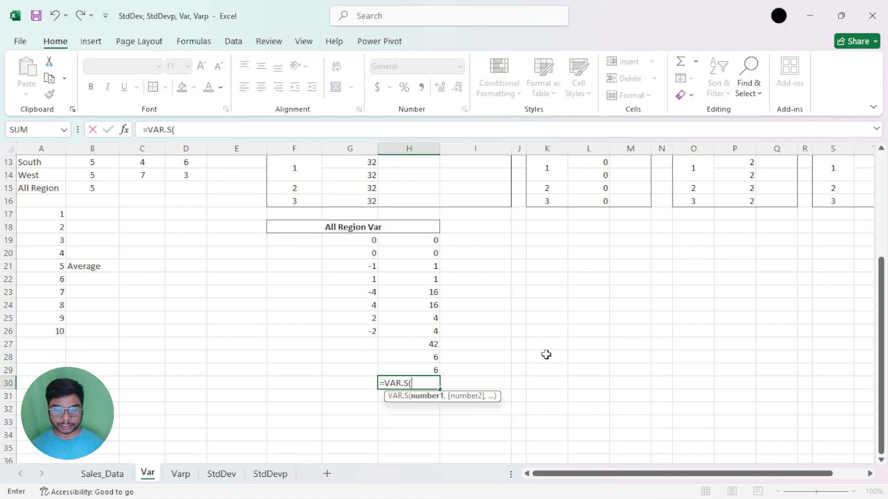
scroll(377, 252, "up", 4)
left_click_drag(133, 175, 142, 264)
key("Return")
scroll(574, 353, "down", 3)
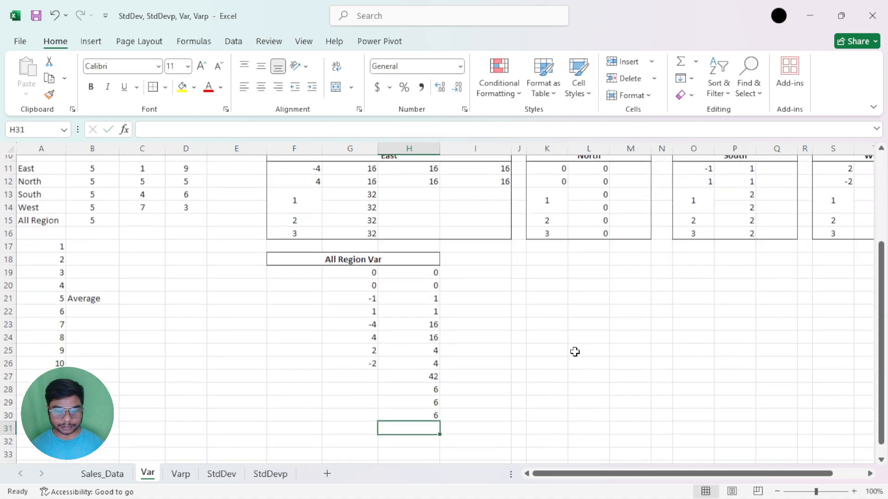
Step: Merge G27:G28 below the All Region Var deviations and number the methods 1, 2 and 3 down through G30
left_click(359, 323)
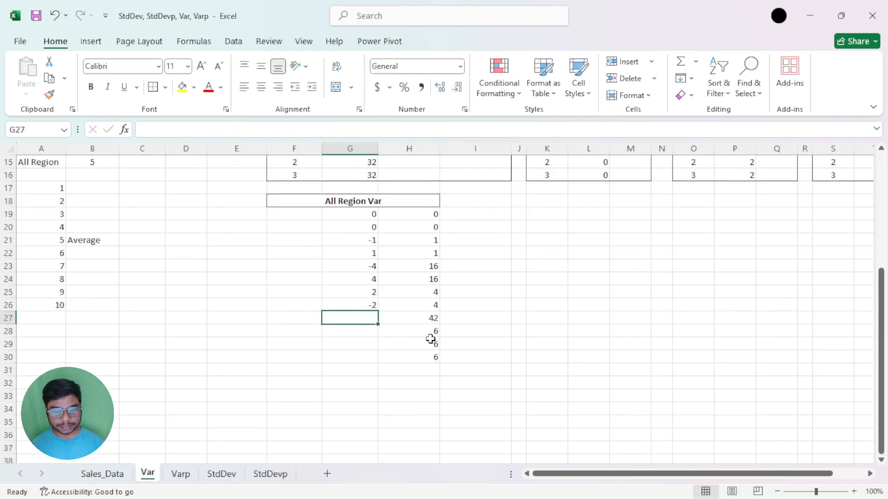
left_click_drag(359, 320, 355, 333)
scroll(454, 327, "up", 1)
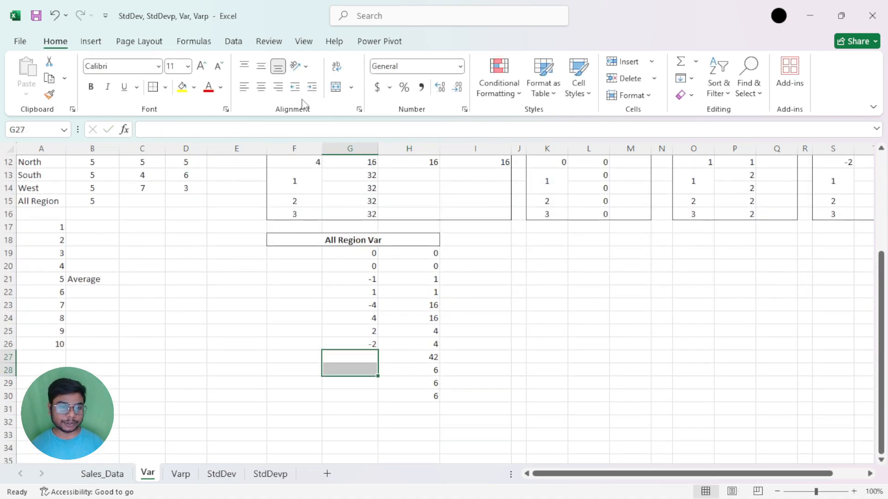
left_click(336, 88)
type("a")
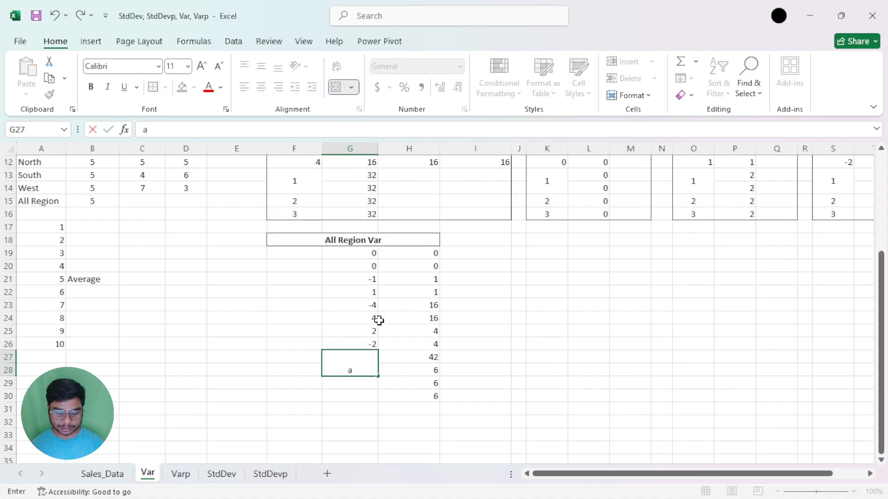
key("Return")
type("2")
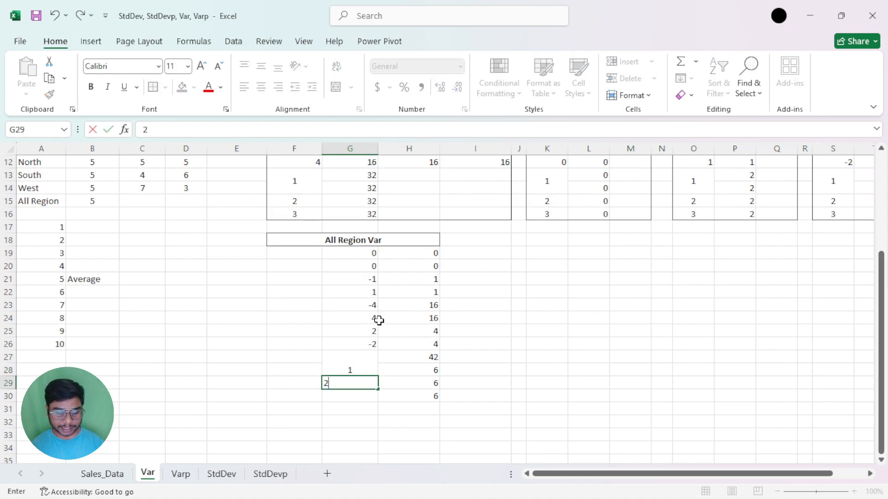
key("Return")
type("3")
key("Return")
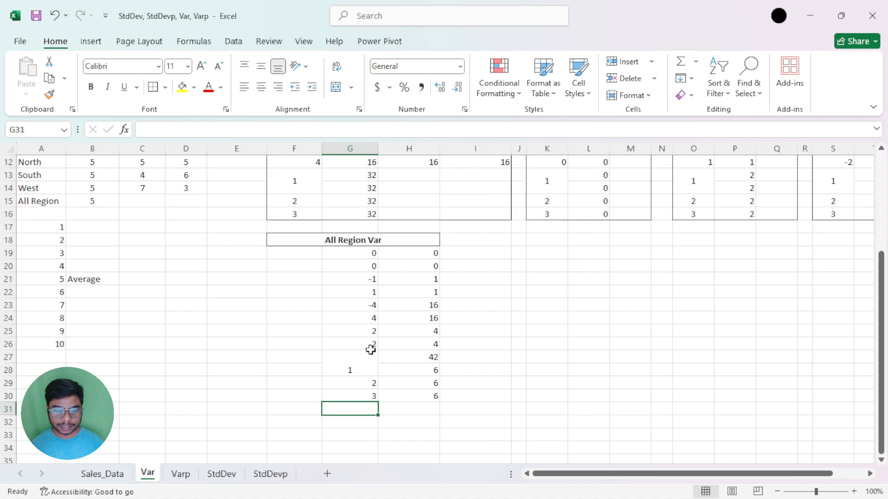
Step: Center the method numbers in G27:G30 both horizontally and vertically
left_click_drag(361, 368, 362, 393)
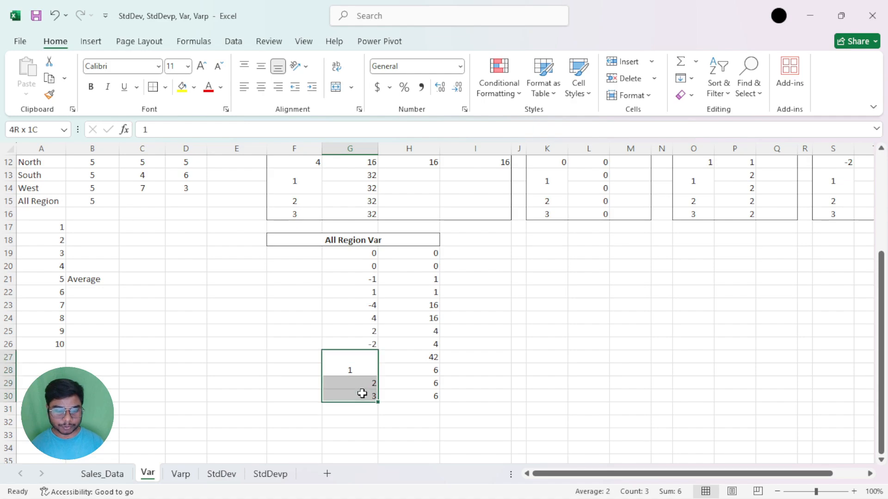
left_click(261, 67)
left_click(262, 89)
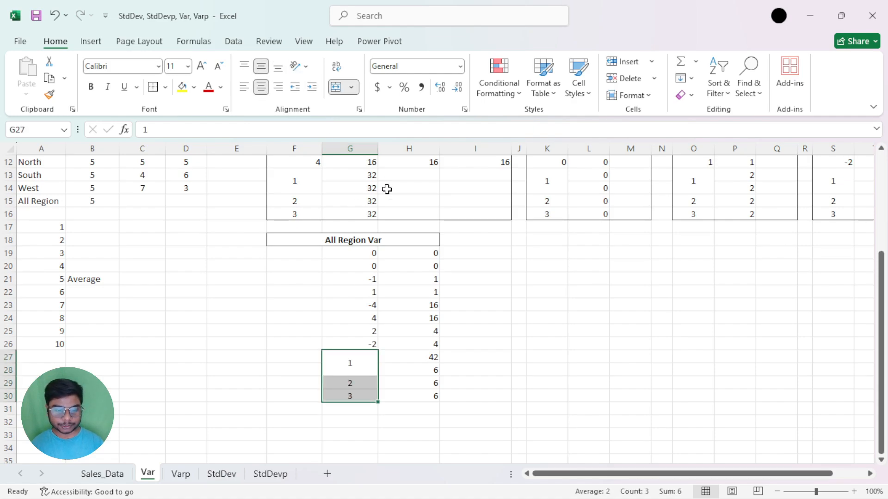
left_click(584, 344)
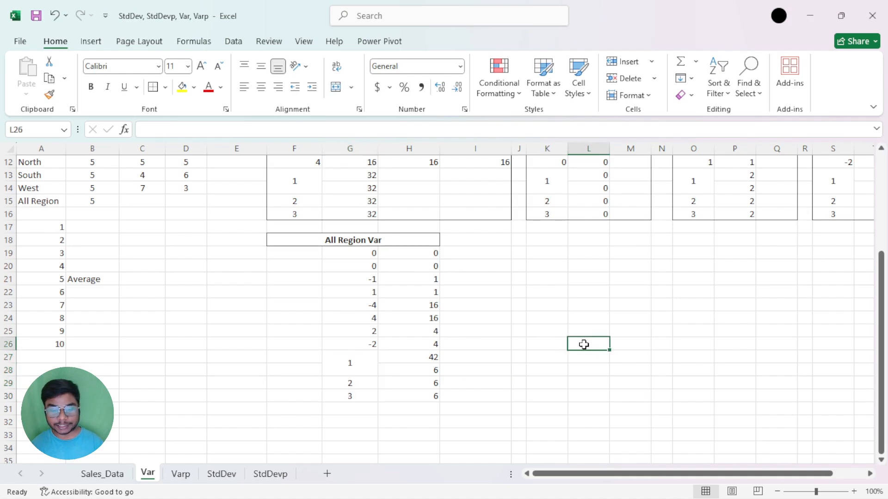
Step: Put an outside border around the All Region Var block F18:H30
scroll(585, 345, "up", 2)
left_click_drag(314, 321, 402, 438)
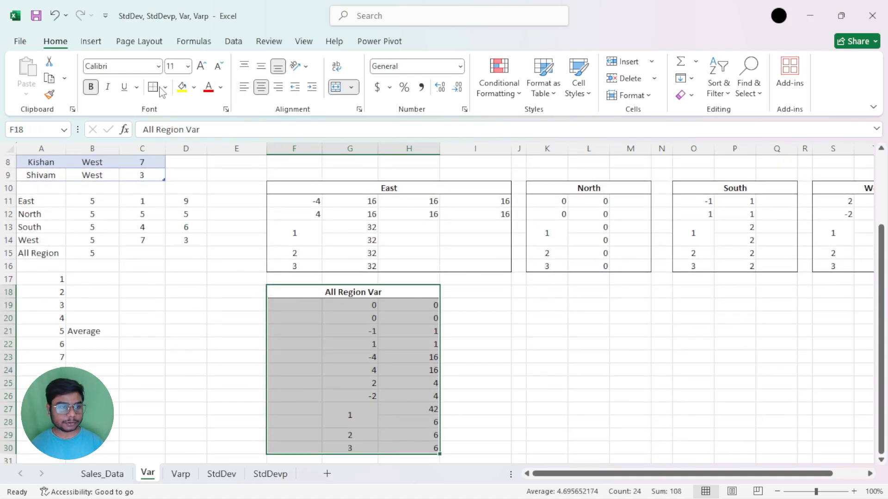
left_click(545, 320)
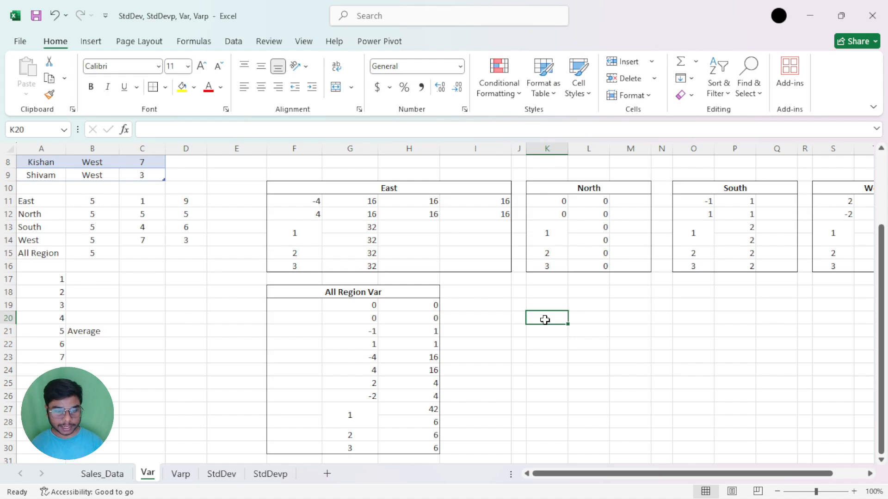
Step: Build the empty pivot table on the Varp sheet with Region in the rows and Sales added twice as values
scroll(443, 309, "up", 3)
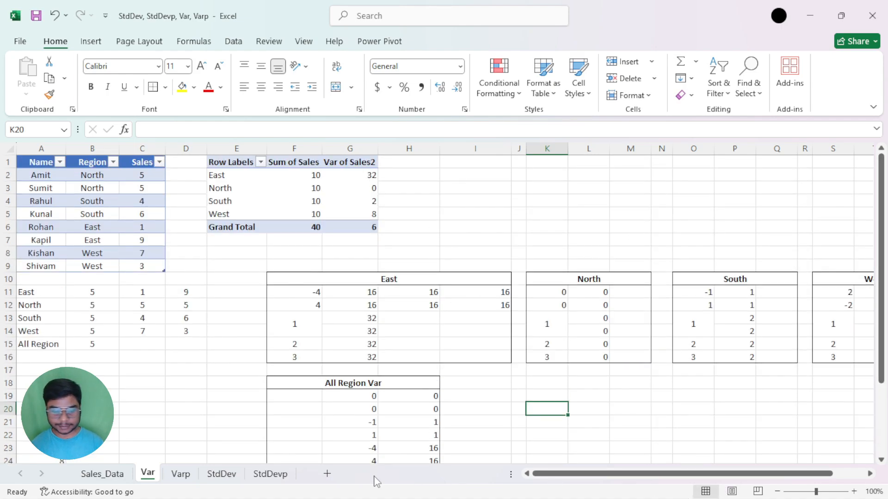
left_click(179, 474)
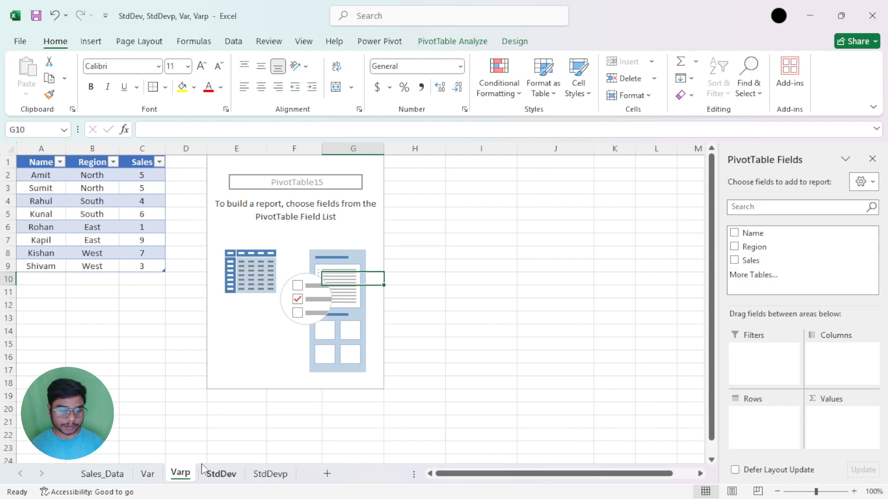
left_click(149, 475)
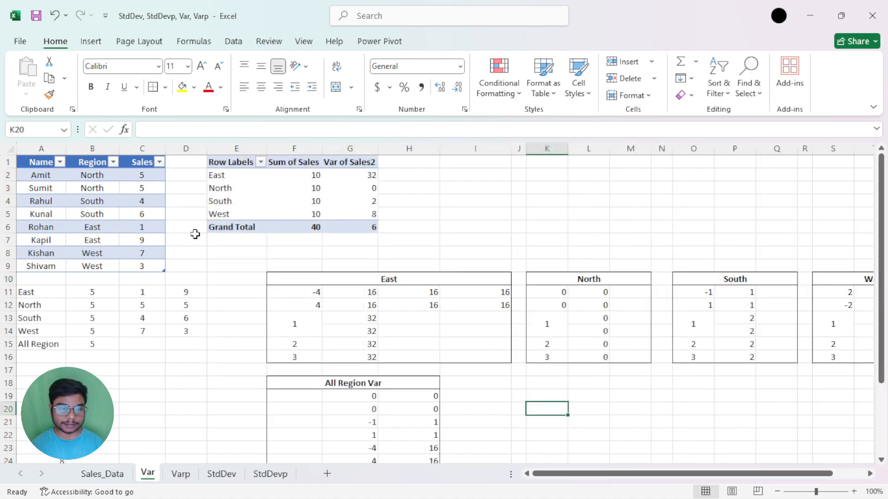
left_click(180, 474)
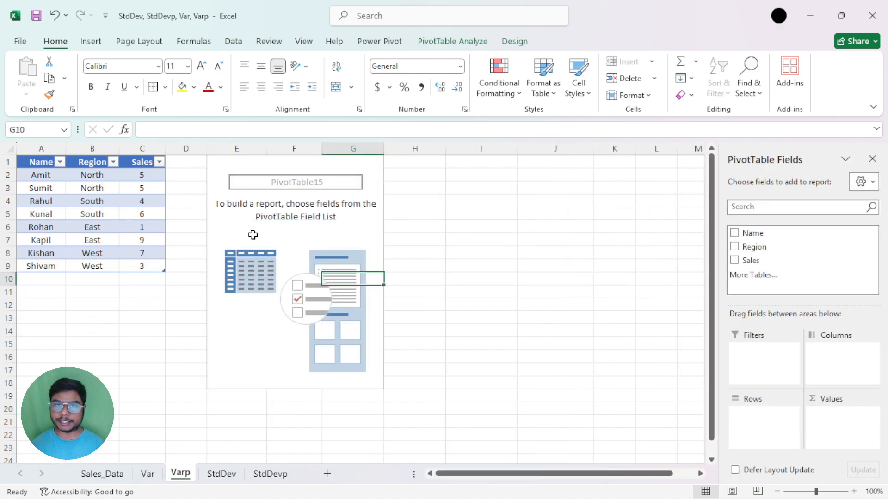
left_click(277, 193)
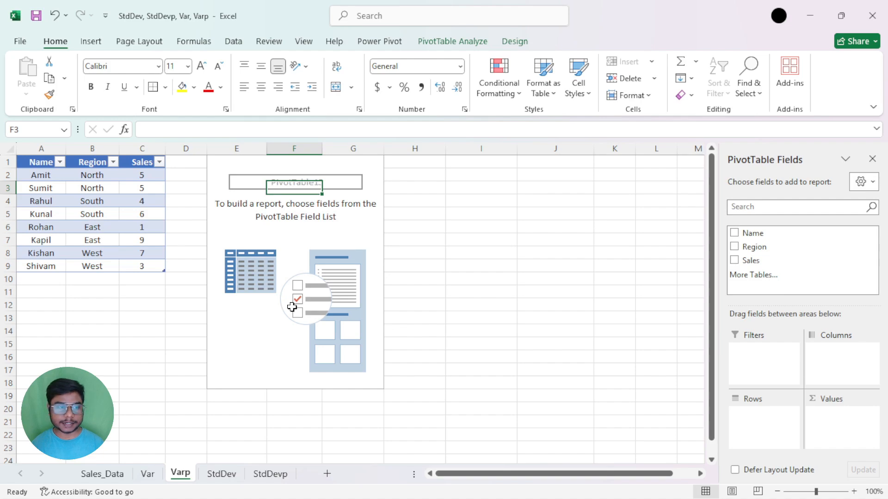
left_click_drag(751, 248, 747, 430)
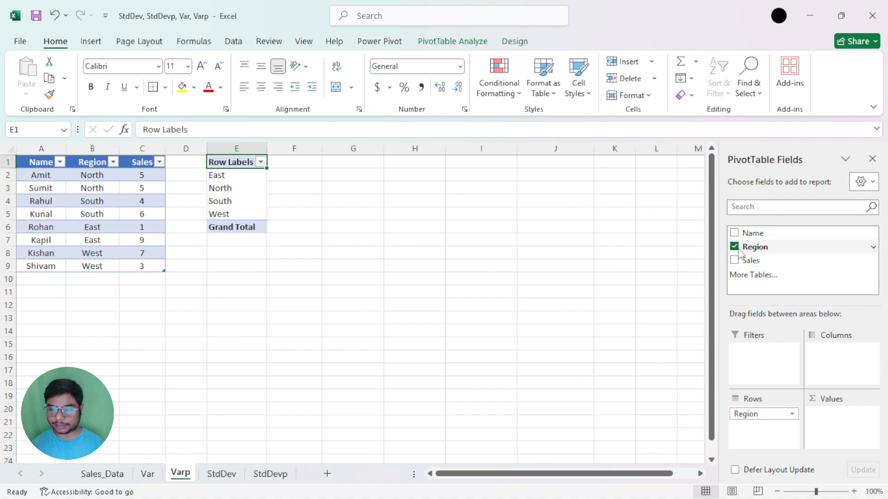
left_click_drag(749, 260, 841, 430)
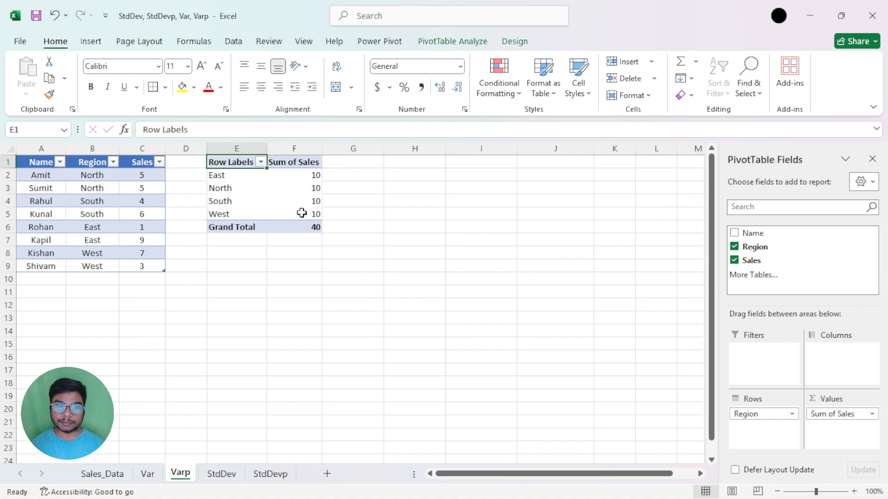
left_click(294, 162)
left_click_drag(751, 260, 823, 435)
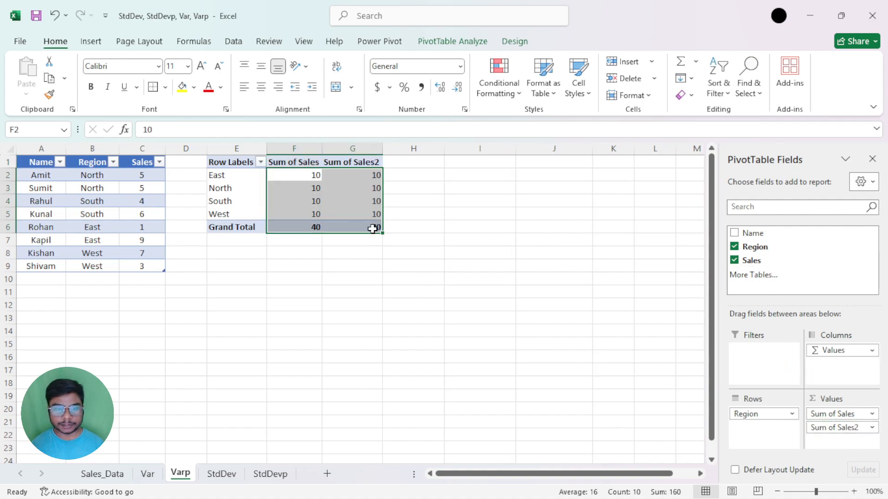
Step: Summarize the second Sales value field of the pivot table by Varp
left_click(332, 162)
double_click(354, 164)
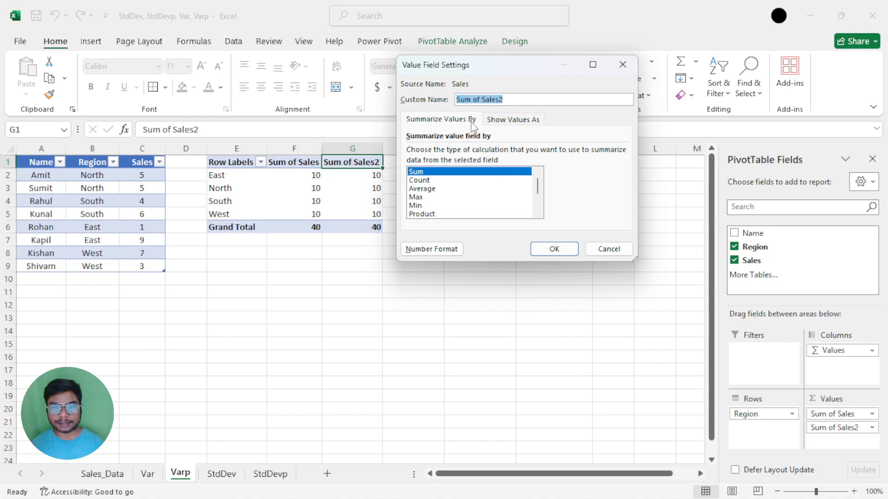
left_click_drag(534, 190, 469, 211)
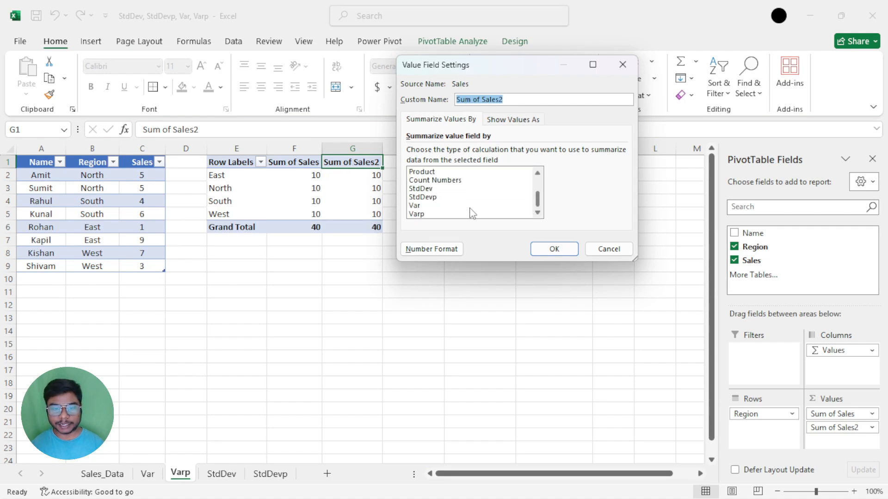
left_click(422, 215)
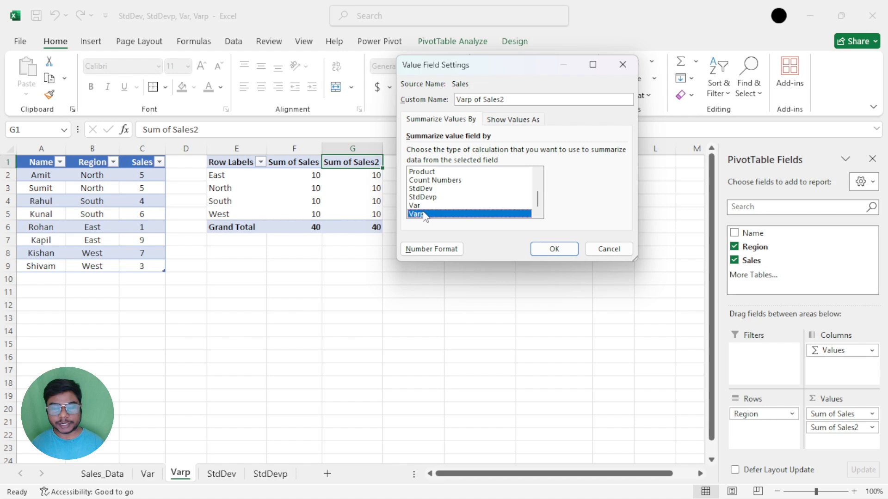
left_click(547, 248)
Step: Examine the Varp results for each region and compare them with the variances on the Var sheet
left_click_drag(369, 177, 373, 228)
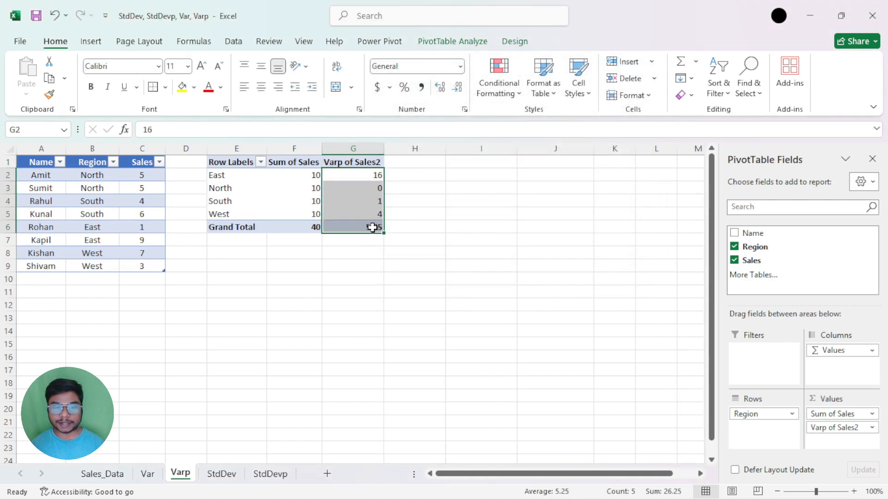
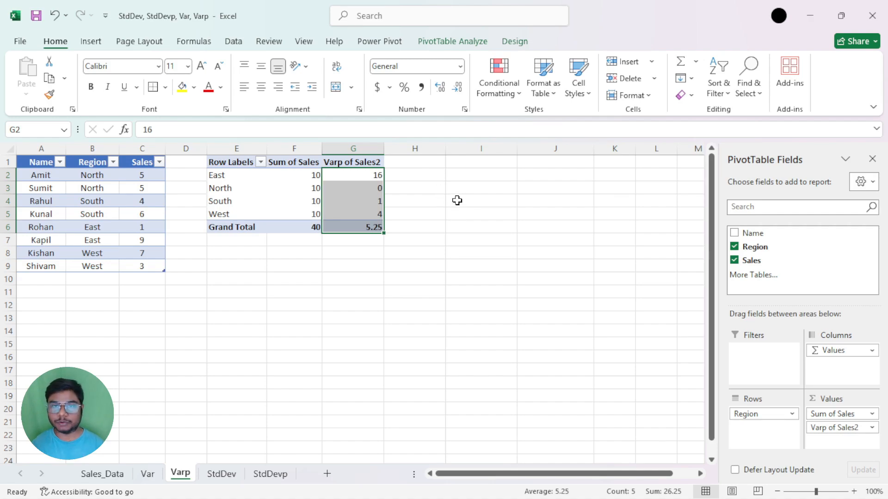
left_click(368, 188)
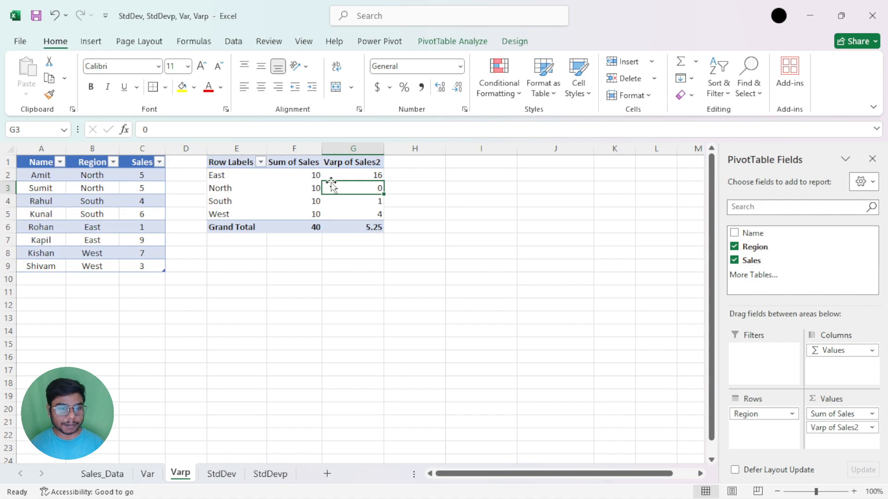
left_click(358, 176)
left_click(365, 191)
left_click(372, 201)
left_click(373, 214)
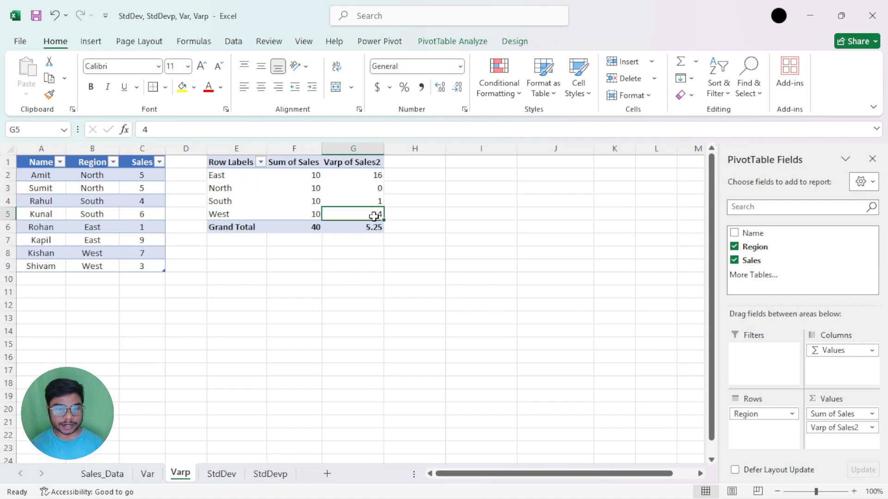
left_click(147, 474)
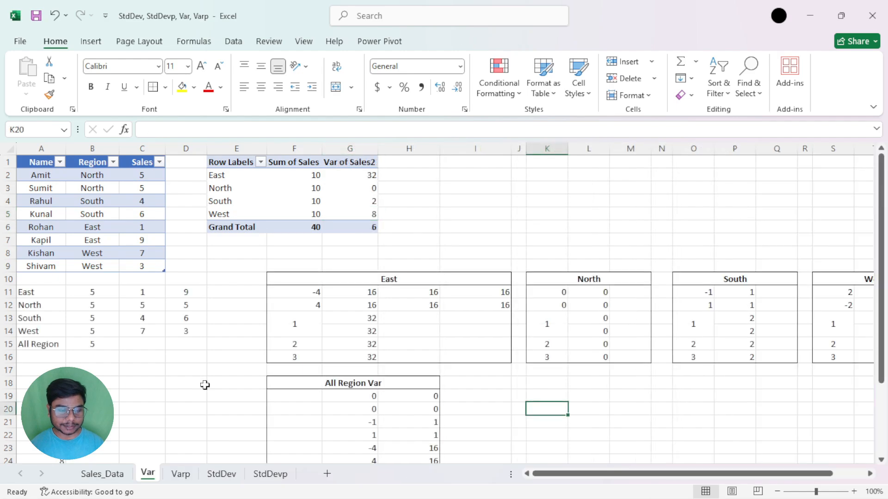
left_click(181, 474)
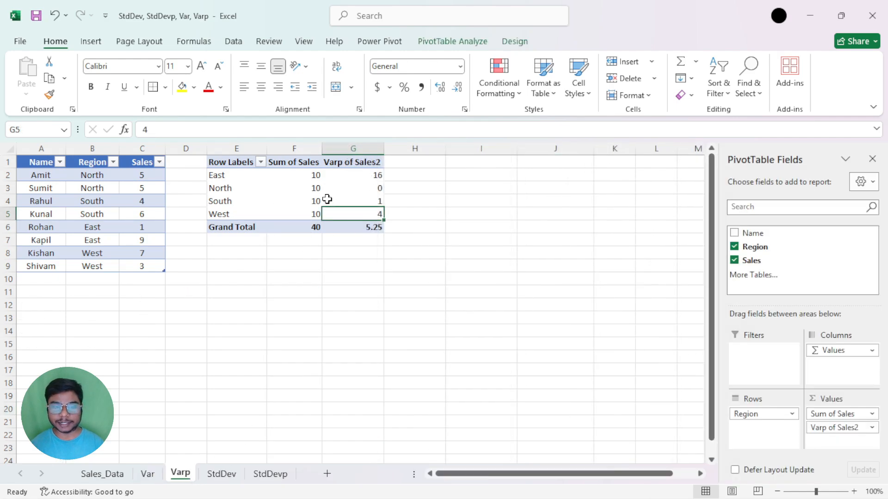
left_click(148, 474)
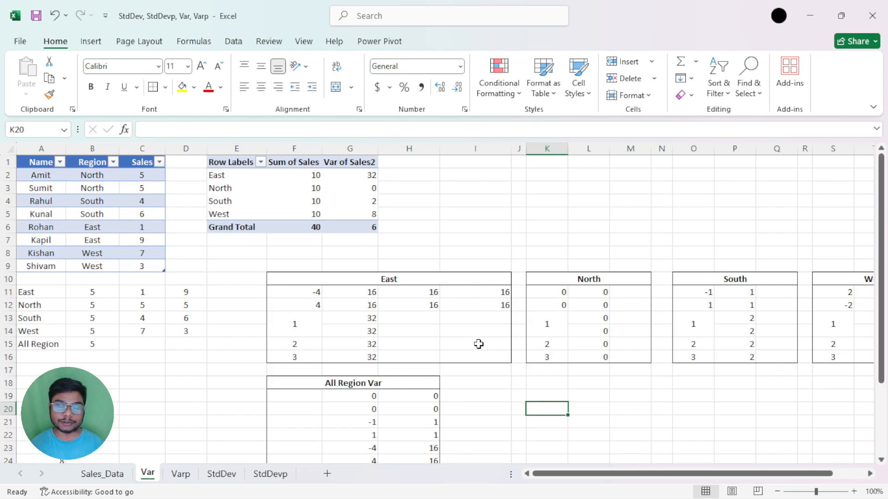
left_click(180, 474)
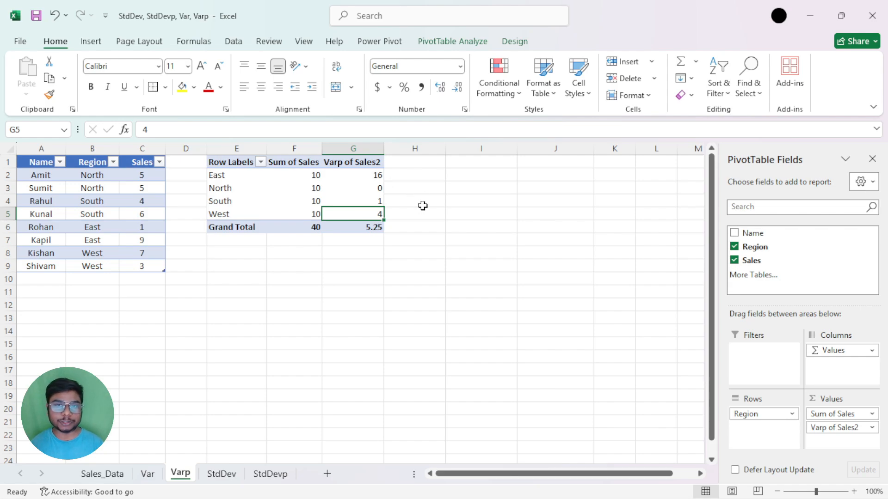
Step: Copy the manual variance workings in A10:U31 on the Var sheet
left_click(149, 474)
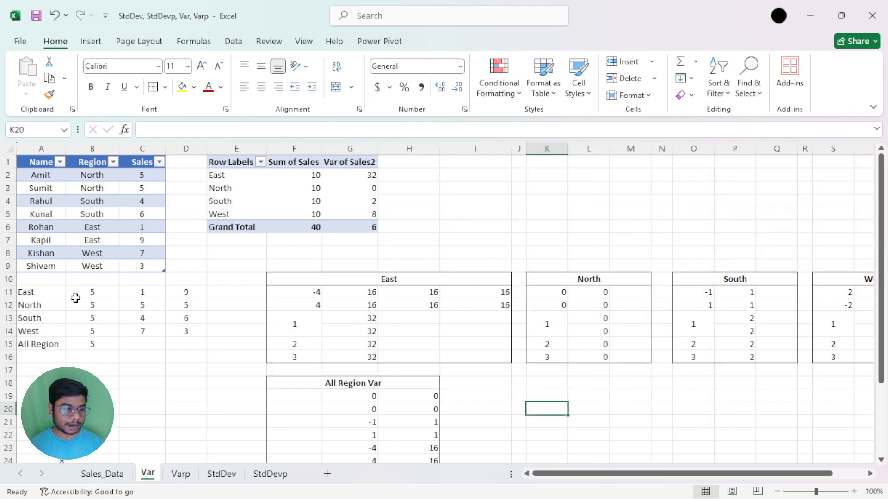
left_click_drag(39, 292, 178, 341)
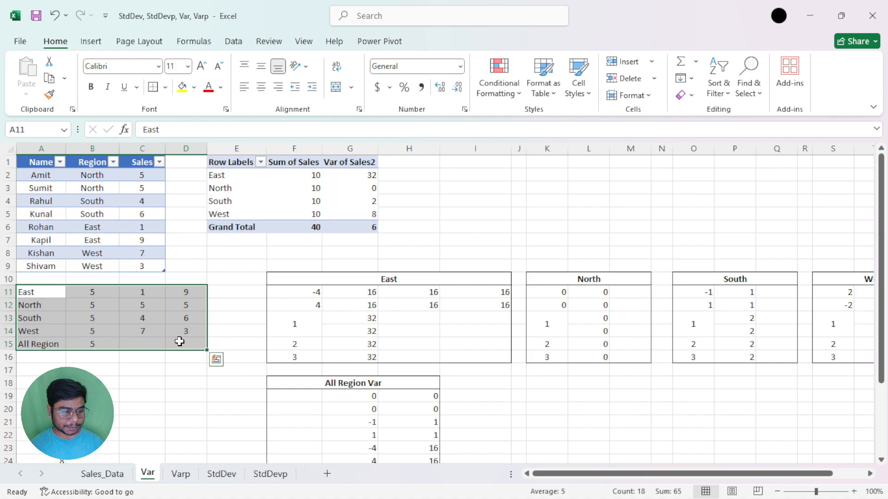
key("ctrl+c")
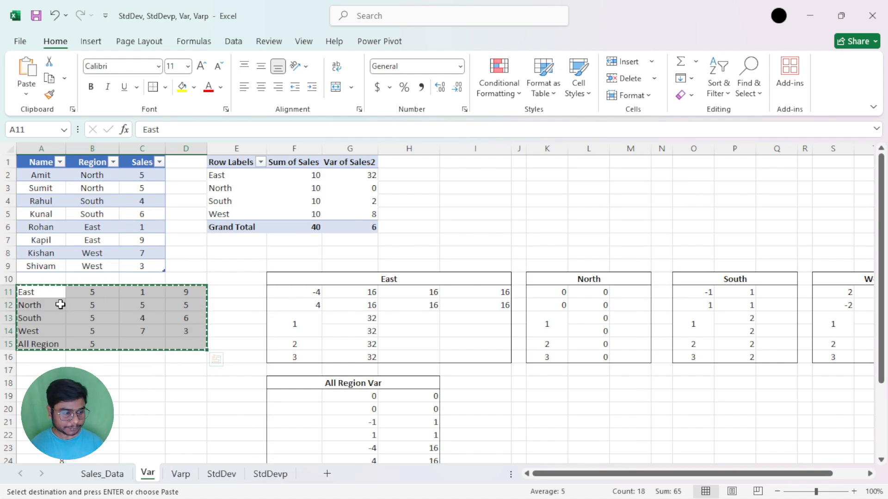
left_click_drag(46, 293, 182, 408)
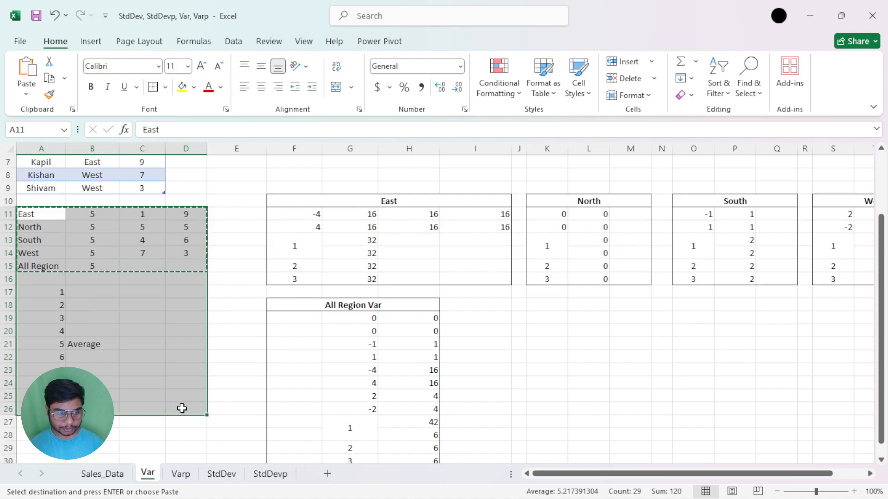
left_click_drag(33, 200, 715, 447)
key("ctrl+c")
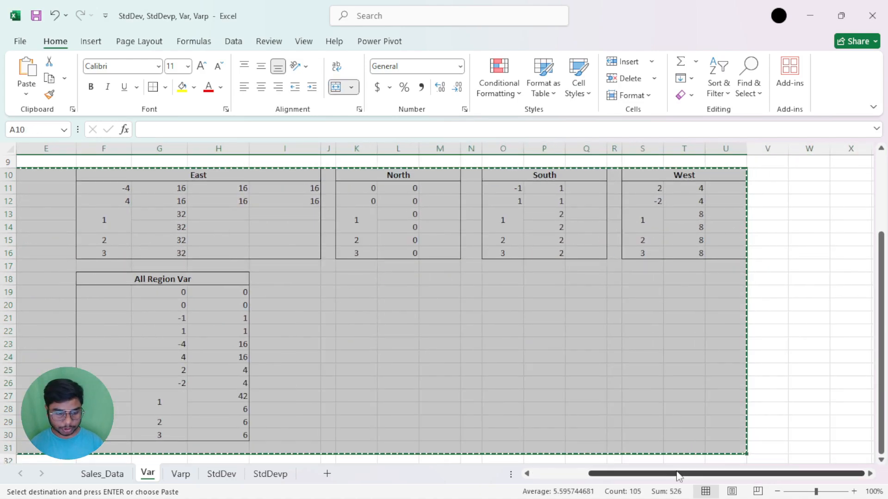
Step: Paste the copied workings on the Varp sheet starting at cell A11
left_click(180, 474)
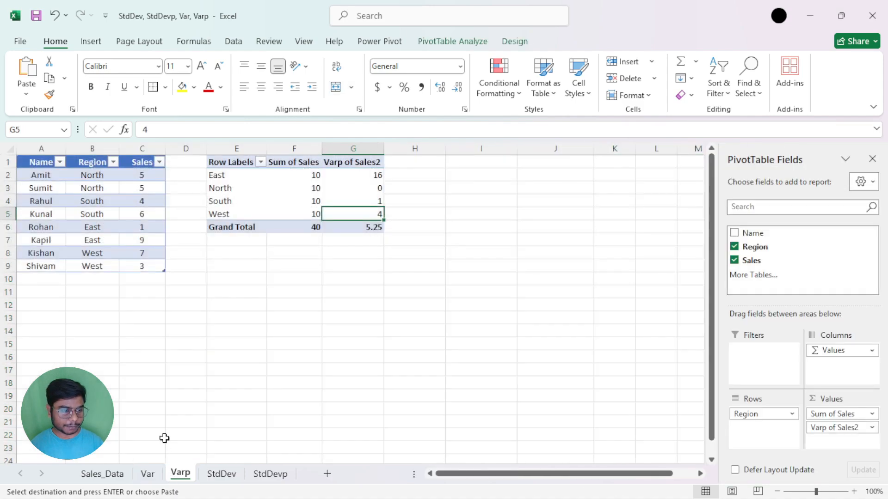
left_click(24, 291)
key("ctrl+v")
key("Escape")
left_click(258, 346)
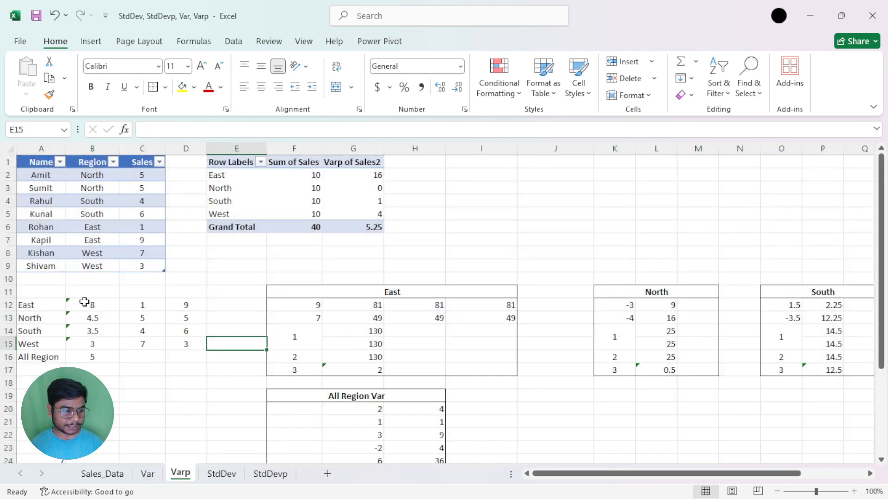
Step: Correct the East average formula in B12 to average the East sales in C6:C7
left_click(84, 302)
double_click(87, 305)
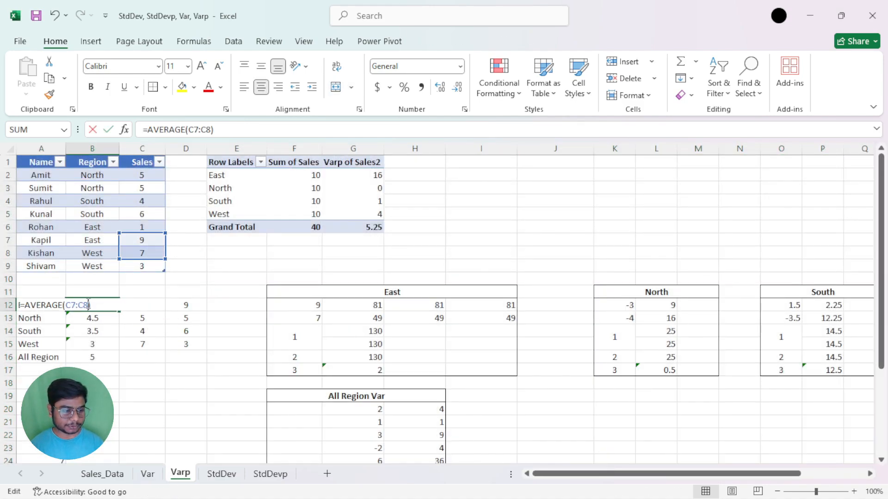
key("Escape")
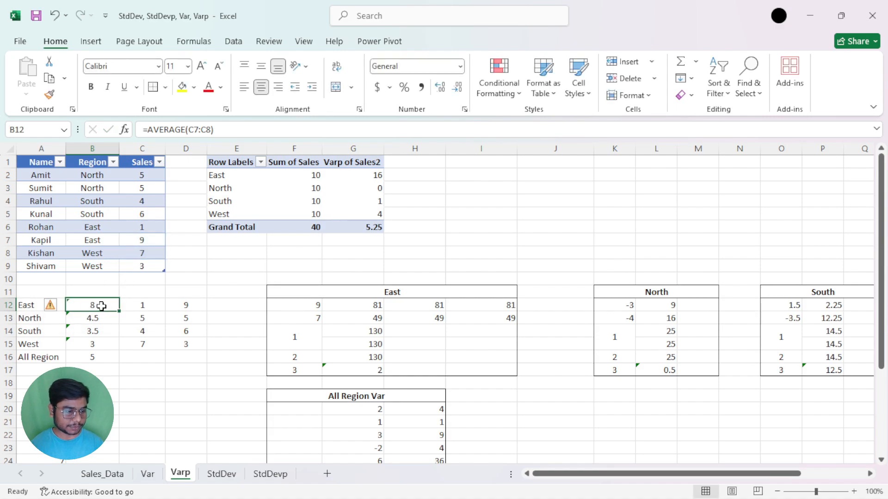
double_click(100, 305)
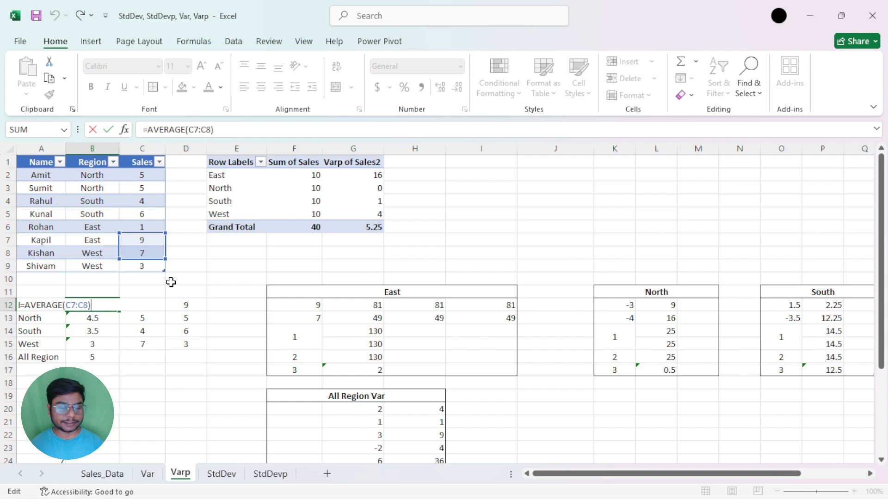
left_click(77, 305)
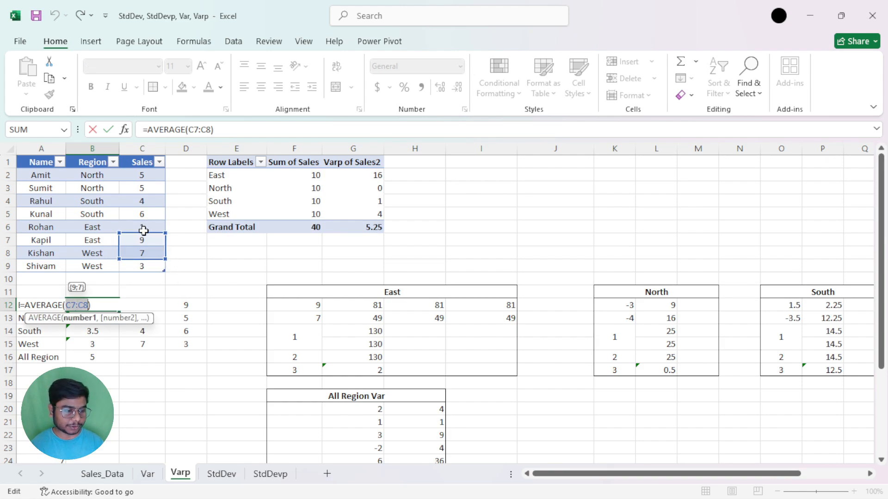
left_click_drag(143, 227, 145, 238)
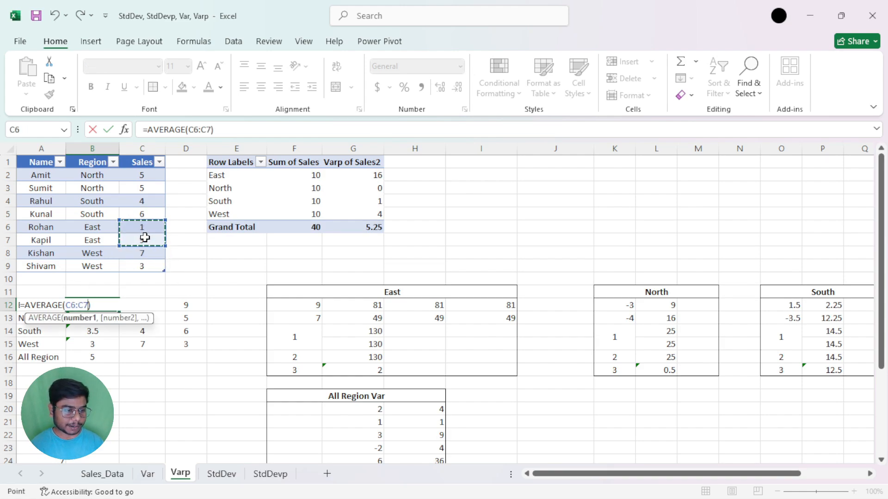
key("Return")
Step: Correct the North average in B13 to use C2:C3 and the South average in B14 to use C4:C5
double_click(93, 318)
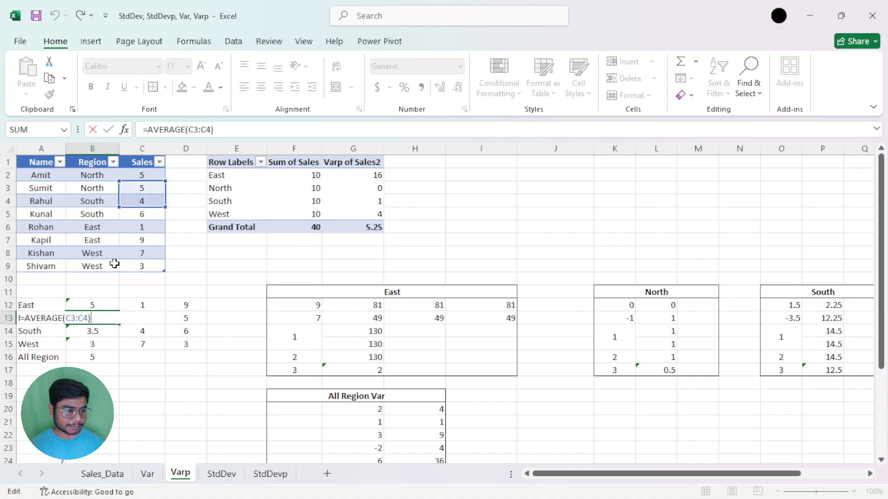
double_click(86, 318)
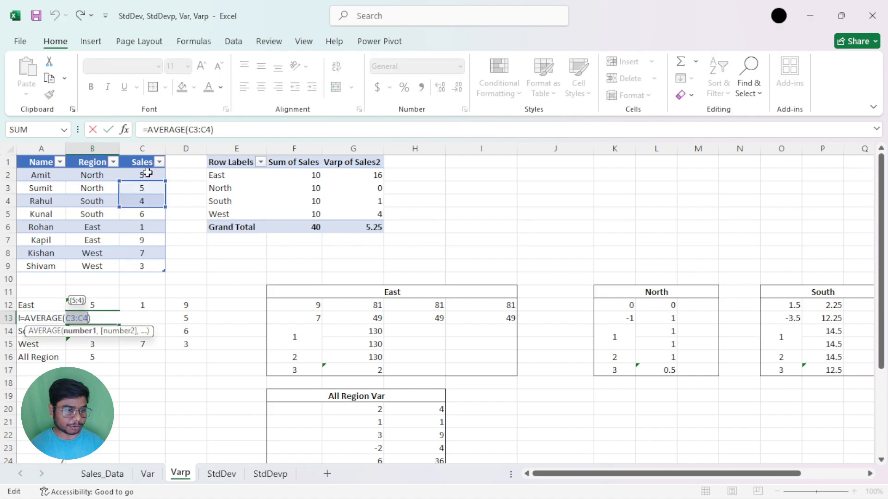
left_click_drag(147, 173, 148, 185)
key("Return")
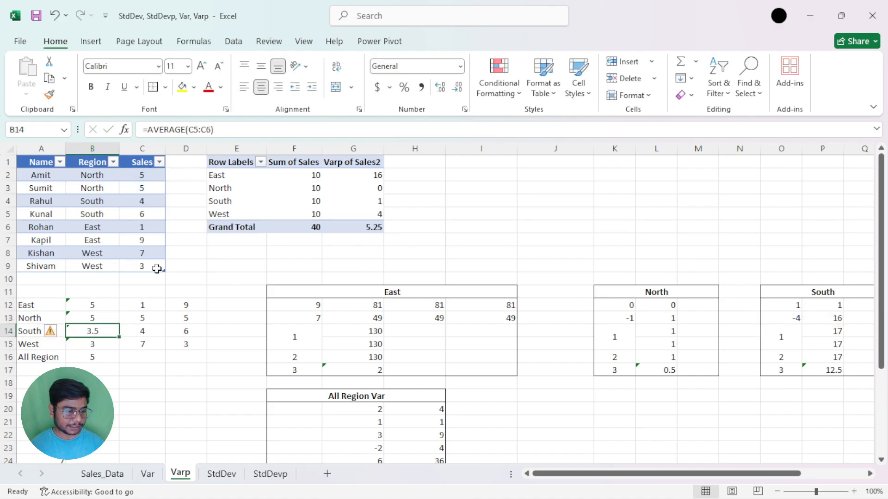
double_click(92, 332)
double_click(78, 331)
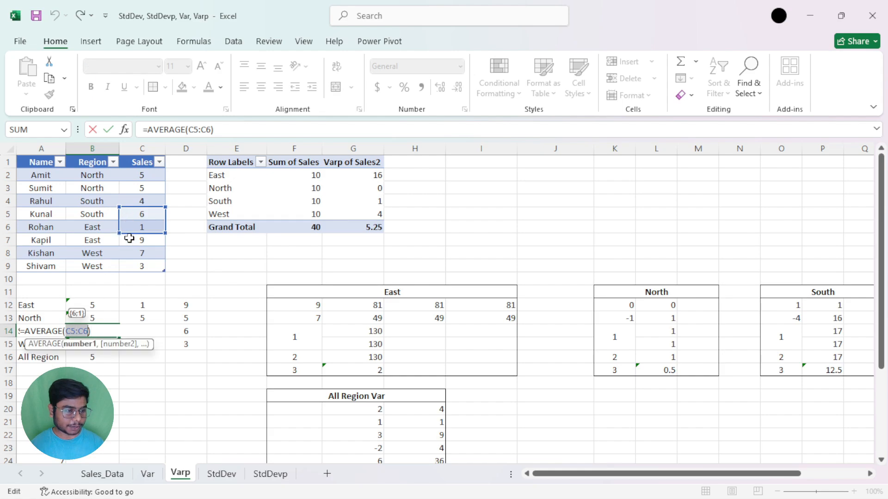
left_click_drag(144, 206, 149, 213)
key("Return")
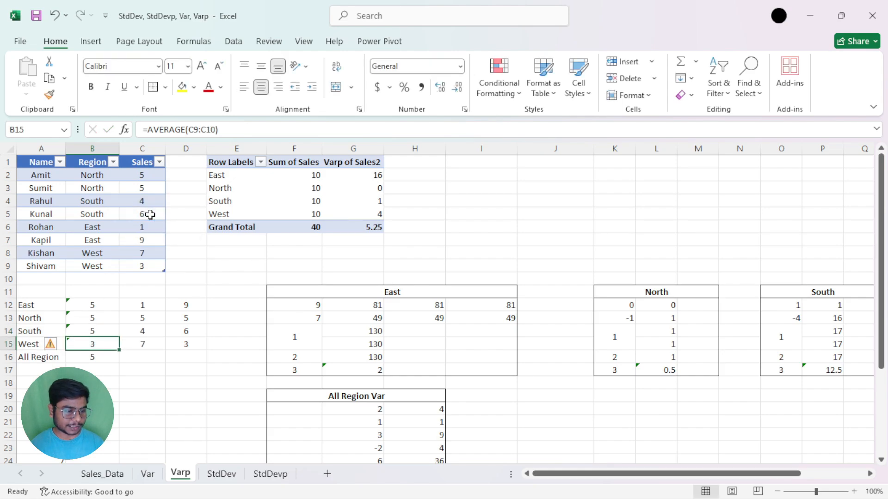
Step: Correct the West average formula in B15 to average the West sales in C8:C9
double_click(100, 346)
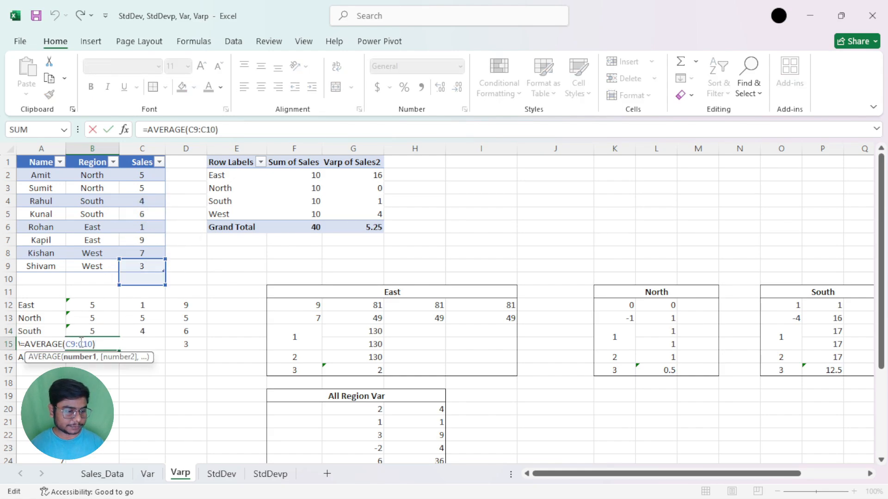
double_click(79, 345)
left_click_drag(149, 252, 149, 266)
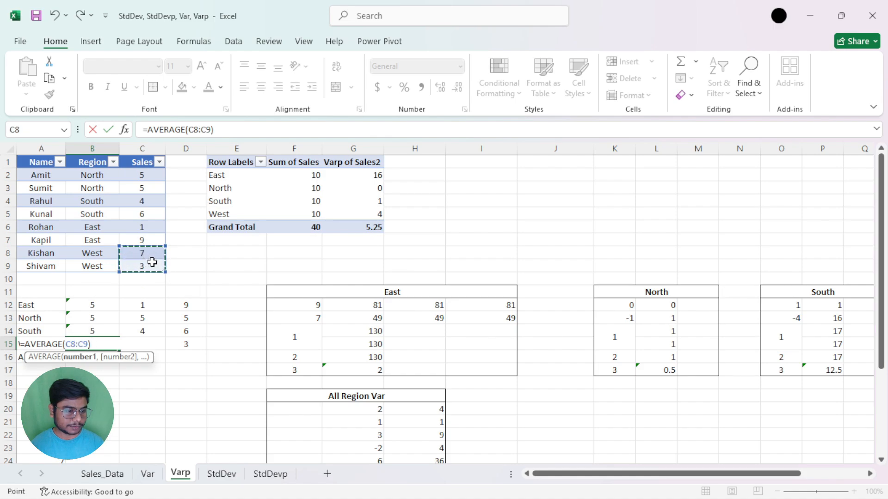
key("Return")
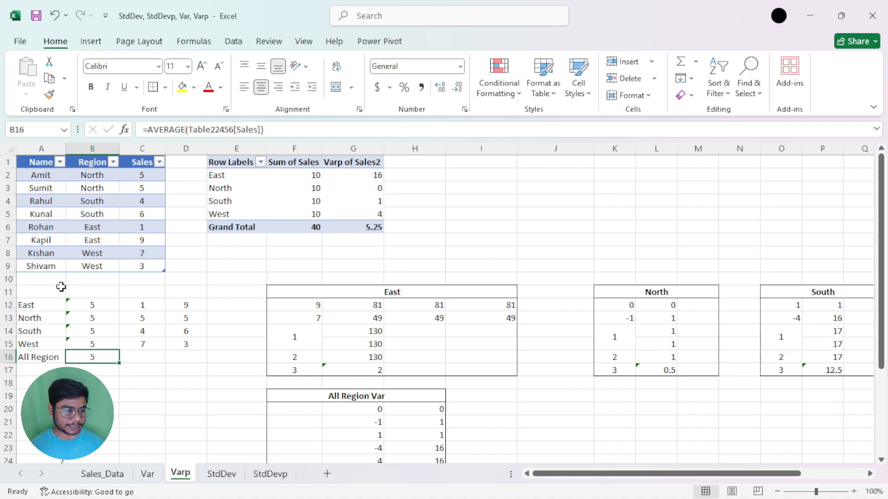
Step: Delete the empty row 10 between the sales table and the pasted workings
left_click(8, 280)
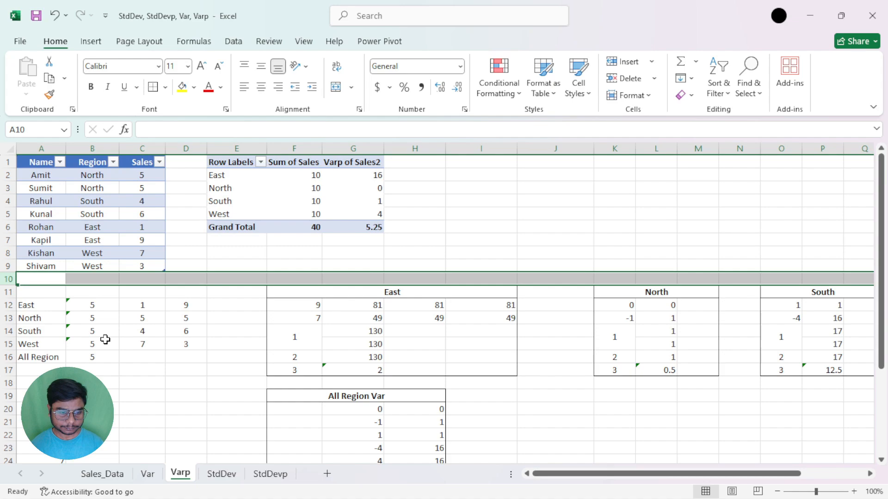
left_click(134, 331)
left_click(15, 280)
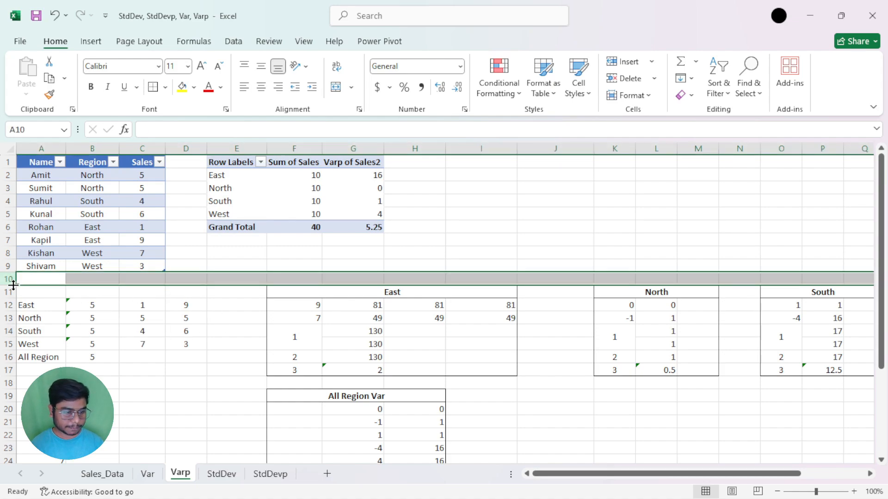
key("ctrl+minus")
left_click(212, 326)
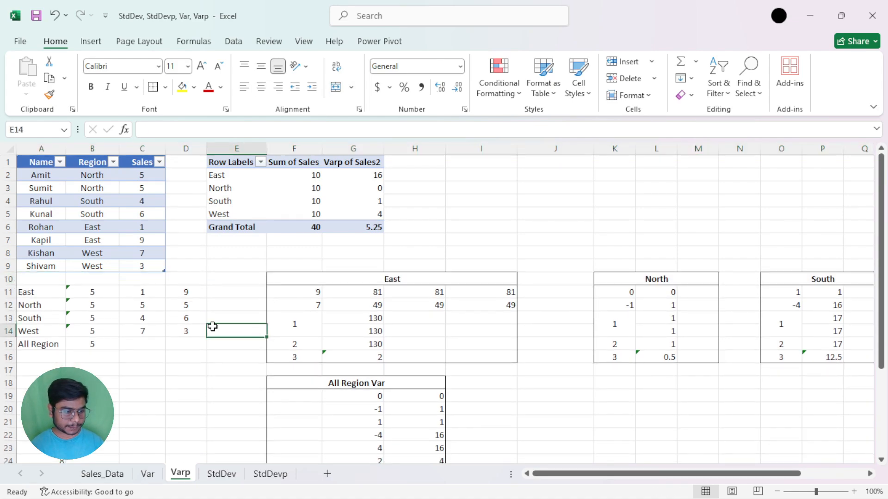
Step: Check the West average formula and reselect the table's sales C2:C9 as the range of the All Region average in B15
double_click(96, 332)
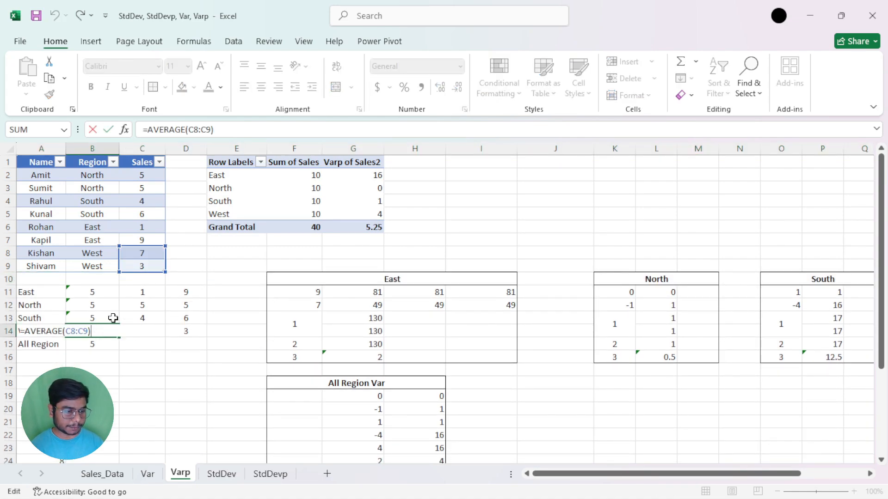
key("Escape")
double_click(84, 346)
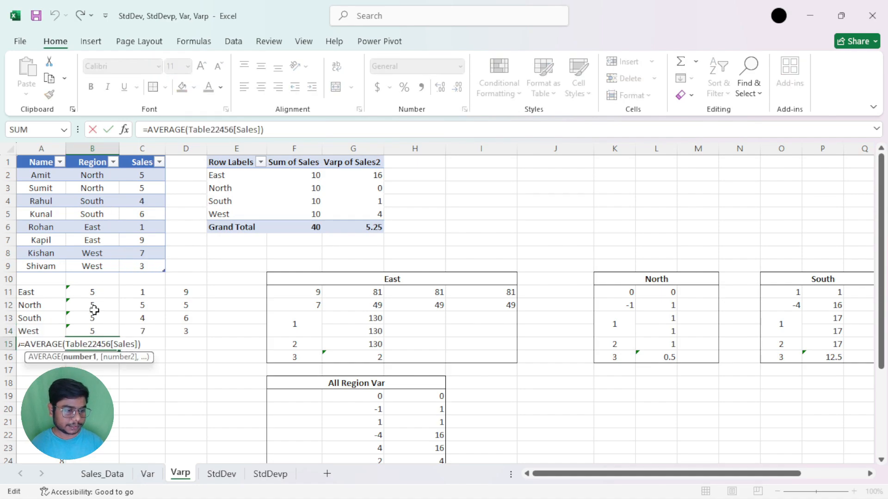
left_click_drag(67, 344, 133, 346)
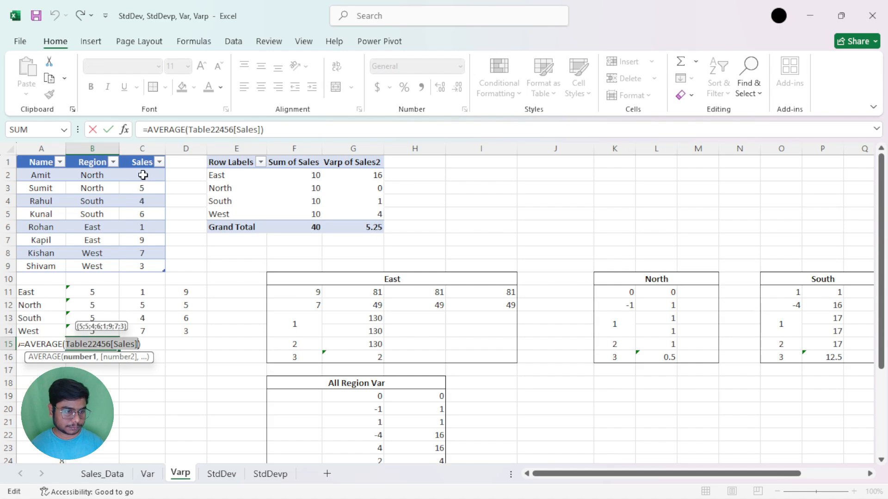
left_click_drag(143, 175, 143, 264)
key("Return")
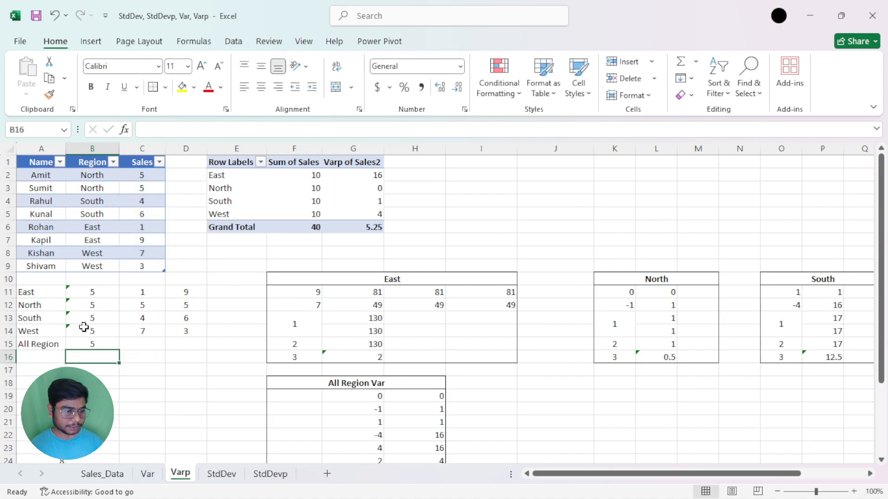
Step: Try to ignore the formula errors flagged on the regional averages in B11:B14
left_click_drag(86, 292, 87, 331)
left_click(50, 292)
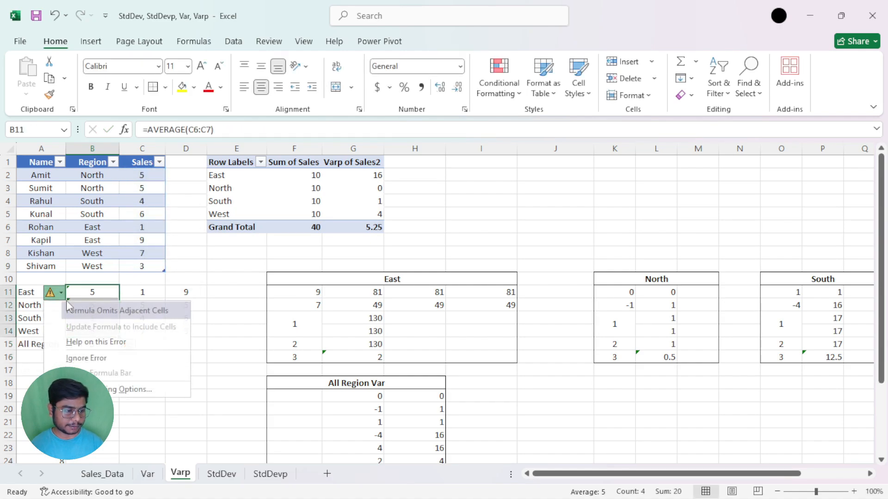
left_click(88, 357)
Step: Close the workbook and reopen StdDev, StdDevp, Var, Varp from the recent files
key("ctrl+w")
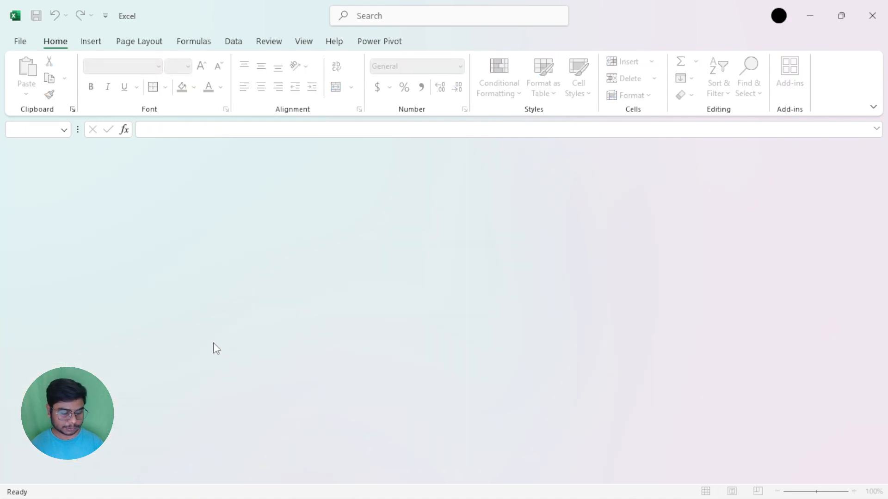
left_click(20, 41)
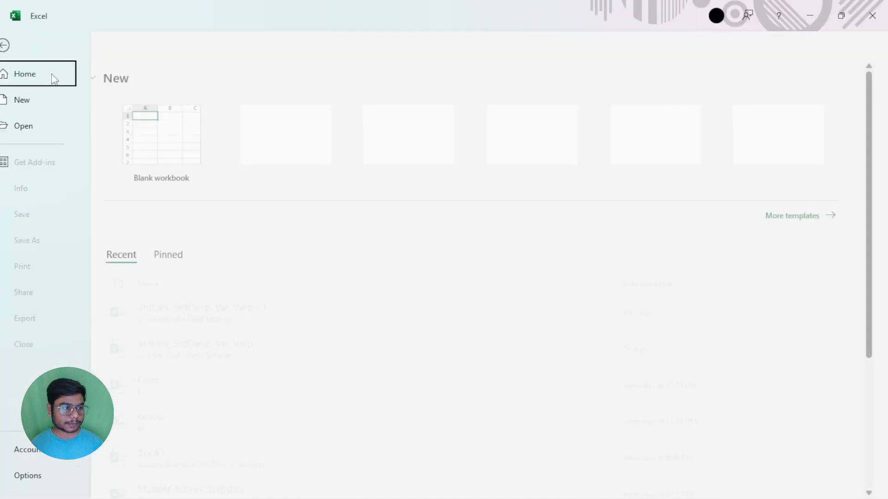
left_click(200, 340)
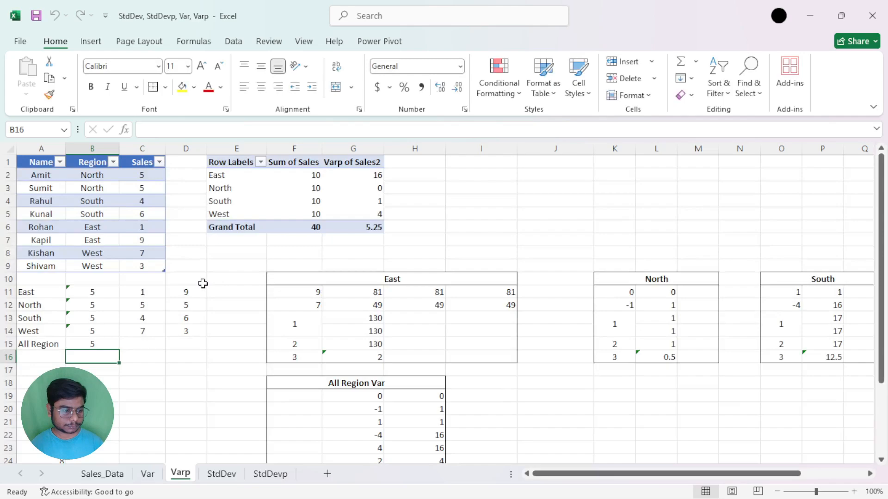
Step: Ignore the omitted adjacent cells error for the regional averages in B11:B14
left_click_drag(92, 293, 92, 331)
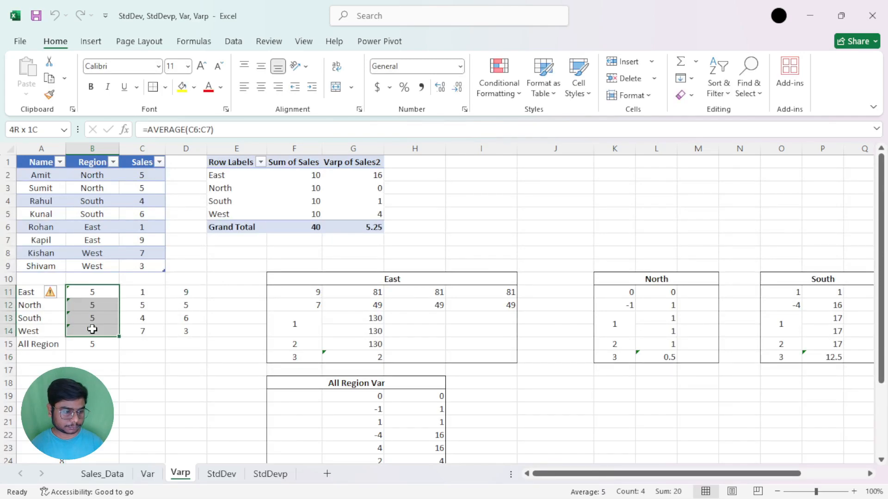
left_click(51, 292)
left_click(107, 358)
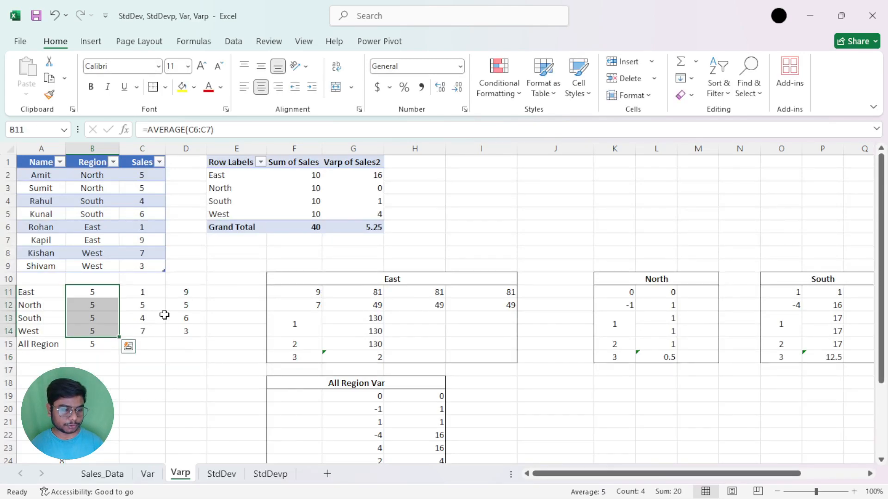
scroll(178, 312, "down", 1)
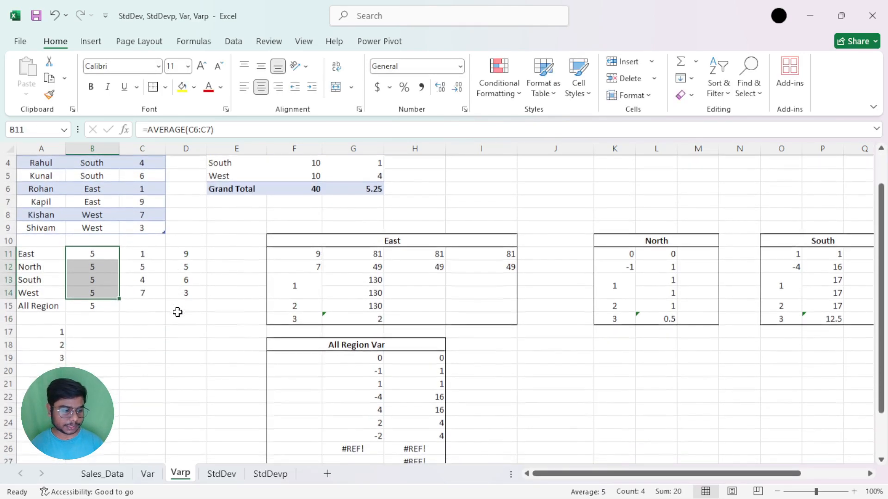
left_click(74, 360)
scroll(250, 392, "up", 1)
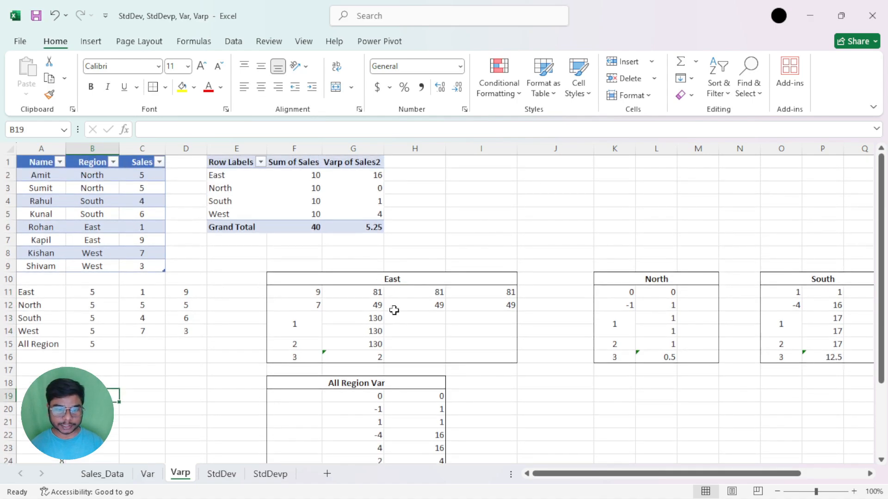
Step: Clear the old East deviation and variance workings from F11:F12 and G11:I16
left_click(391, 280)
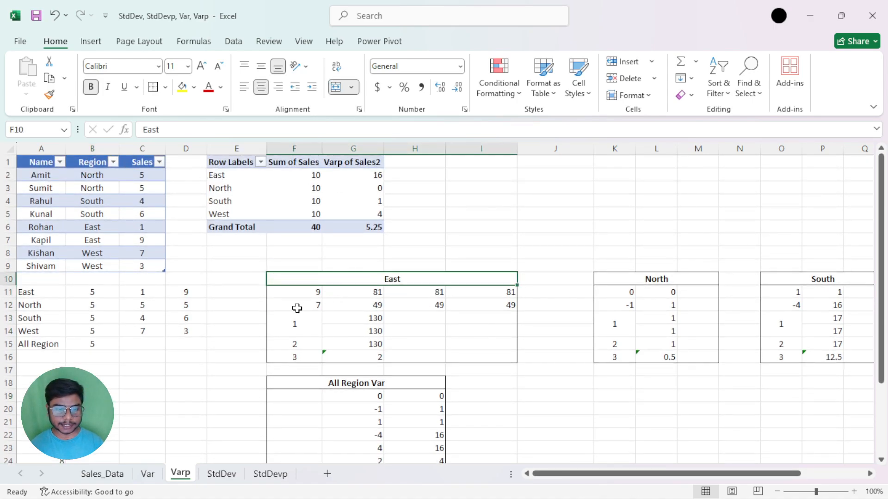
left_click_drag(303, 297, 460, 353)
key("Delete")
key("Delete")
Step: Calculate the East sales deviations with =C6-$B$11 in F11 and fill the formula down to F12
left_click(303, 291)
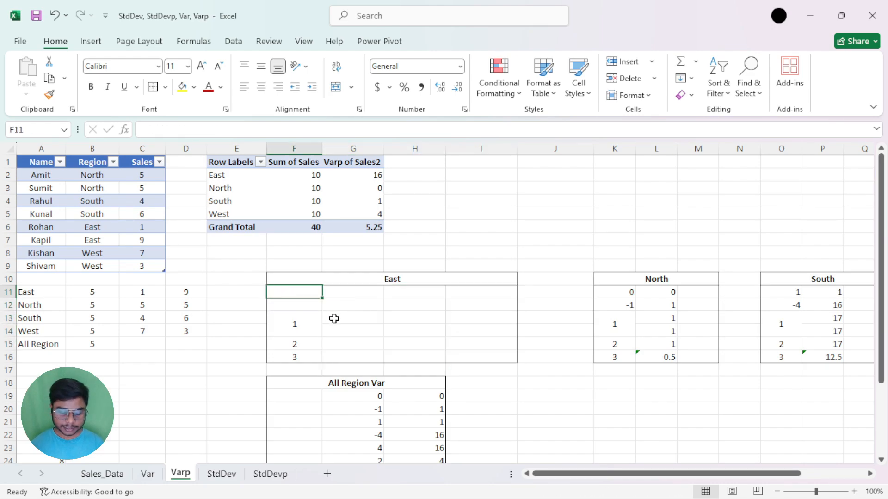
type("=")
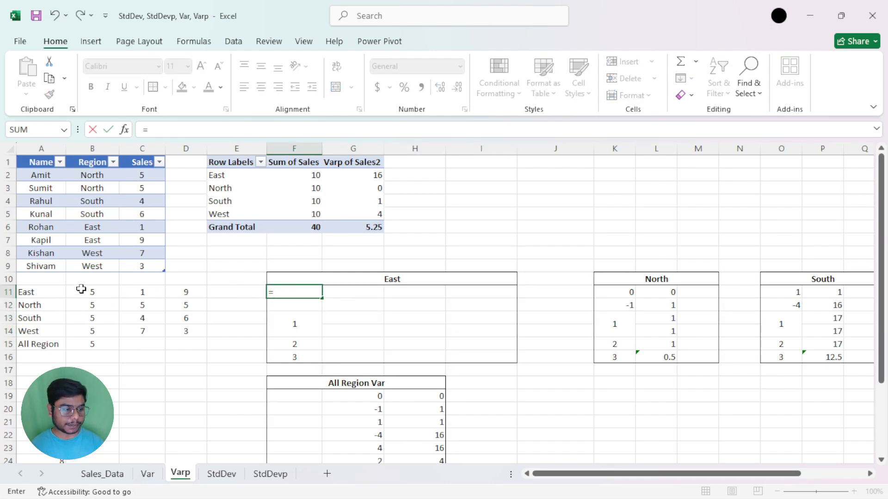
left_click(142, 227)
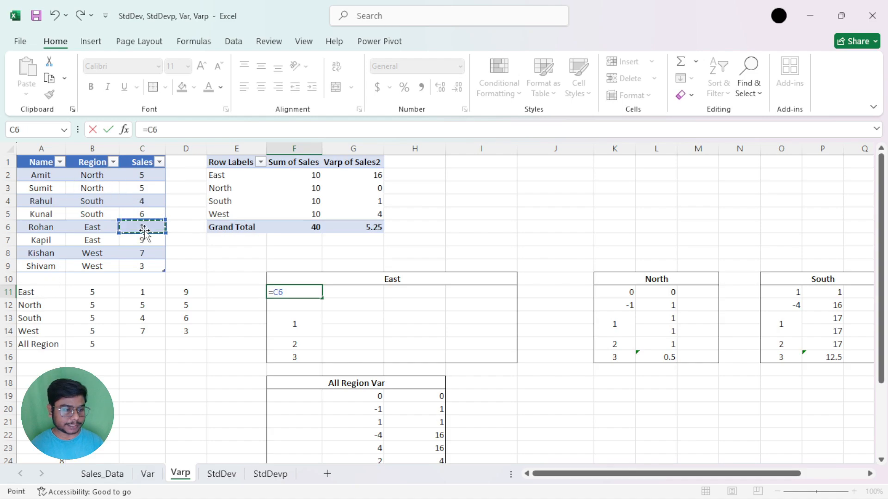
type("-")
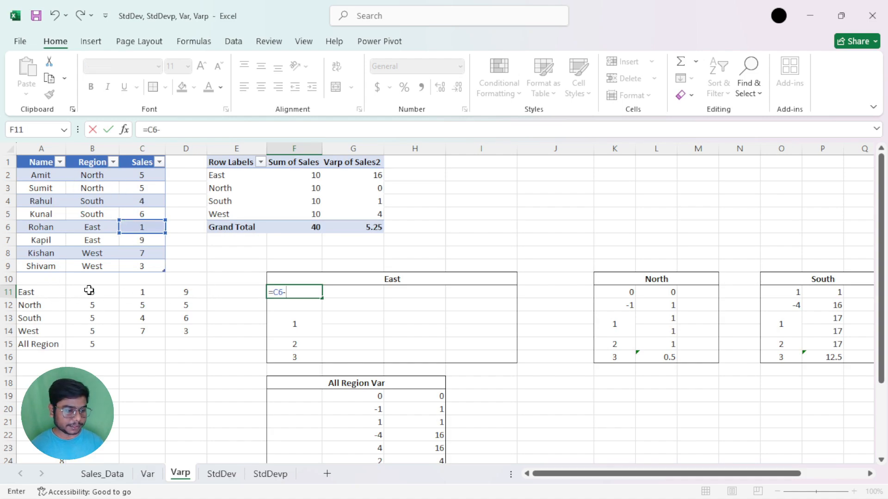
left_click(88, 290)
key("F4")
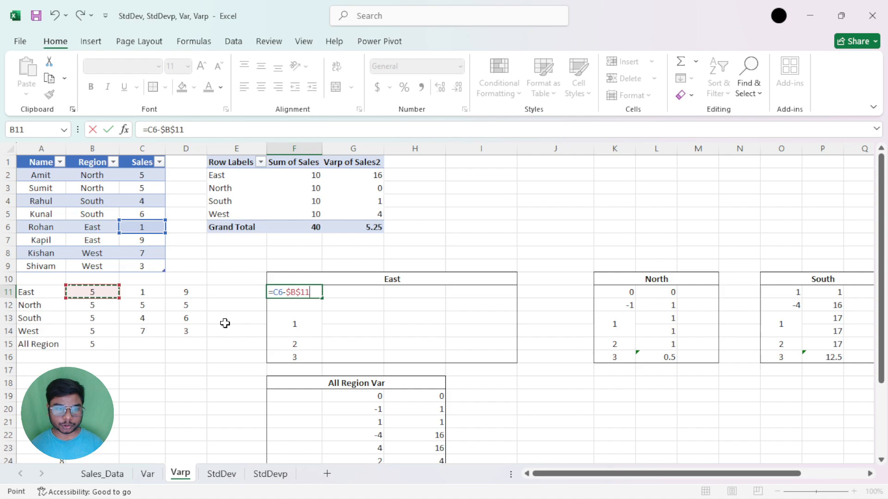
key("Return")
left_click(315, 294)
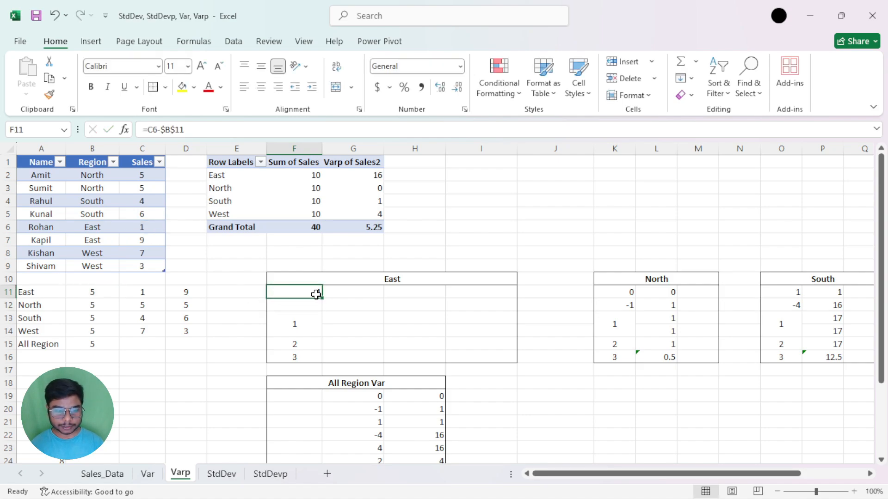
left_click_drag(323, 297, 321, 312)
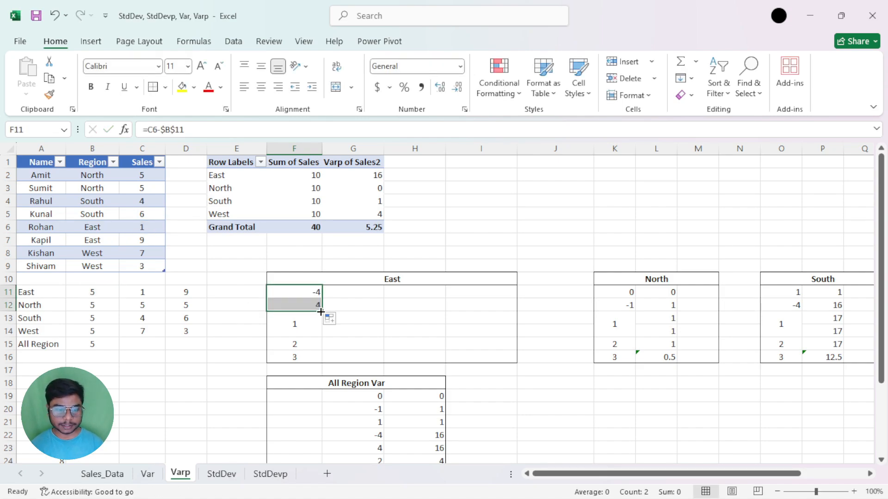
Step: Square the East deviations with =PRODUCT(F11,F11) in G11 and fill the formula down to G12
left_click(347, 290)
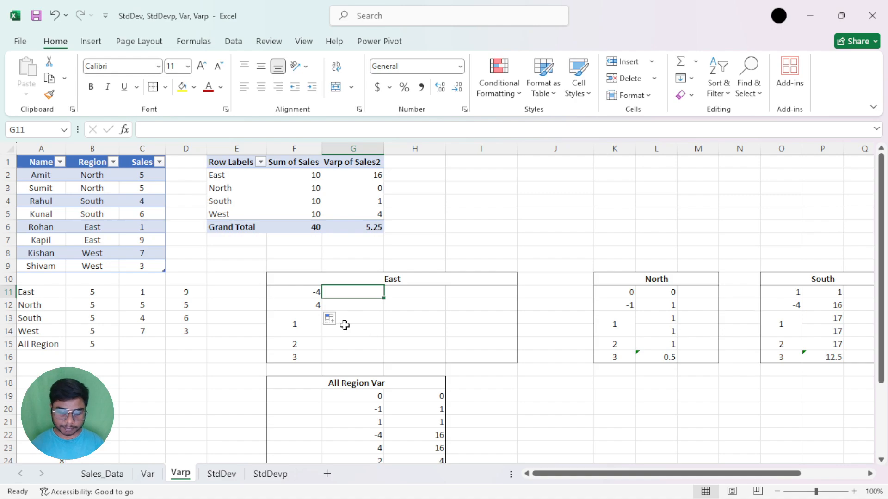
type("=prod")
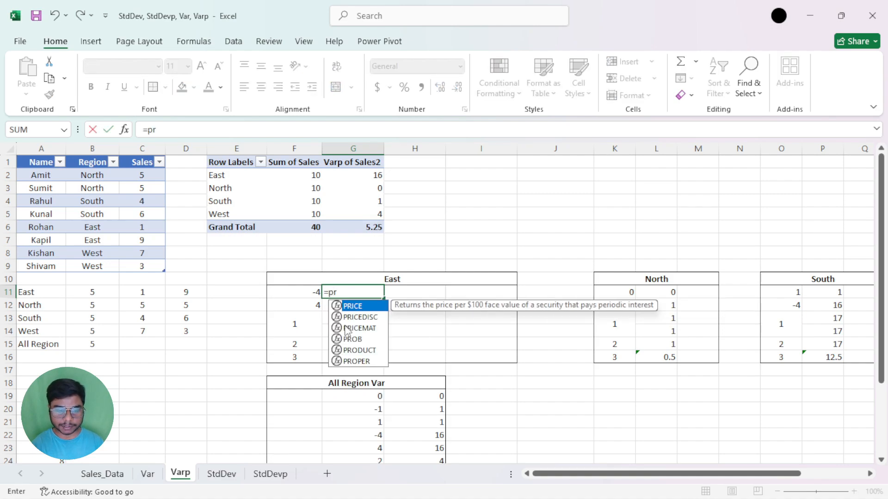
key("Tab")
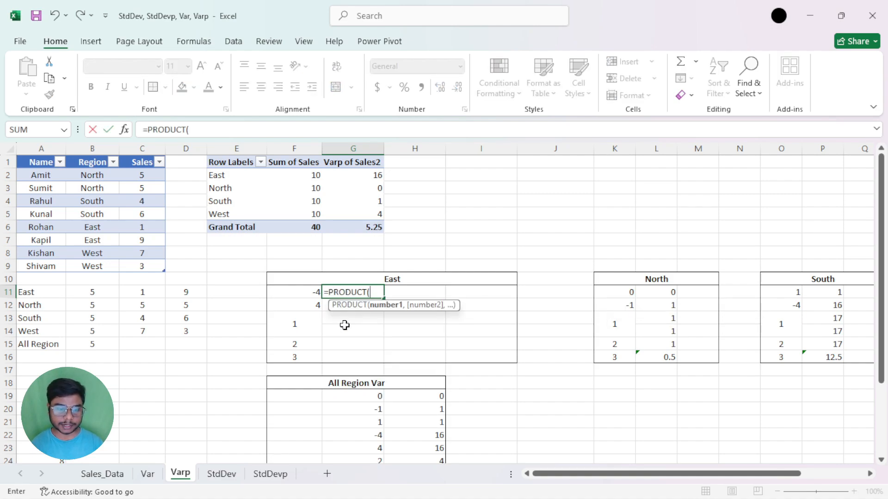
left_click(311, 290)
type(",")
left_click(311, 289)
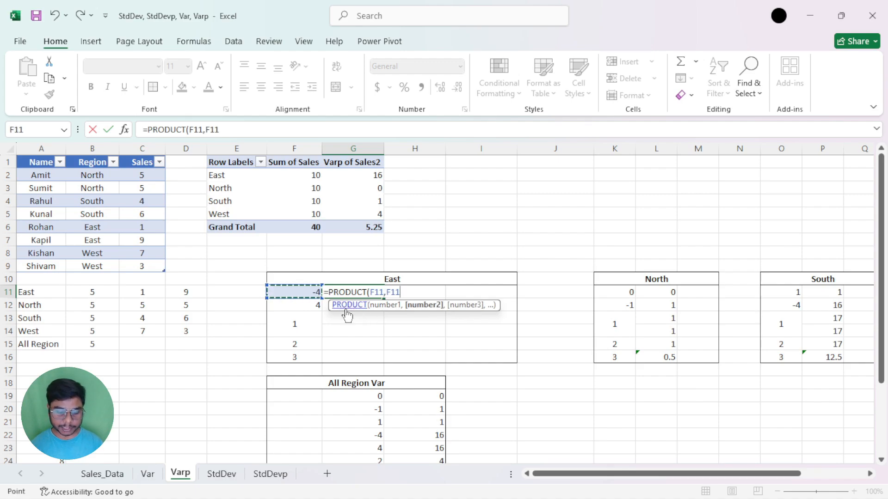
key("Return")
left_click(356, 291)
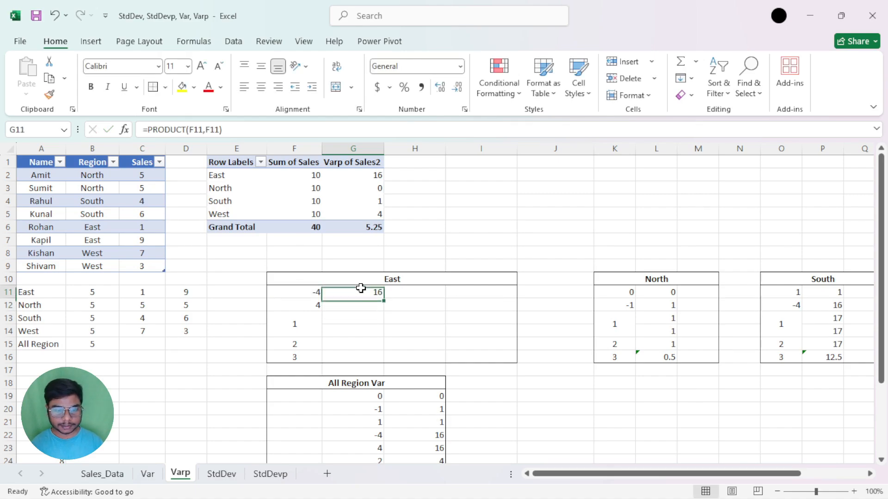
left_click_drag(383, 298, 384, 311)
Step: Total the squared East deviations in G13 with =SUM(G11:G12)
left_click(361, 316)
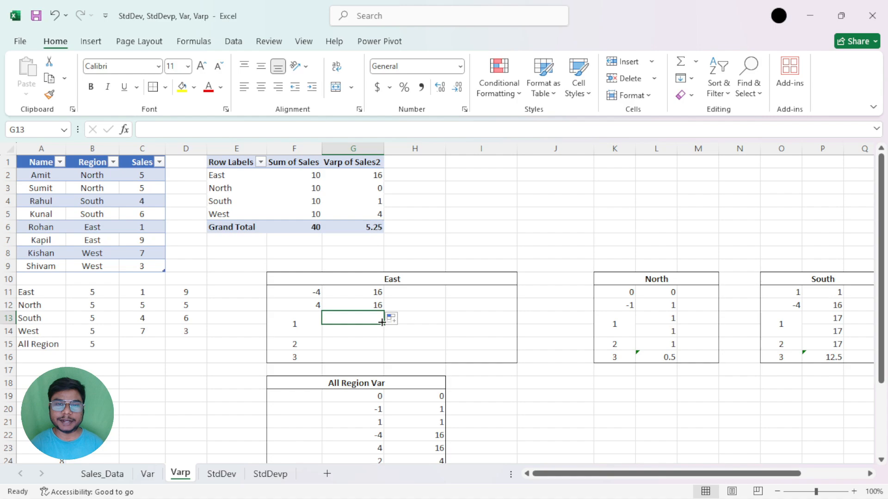
key("alt+equal")
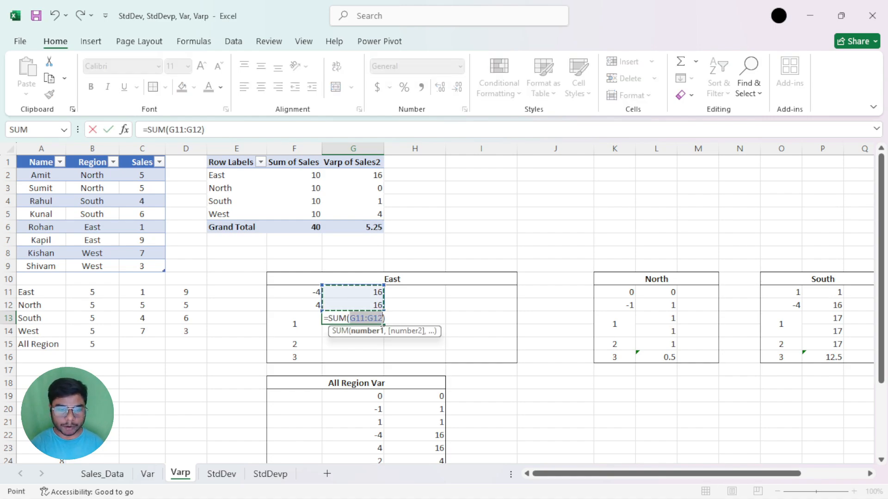
key("Return")
left_click(380, 321)
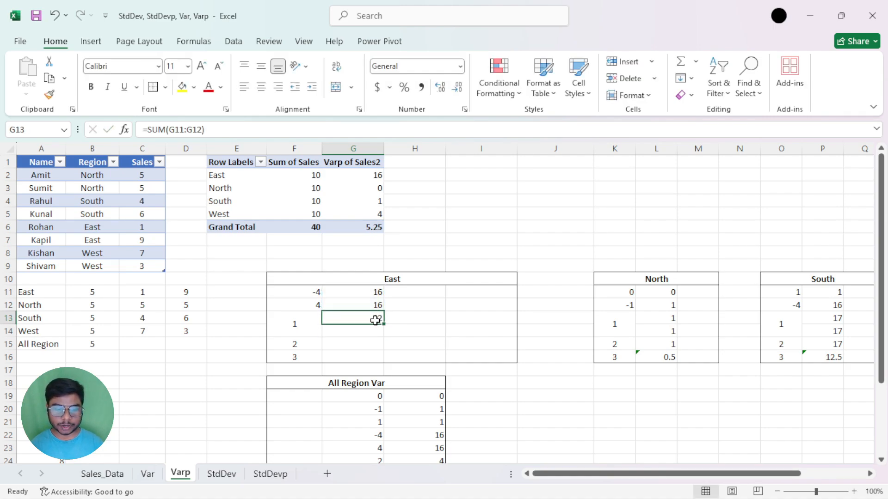
Step: Begin a formula in G14 that references the sum of squared East deviations in G13
left_click(378, 331)
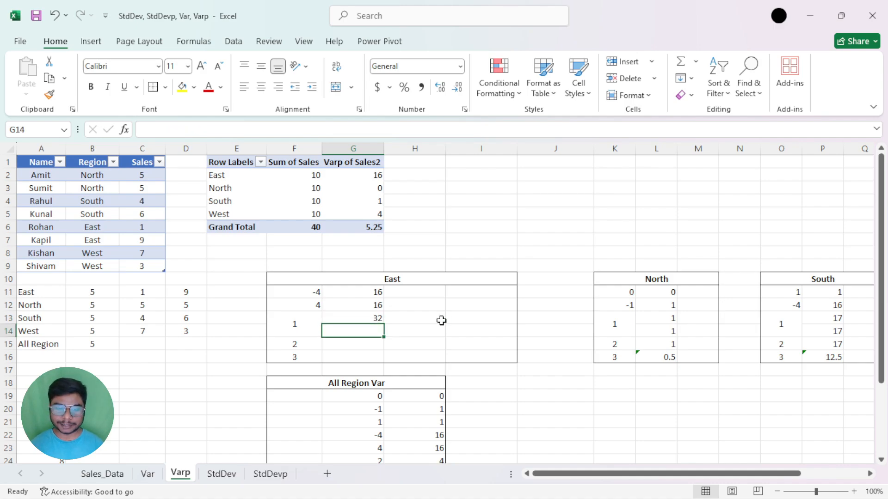
type("=")
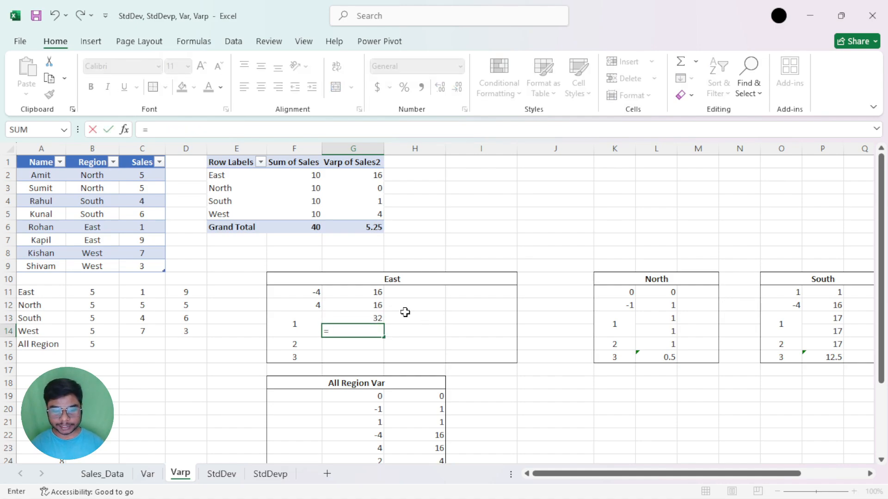
key("Up")
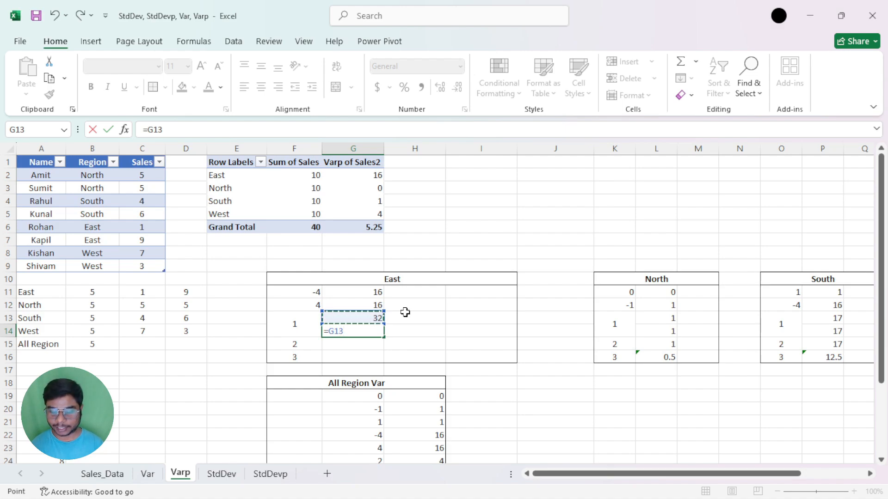
Step: Complete the East block's formula in G14 as =G13/2 to divide the sum of squares by the population count
type("/2")
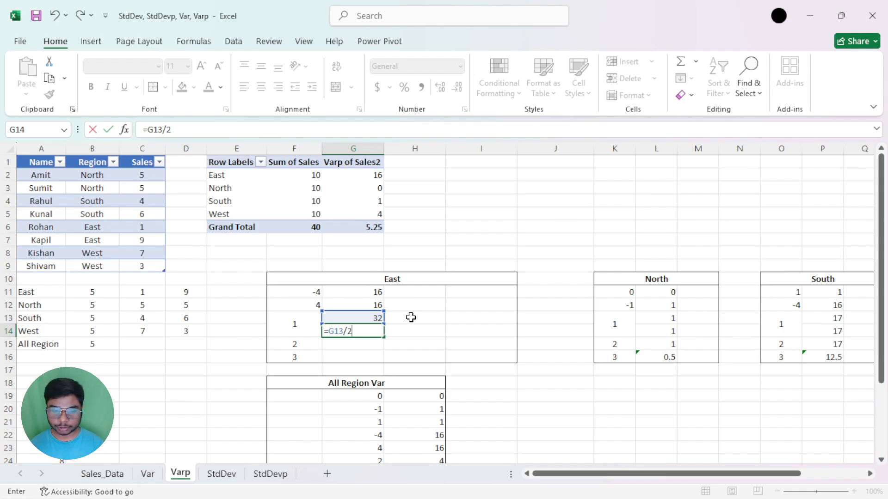
key("Return")
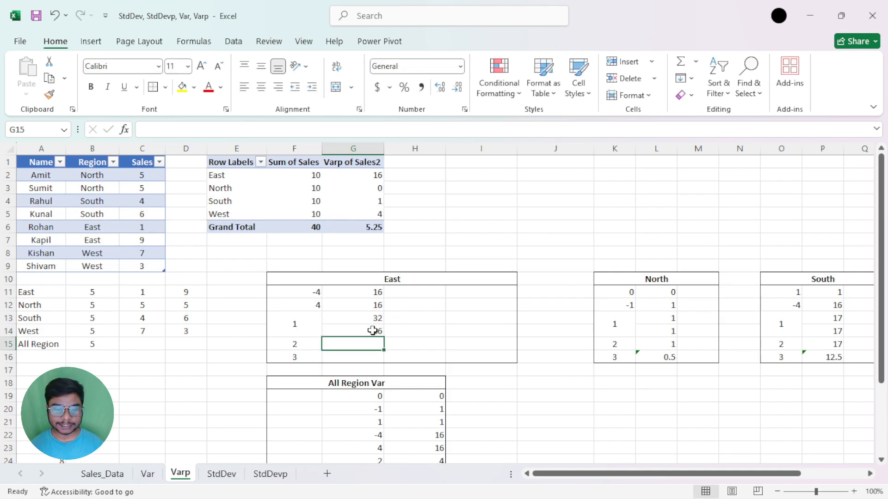
left_click(373, 331)
mouse_move(366, 171)
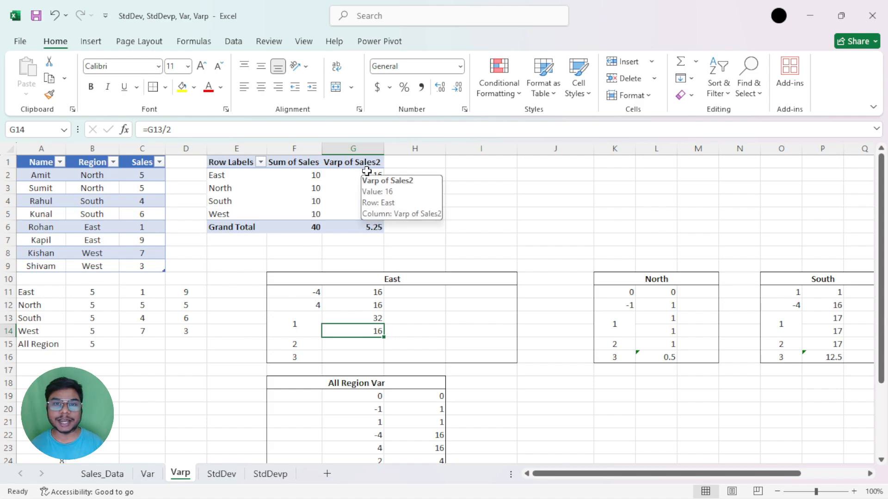
Step: Enter =SUM(G11:G12)/COUNT(G11:G12) in G15 as the second method for the East population variance
left_click(362, 343)
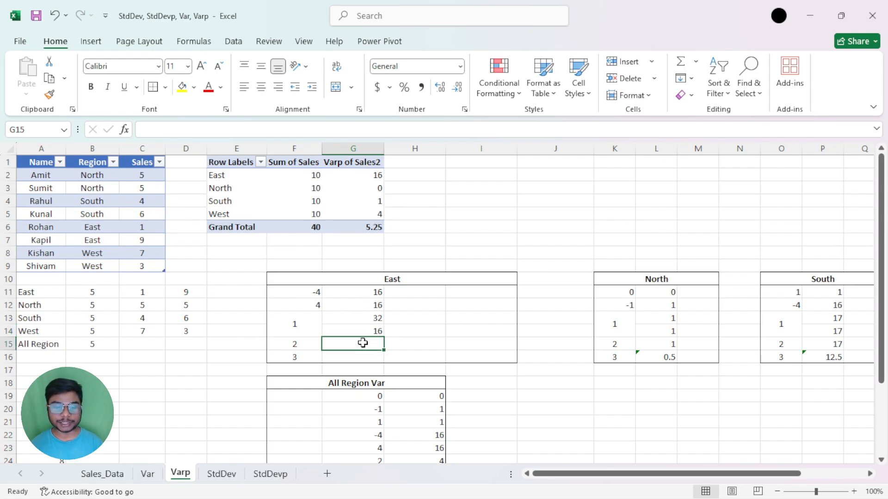
type("=sum")
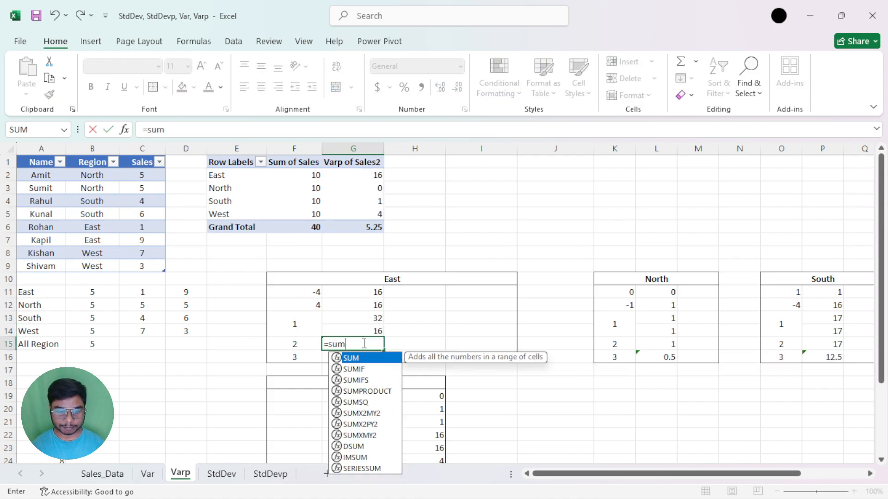
key("Tab")
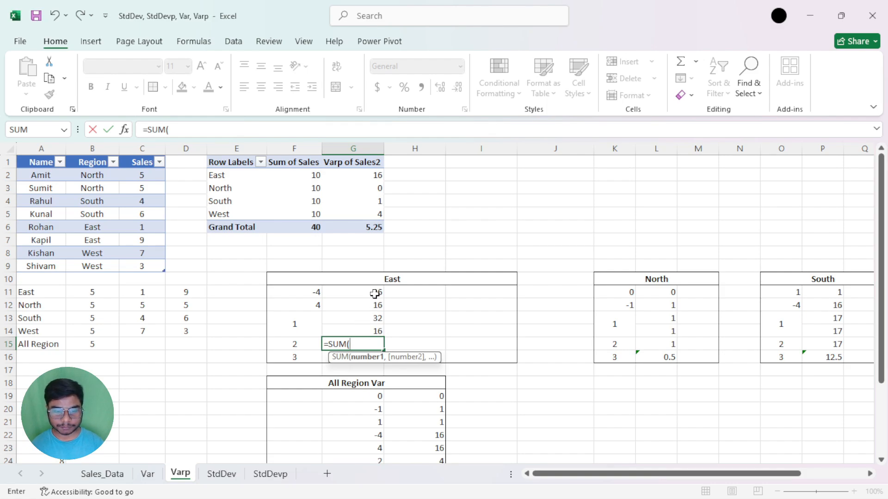
left_click_drag(374, 294, 375, 305)
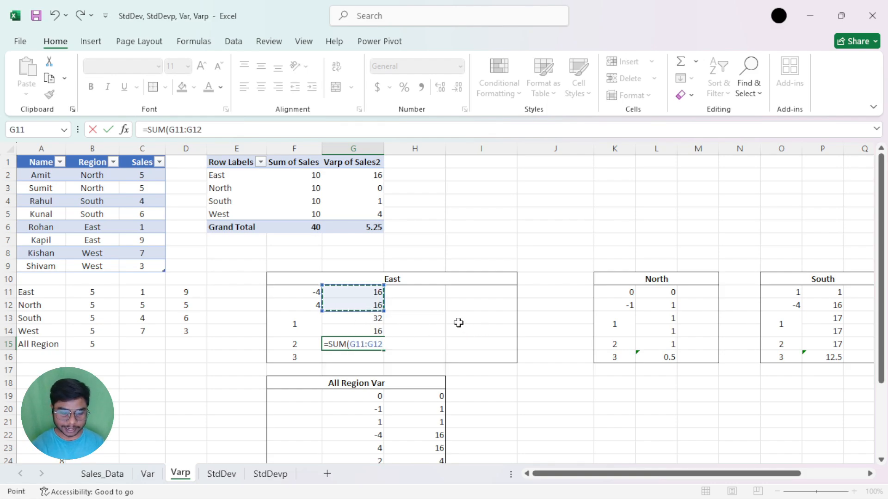
type(")/")
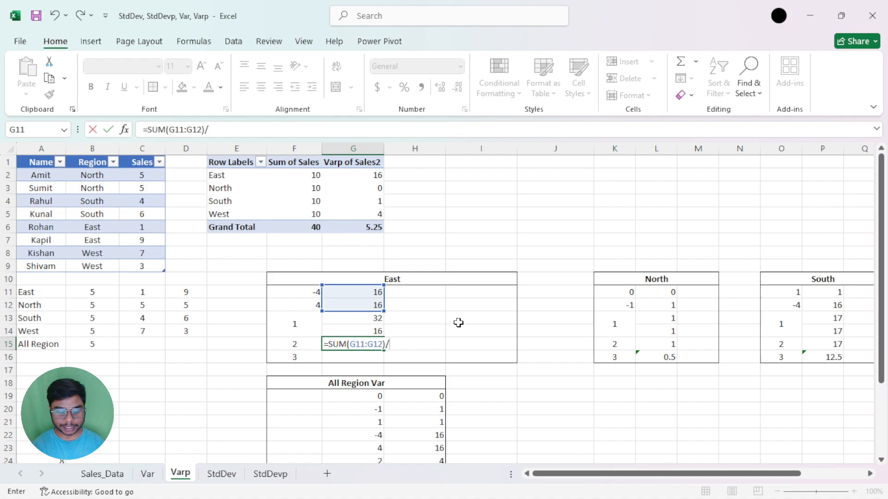
type("counm")
key("BackSpace")
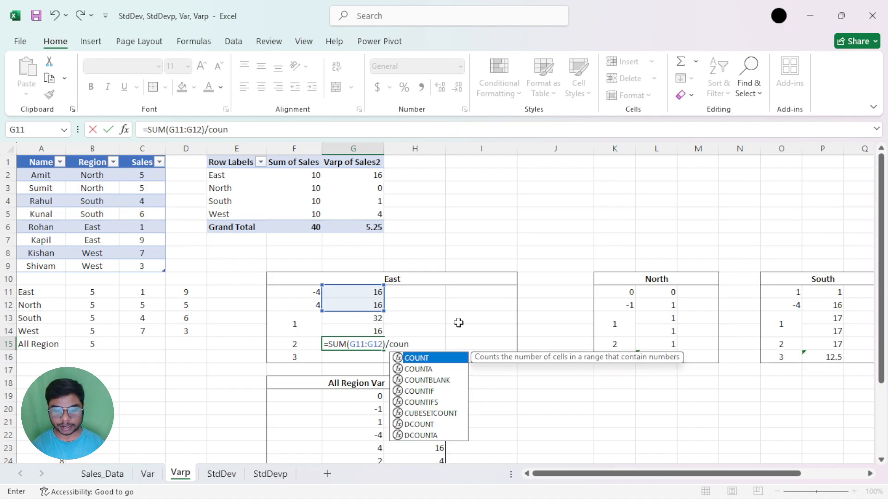
key("Tab")
left_click_drag(376, 292, 376, 305)
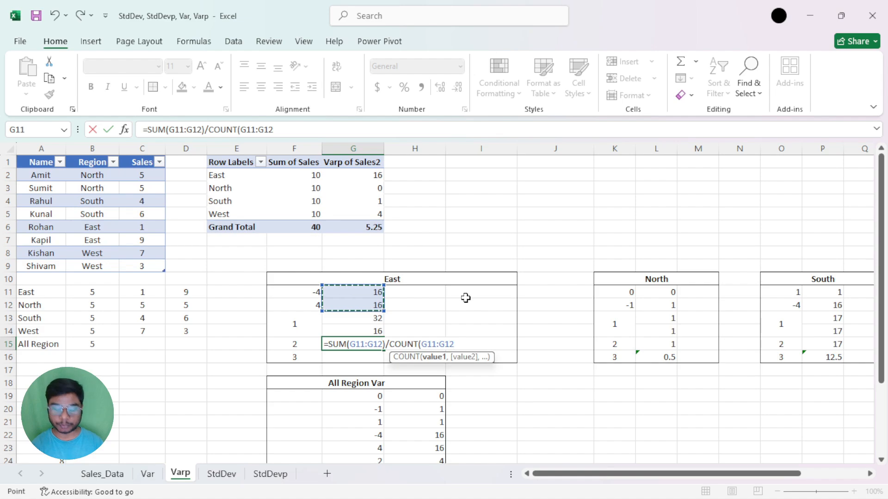
type(")")
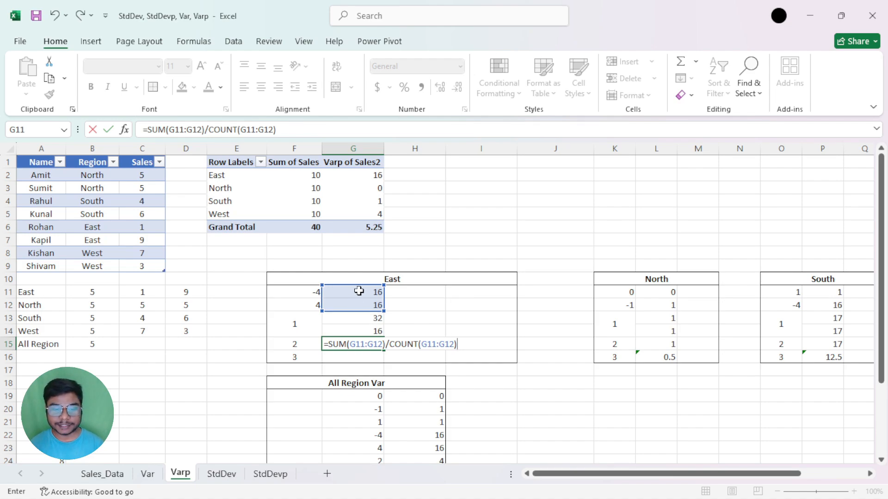
key("Return")
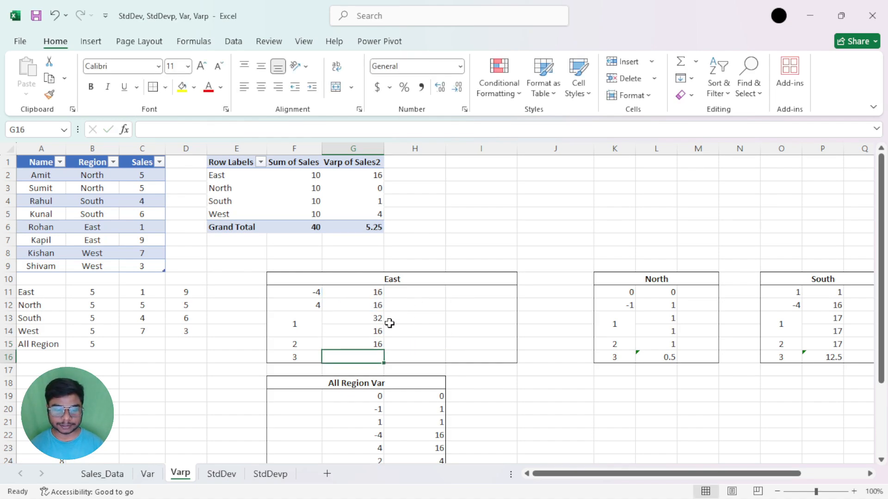
Step: Calculate the East variance in G16 with =VAR.P(C6:C7) and ignore the cell's error flag
type("=var")
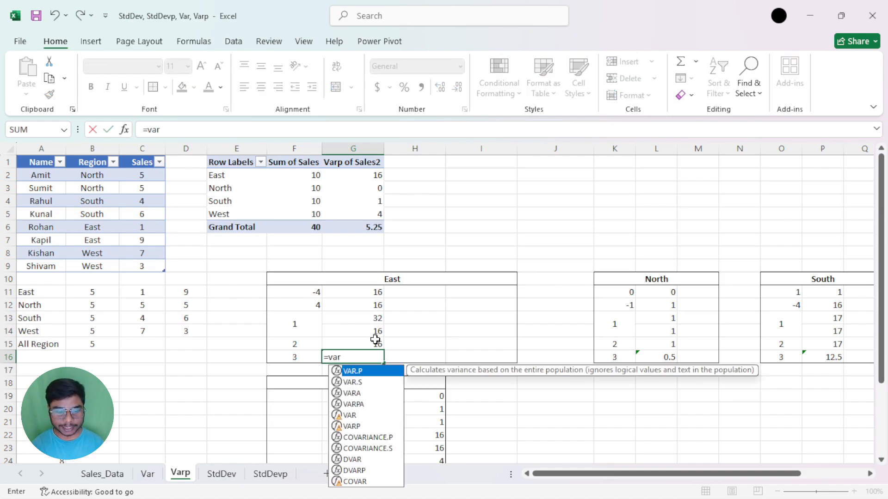
key("Tab")
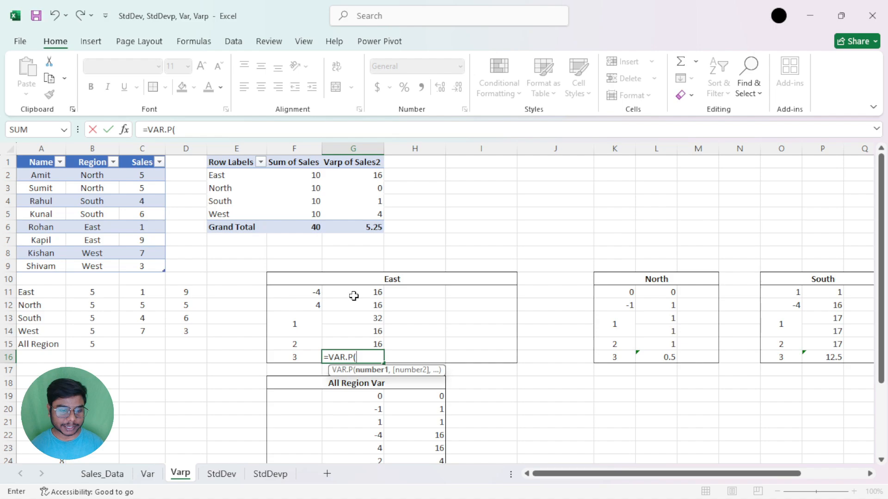
left_click_drag(136, 227, 135, 235)
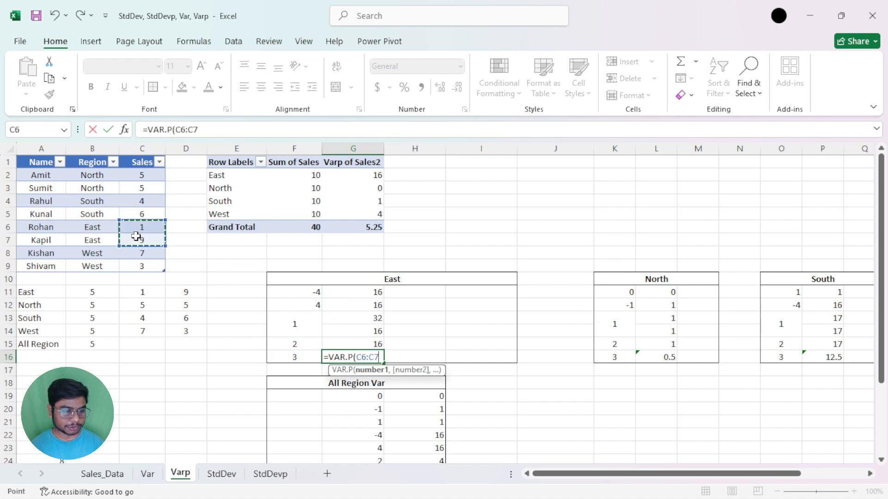
key("Return")
left_click(359, 354)
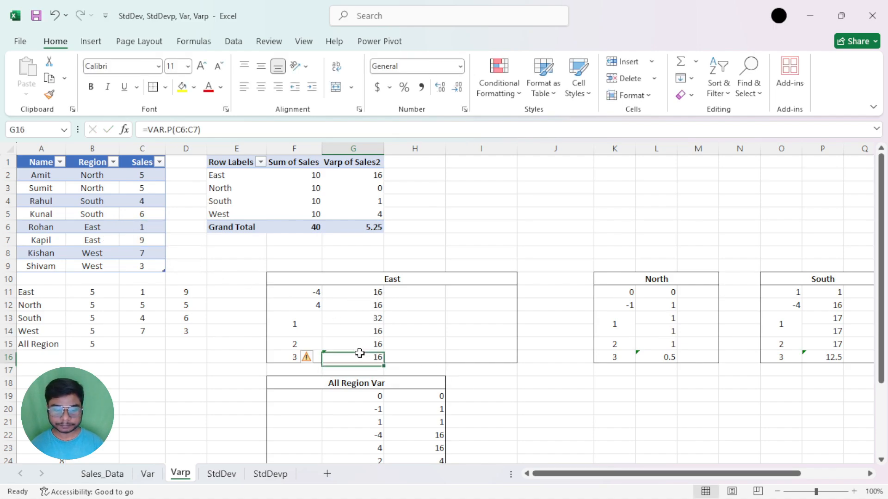
left_click(307, 357)
left_click(343, 423)
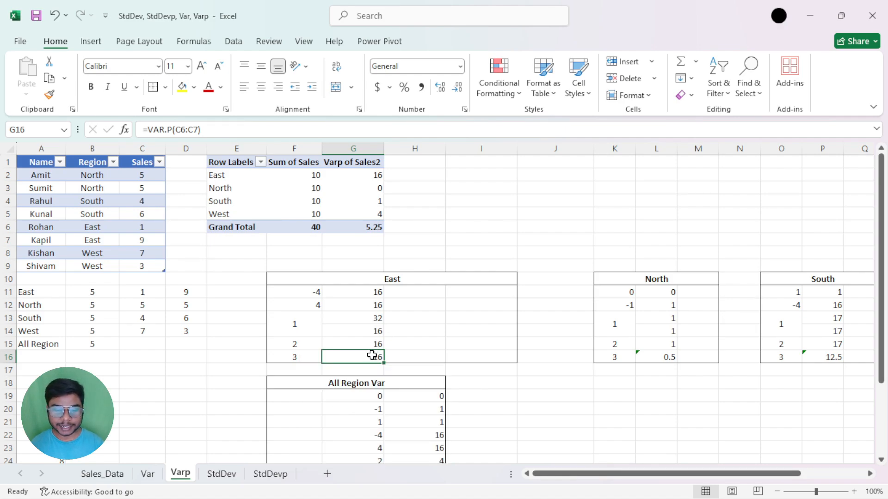
Step: Review the =G13/2 formula in G14 and narrow the empty column J between the East and North blocks
left_click(365, 331)
type("=G13/2")
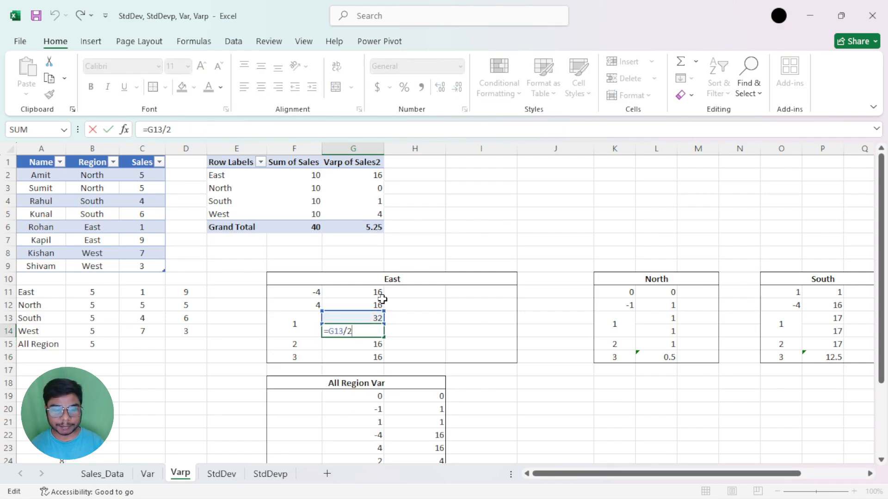
key("ctrl+Return")
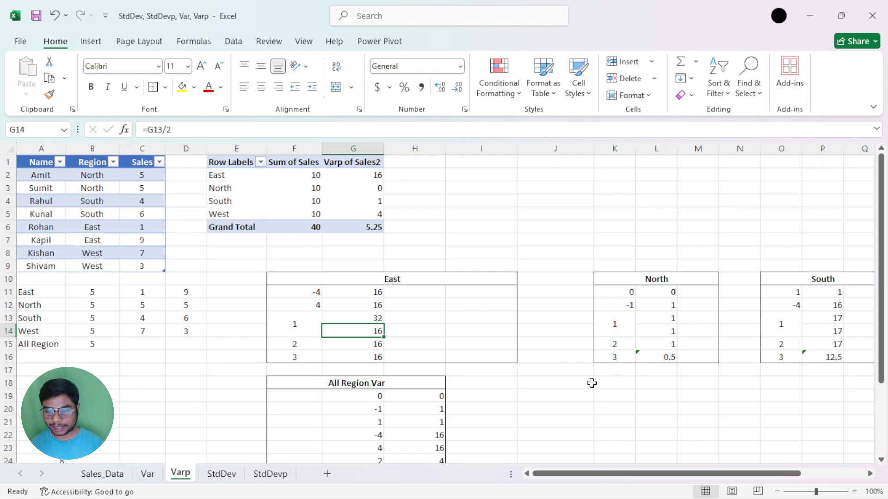
left_click_drag(593, 151, 551, 151)
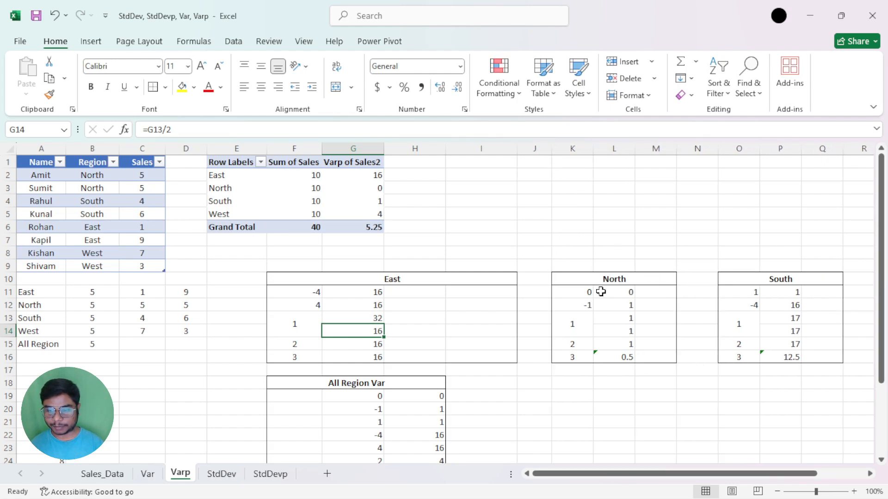
Step: Replace the North deviation formula in K11 with =C2-$B$12 and fill it down to K12
left_click(585, 289)
key("F2")
key("BackSpace")
key("BackSpace")
key("BackSpace")
key("BackSpace")
key("BackSpace")
key("BackSpace")
key("BackSpace")
key("BackSpace")
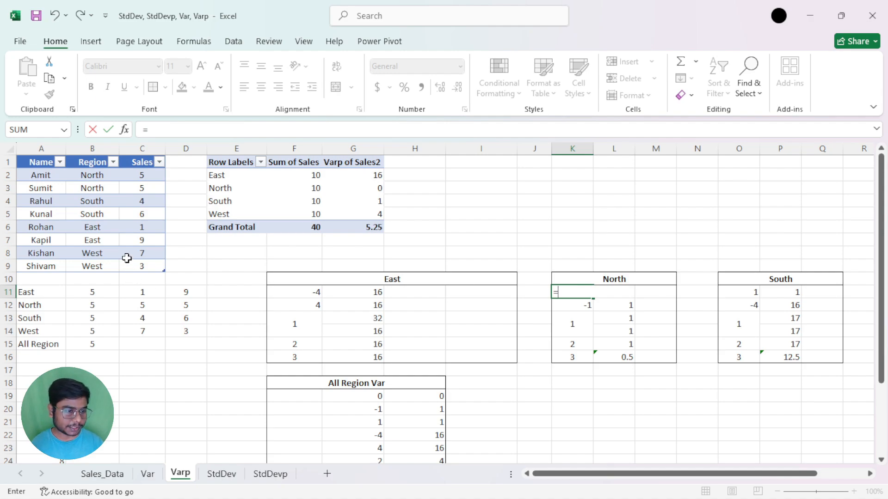
left_click(131, 177)
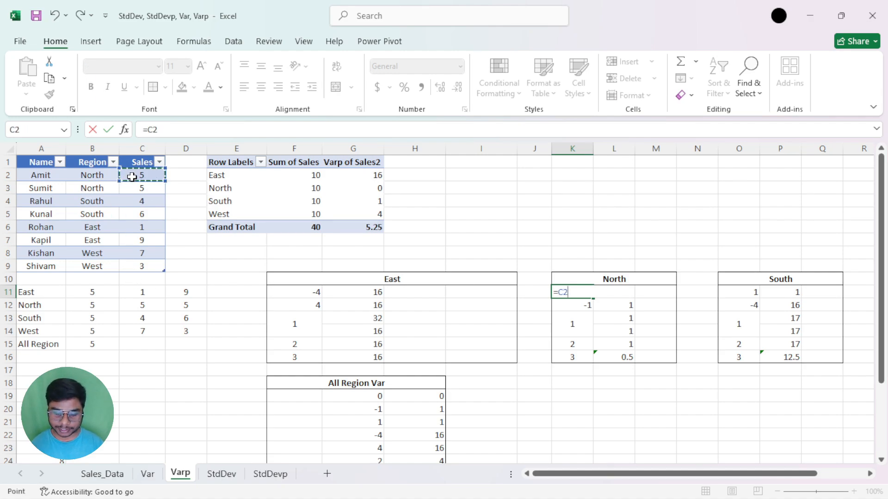
type("-")
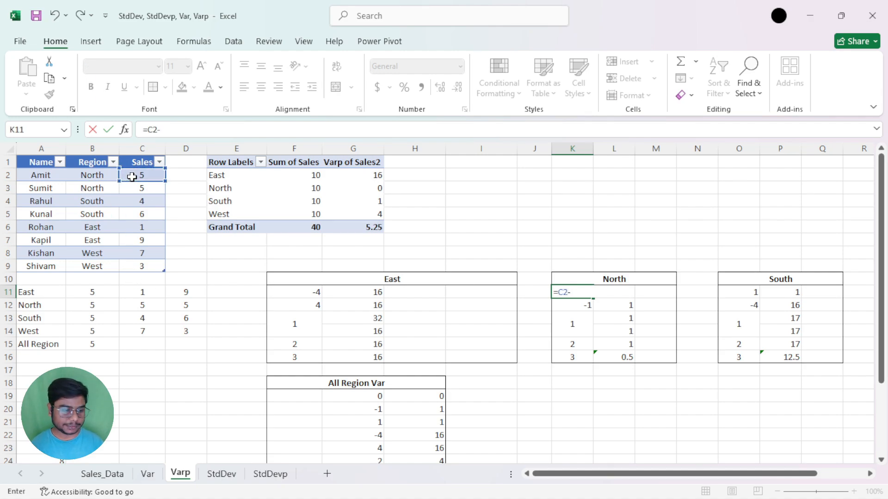
left_click(105, 307)
key("F4")
key("Return")
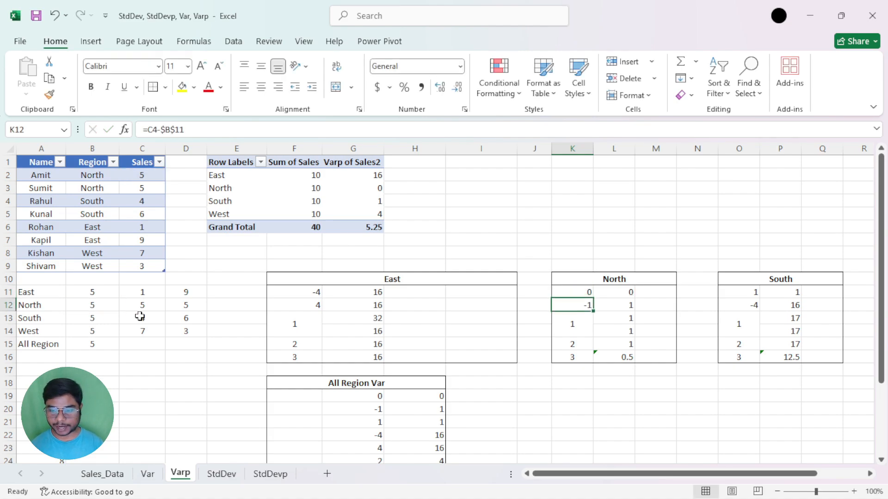
key("Up")
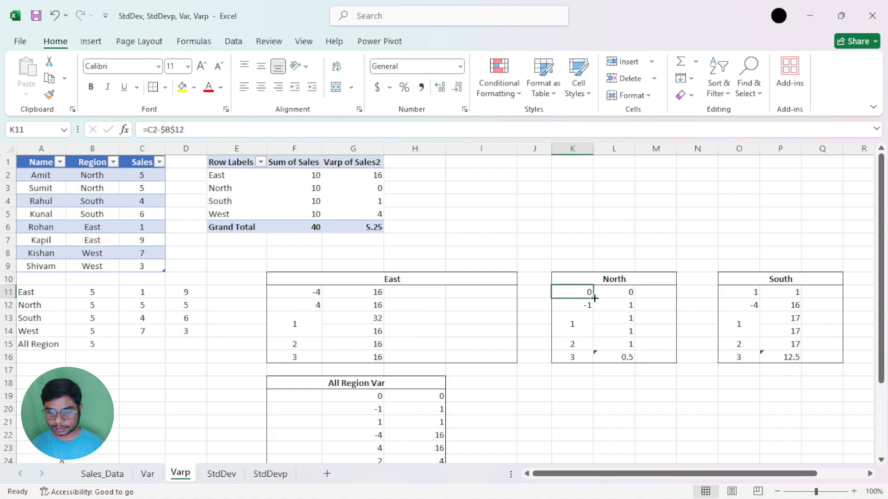
left_click_drag(594, 298, 594, 311)
Step: Square the North deviations by entering =PRODUCT(K11,K11) in L11 and filling it down to L12
left_click(615, 293)
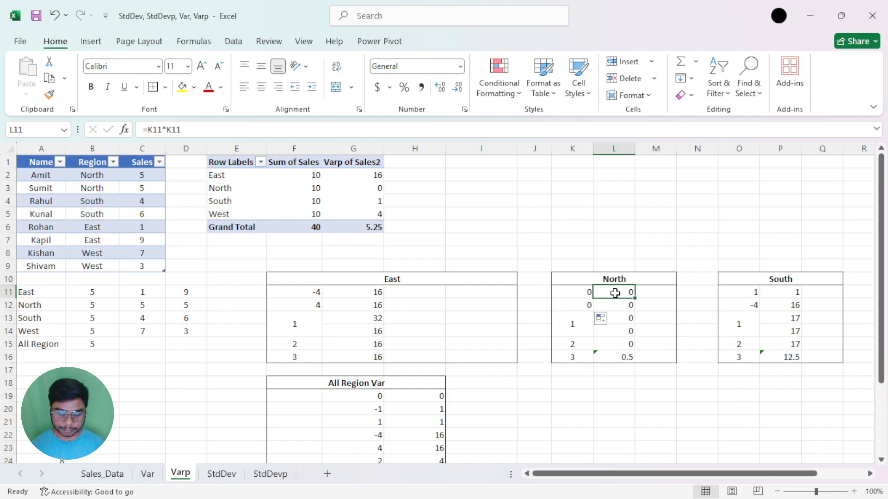
type("=pro")
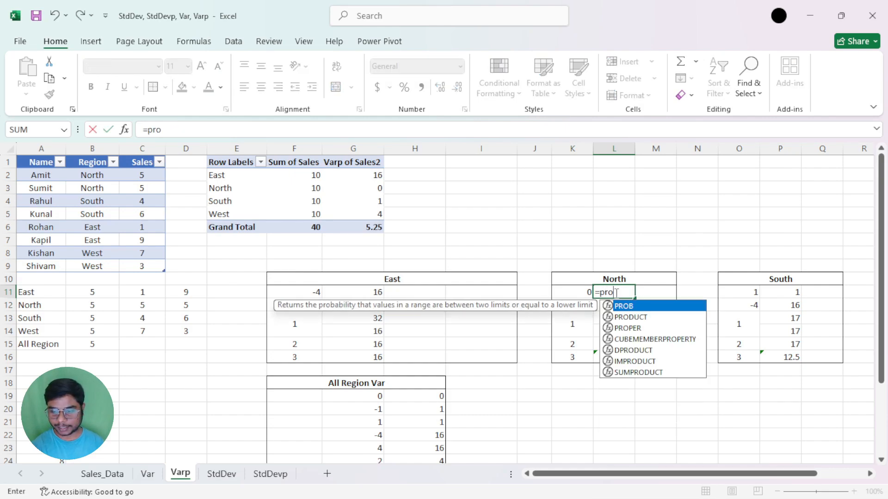
key("Down")
key("Tab")
left_click(575, 293)
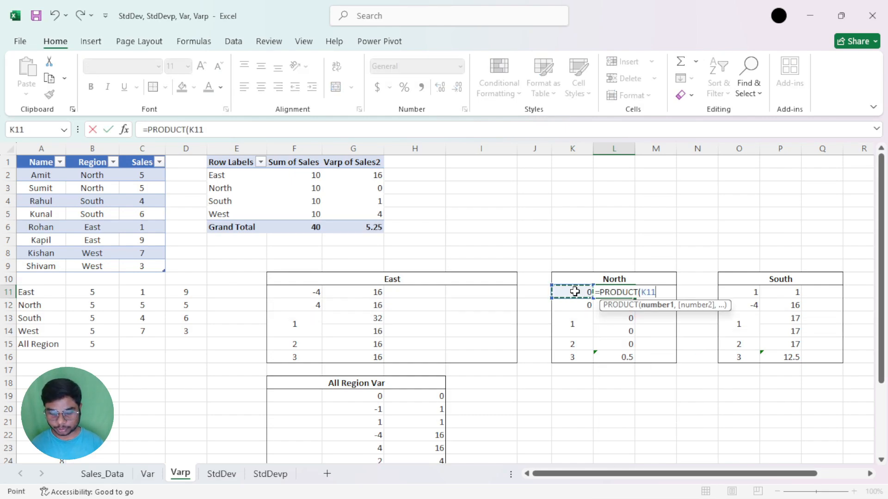
type(",")
left_click(574, 291)
key("Return")
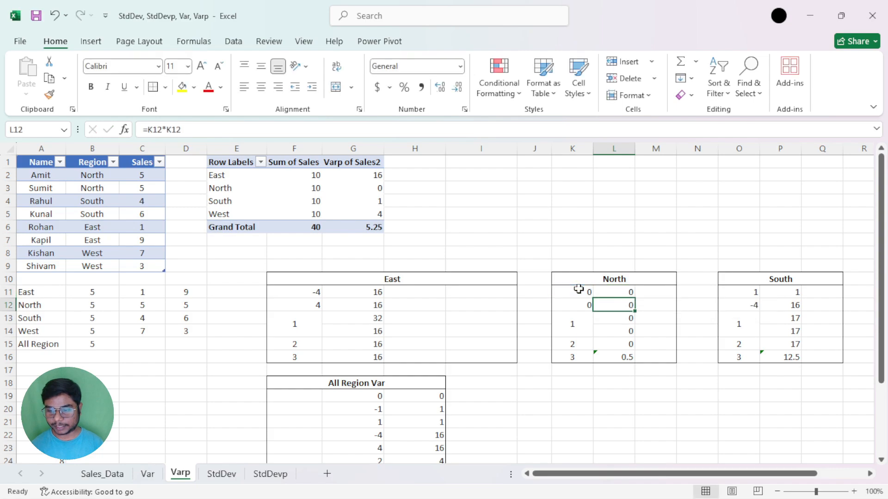
left_click(620, 295)
left_click_drag(635, 298, 633, 309)
Step: Review the formula in L13 that sums the squared North deviations
left_click(626, 318)
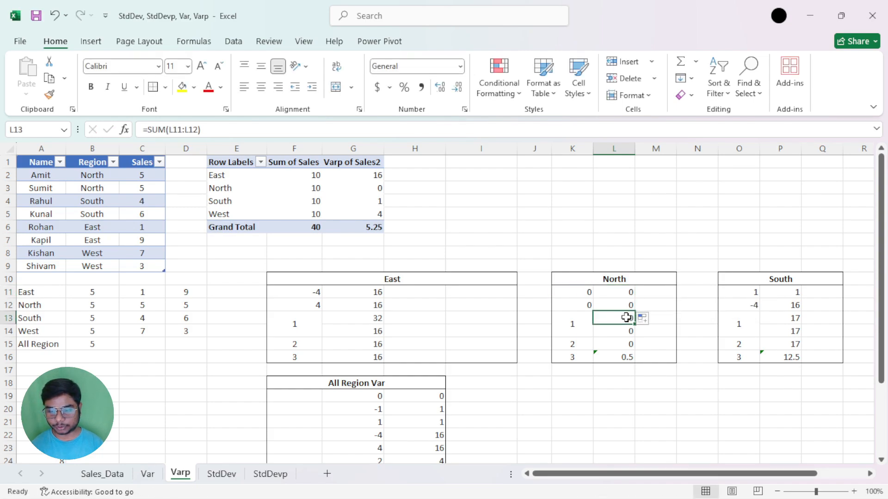
double_click(626, 317)
key("Return")
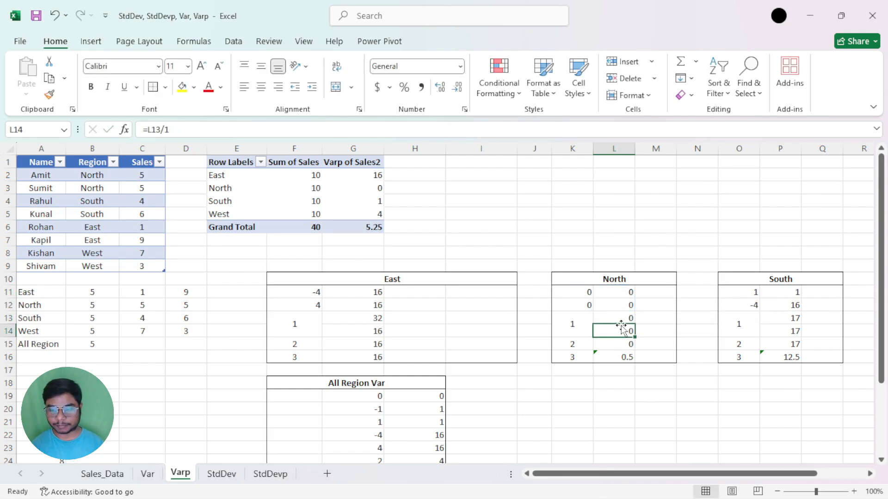
Step: Change the North variance formula in L14 to =L13/2 so it divides by the population count
double_click(623, 331)
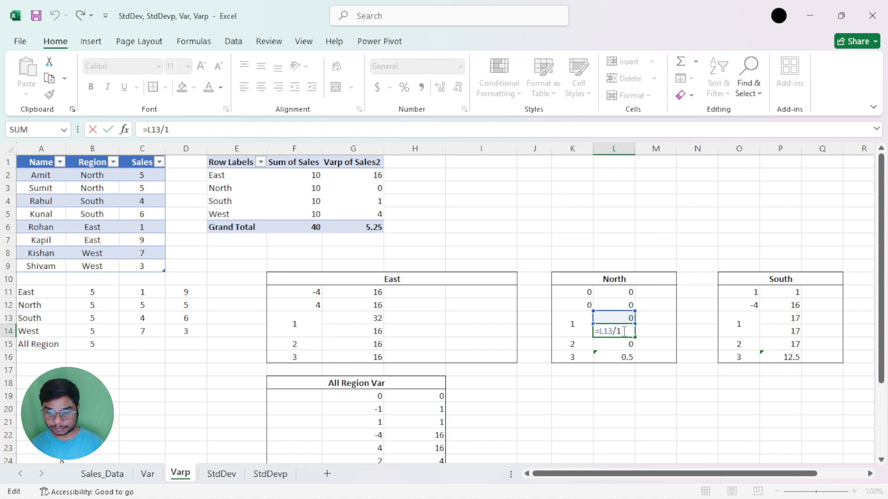
key("Escape")
type("=")
key("Up")
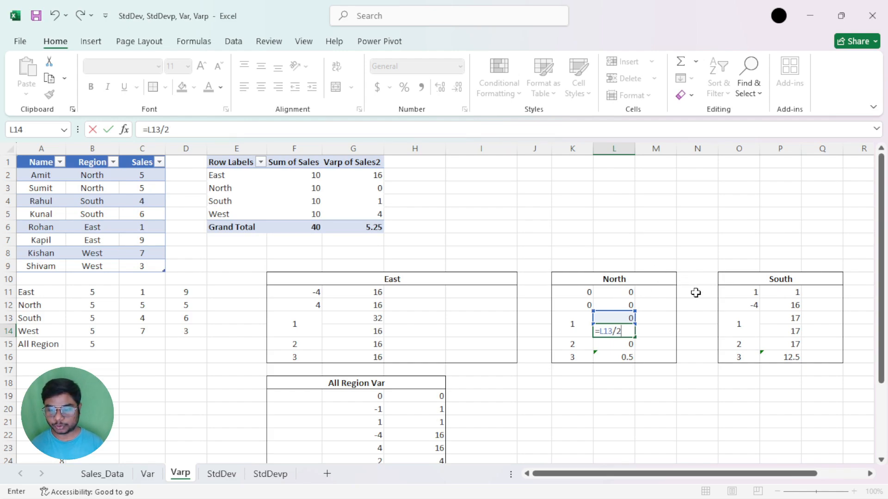
key("Return")
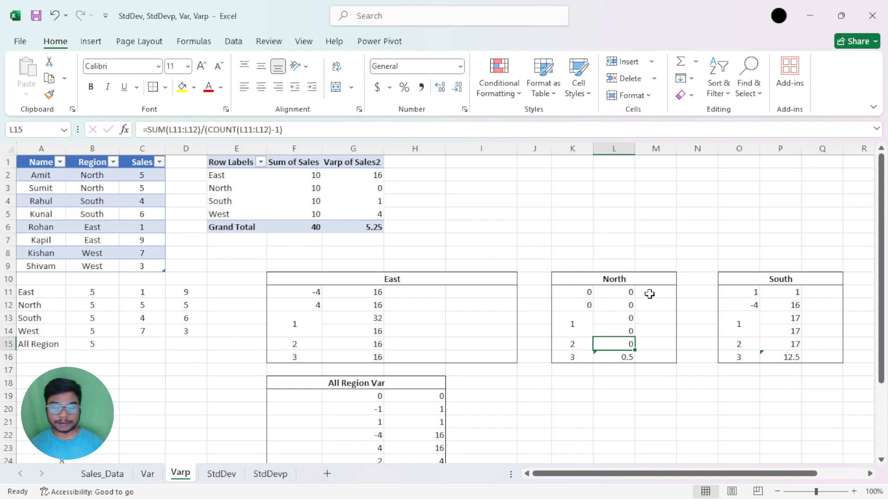
left_click(626, 331)
double_click(626, 345)
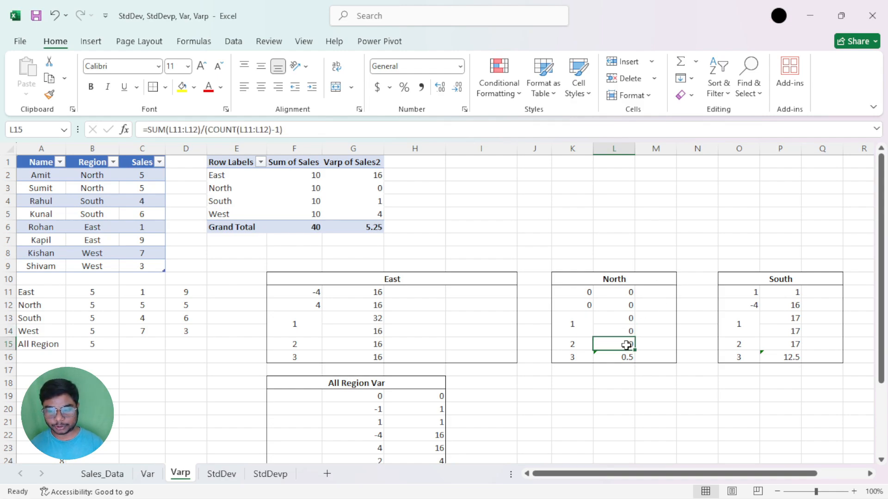
key("Escape")
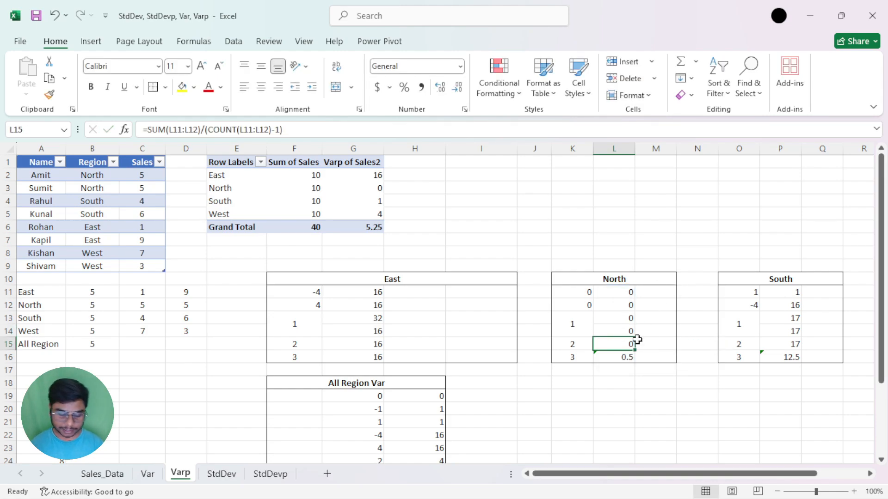
type("sum")
key("Tab")
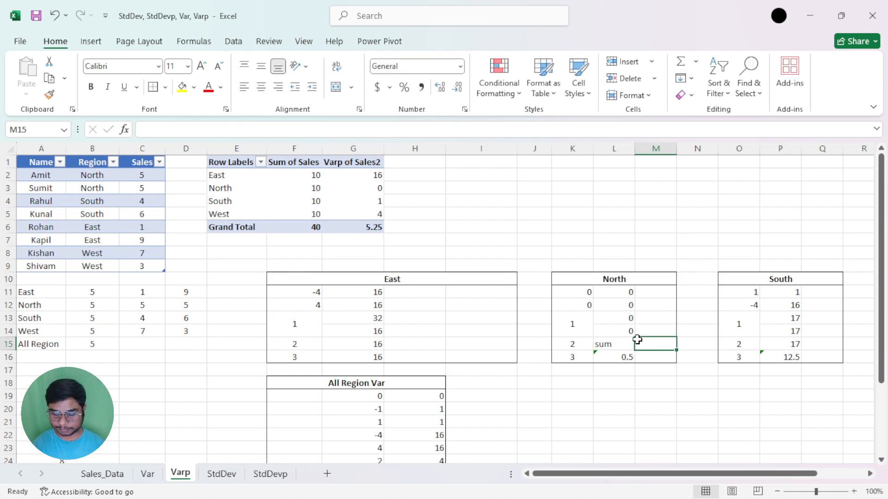
key("Left")
key("Delete")
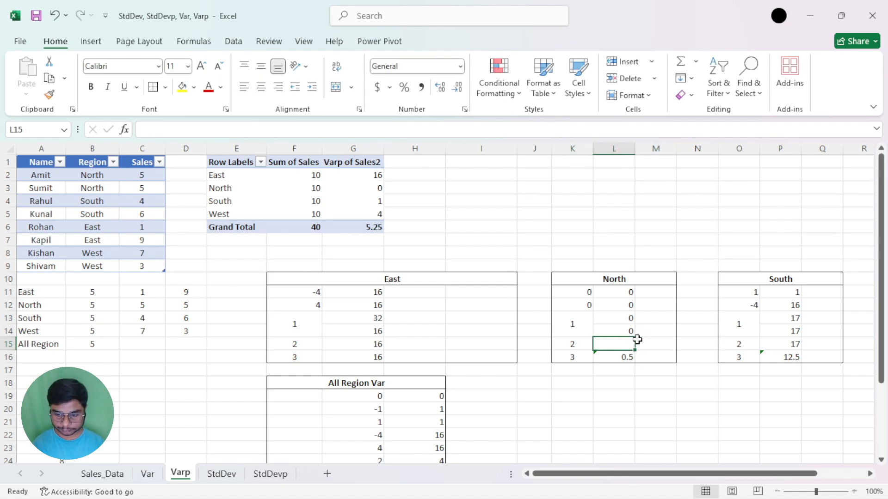
Step: Replace the North method 2 formula in L15 with =SUM(L11:L12)/COUNT(L11:L12)
type("=sum")
key("Tab")
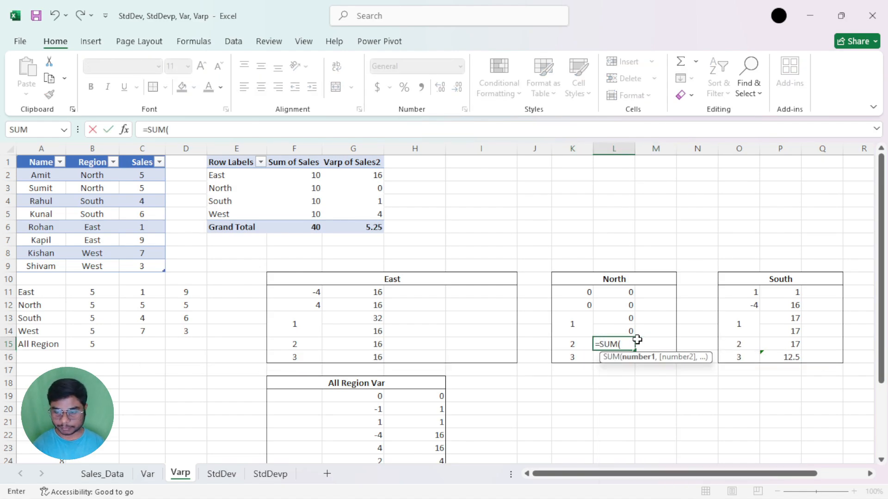
left_click_drag(624, 292, 624, 304)
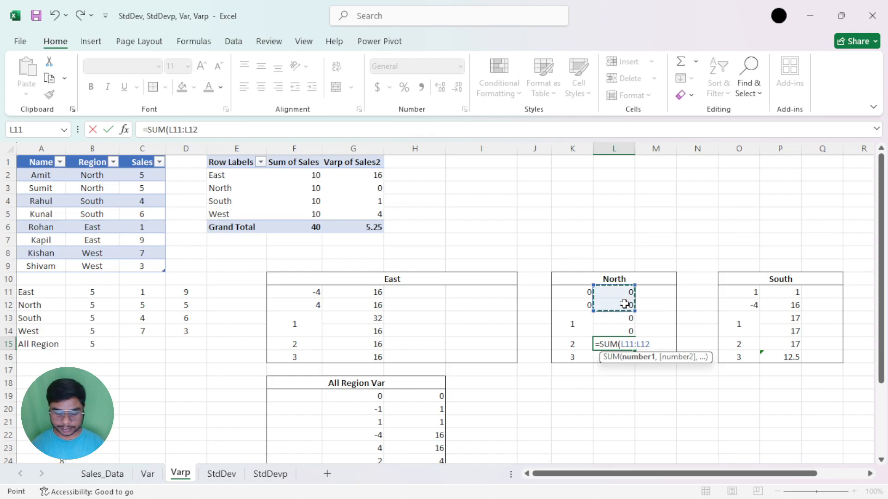
type("/ci")
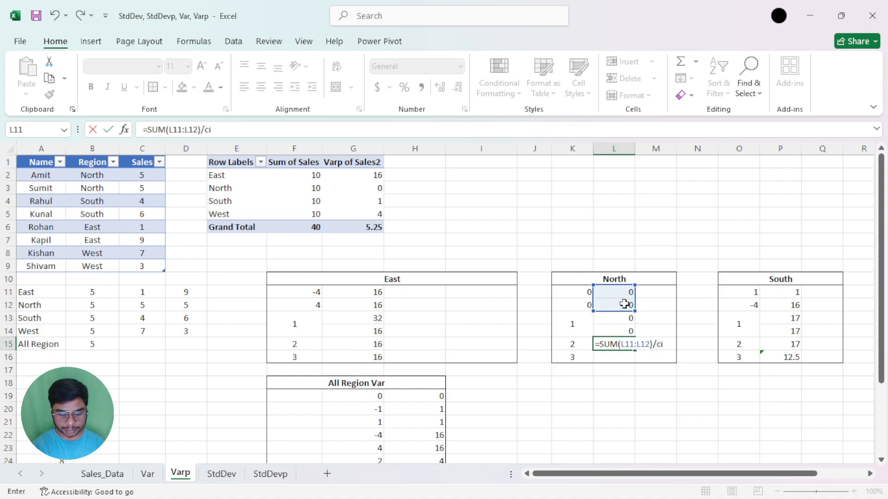
key("BackSpace")
type("ou")
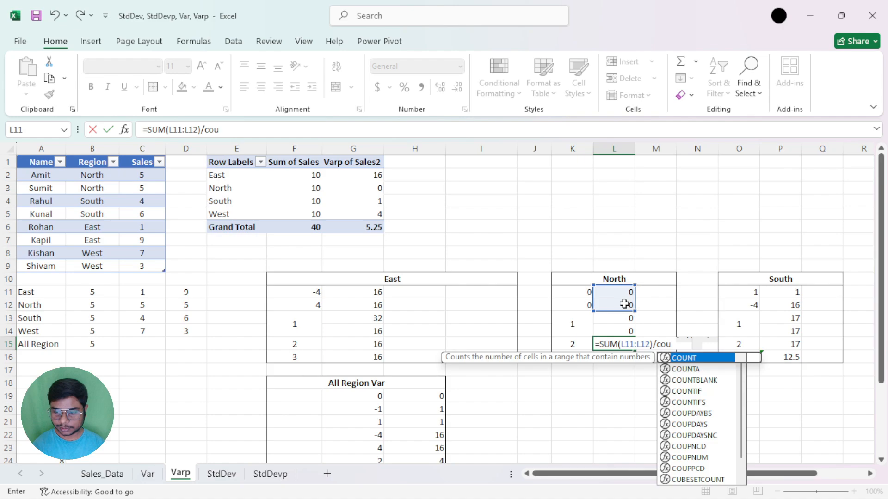
key("Tab")
left_click_drag(626, 291, 621, 304)
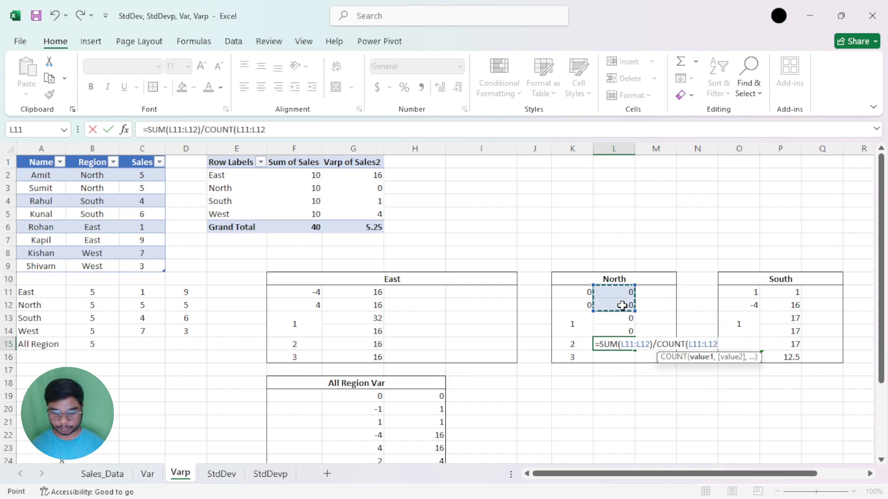
type(")")
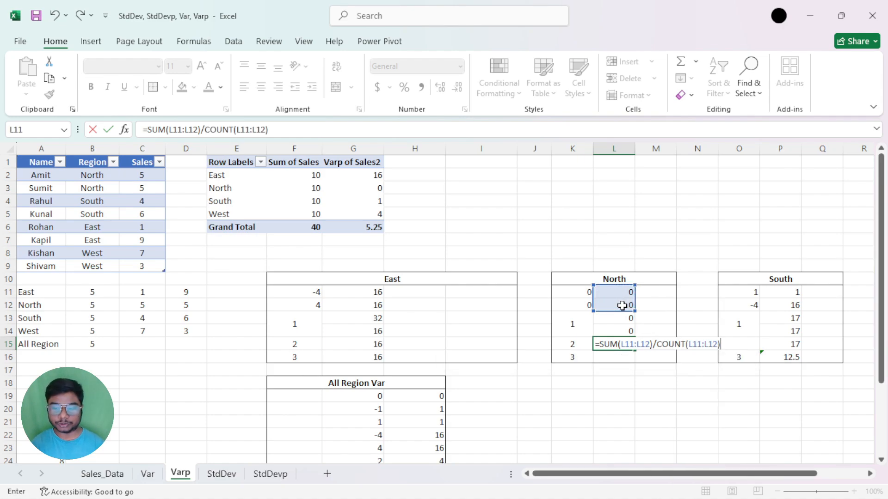
key("Return")
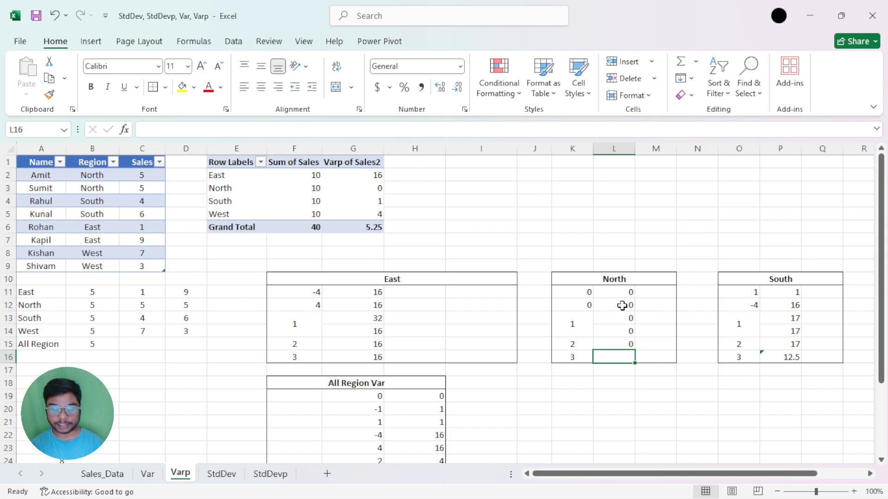
Step: Enter =VAR.P(C2:C3) in L16 for North method 3 and ignore the cell's adjacent-cells error
type("=var.p")
key("Tab")
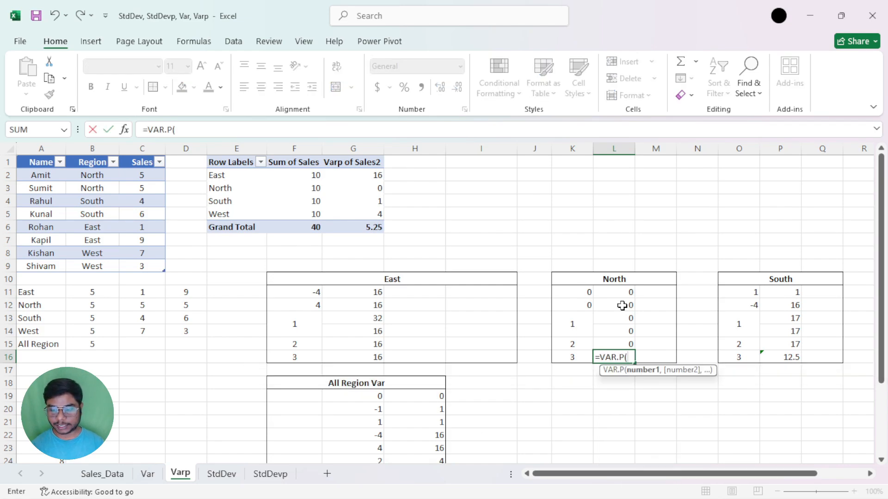
left_click_drag(135, 175, 137, 185)
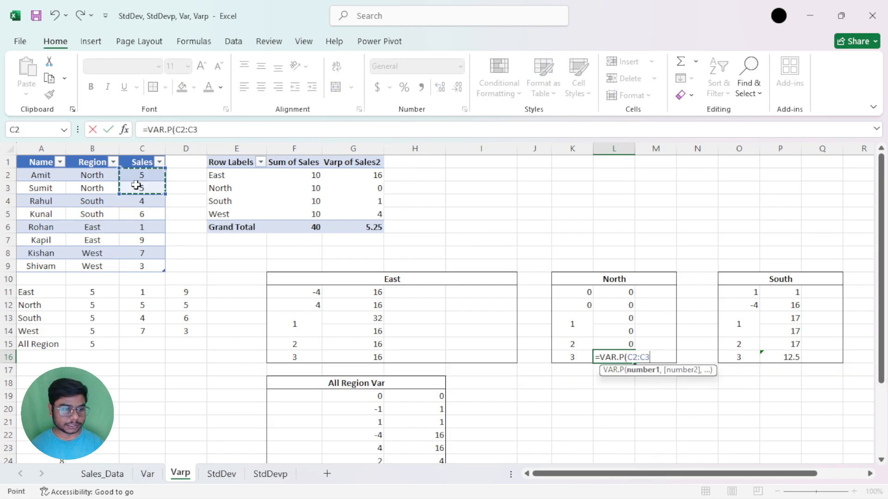
key("Return")
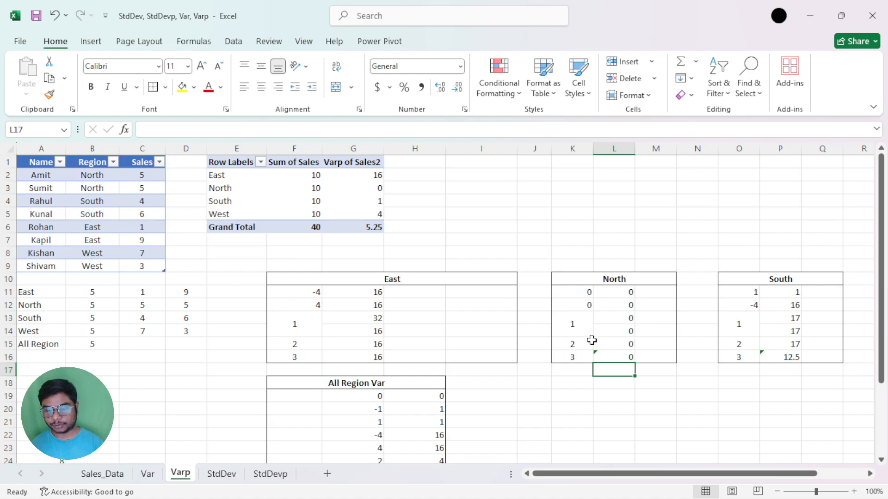
left_click(604, 356)
left_click(585, 356)
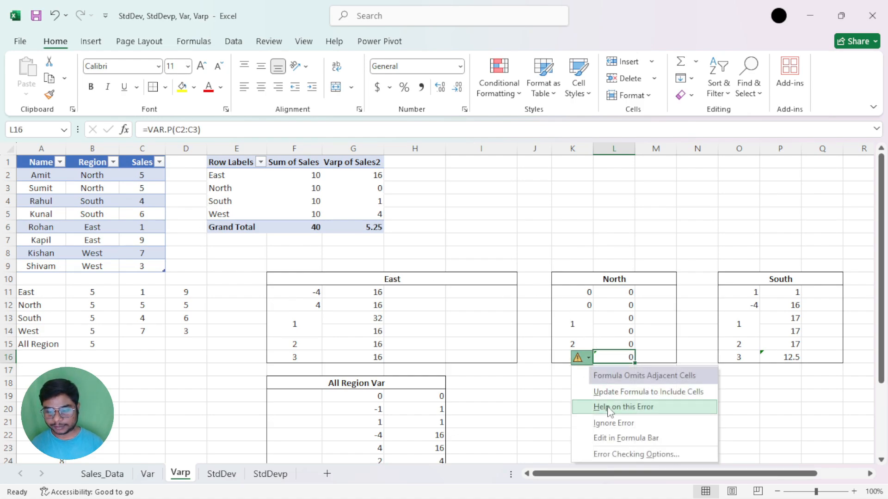
left_click(605, 421)
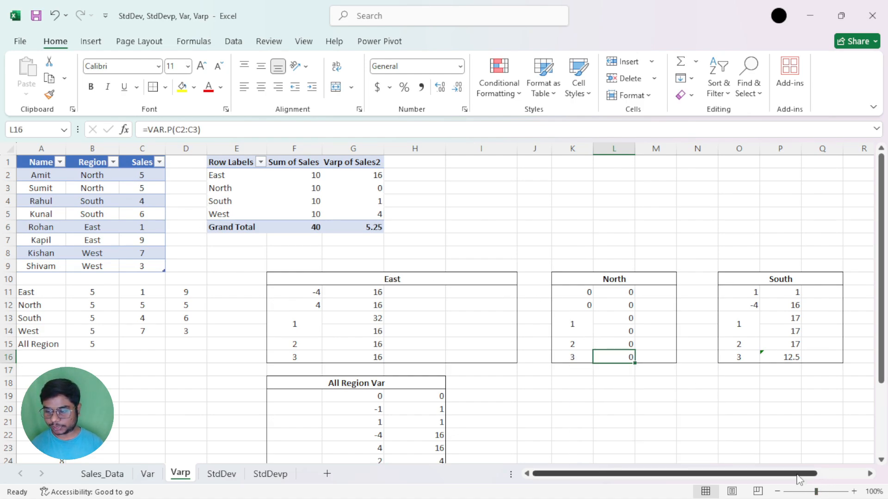
Step: Clear the old South calculations in P11:P16 and O11:O12
left_click_drag(805, 473, 820, 473)
left_click_drag(736, 291, 749, 357)
key("Delete")
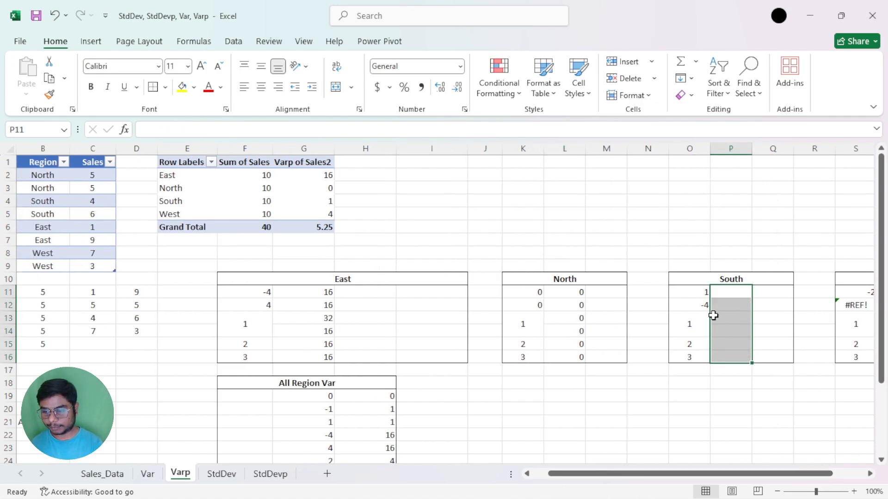
left_click_drag(699, 292, 702, 305)
key("Delete")
Step: Compute the South deviations by entering =C4-$B$13 in O11 and filling it down to O12
left_click(698, 295)
type("=")
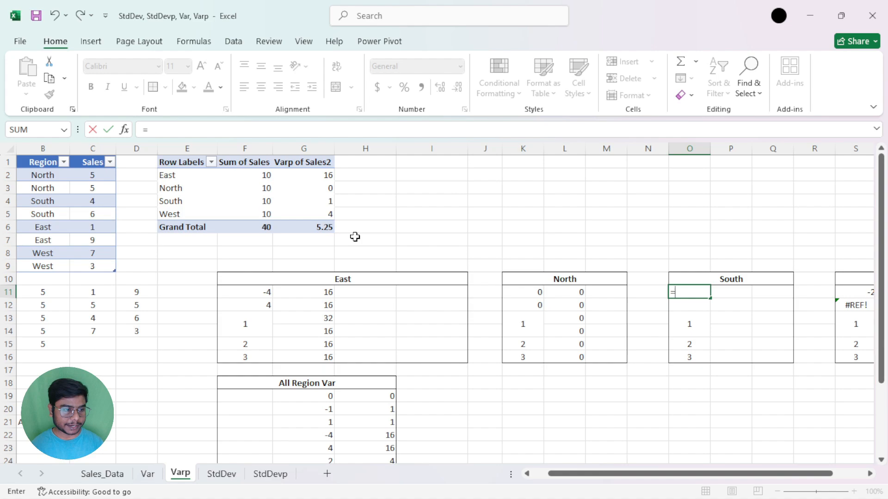
left_click(87, 202)
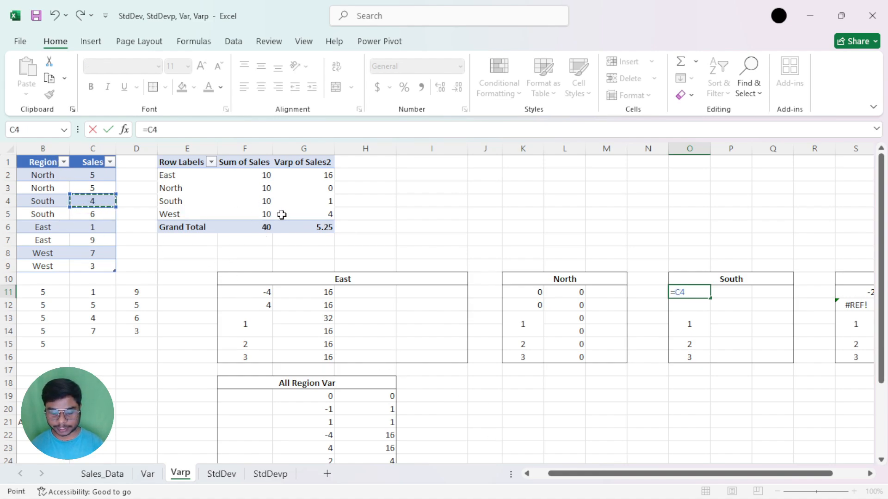
type("-")
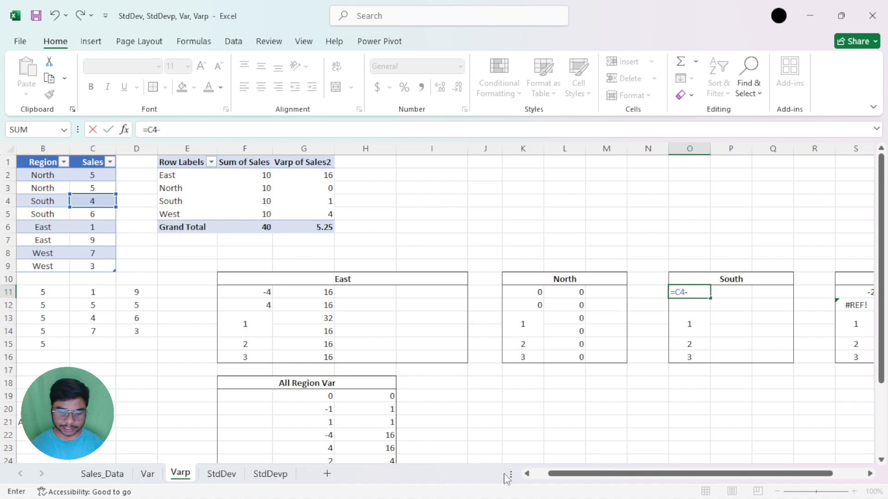
left_click_drag(568, 471, 554, 473)
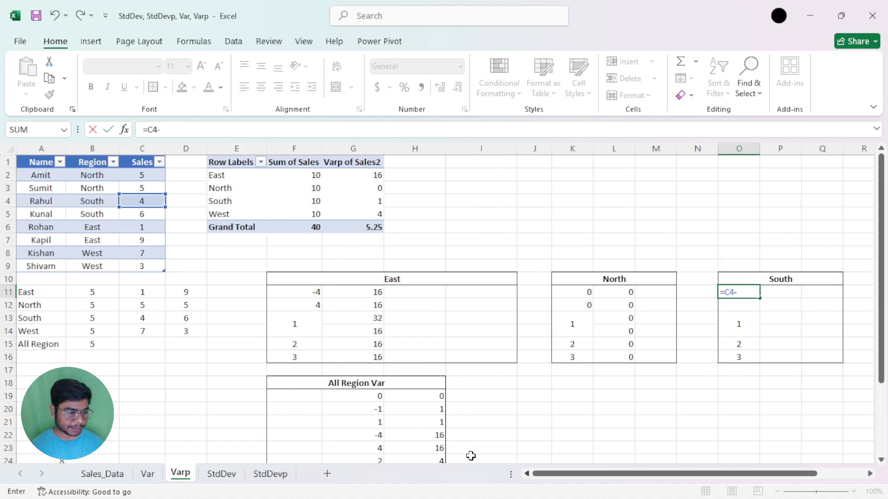
left_click(91, 322)
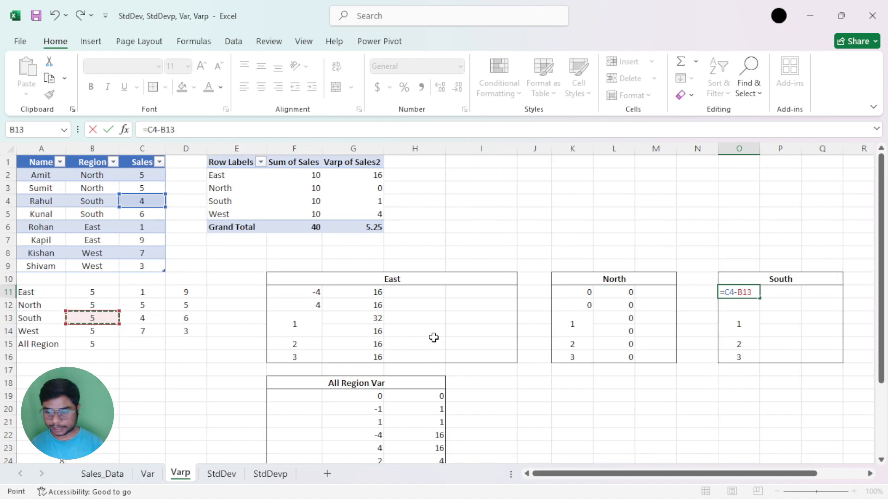
key("F4")
key("Return")
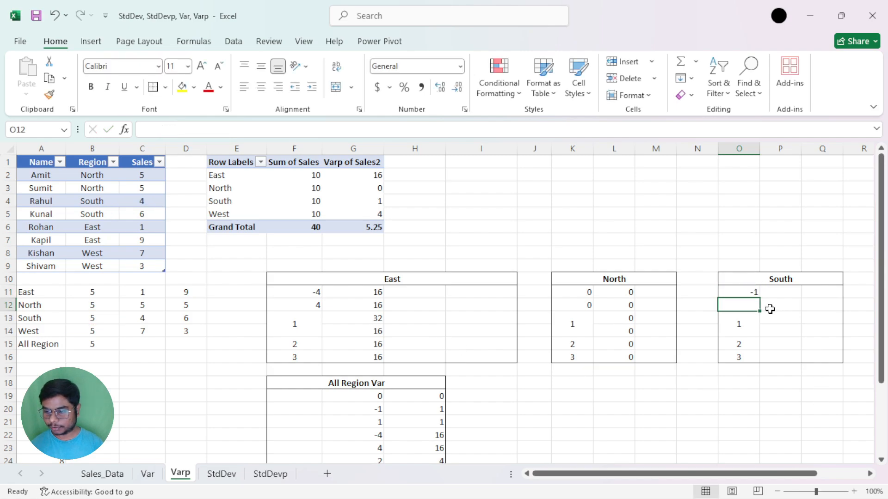
left_click(749, 292)
left_click_drag(761, 305, 758, 309)
Step: Square the South deviations by entering =O11*O11 in P11 and filling it down to P12
left_click(769, 293)
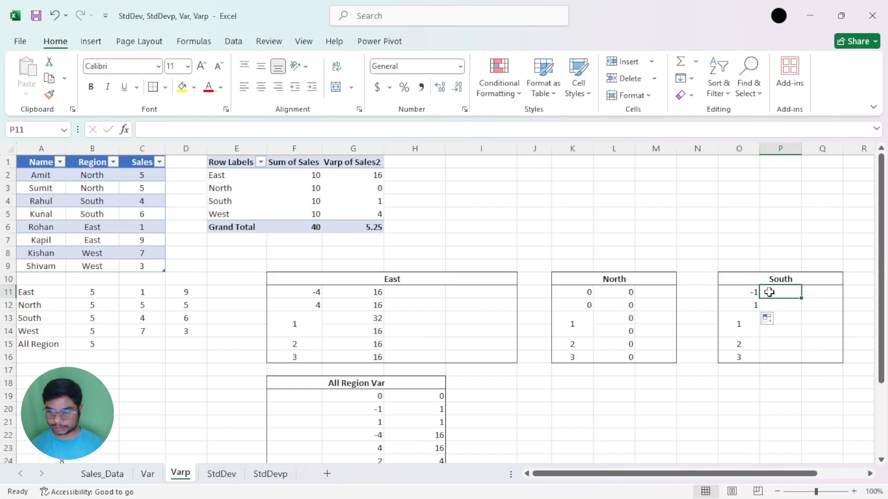
type("=")
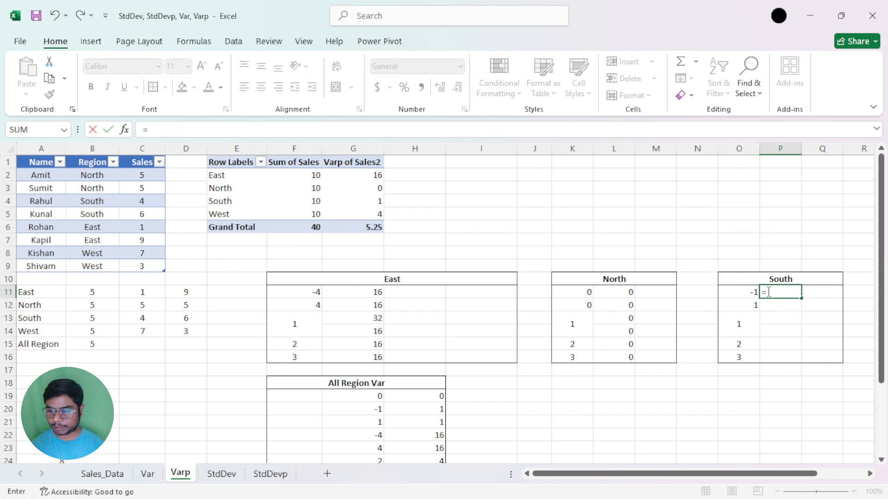
key("Left")
type("*")
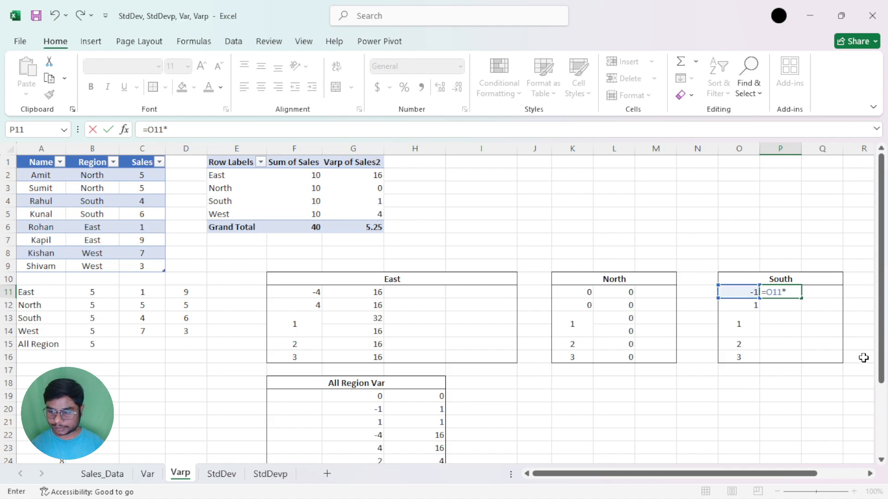
key("Left")
key("Return")
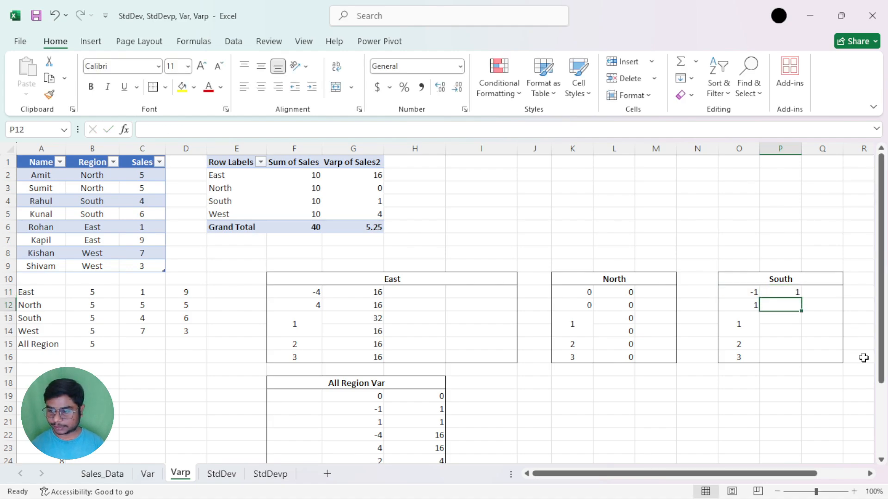
left_click(795, 294)
left_click_drag(802, 300, 801, 312)
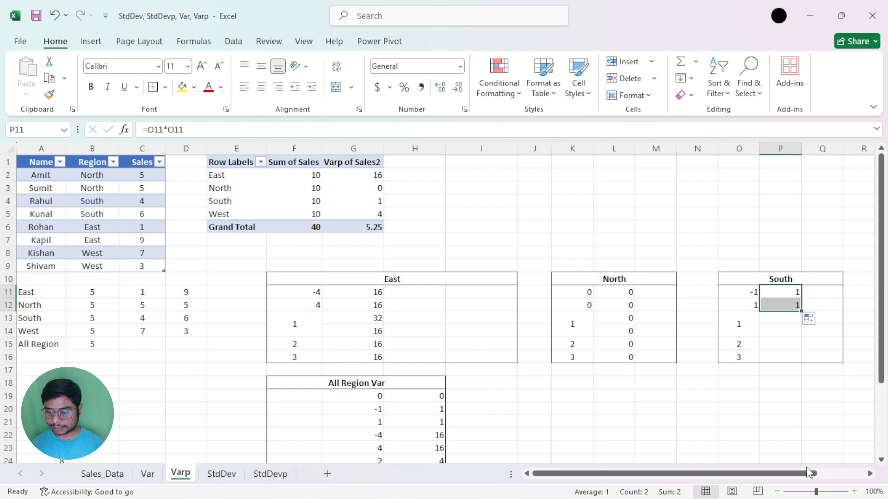
Step: Sum the squared South deviations P11:P12 in P13
scroll(797, 316, "right", 3)
left_click(642, 323)
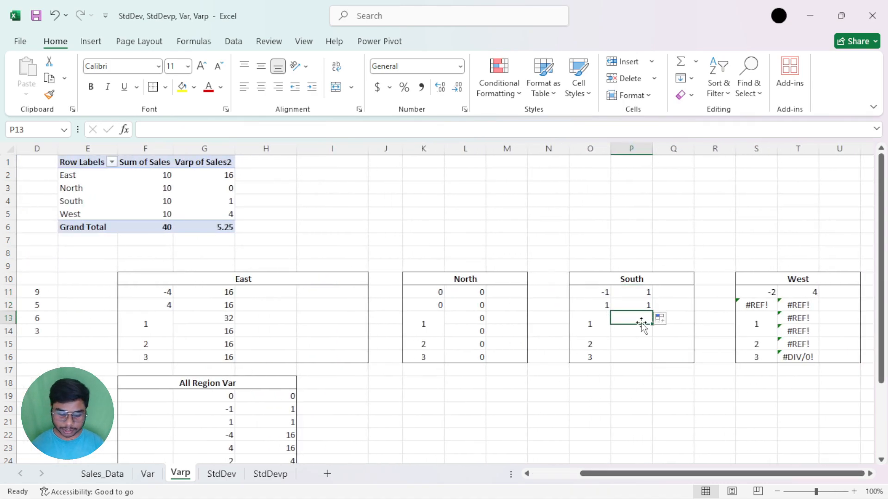
key("alt+equal")
key("Return")
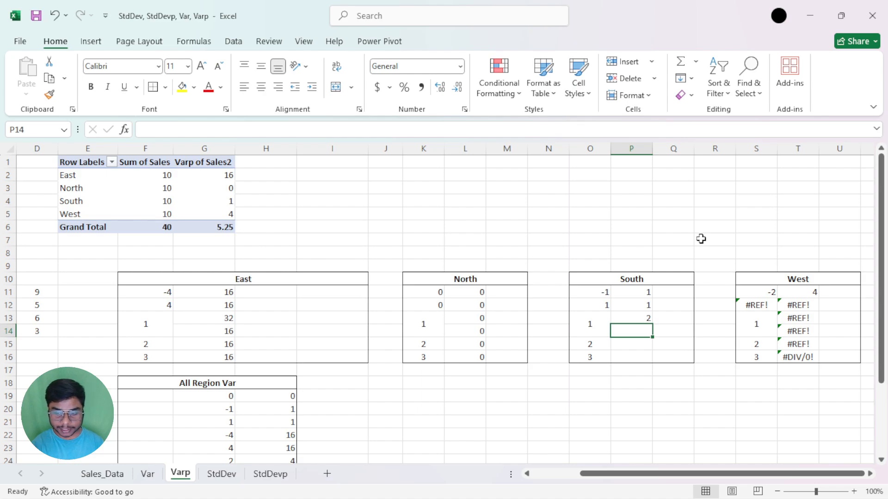
Step: Enter =P13/2 in P14 as the South population variance and compare it with the pivot table's South Varp value
type("=")
key("Up")
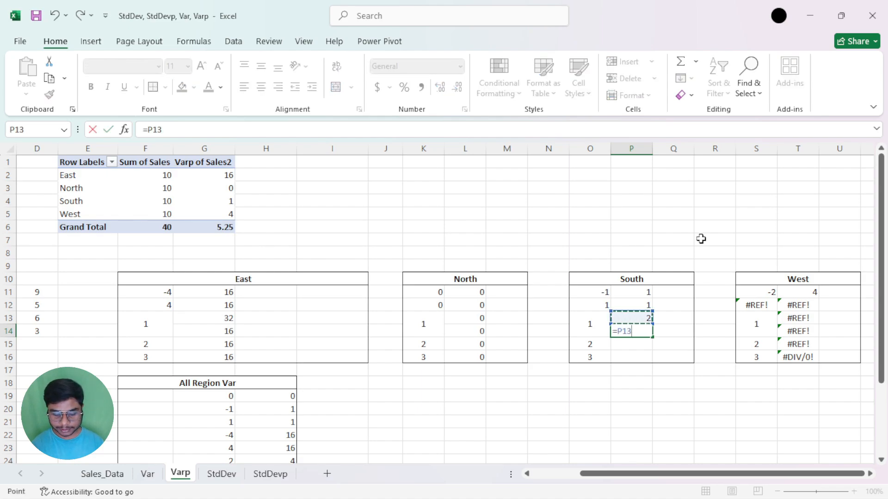
type("/")
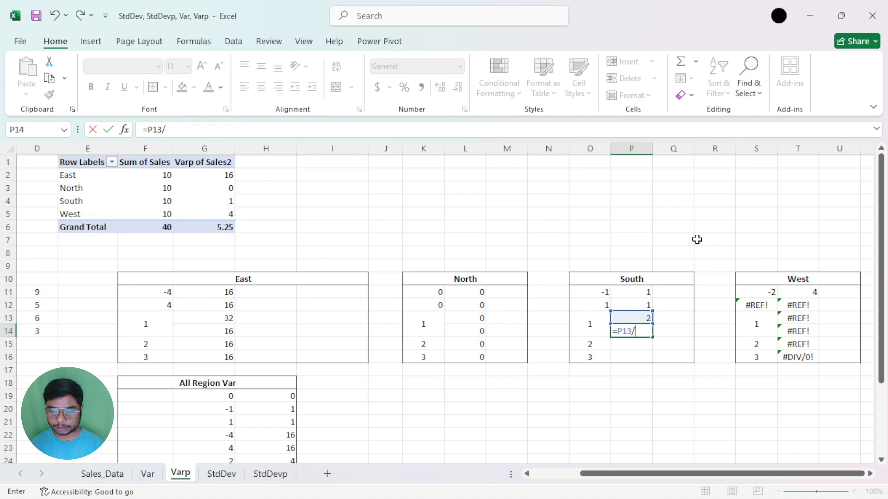
type("2")
key("ctrl+Return")
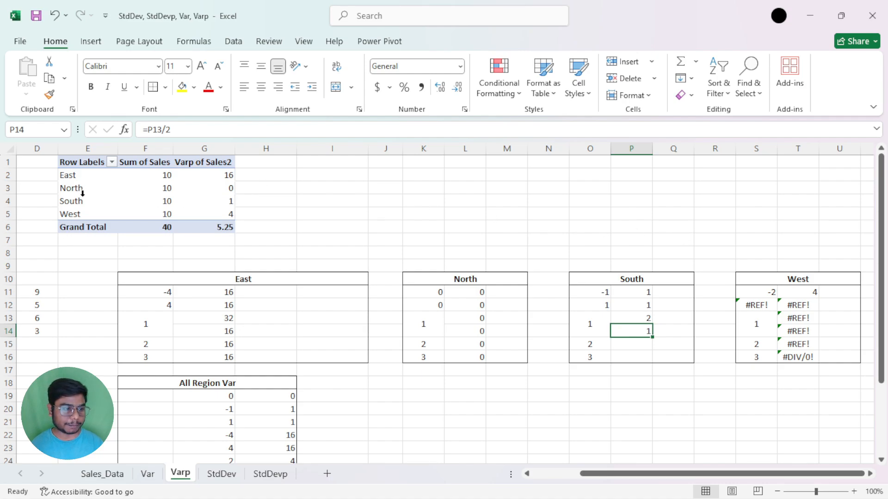
left_click(227, 198)
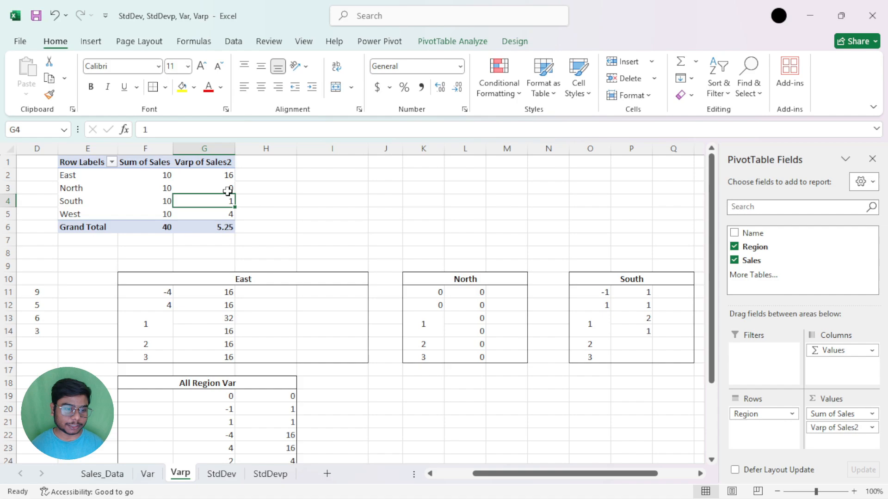
left_click(632, 330)
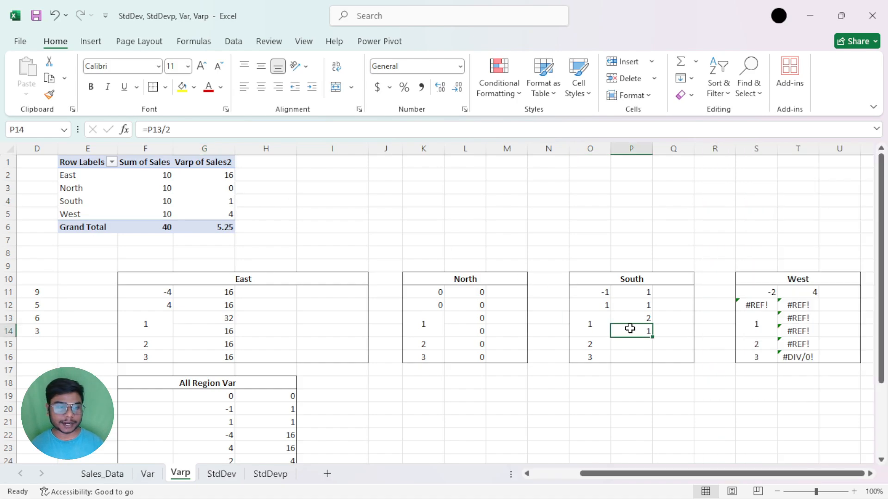
left_click(619, 346)
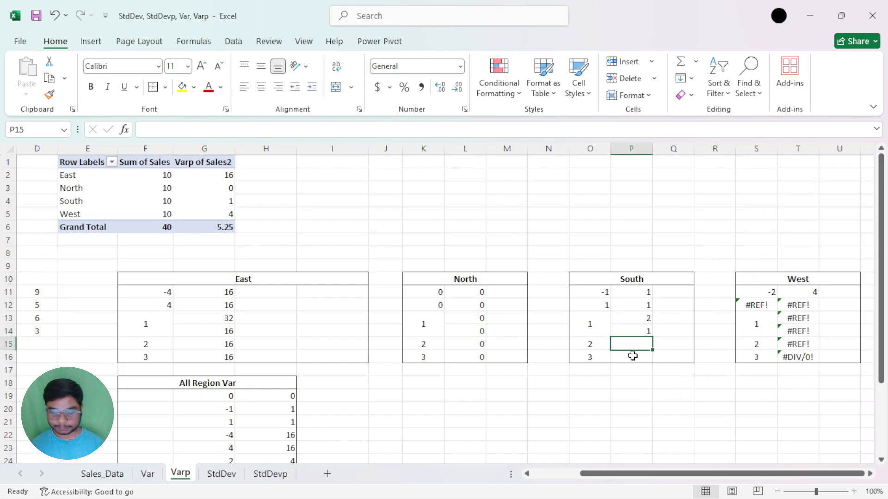
type("=sum")
key("Tab")
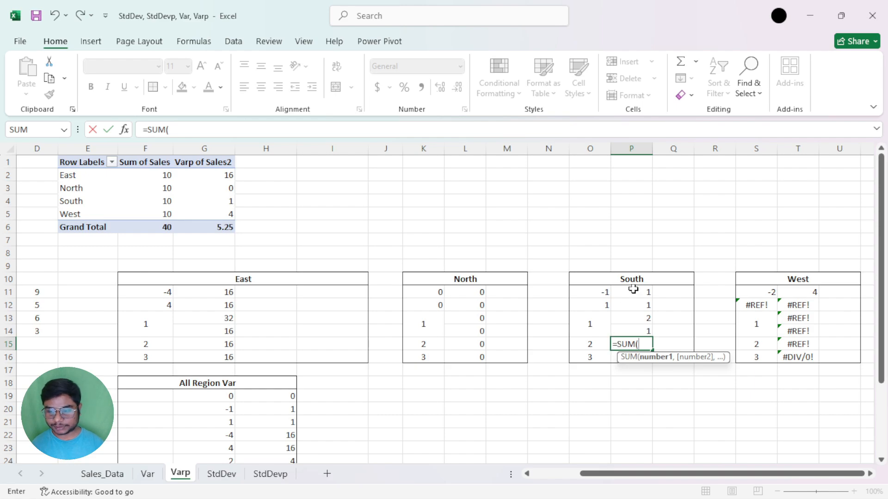
left_click_drag(632, 289, 630, 307)
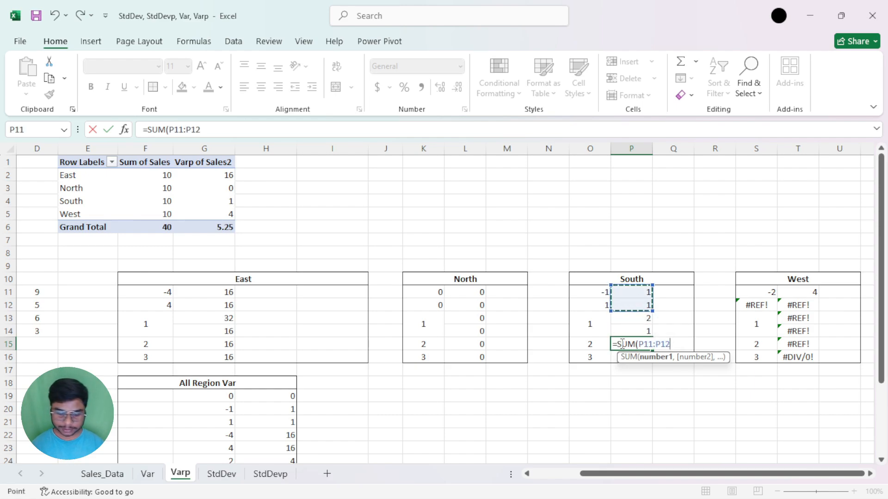
type(")/coumn")
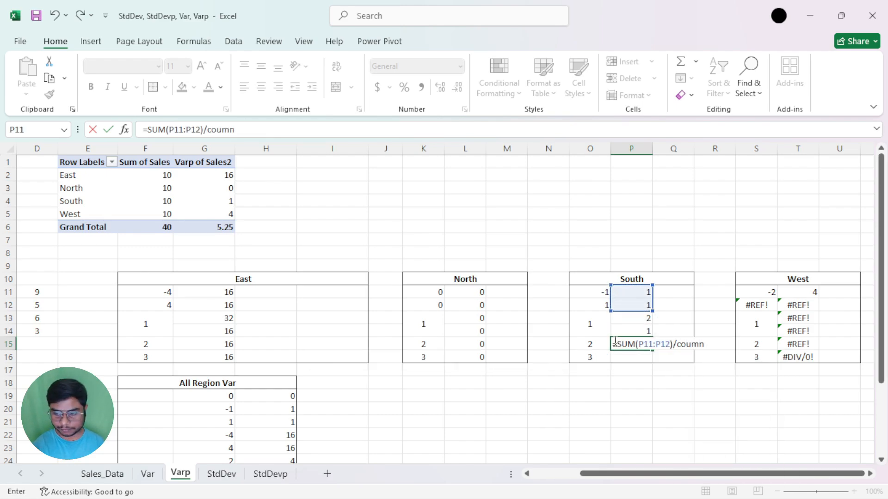
key("Tab")
Step: Enter =SUM(P11:P12)/COUNT(P11:P12) in P15 as the second South population variance calculation
left_click(613, 341)
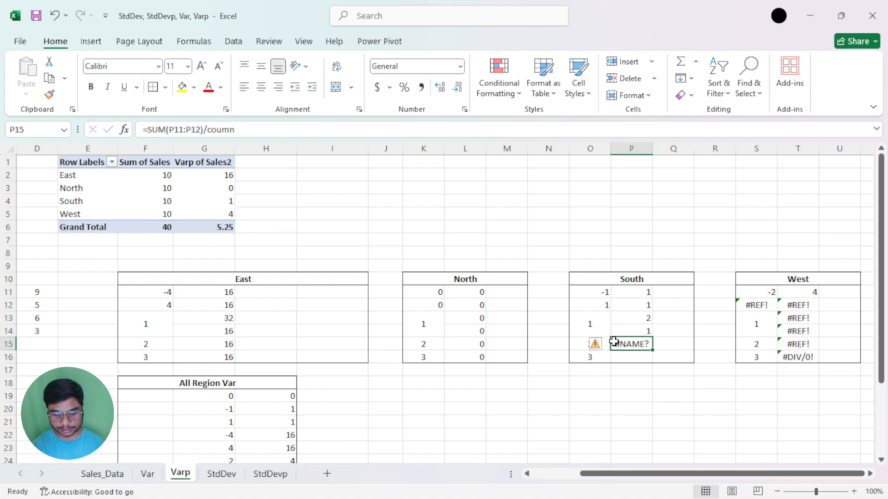
type("=sum")
key("Tab")
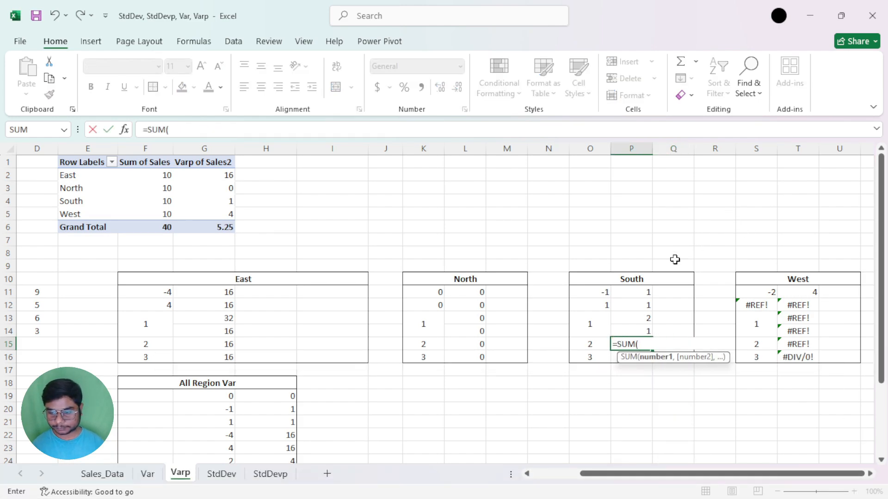
left_click_drag(644, 290, 645, 303)
type(")")
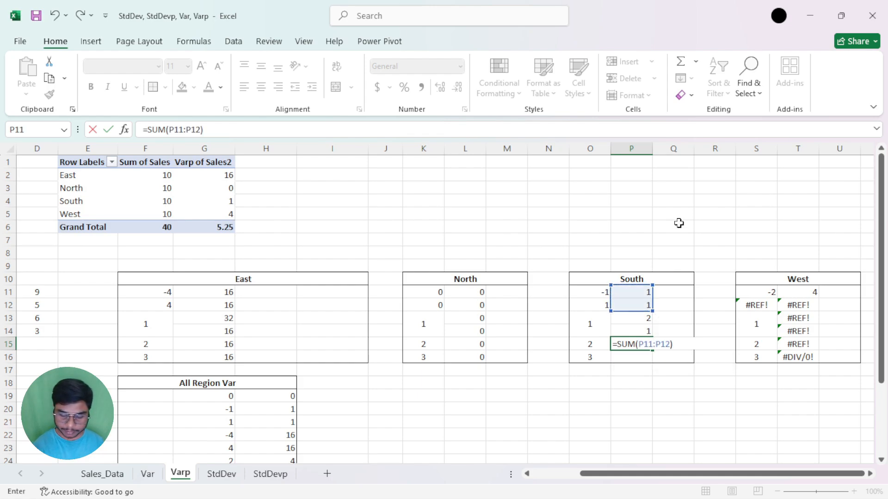
type("/coun")
key("Tab")
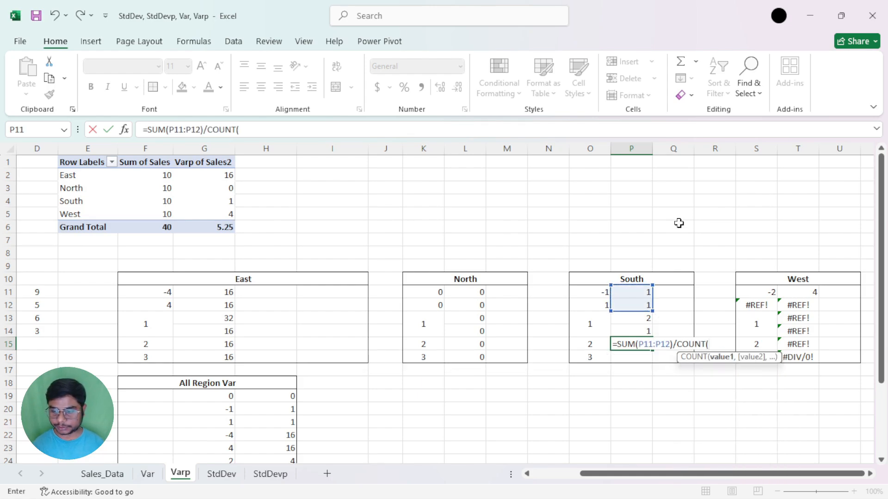
left_click_drag(645, 291, 639, 301)
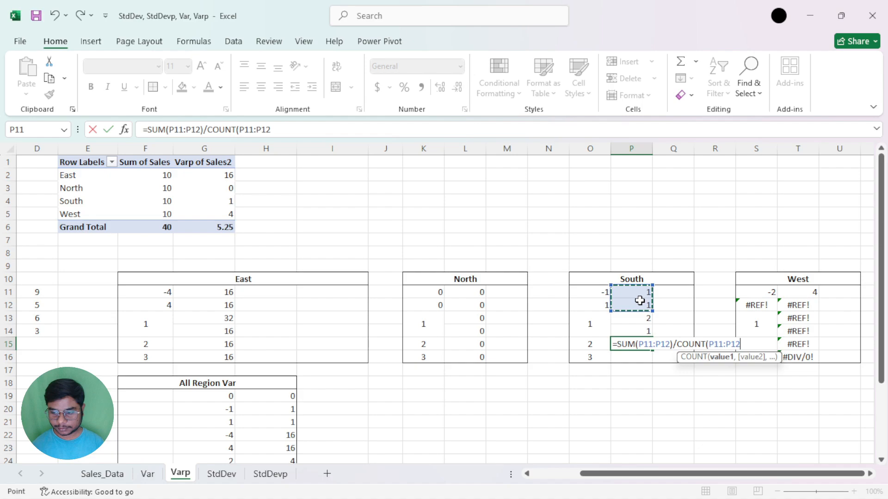
key("Return")
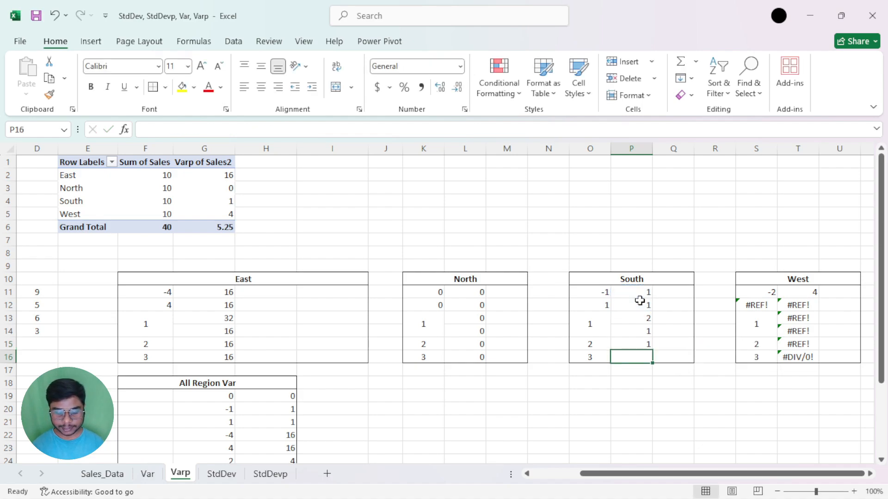
Step: Enter =VAR.P(C4:C5) in P16 for the South population variance and ignore the cell's error flag
type("=var")
key("Tab")
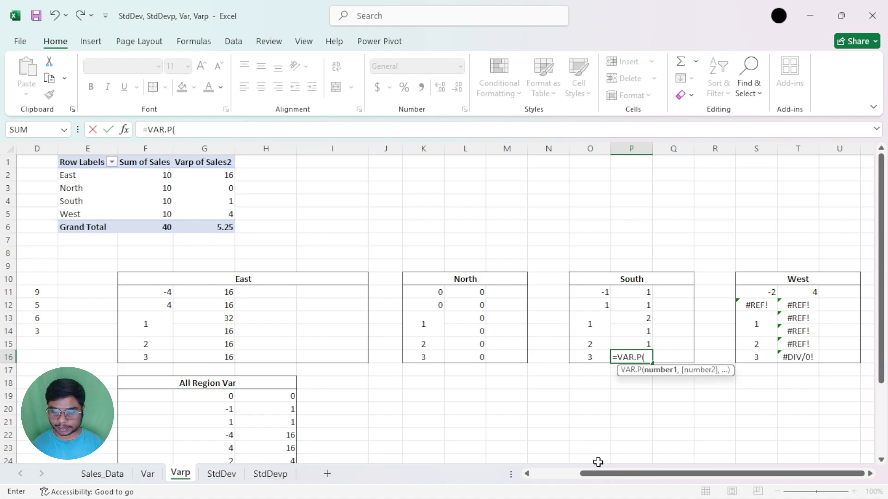
left_click_drag(599, 474, 583, 474)
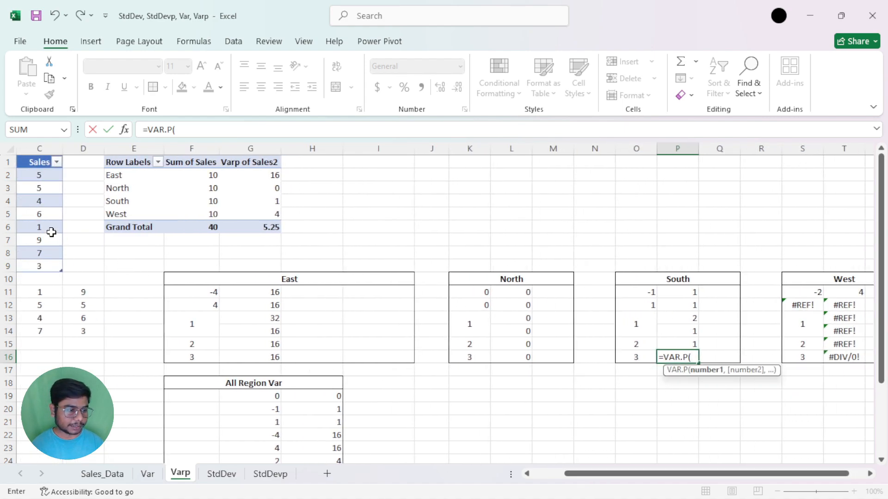
left_click_drag(601, 474, 569, 474)
left_click_drag(138, 204, 141, 213)
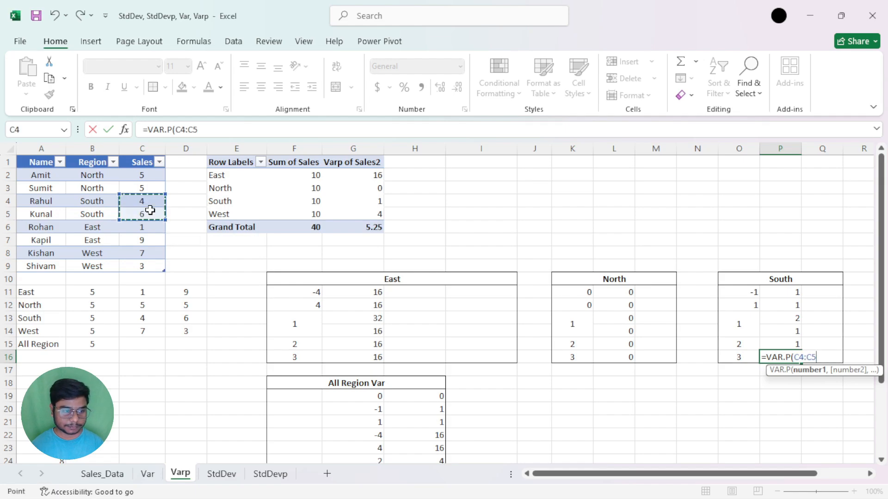
key("Return")
left_click(767, 353)
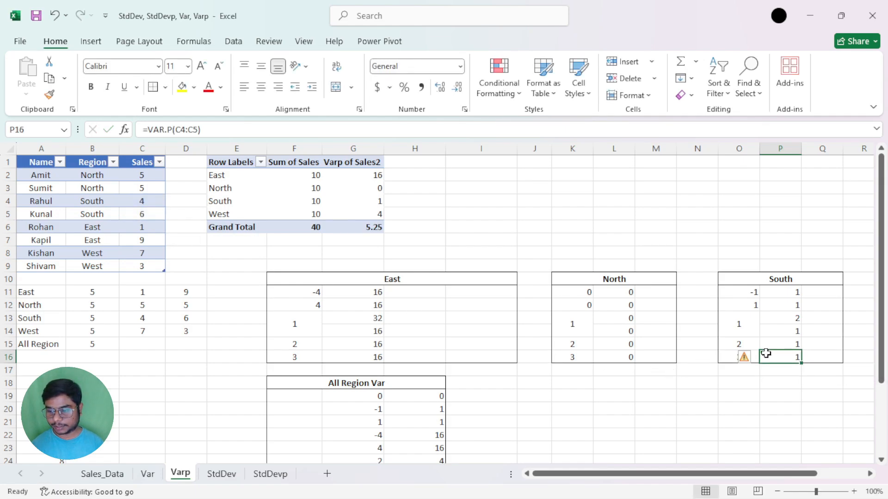
left_click(746, 358)
left_click(758, 423)
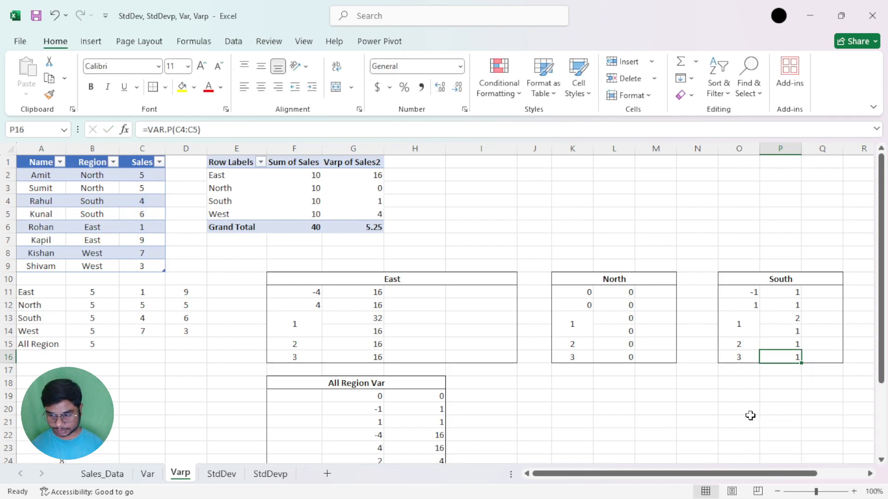
Step: Clear the old West formulas in S11:S12 and T11:T16, keeping the method numbers 1 to 3
left_click_drag(791, 474, 837, 476)
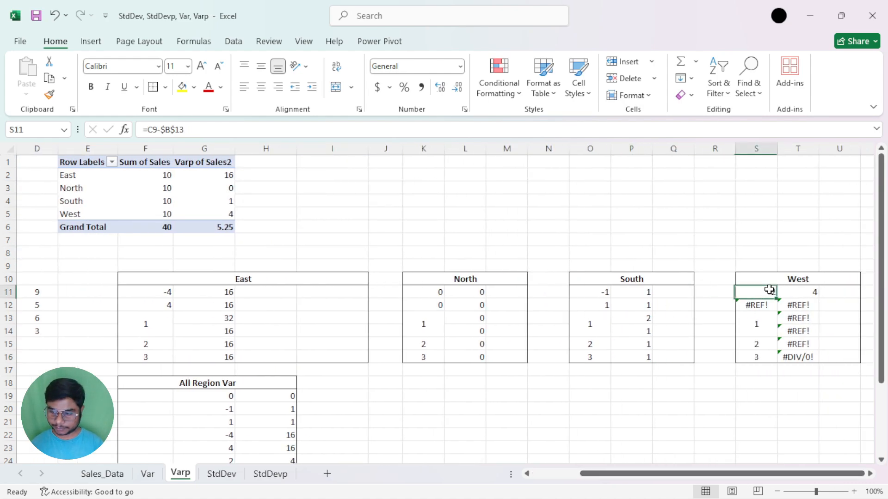
left_click_drag(769, 291, 799, 360)
key("Delete")
key("Delete")
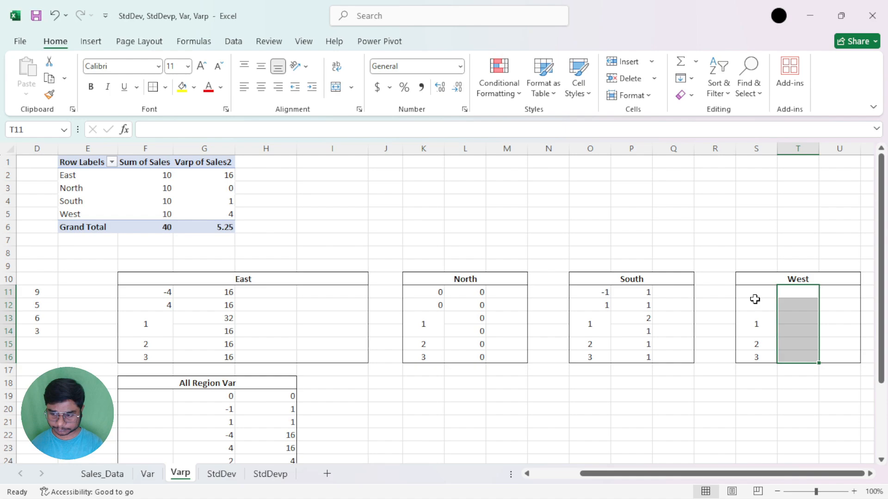
Step: Compute the West deviations by entering =C8-$B$14 in S11 and filling it down to S12
left_click(755, 292)
type("=")
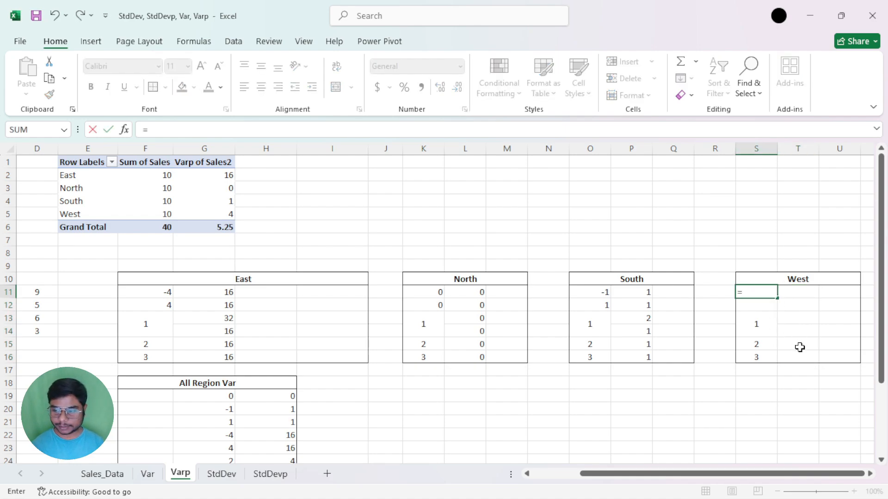
left_click_drag(653, 473, 605, 473)
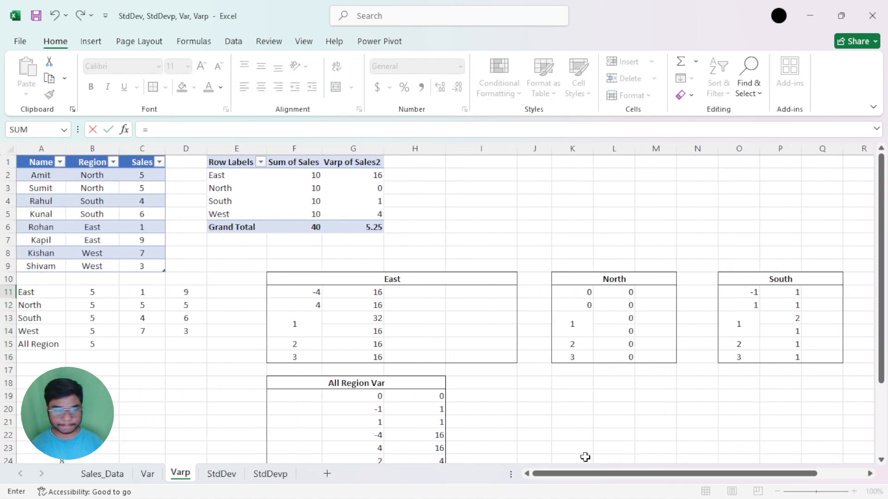
left_click(136, 253)
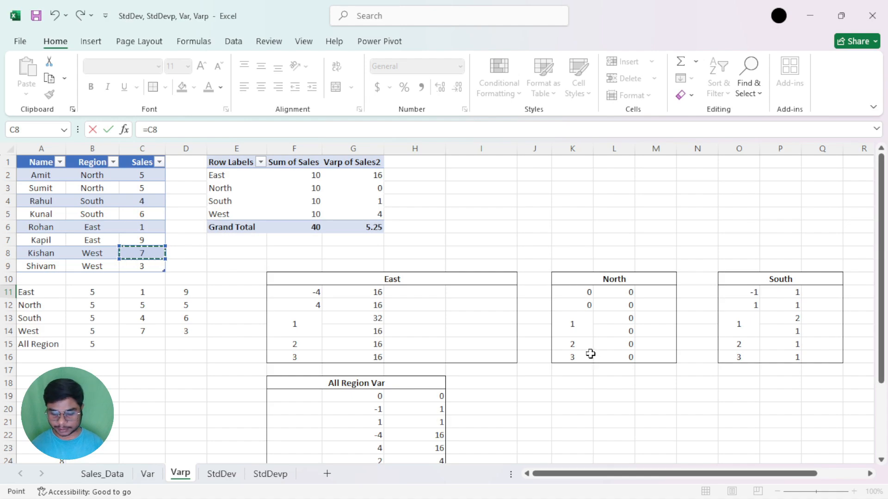
type("-")
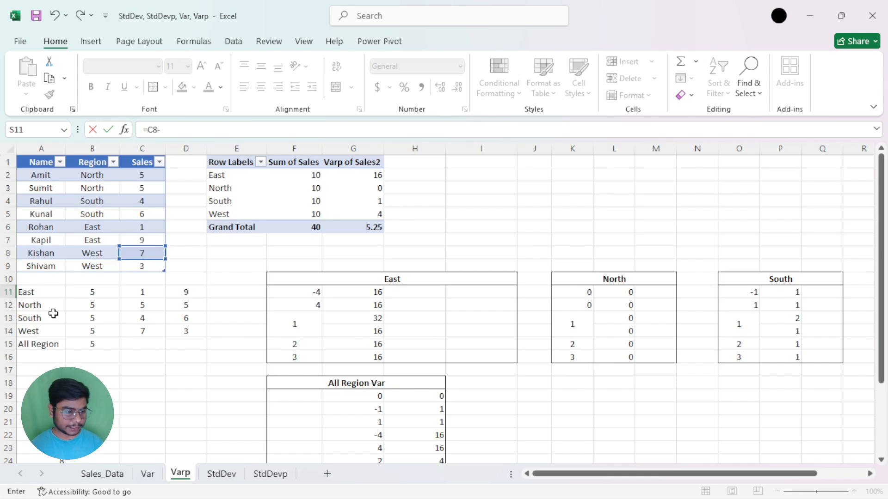
left_click(81, 334)
key("F4")
scroll(539, 474, "right", 3)
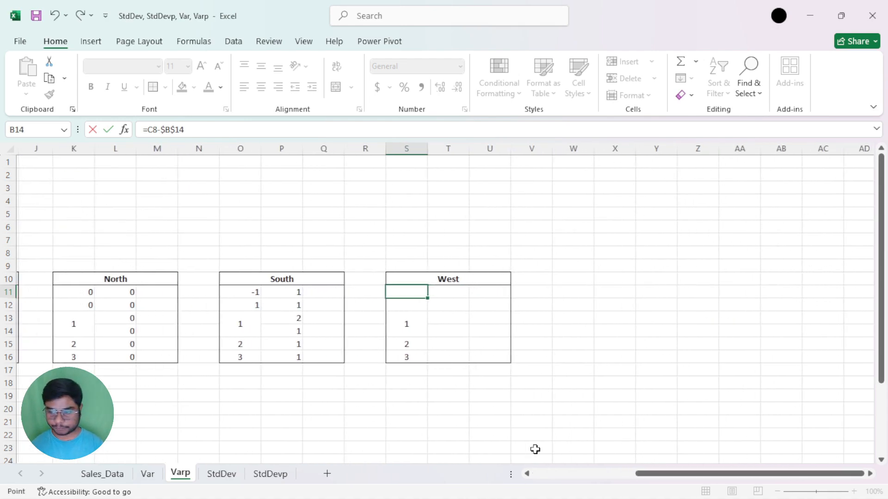
key("Return")
left_click(421, 293)
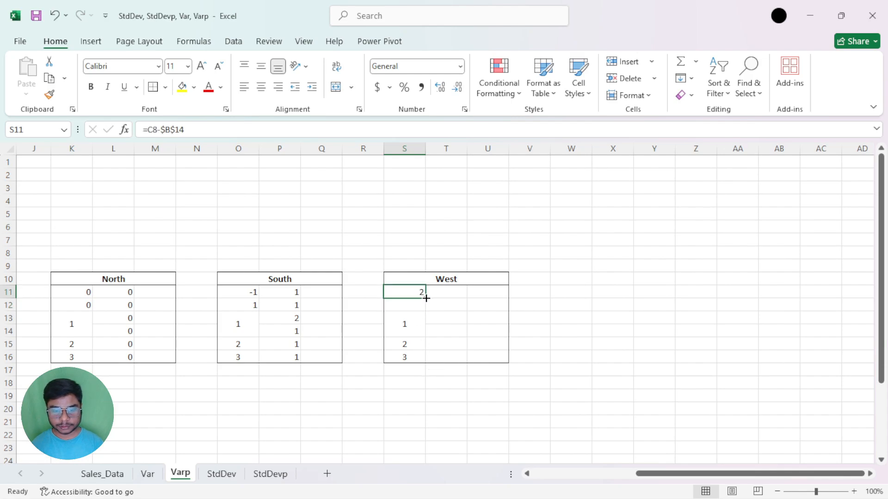
left_click_drag(425, 298, 426, 308)
Step: Square the West deviations by raising S11 to the power of 2 in T11 and filling it down to T12
key("Right")
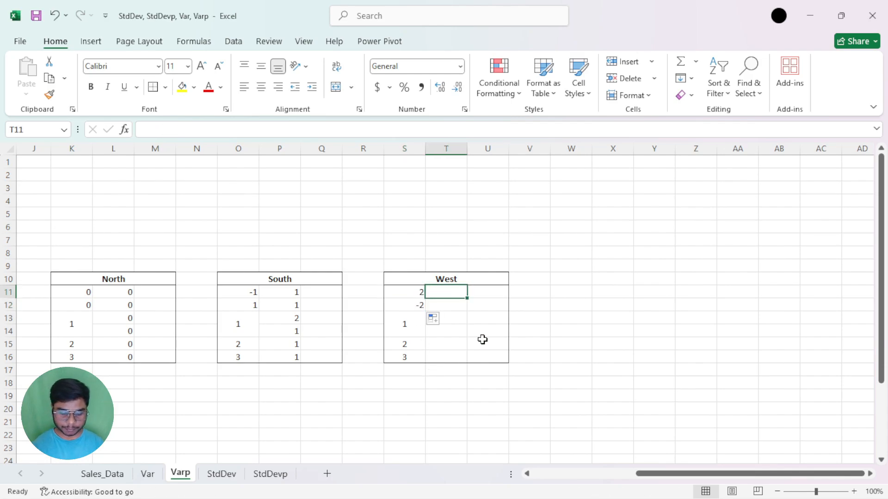
type("=")
key("Left")
type("^")
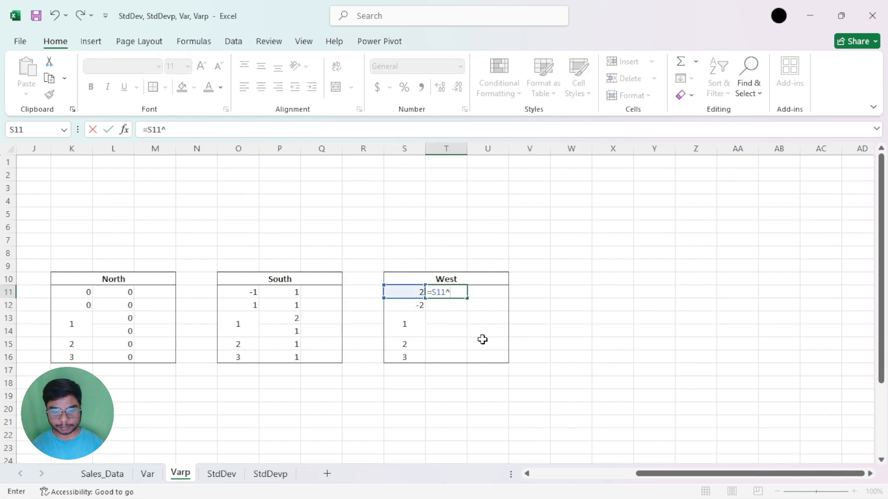
key("Return")
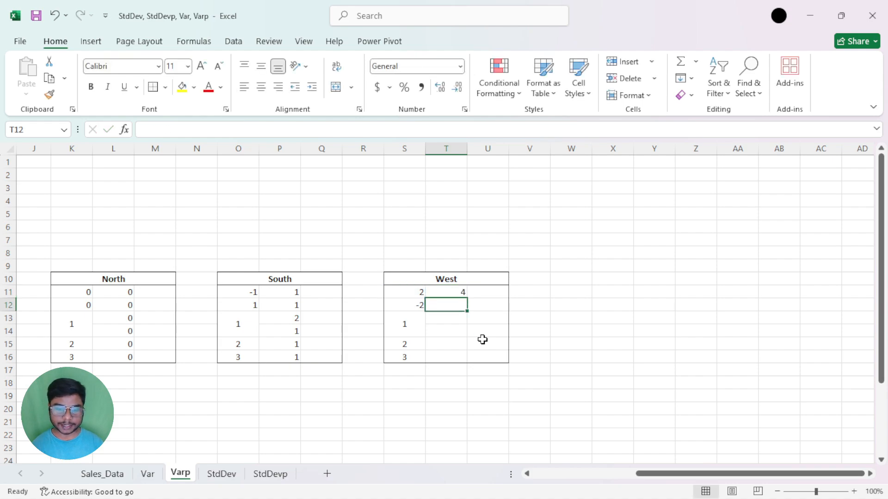
left_click(457, 292)
left_click_drag(466, 306, 467, 313)
Step: Sum the squared West deviations T11:T12 in T13
left_click(467, 324)
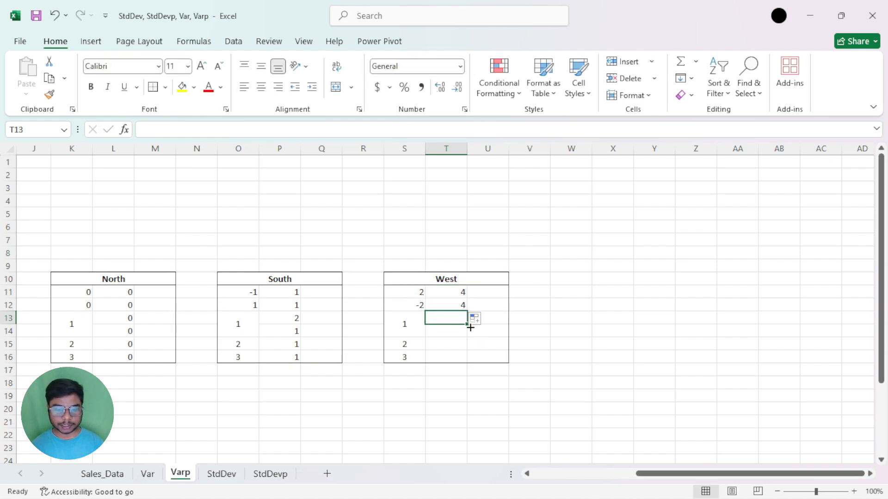
key("alt+equal")
key("Return")
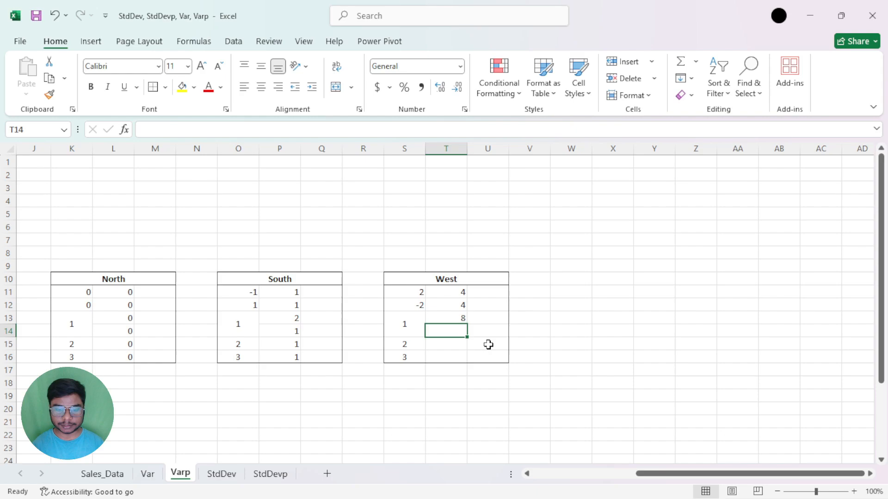
Step: Enter =T13/2 in T14 as the West population variance
type("=")
key("Up")
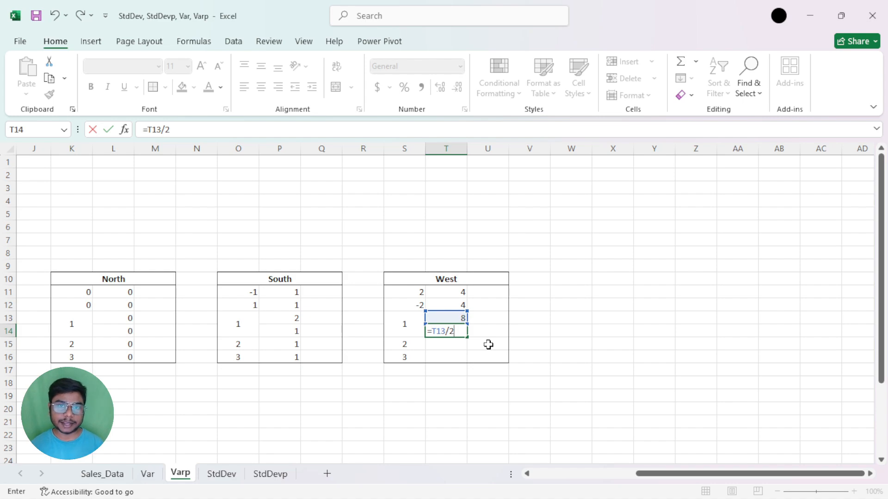
key("Return")
left_click(451, 332)
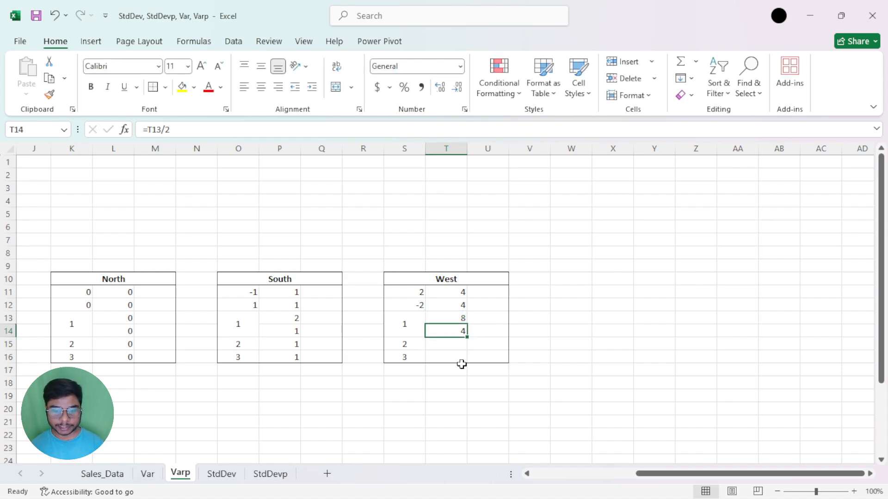
Step: Enter =SUM(T11:T12)/COUNT(T11:T12) in T15 as the second West population variance calculation
mouse_move(662, 476)
left_mouse_down()
mouse_move(589, 476)
mouse_move(652, 478)
left_mouse_up()
left_click(519, 342)
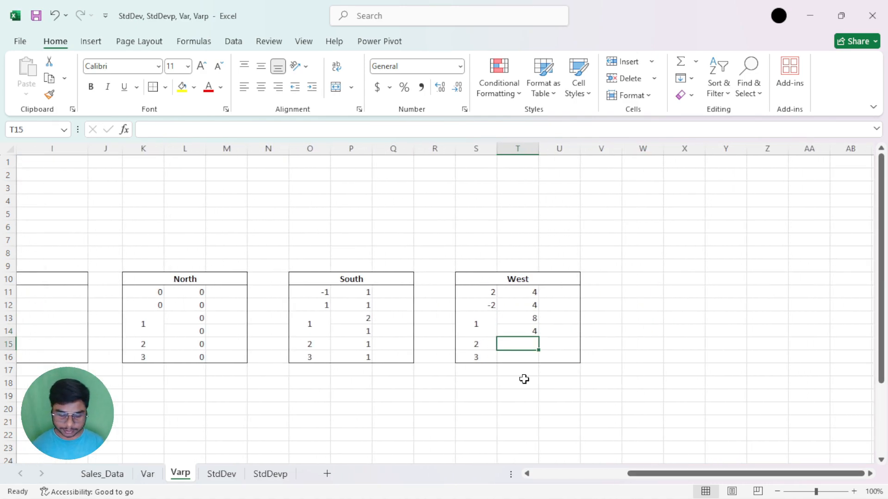
type("=su")
key("Tab")
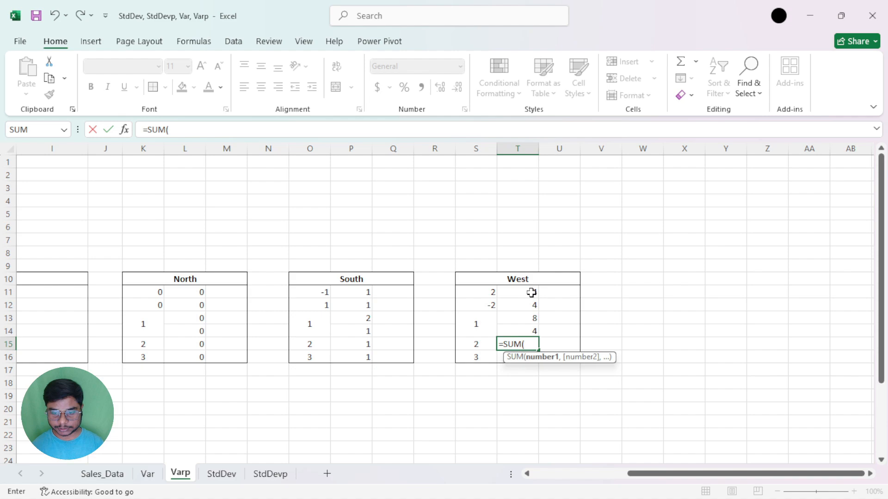
left_click_drag(531, 294, 531, 303)
type(")/")
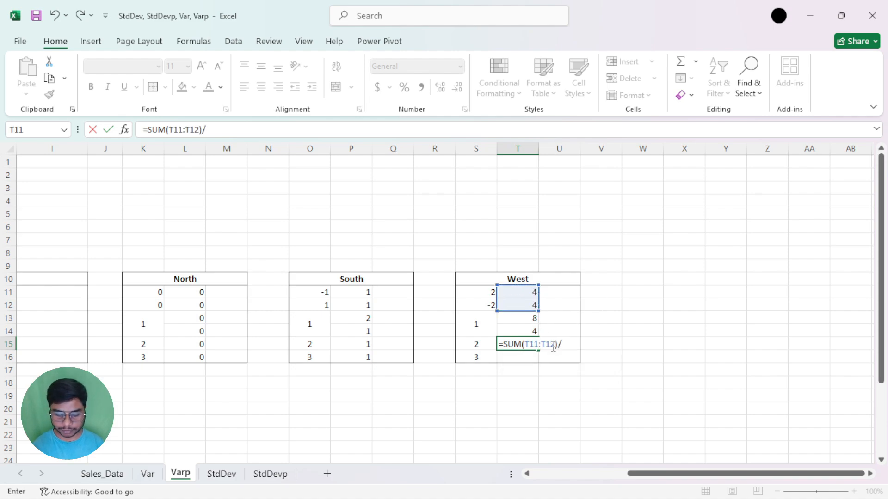
type("cou")
key("Tab")
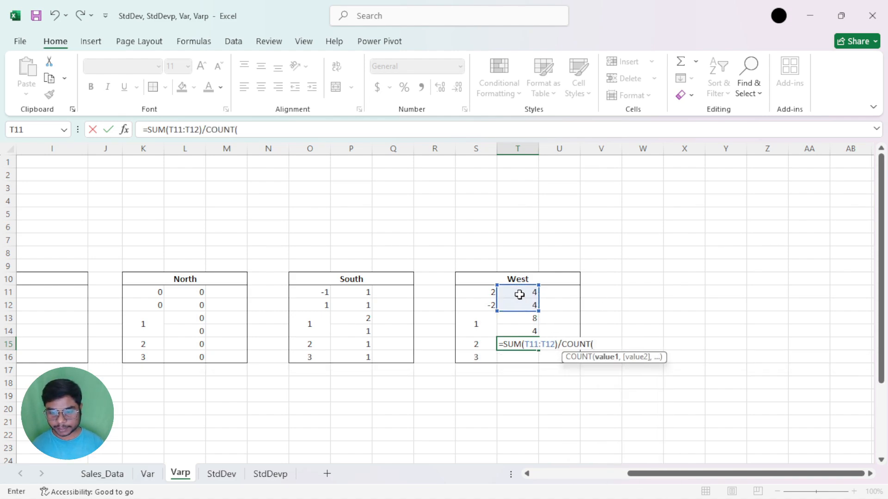
left_click_drag(520, 292, 521, 304)
type(")")
key("Return")
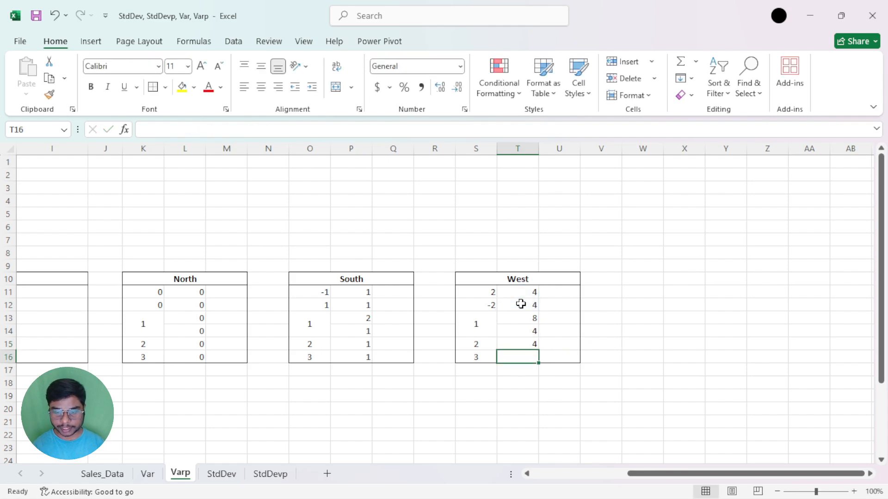
Step: Enter =VAR.P(C8:C9) in T16 as the third West population variance calculation
type("=var")
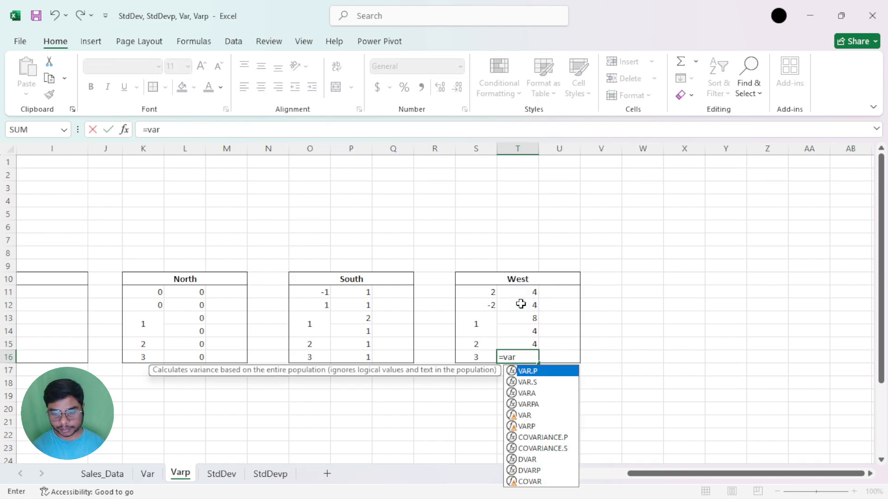
key("Tab")
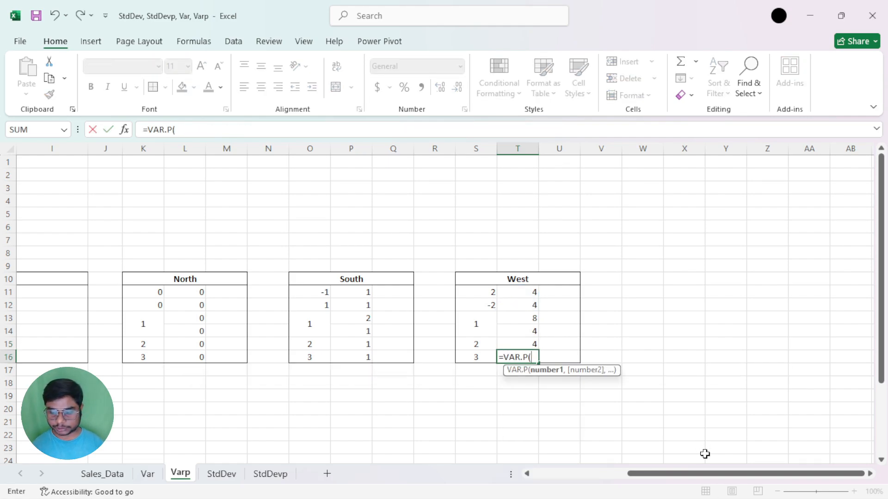
left_click_drag(701, 474, 624, 475)
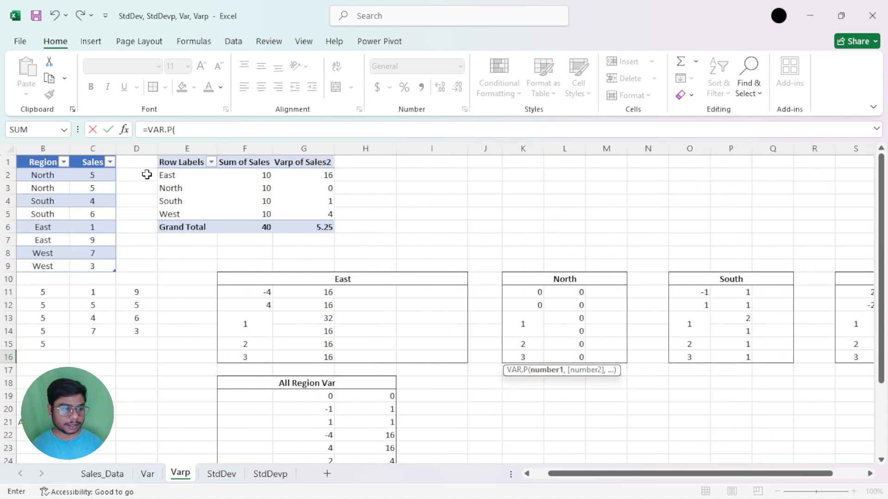
left_click_drag(76, 253, 74, 264)
key("Return")
Step: Ignore the omitted adjacent cells error flagged on the West VAR.P formula in T16
left_click(850, 354)
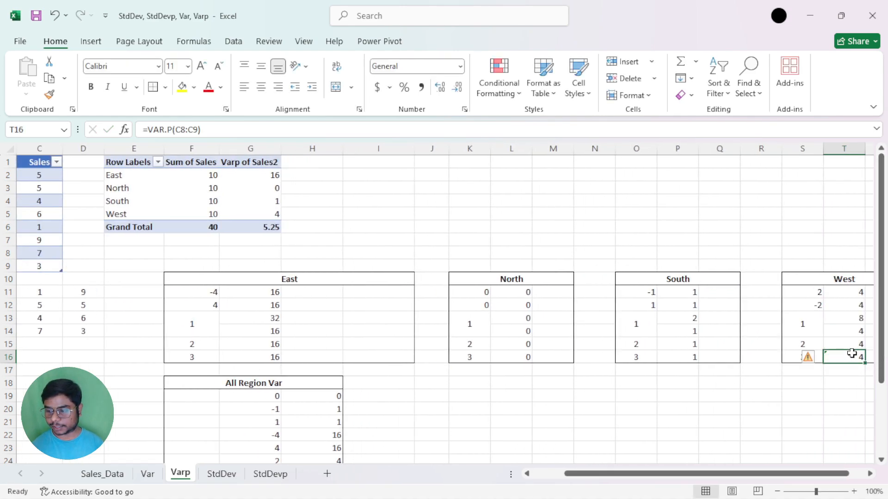
left_click(811, 359)
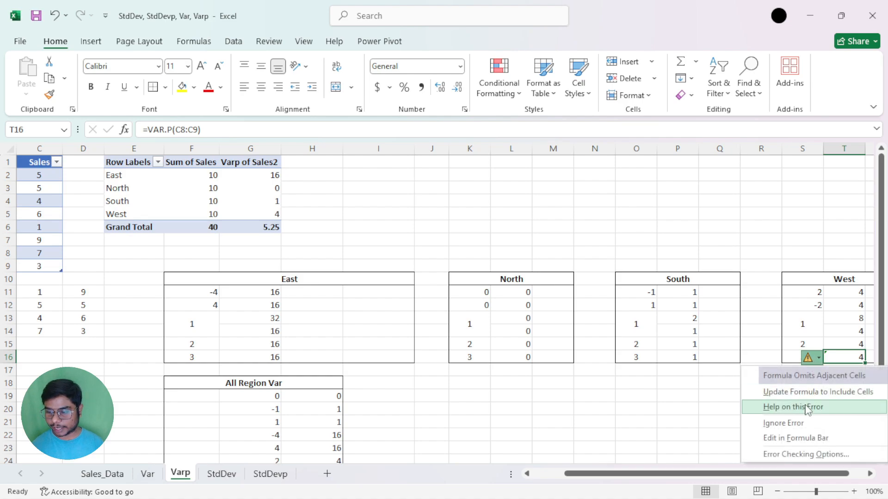
left_click(803, 423)
left_click_drag(837, 476, 853, 476)
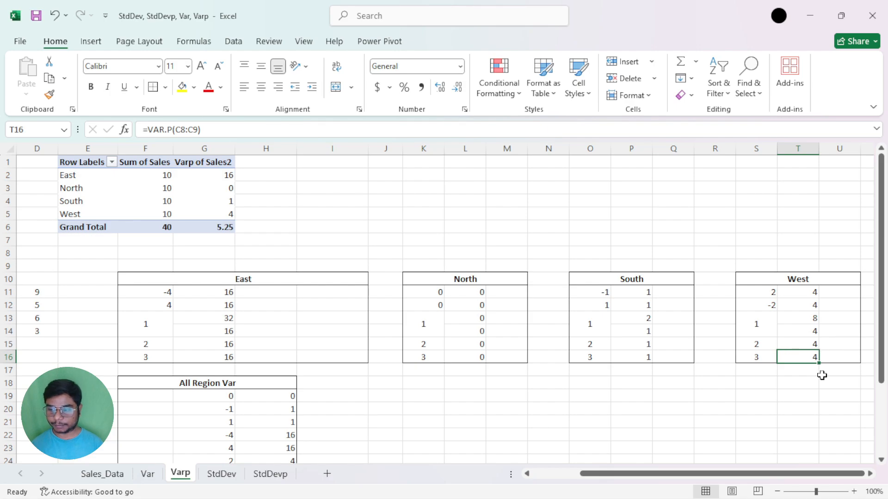
Step: Clear the old calculations in G19:H26 and H27:H30 of the All Region Var table, keeping the method numbers
left_click_drag(787, 475, 676, 477)
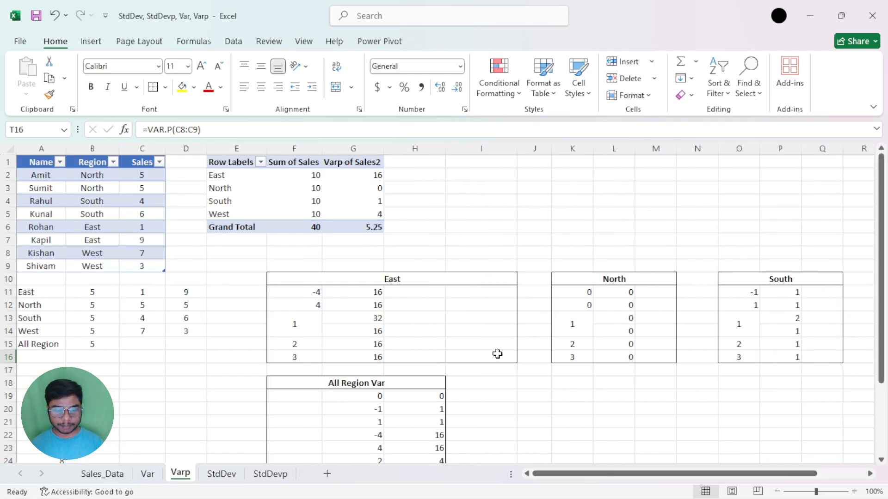
scroll(497, 354, "down", 3)
left_click_drag(361, 280, 418, 416)
key("Delete")
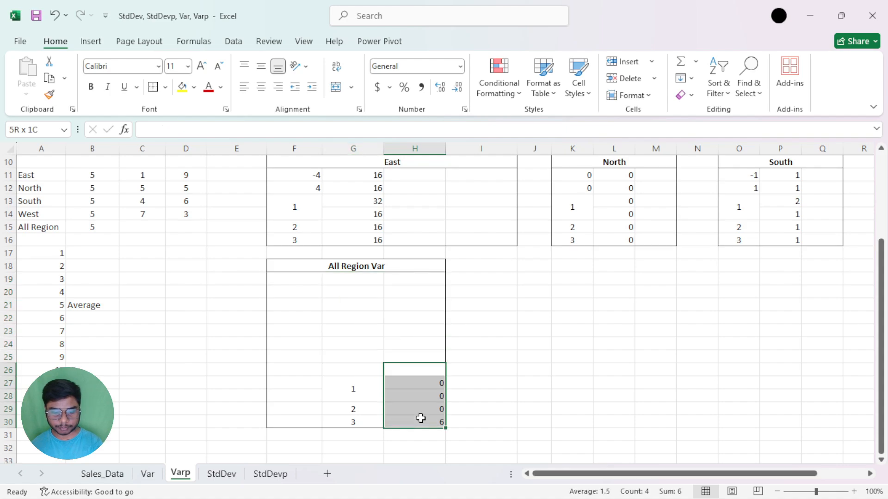
key("Delete")
Step: Calculate the all-region deviations by entering =C2-$B$15 in G19 and filling it down to G26
left_click(352, 278)
scroll(453, 370, "up", 2)
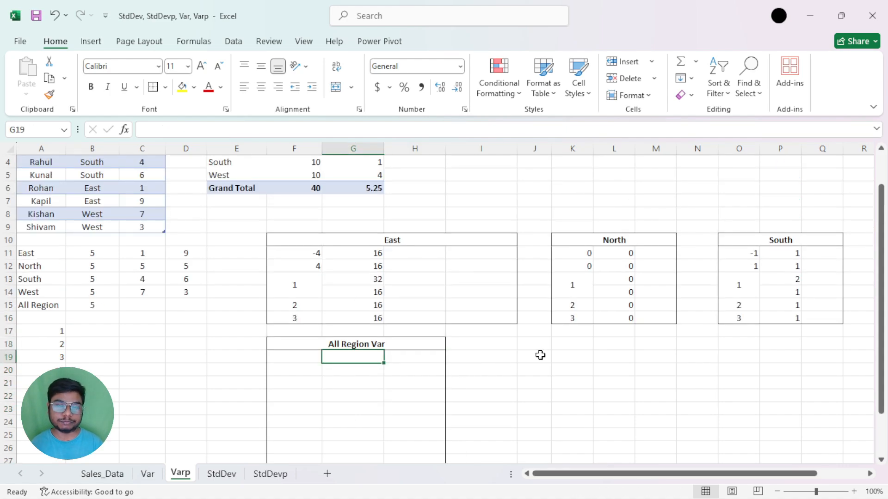
type("=")
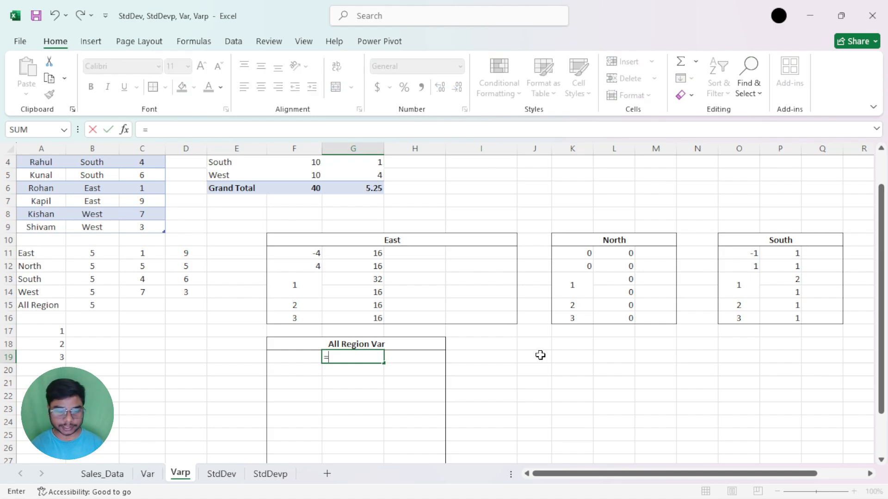
scroll(207, 232, "up", 1)
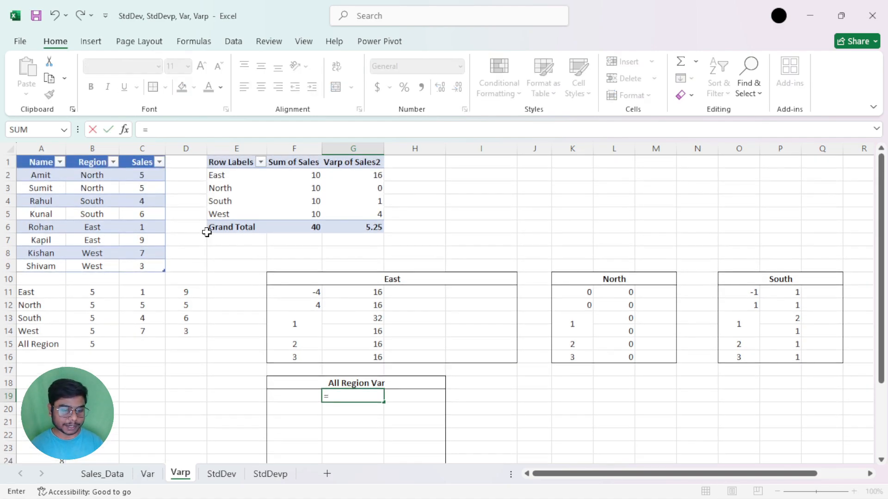
left_click(153, 179)
type("-")
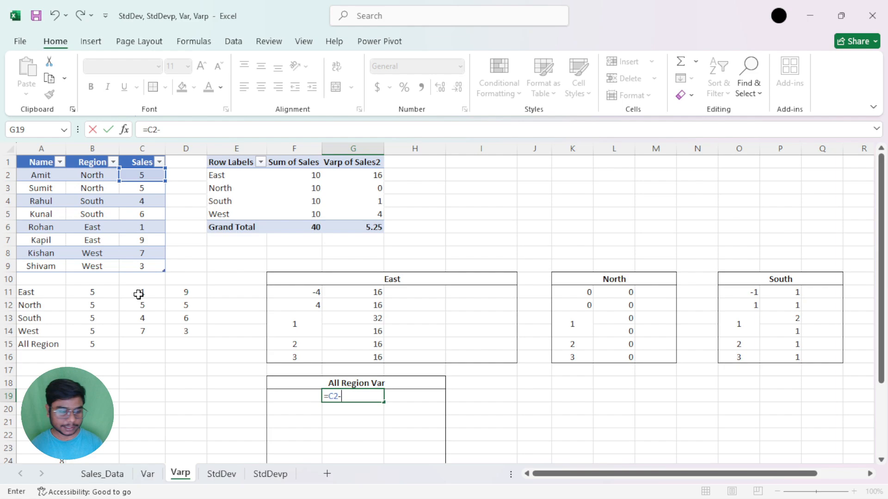
left_click(93, 344)
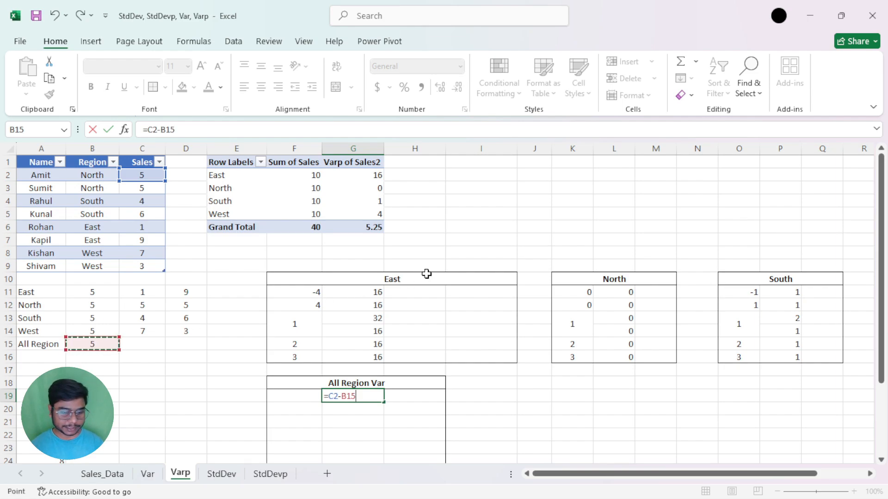
key("F4")
key("Return")
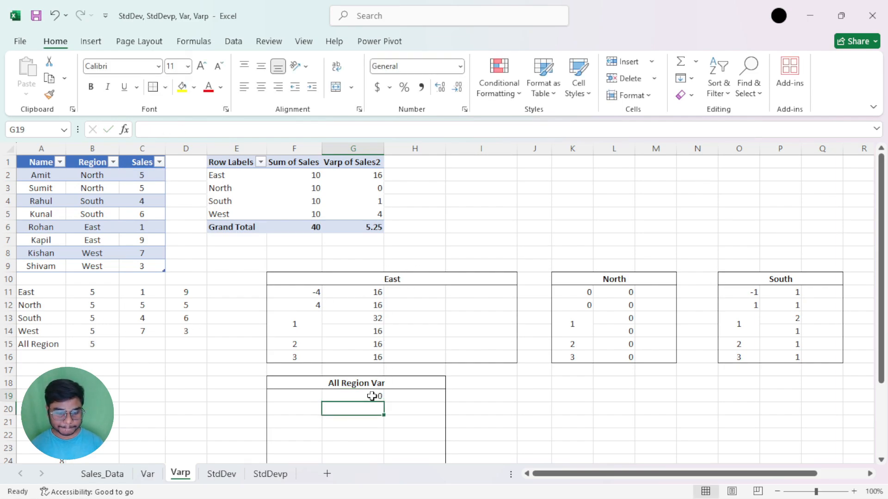
left_click(373, 395)
mouse_move(384, 402)
left_mouse_down()
mouse_move(389, 493)
mouse_move(384, 397)
left_mouse_up()
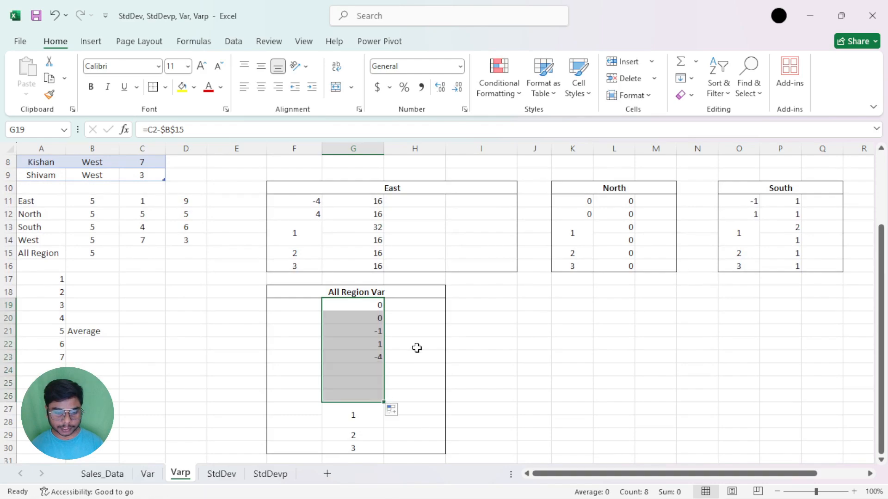
Step: Square the all-region deviations by entering =PRODUCT(G19,G19) in H19 and filling it down to H26
left_click(416, 303)
type("=")
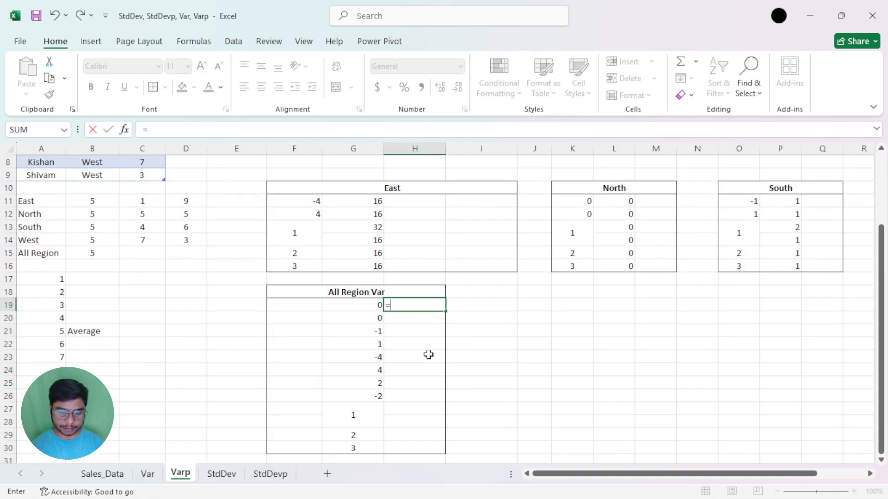
type("prod")
key("Tab")
key("Left")
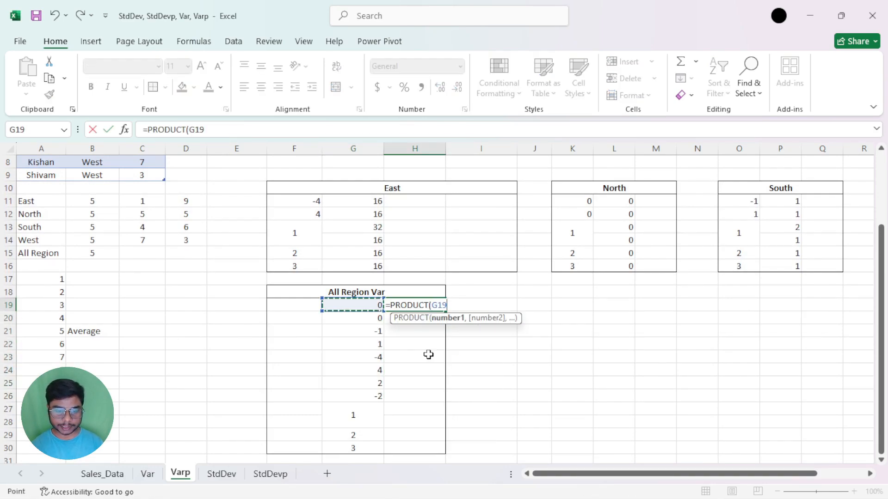
type(",")
key("Left")
key("Return")
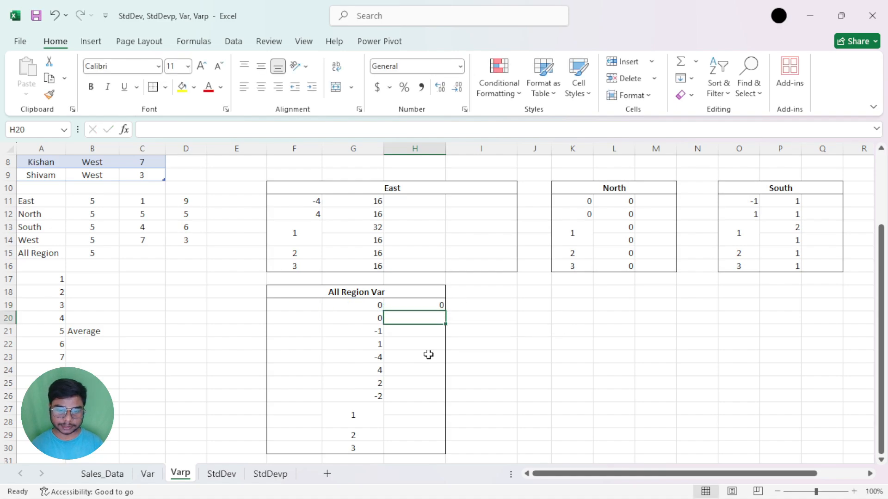
left_click(429, 301)
left_click_drag(445, 311, 447, 402)
Step: Sum the squared all-region deviations H19:H26 in H27
left_click(431, 410)
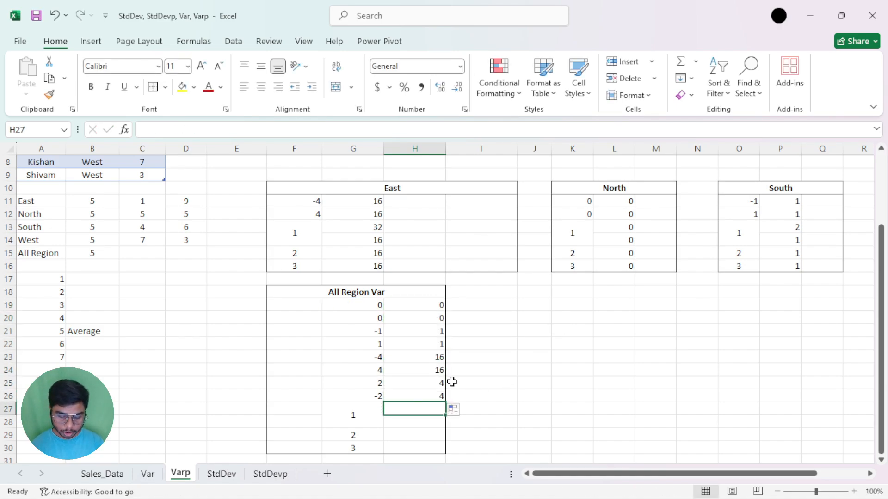
key("alt+equal")
key("Return")
Step: Enter =H27/8 in H28 as the all-region population variance and compare it with the pivot table's grand total
scroll(452, 382, "down", 2)
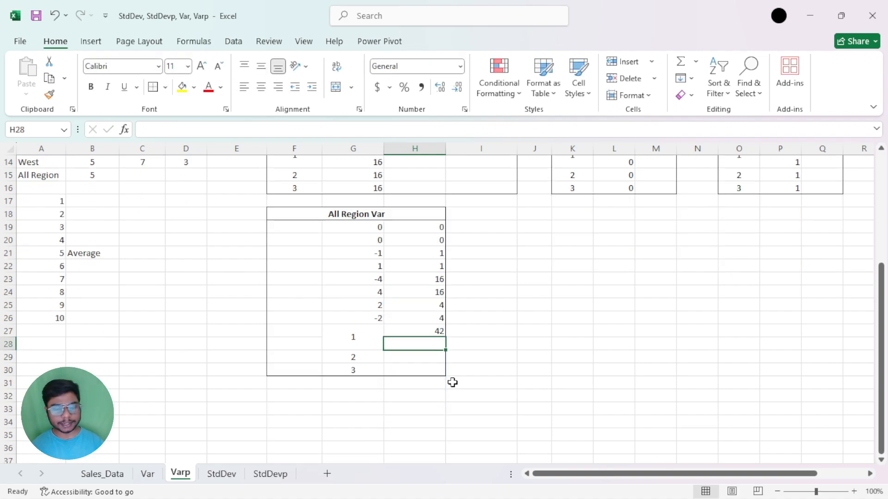
type("=")
key("Up")
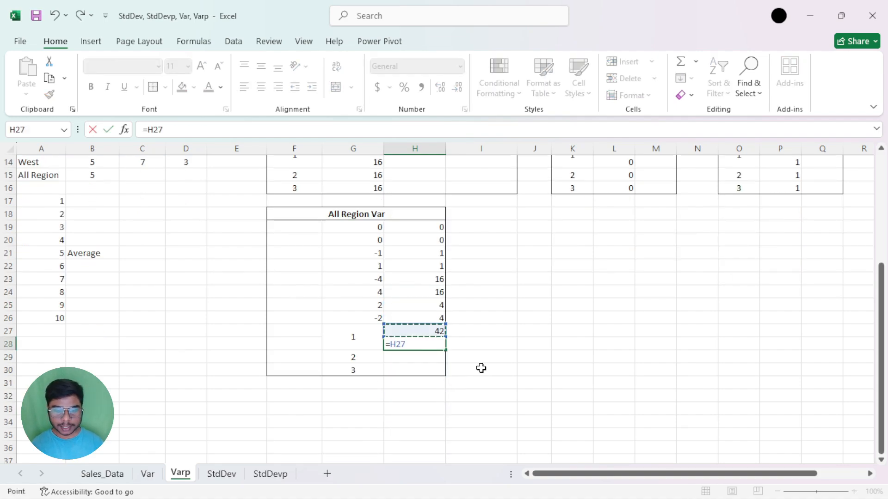
type("/8")
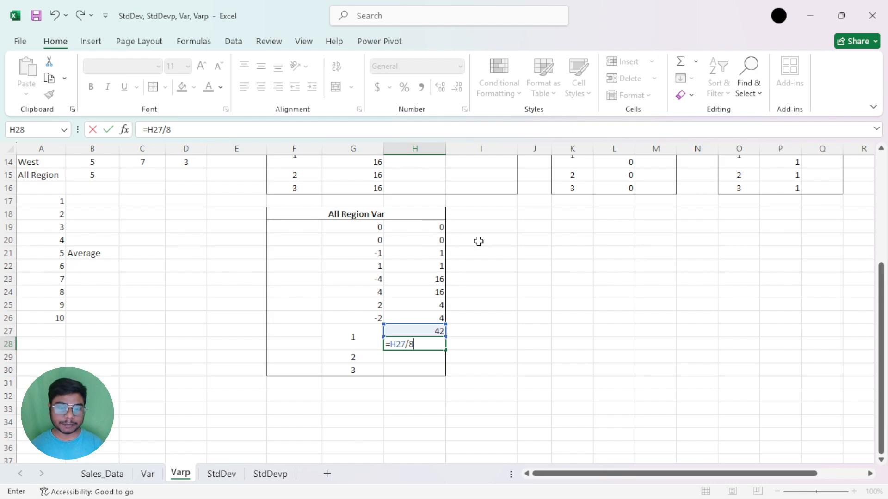
key("Return")
key("Up")
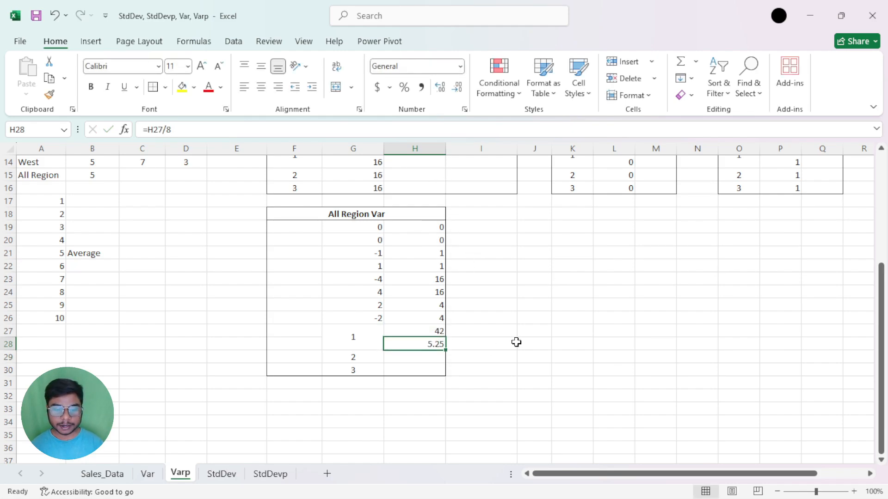
scroll(439, 301, "up", 4)
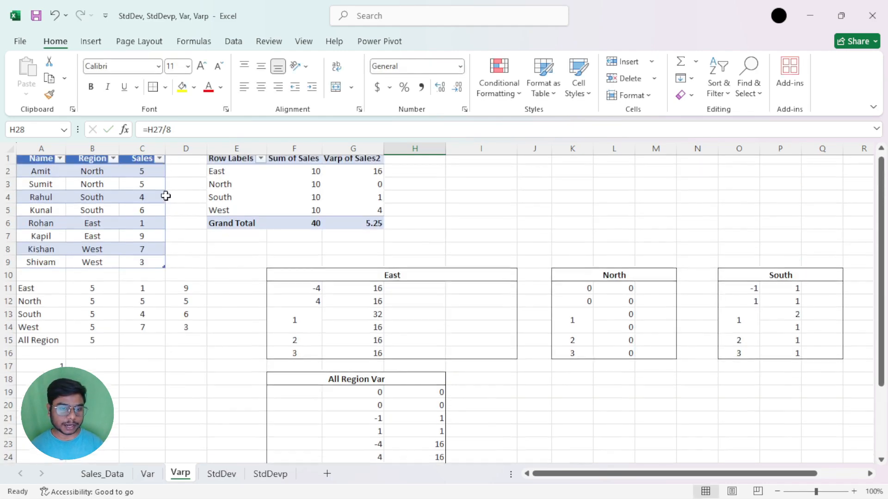
Step: Enter =SUM(H19:H26)/COUNT(H19:H26) in H29 as the second all-region population variance calculation
scroll(475, 271, "down", 6)
left_click(434, 291)
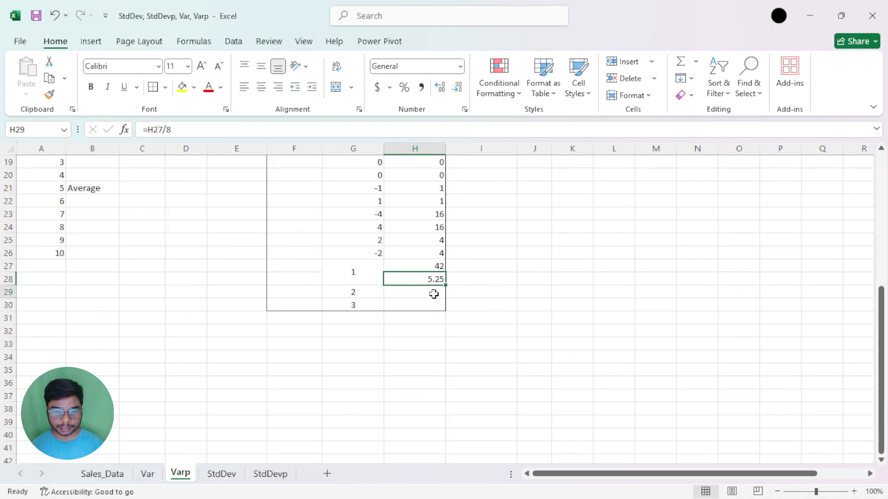
type("=SUM(")
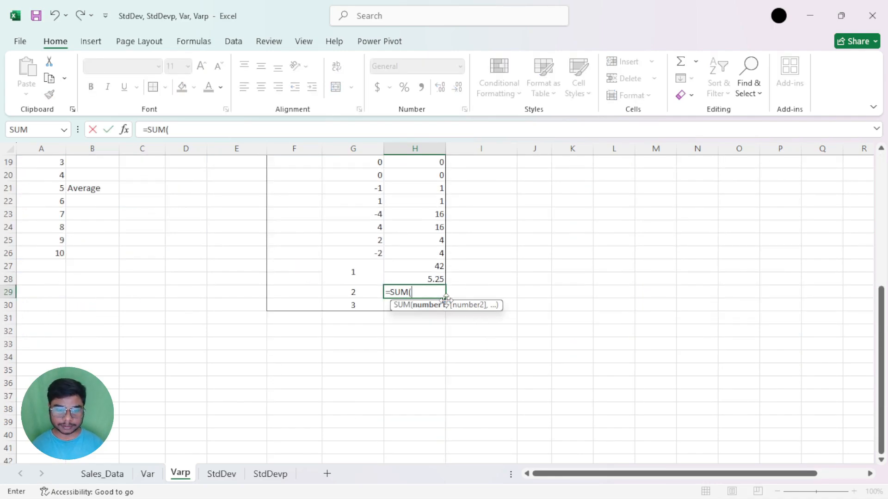
scroll(415, 233, "up", 2)
left_click_drag(414, 241, 443, 323)
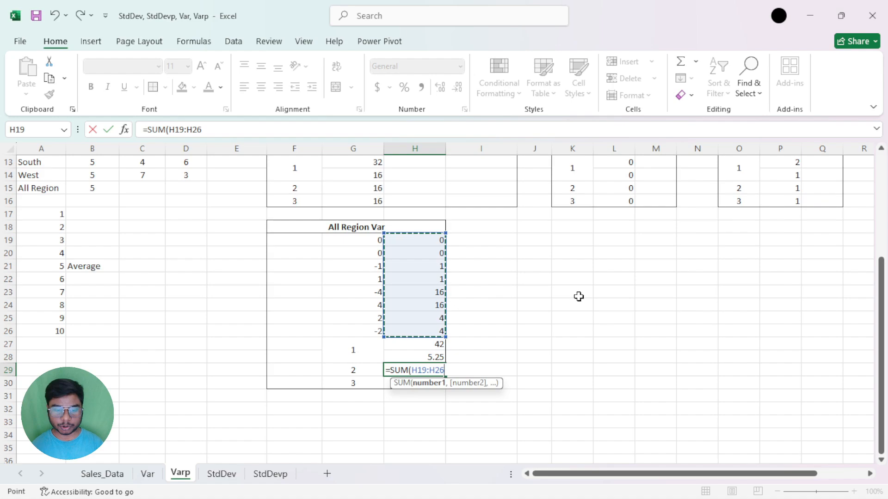
type(")/")
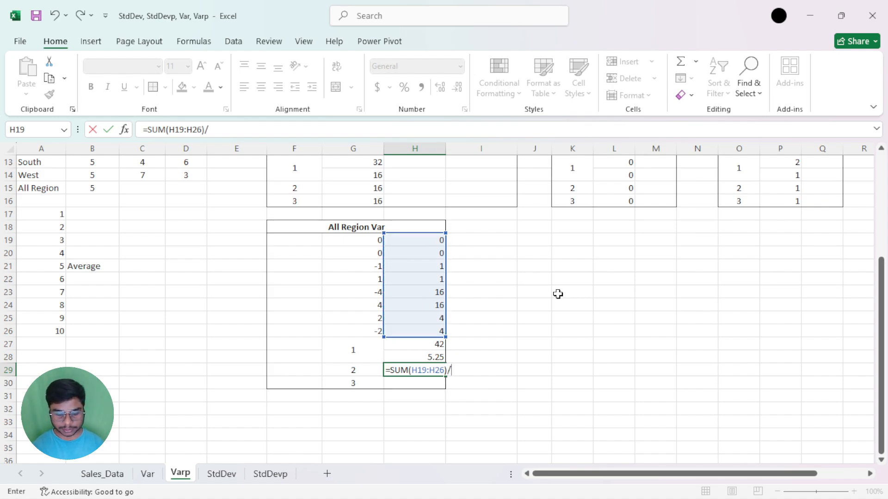
type("cop")
key("BackSpace")
key("BackSpace")
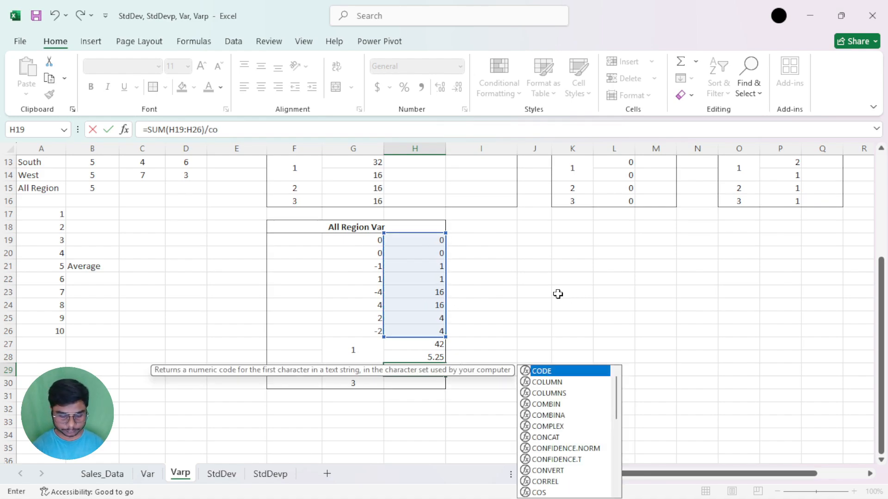
type("u")
key("Tab")
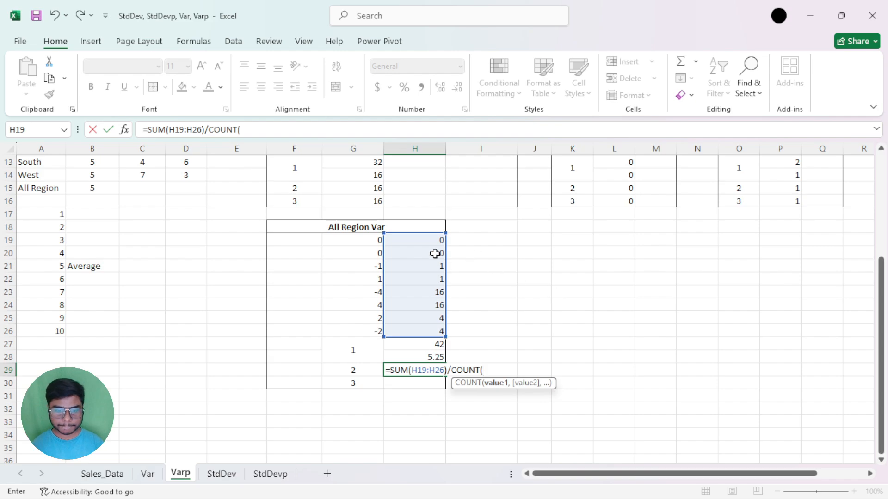
left_click_drag(425, 245, 441, 331)
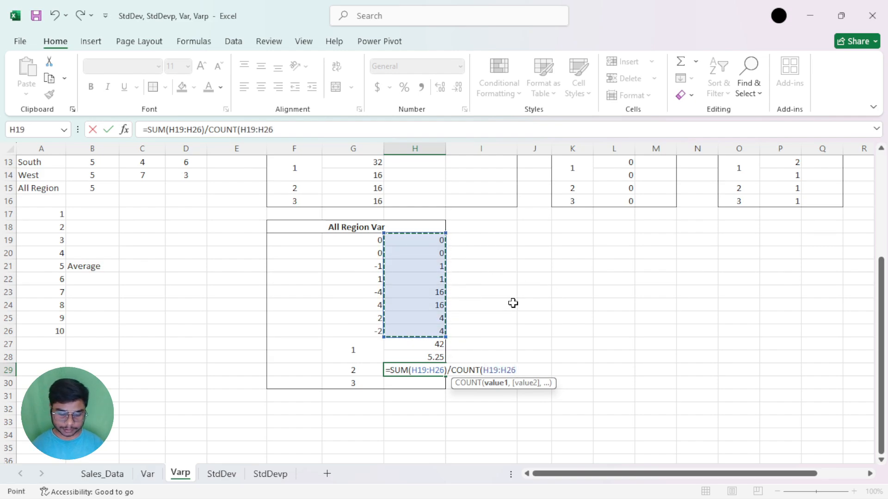
type(")")
key("Return")
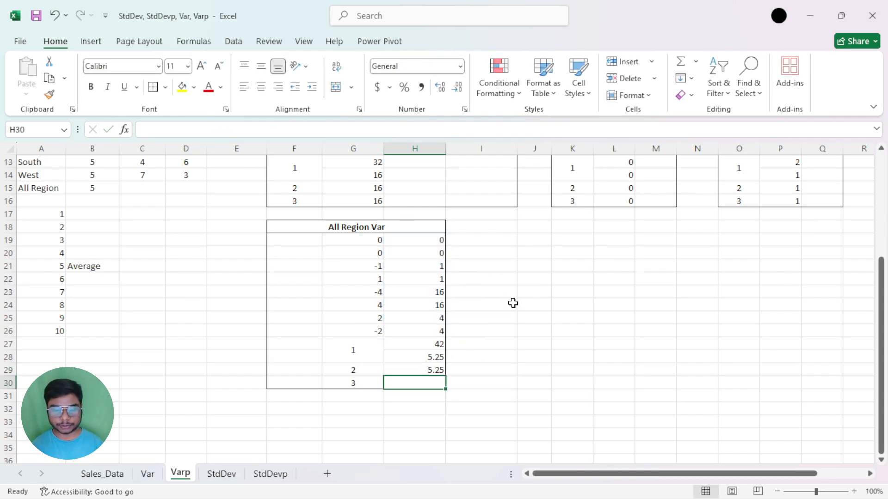
Step: Enter =VAR.P(C2:C9) in H30 as the third all-region population variance calculation
type("=var")
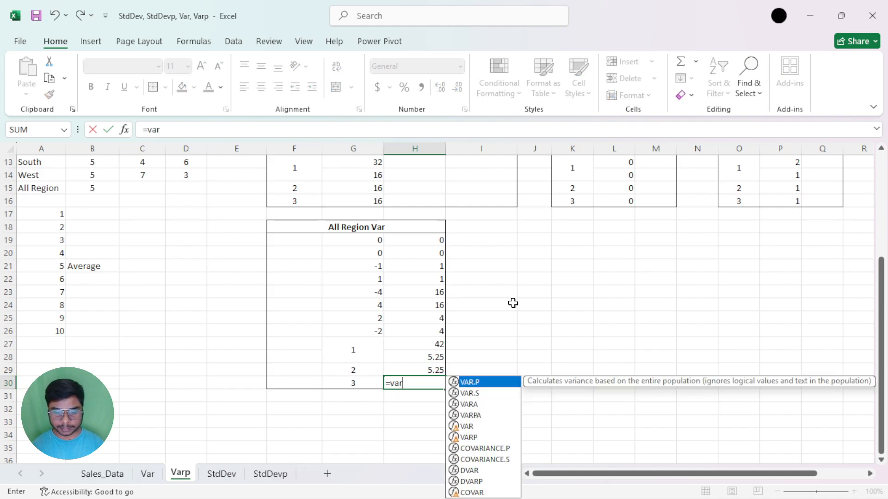
key("Tab")
left_click(661, 474)
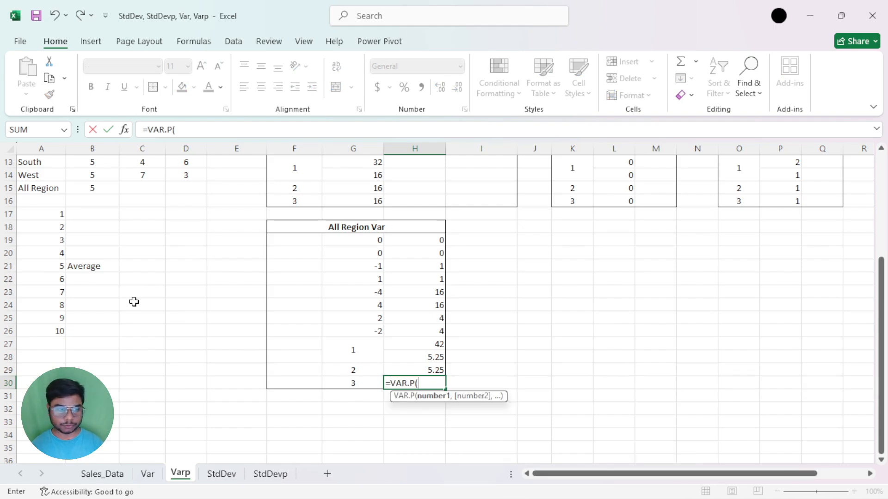
scroll(133, 301, "up", 4)
left_click_drag(147, 188, 154, 268)
key("Return")
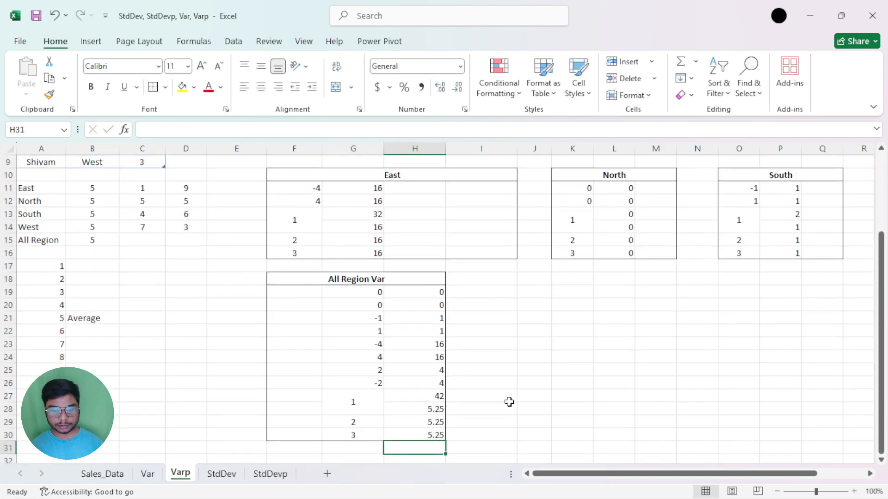
Step: On the StdDev sheet, build the pivot table with Region as rows and Sales summed as values
scroll(496, 380, "up", 3)
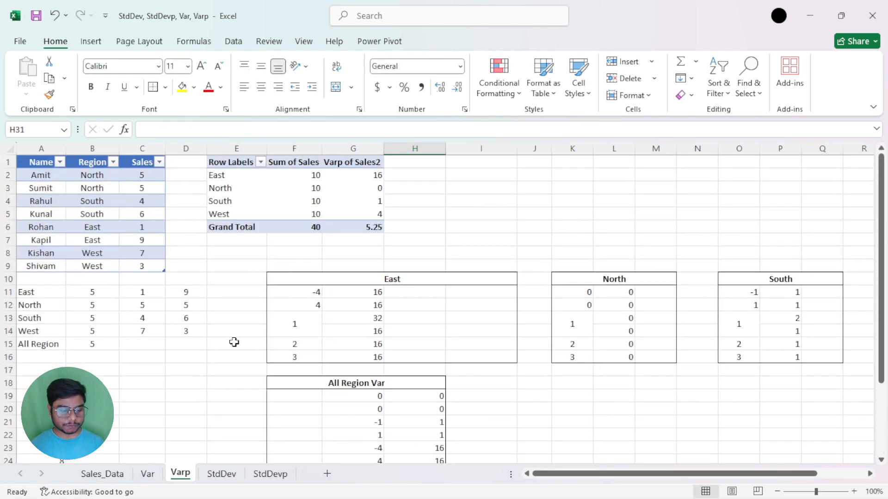
left_click(222, 474)
left_click(281, 476)
left_click(231, 476)
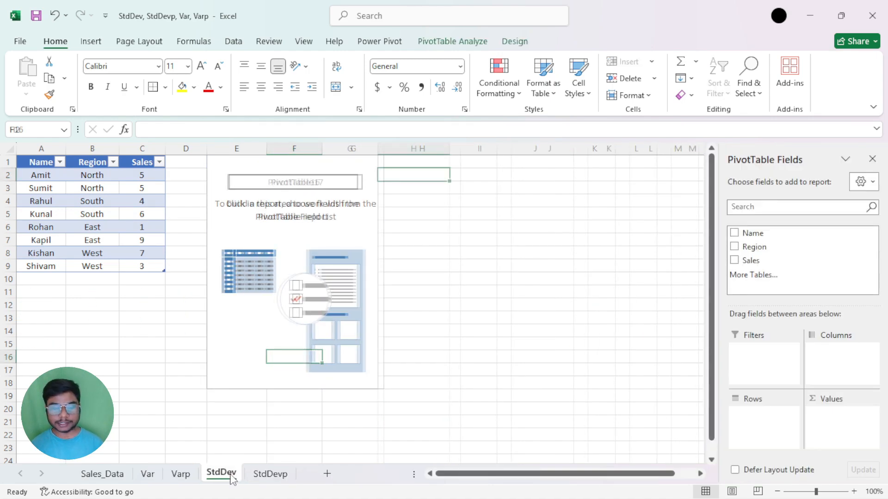
left_click(302, 162)
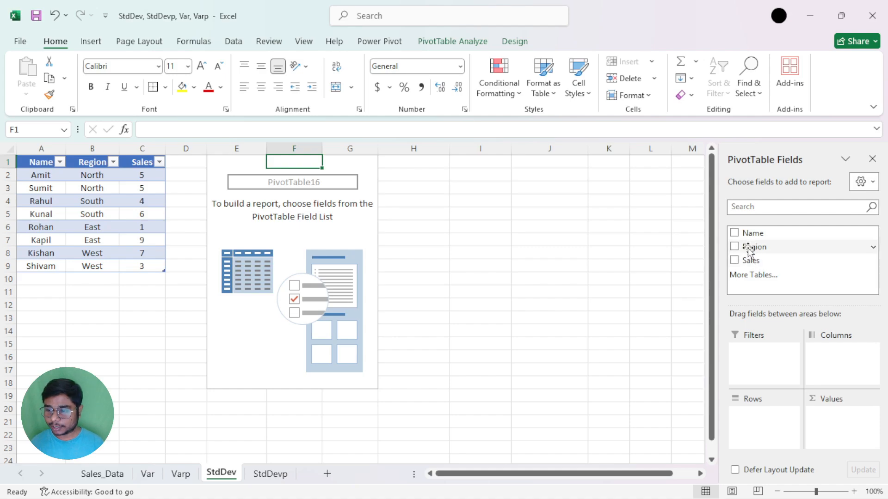
left_click_drag(751, 247, 755, 419)
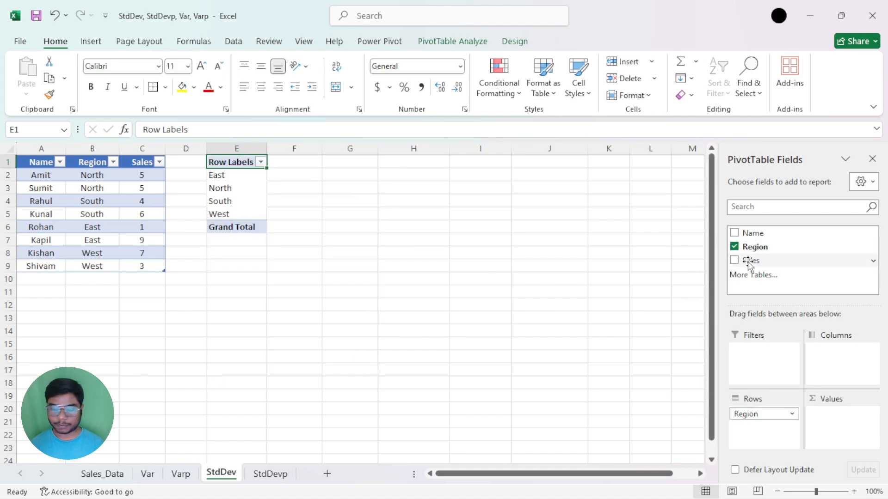
left_click_drag(749, 262, 839, 419)
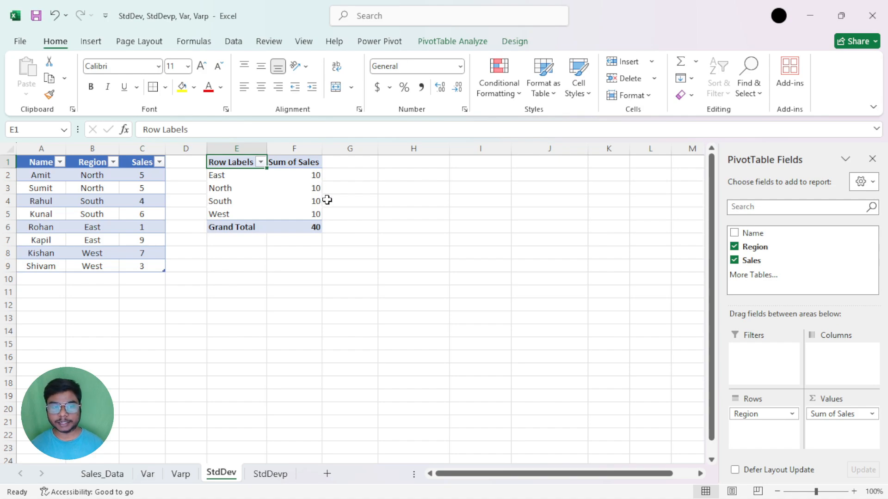
Step: Add Sales to the pivot table values a second time and summarize it by Var
left_click_drag(750, 260, 832, 433)
double_click(352, 162)
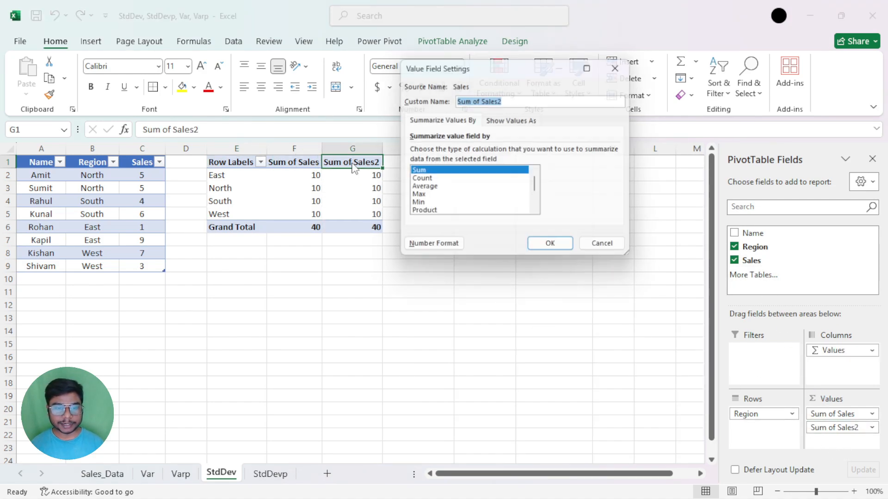
scroll(452, 217, "down", 1)
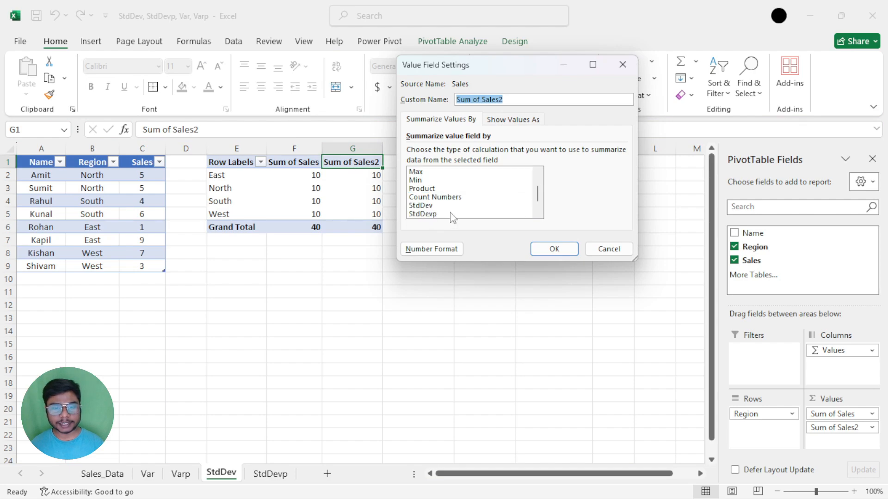
scroll(418, 193, "down", 1)
left_click(421, 205)
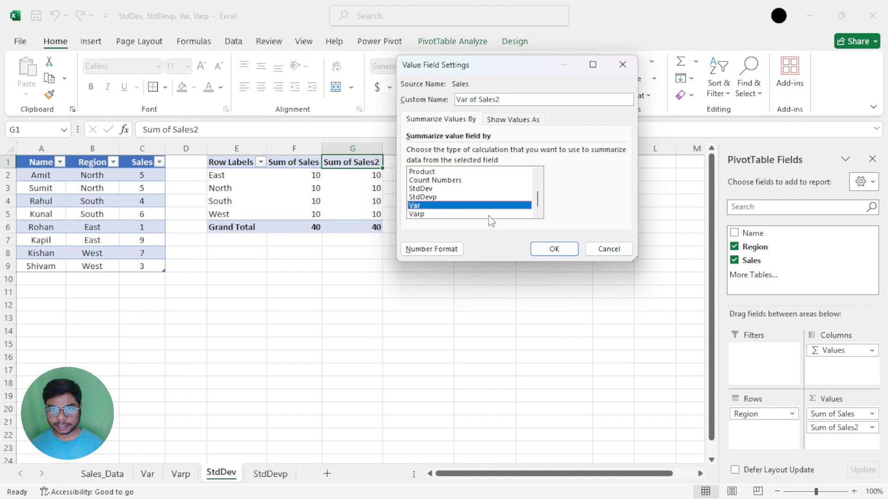
left_click(554, 249)
left_click_drag(369, 175, 370, 214)
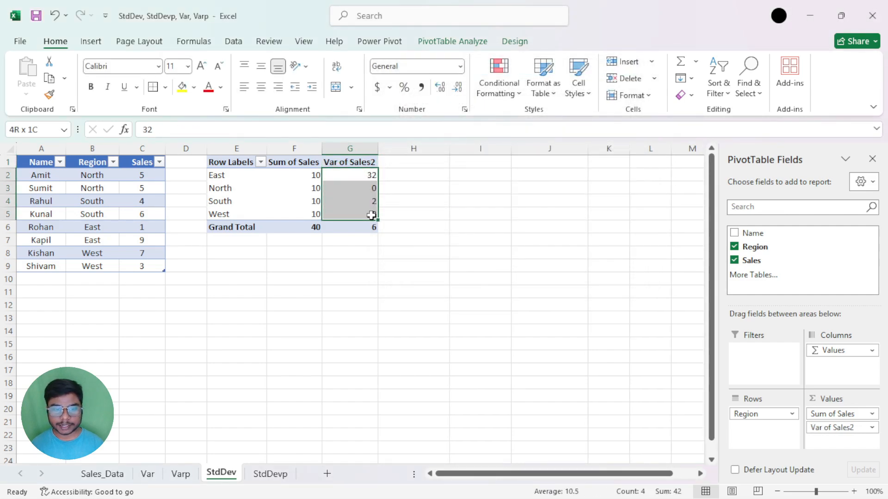
Step: Add Sales to the pivot table values a third time and summarize it by StdDev
left_click_drag(750, 262, 833, 445)
double_click(409, 166)
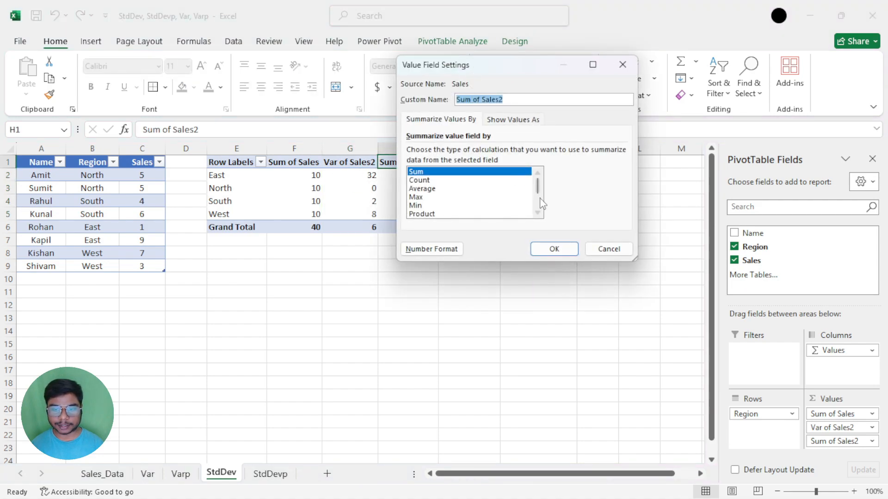
left_click_drag(538, 189, 540, 217)
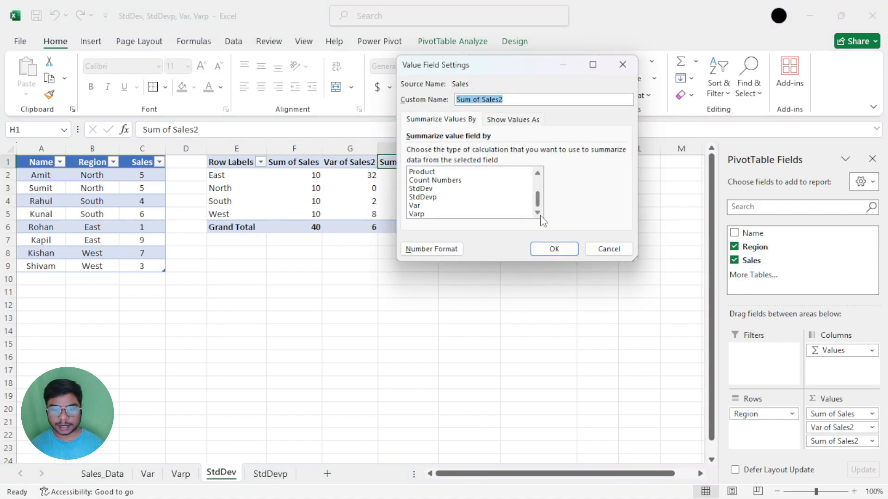
left_click(426, 189)
left_click_drag(448, 73, 542, 89)
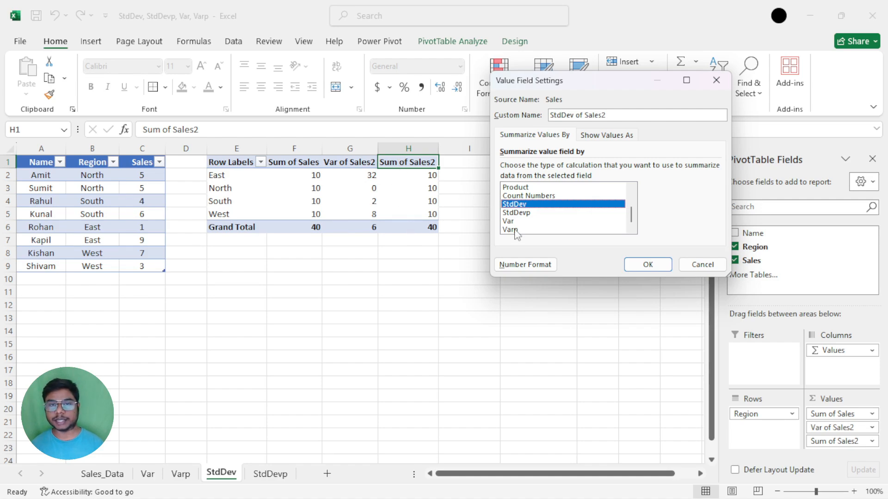
left_click(635, 266)
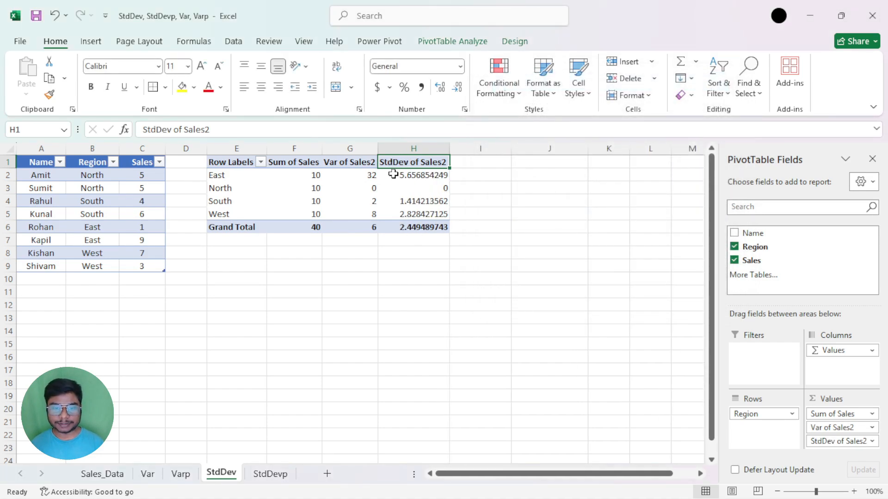
Step: Reduce the StdDev values in H2:H6 to two decimal places
left_click_drag(421, 174, 422, 225)
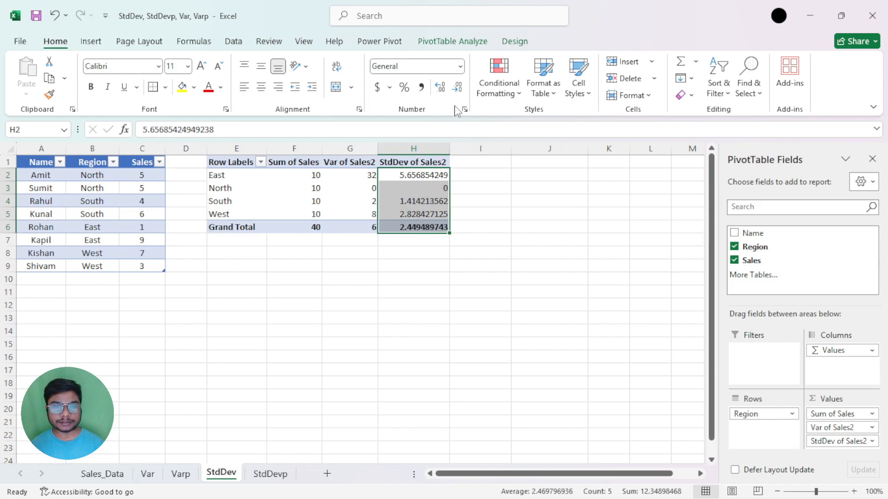
left_click(458, 89)
left_click(457, 89)
left_click(457, 90)
left_click(458, 89)
left_click(457, 89)
left_click(457, 90)
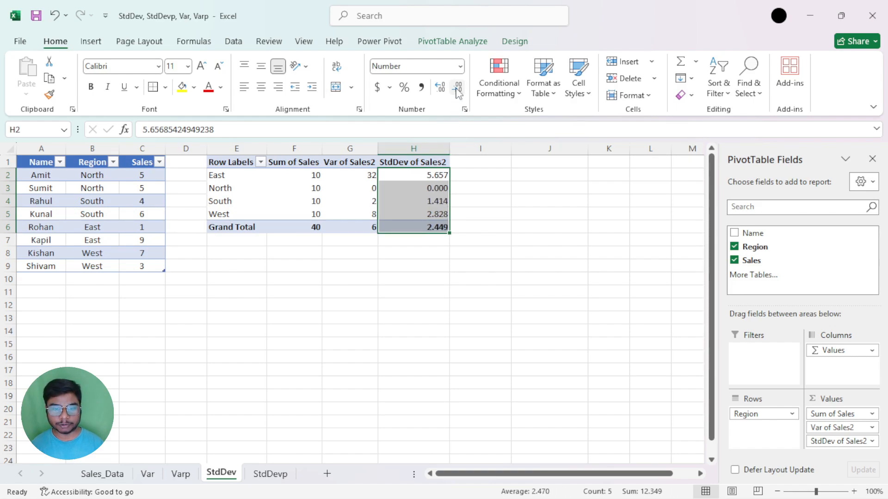
left_click(457, 89)
Step: Compare East's variance in G2 with its standard deviation in H2
left_click(434, 179)
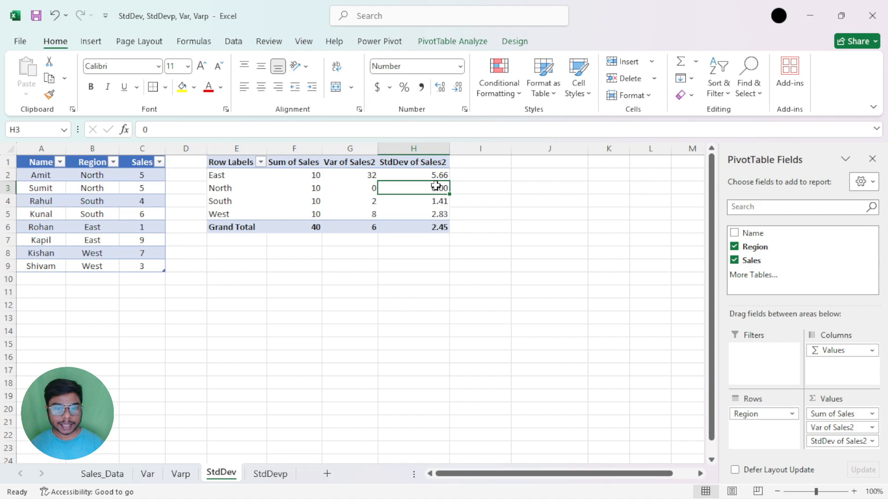
left_click(366, 173)
left_click(433, 180)
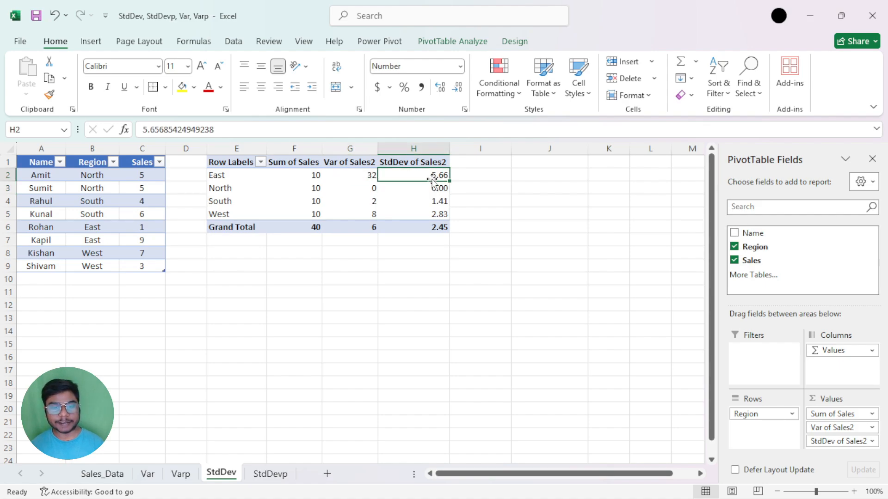
left_click(462, 178)
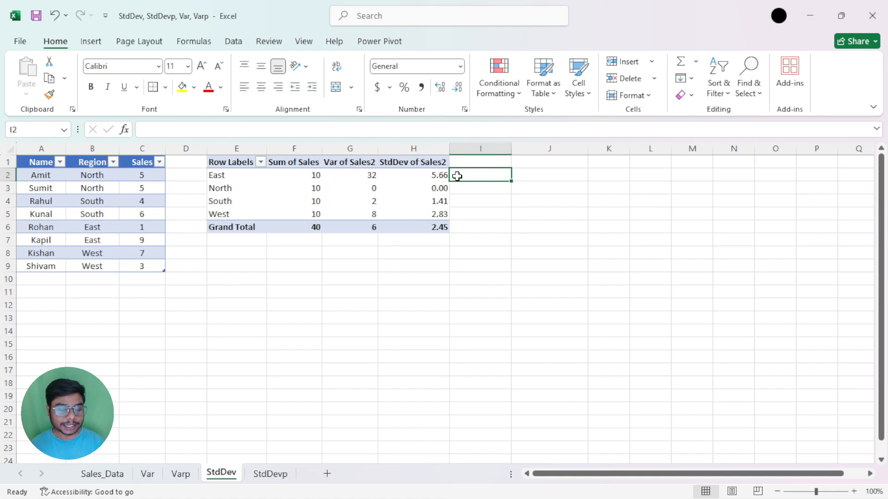
left_click(368, 176)
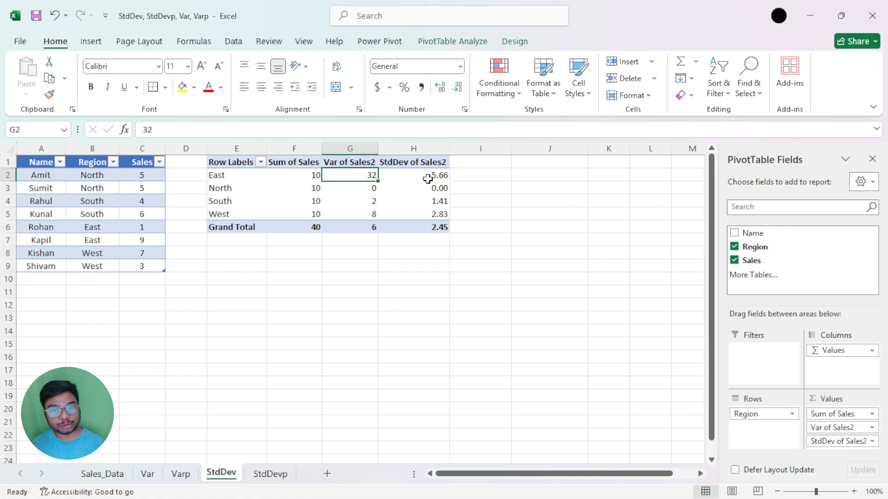
left_click(428, 179)
left_click(361, 175)
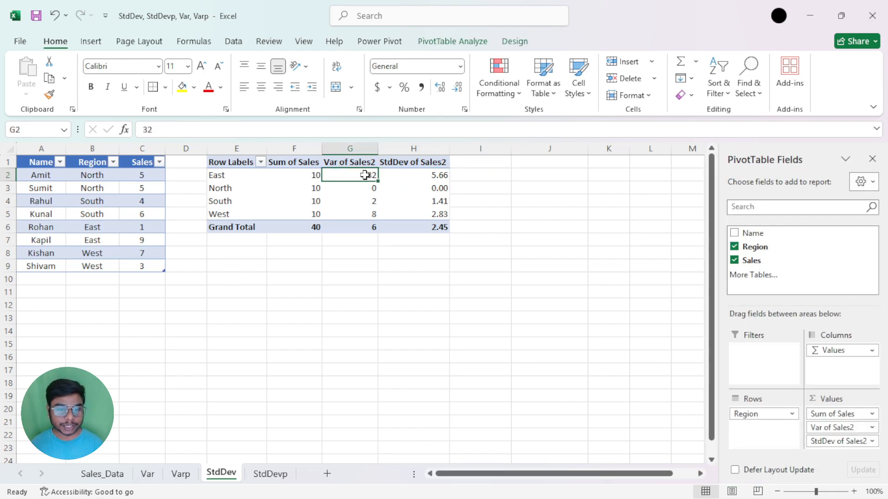
left_click(421, 176)
Step: Enter =SQRT(G2) in I2 to calculate East's standard deviation from its variance
left_click(479, 175)
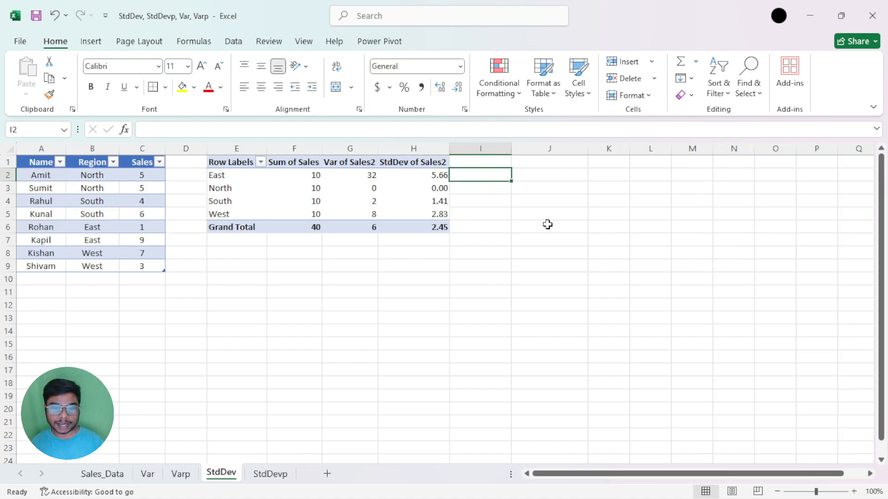
type("=sw")
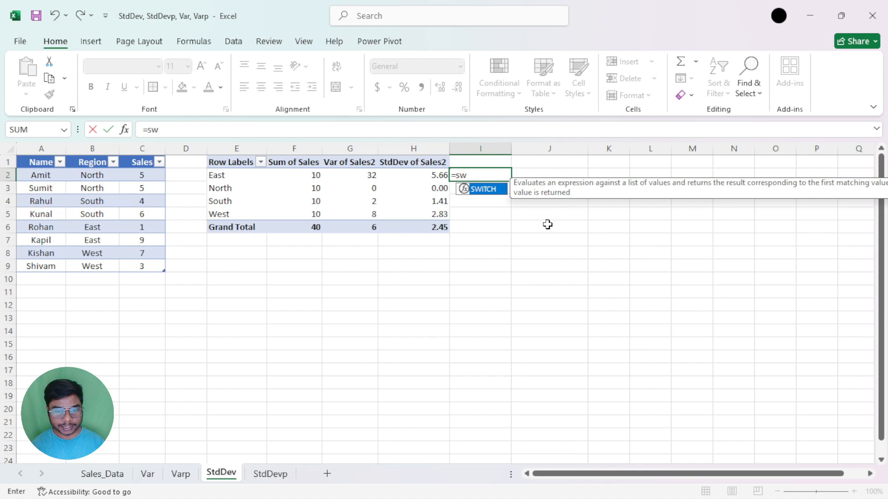
key("BackSpace")
type("q")
key("Tab")
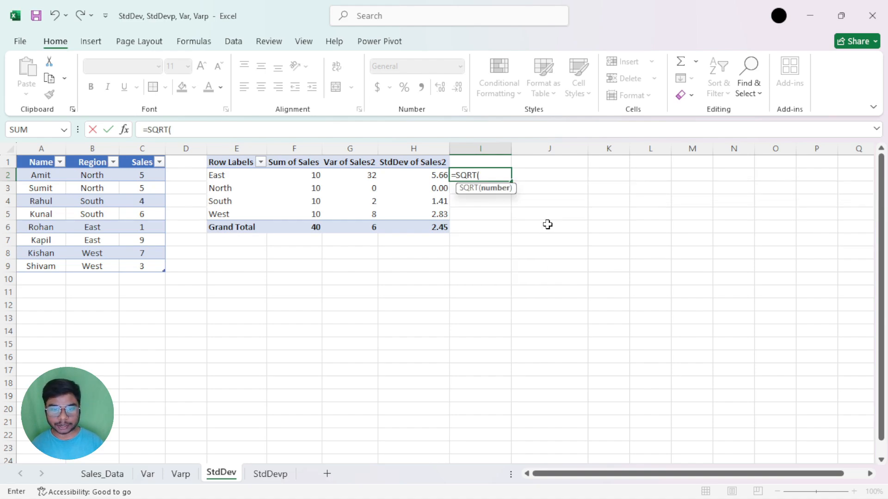
left_click(358, 178)
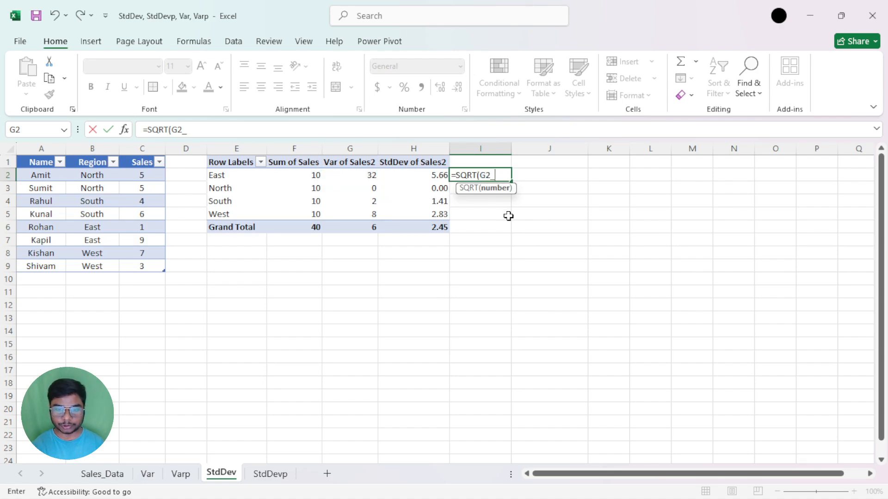
type(")")
key("Return")
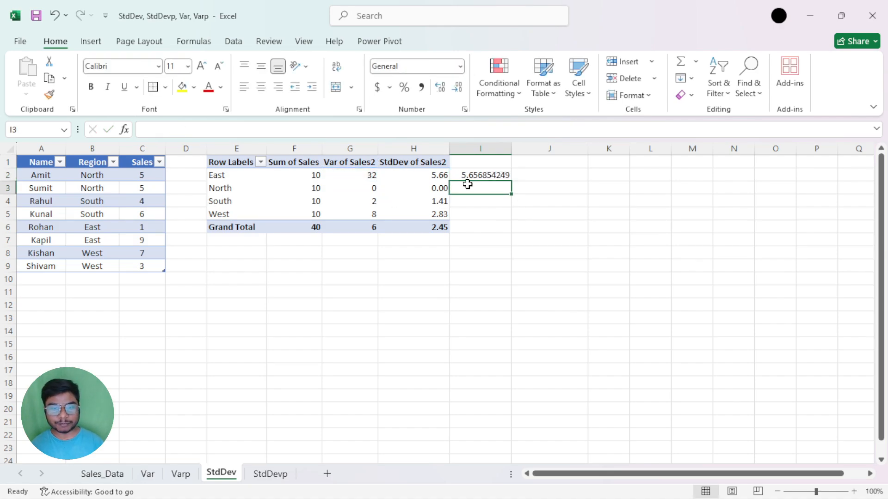
Step: Check I2 against East's pivot table values and fill the square-root formula down to I5 for the other regions
left_click(438, 174)
left_click(356, 174)
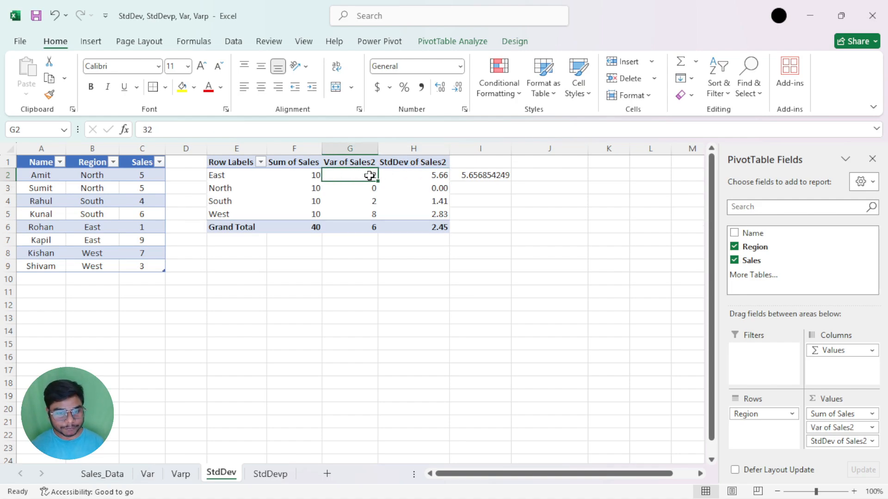
left_click(505, 176)
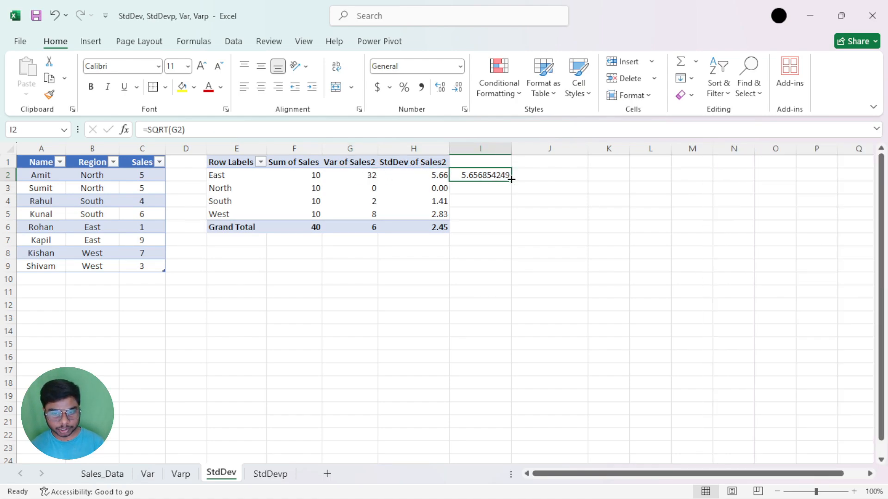
left_click_drag(511, 181, 504, 221)
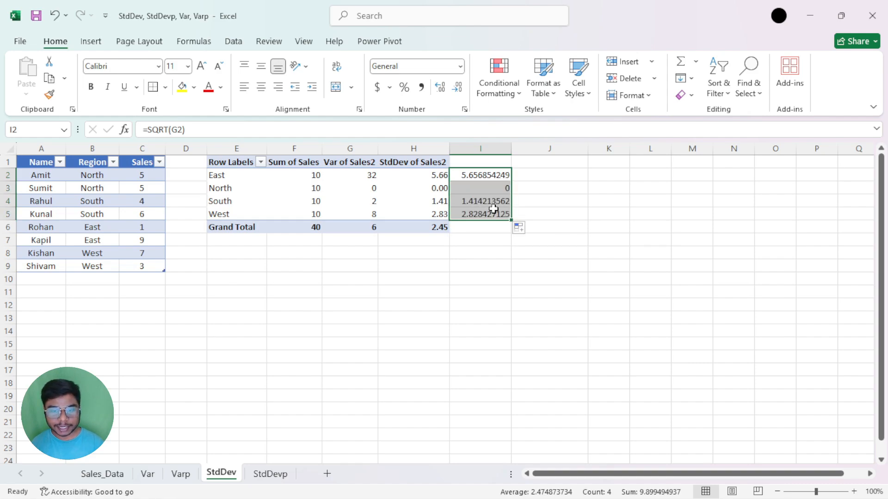
Step: Reduce the calculated standard deviations in I2:I5 to two decimal places
left_click(457, 88)
left_click(457, 87)
left_click(457, 88)
left_click(457, 88)
left_click(457, 87)
left_click(457, 88)
left_click(457, 87)
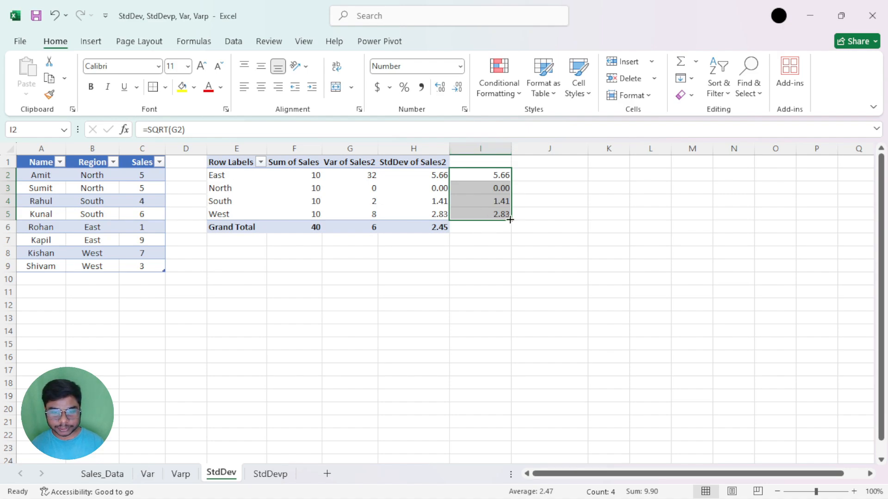
Step: Extend the square-root formula to I6 and compare it with the grand total's StdDev
left_click_drag(511, 221, 511, 232)
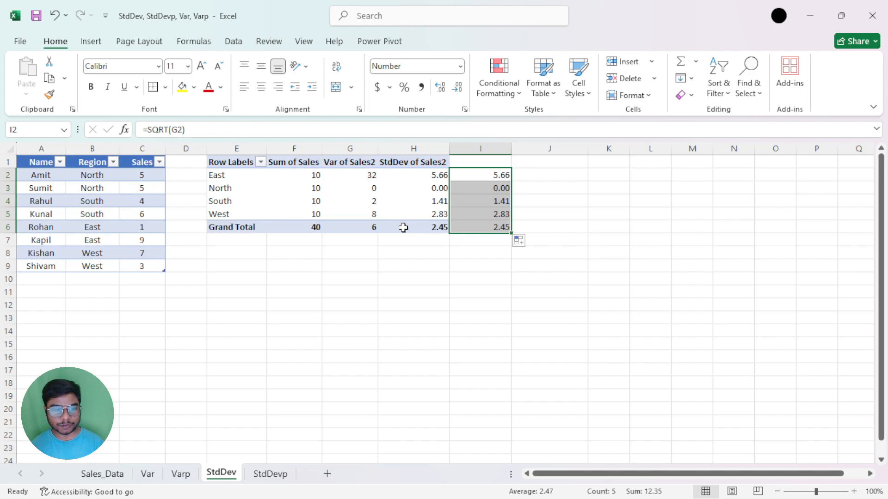
left_click(431, 228)
left_click(490, 225)
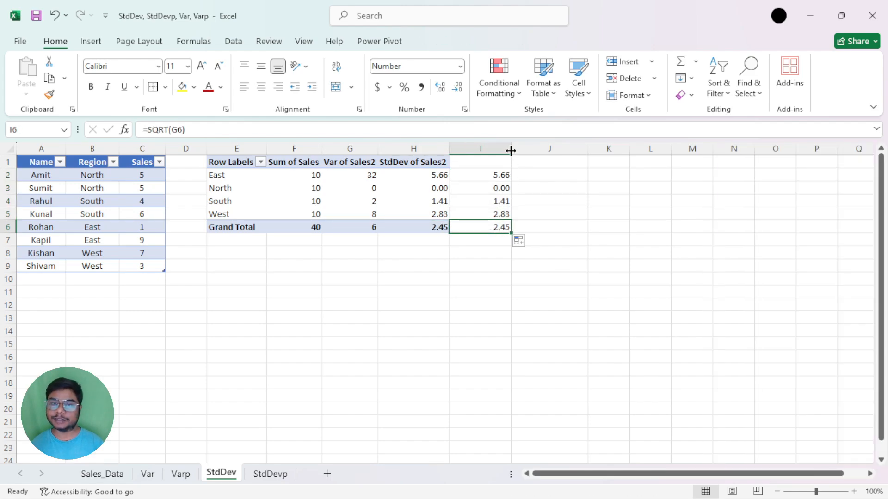
Step: Make column I slightly narrower than its original width and compare its values with the pivot table's StdDev column
double_click(510, 151)
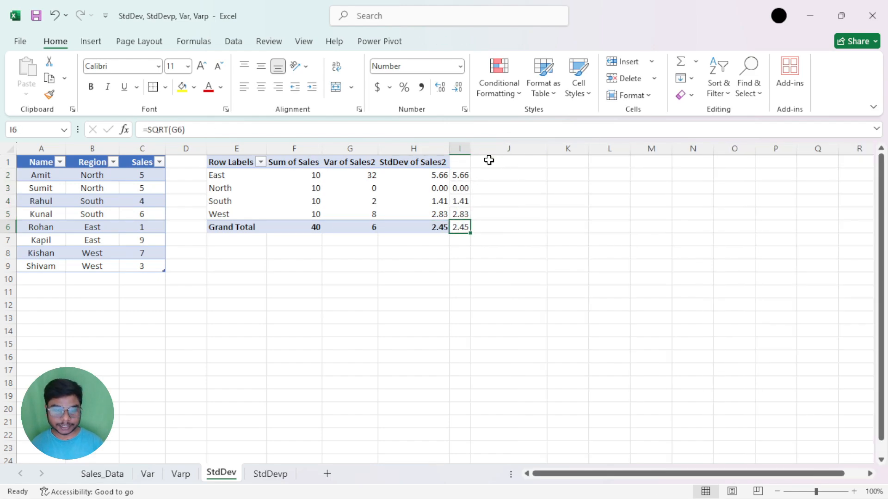
left_click_drag(478, 153, 501, 157)
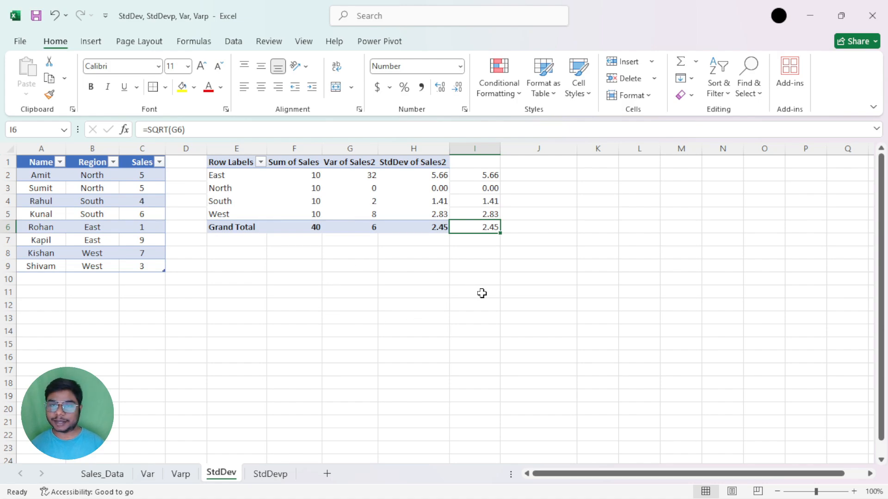
left_click_drag(442, 177, 439, 208)
left_click(481, 177)
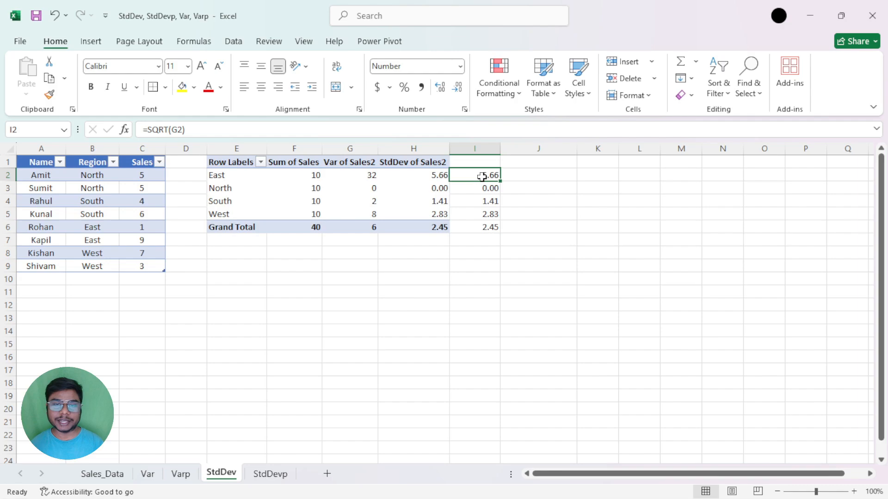
Step: Copy the 1 to 10 number scale with its Average label from the Varp sheet to E8 on the StdDev sheet
left_click(179, 474)
scroll(95, 361, "down", 2)
left_click_drag(60, 293, 92, 409)
key("ctrl+c")
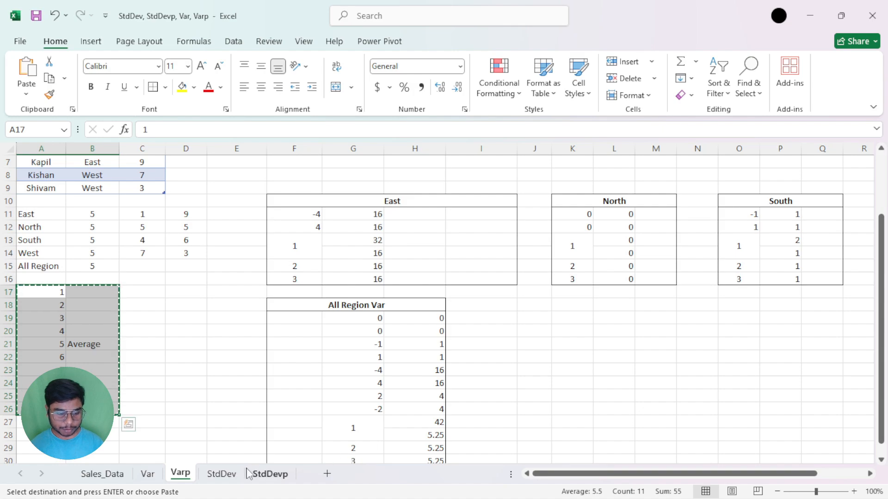
left_click(221, 474)
left_click(231, 256)
key("ctrl+v")
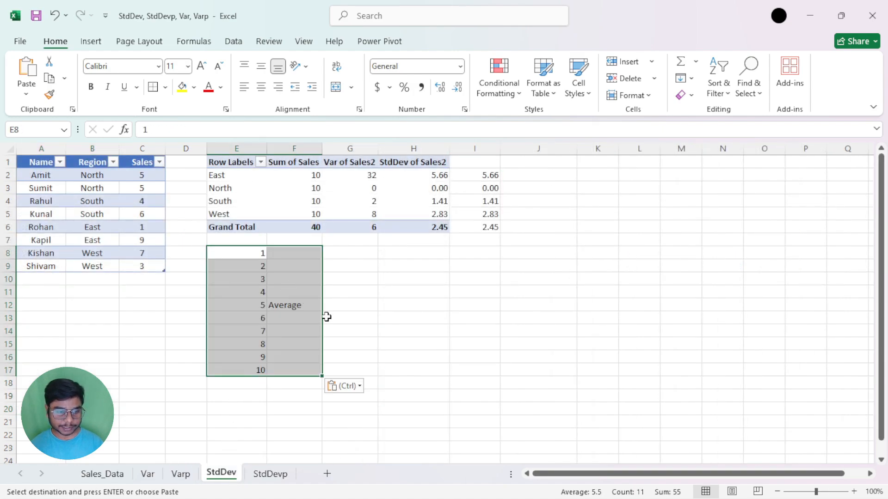
left_click(296, 305)
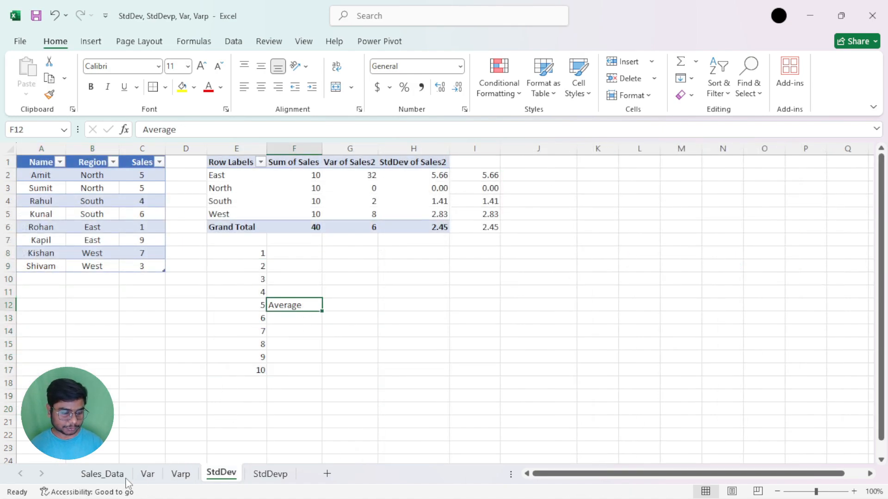
Step: Copy the region averages and sales values in A11:D15 of the Var sheet to A11 on the StdDev sheet
left_click(148, 473)
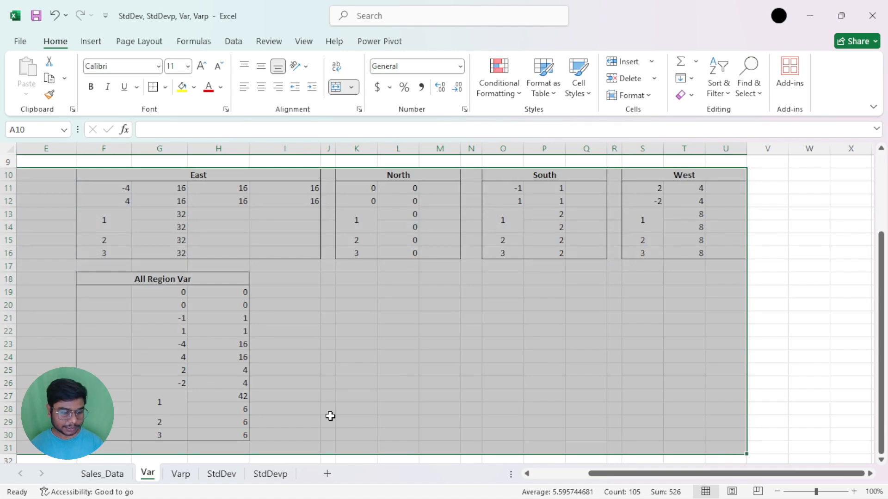
left_click_drag(614, 475, 559, 474)
scroll(152, 327, "up", 3)
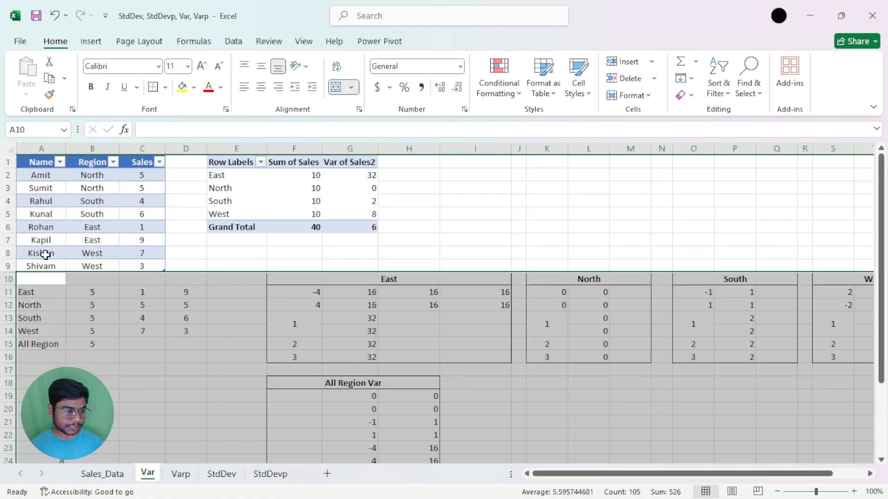
left_click_drag(35, 291, 187, 349)
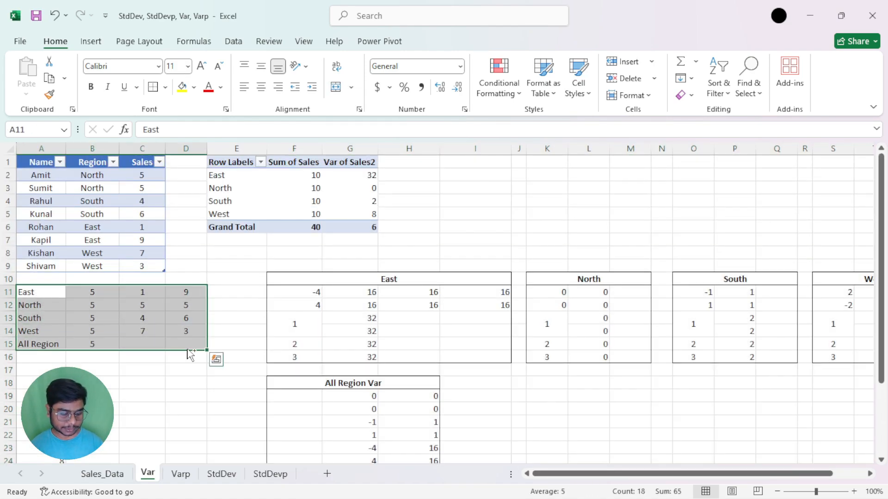
key("ctrl+c")
left_click(222, 474)
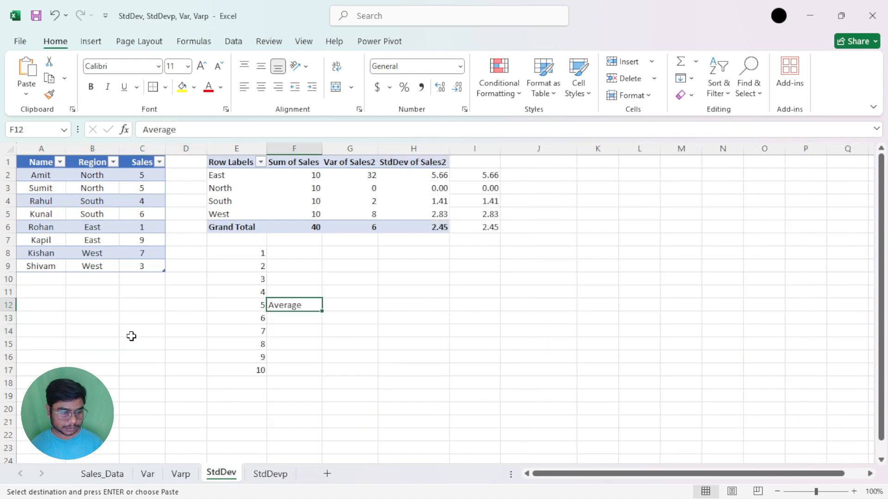
left_click(42, 292)
key("ctrl+v")
key("Escape")
left_click(319, 343)
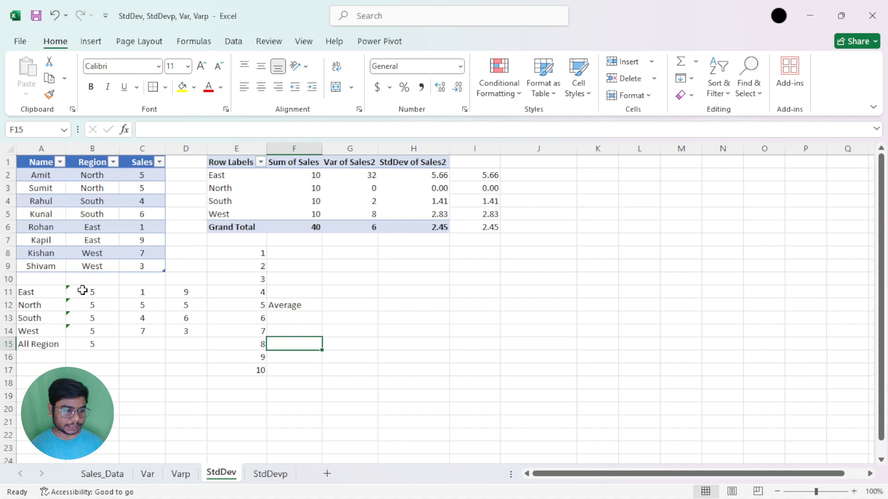
Step: Ignore the formula error flags on the region averages in B11:B14
left_click_drag(83, 290, 92, 331)
left_click(57, 292)
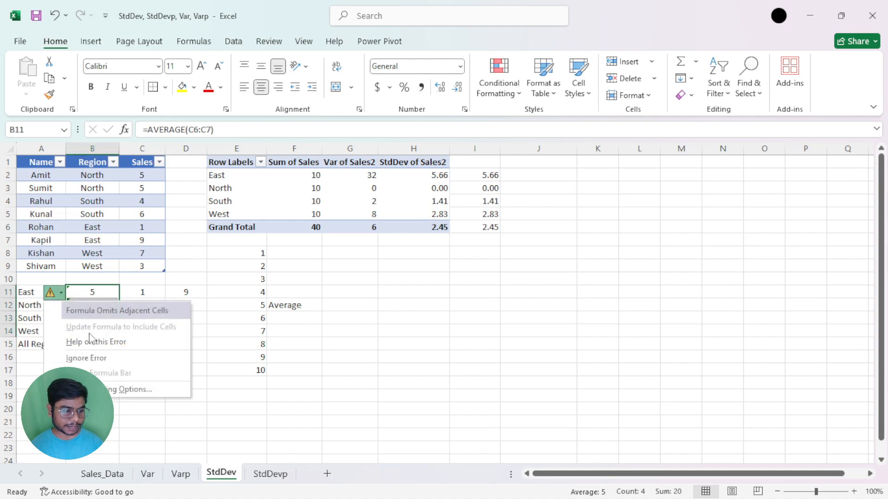
left_click(93, 359)
left_click(285, 259)
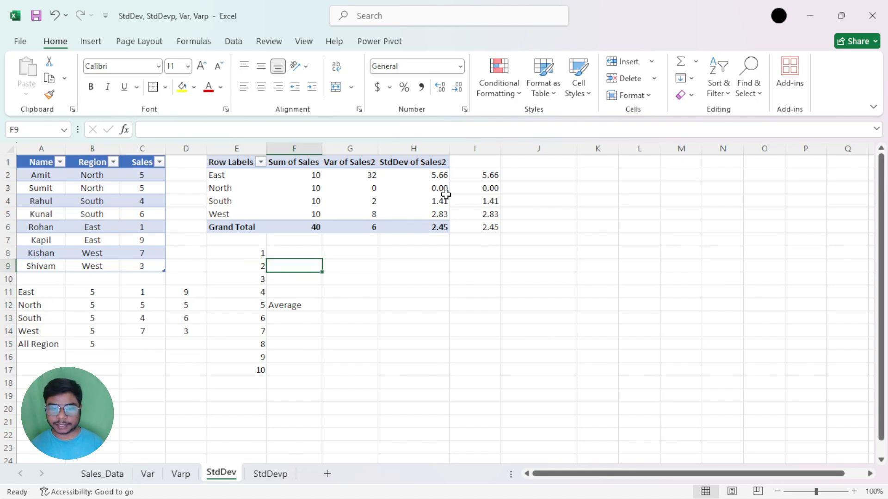
Step: Examine East's variance and StdDev in the pivot table, relating them to the number scale around the Average mark
left_click(370, 178)
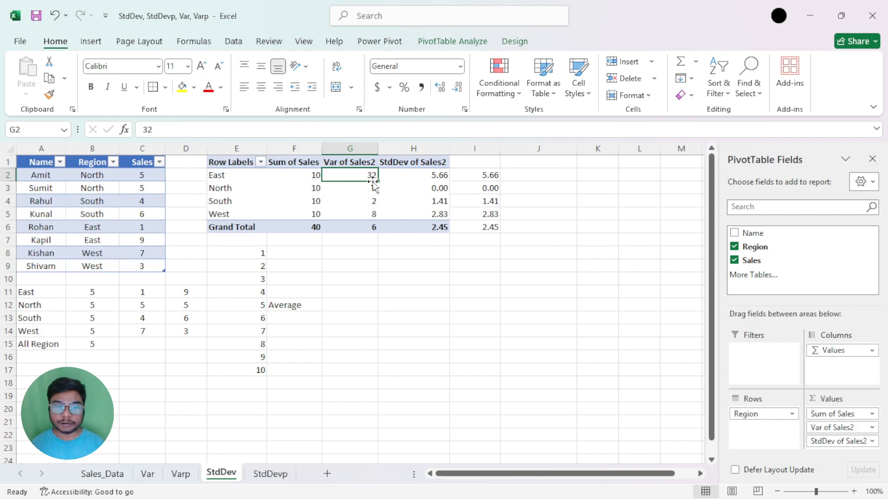
left_click(434, 175)
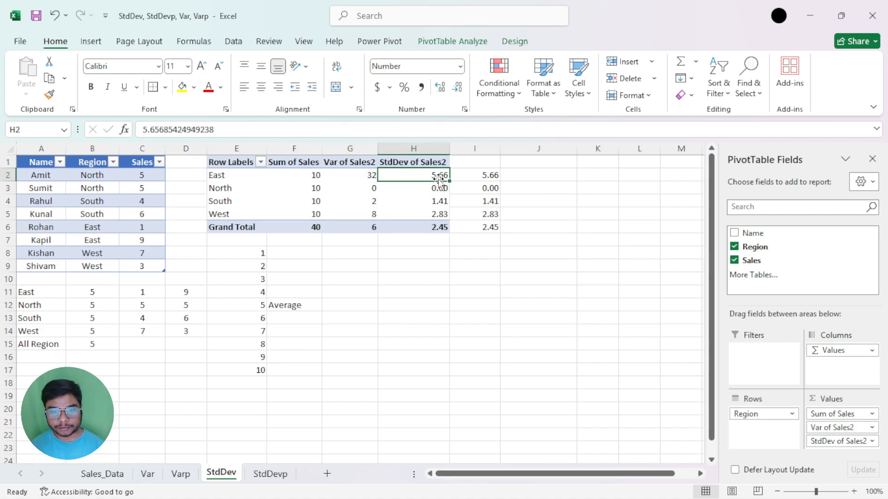
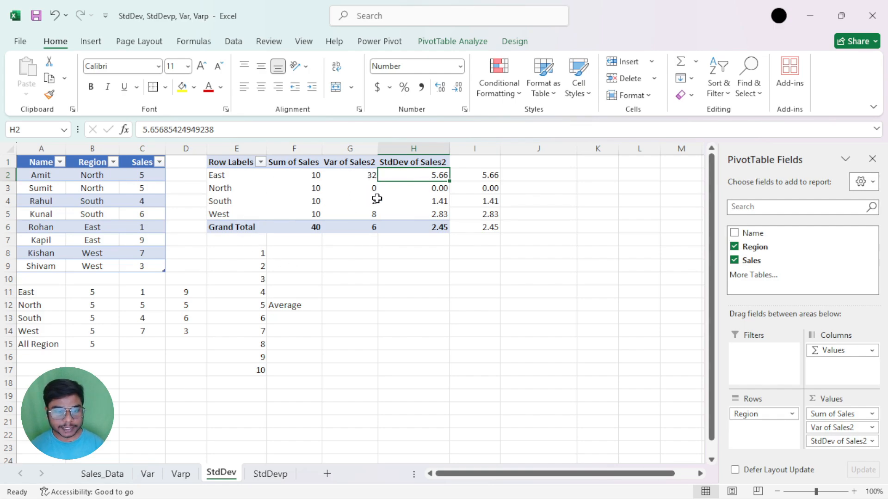
left_click(295, 304)
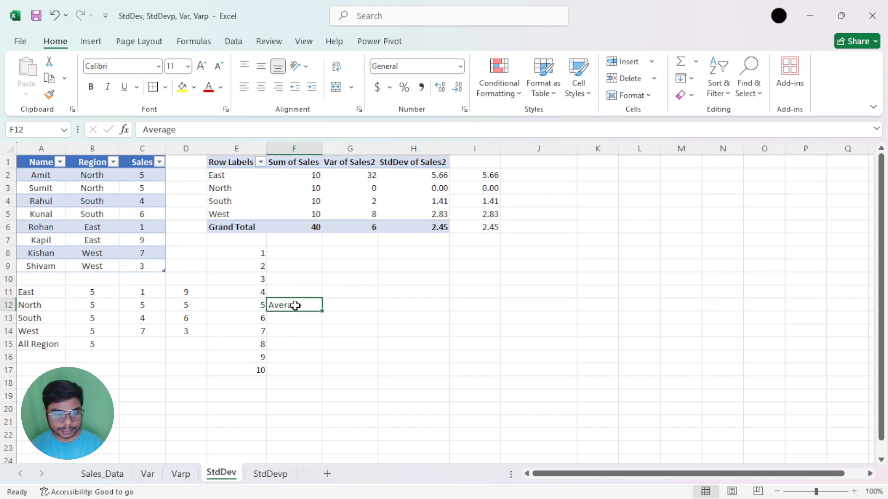
left_click(293, 294)
left_click(290, 280)
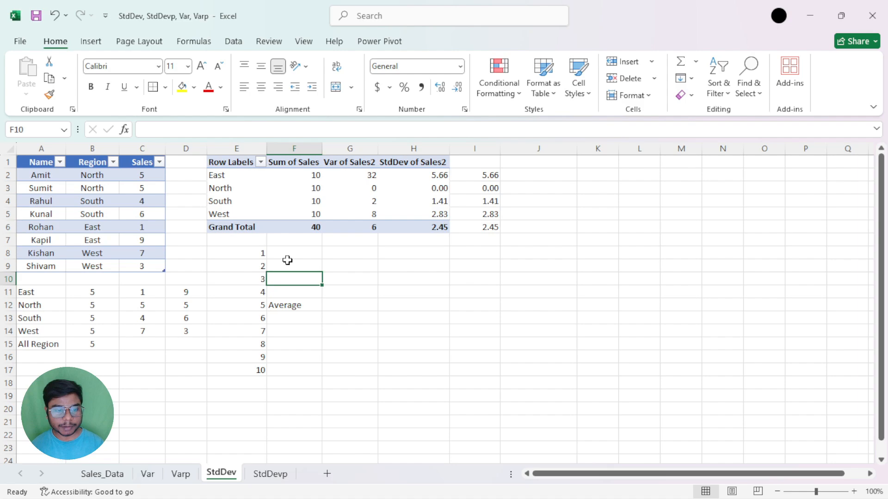
left_click(291, 290)
Step: Compare East's calculated standard deviation in I2 with its sales values in C11:D11 and the Average mark
left_click(485, 176)
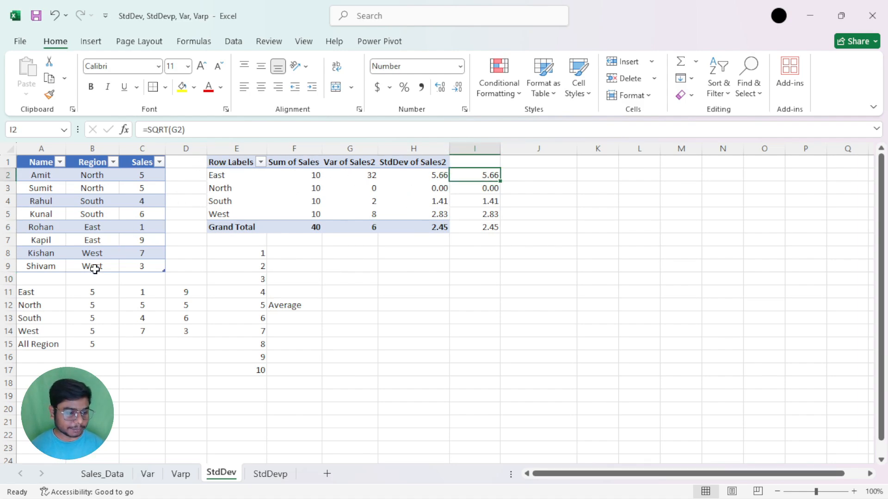
left_click(50, 293)
left_click(136, 292)
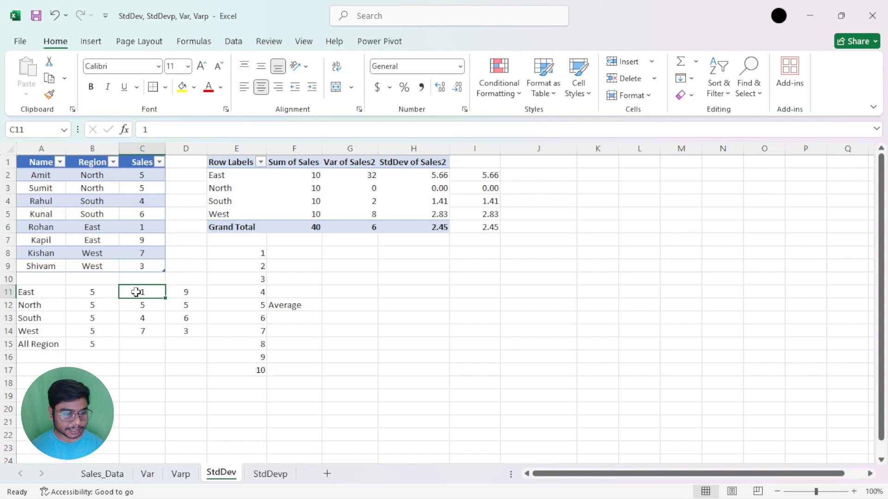
left_click(181, 292)
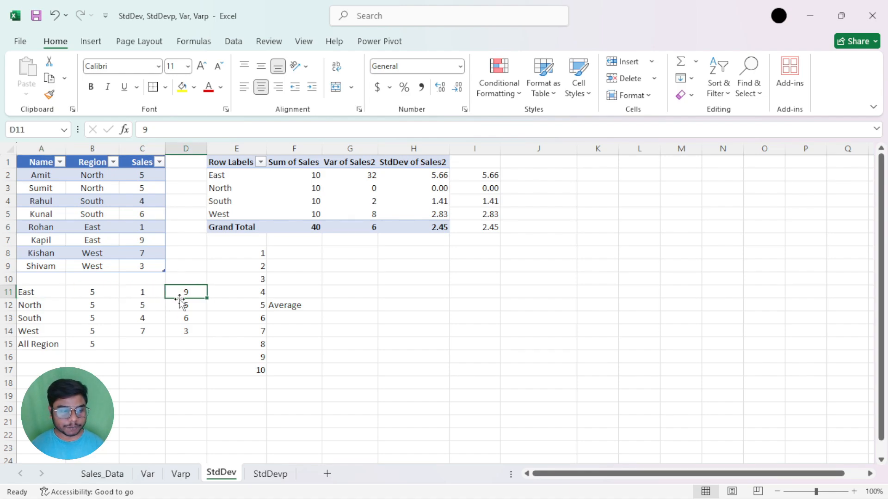
left_click(292, 305)
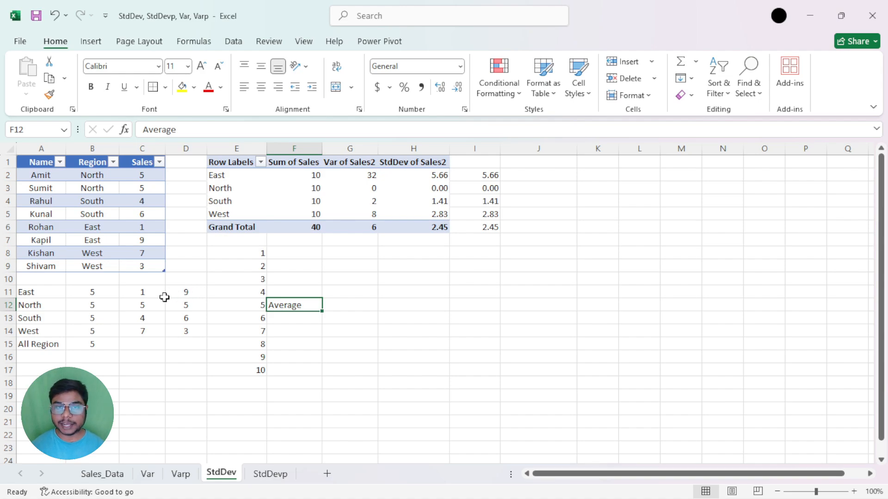
Step: Trace the scale from the Average mark up to 1 and relate that distance to East's standard deviation in I2
left_click(492, 176)
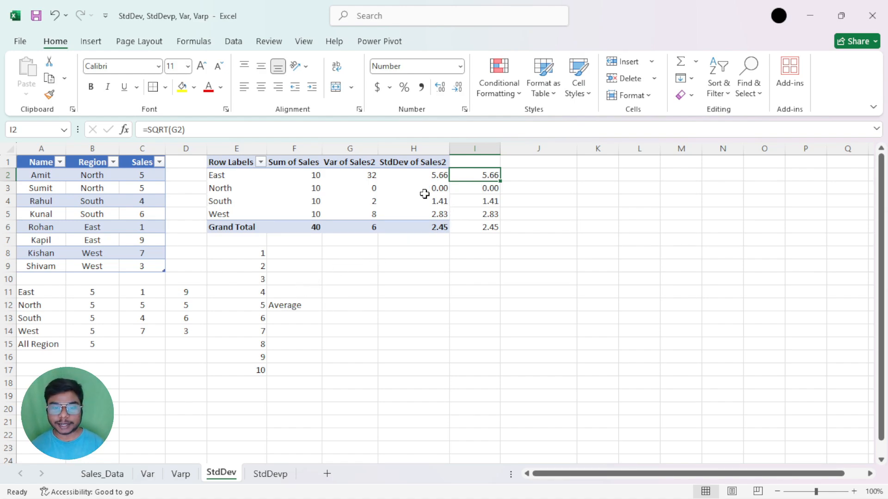
left_click(294, 306)
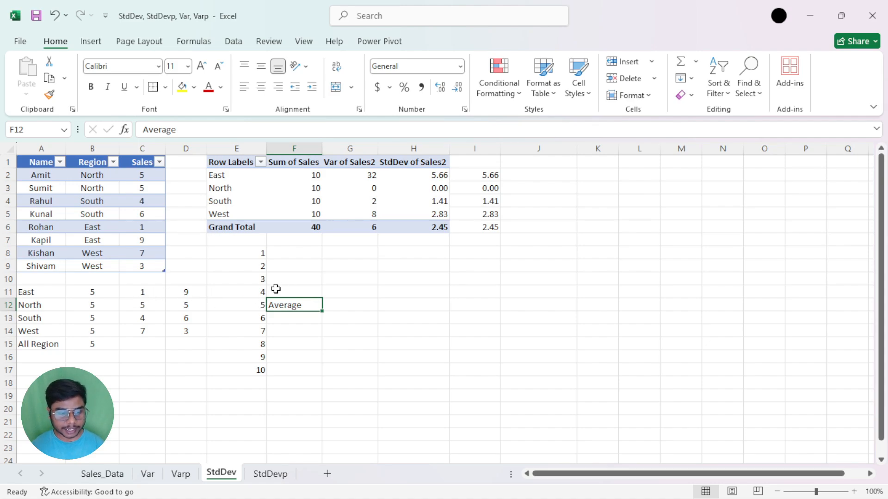
key("Up")
key("Up")
key("Up")
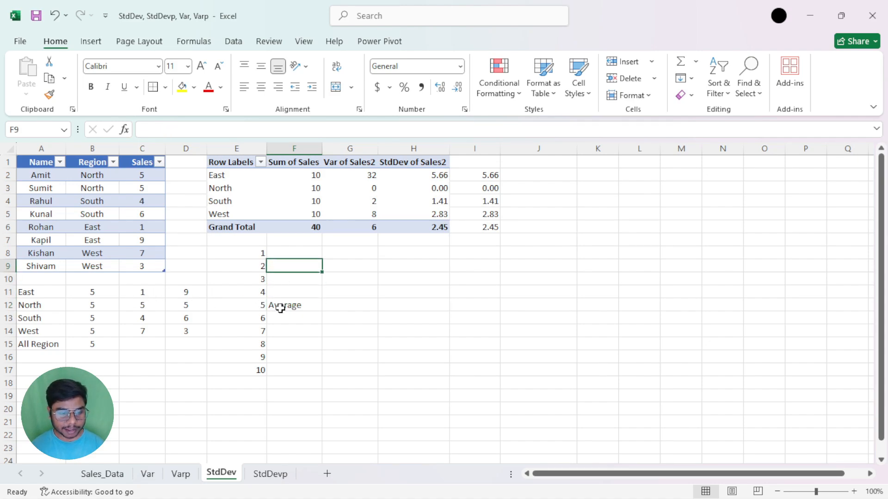
left_click(280, 307)
left_click(280, 289)
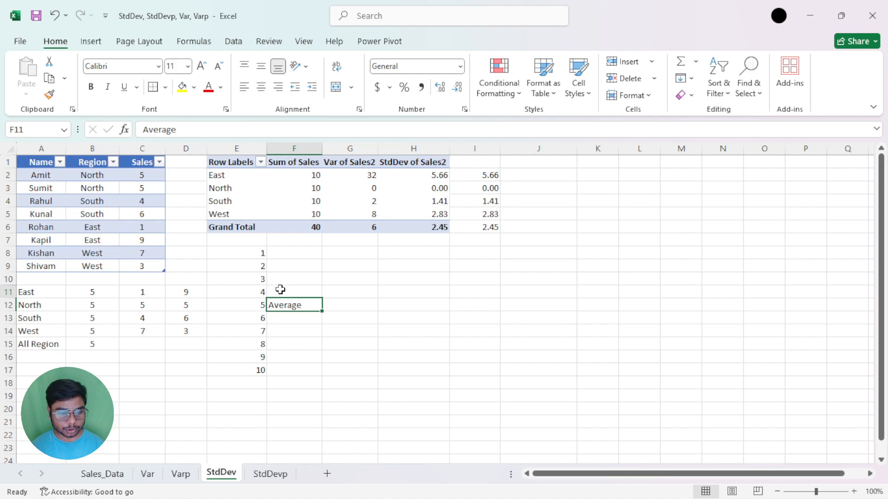
left_click(280, 279)
left_click(282, 266)
left_click(285, 253)
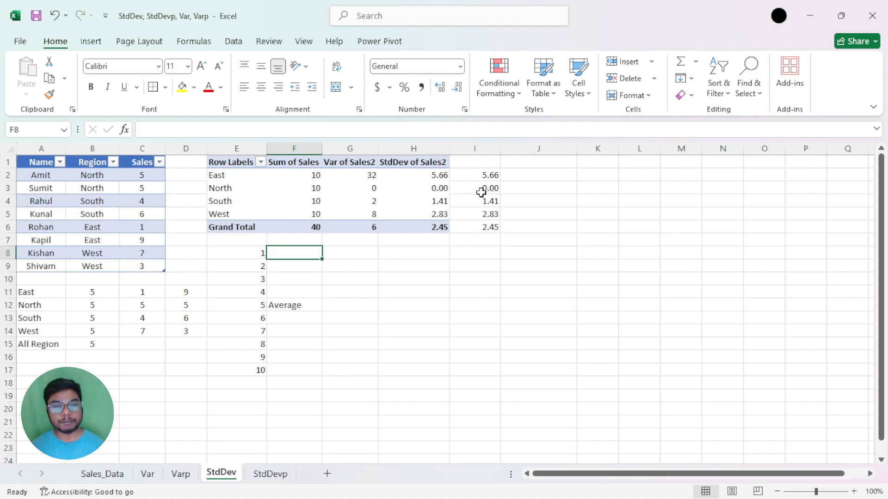
Step: Trace the scale from the Average mark down to 9 to examine how far East's higher sales value lies from it
left_click(296, 318)
left_click(273, 354)
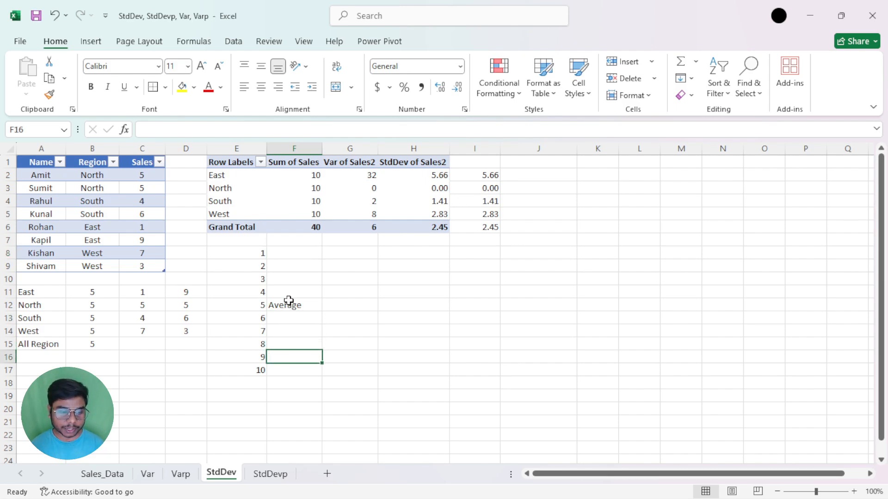
left_click(289, 304)
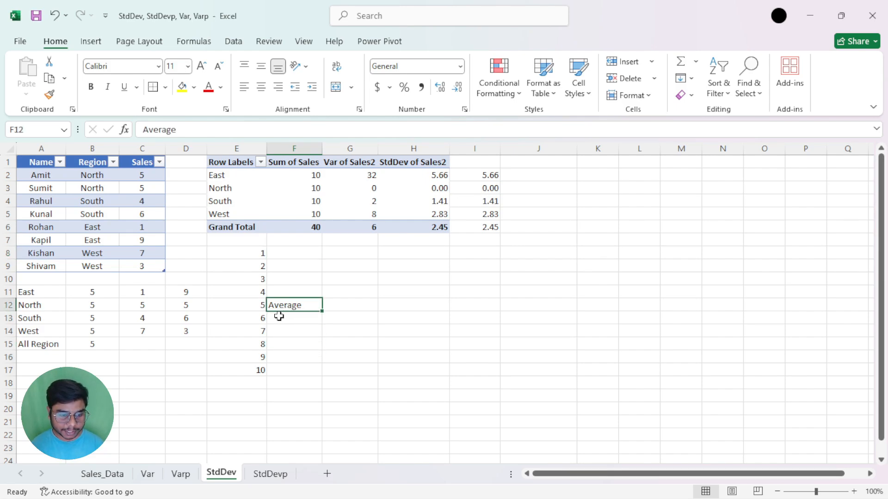
left_click(282, 319)
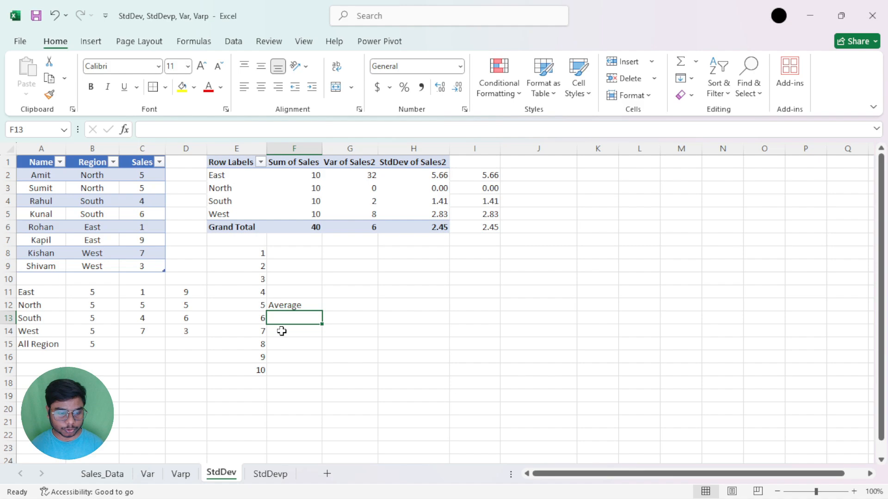
left_click(282, 332)
left_click(281, 343)
left_click(281, 356)
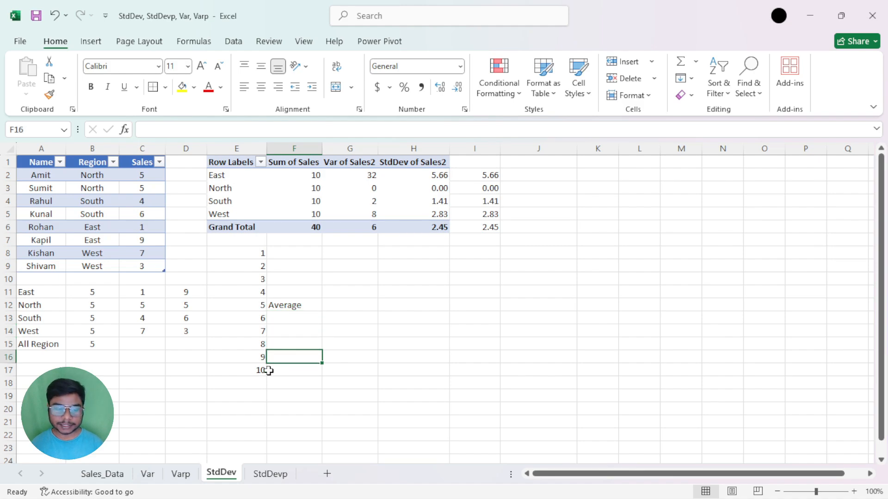
left_click(278, 306)
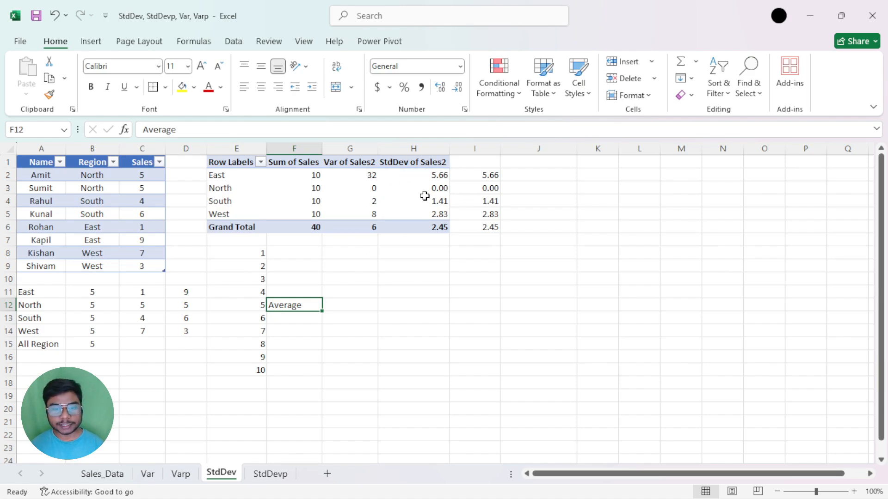
Step: Compare North's sales values in C12:D12 with the Average mark and North's StdDev in the pivot table
left_click(134, 307)
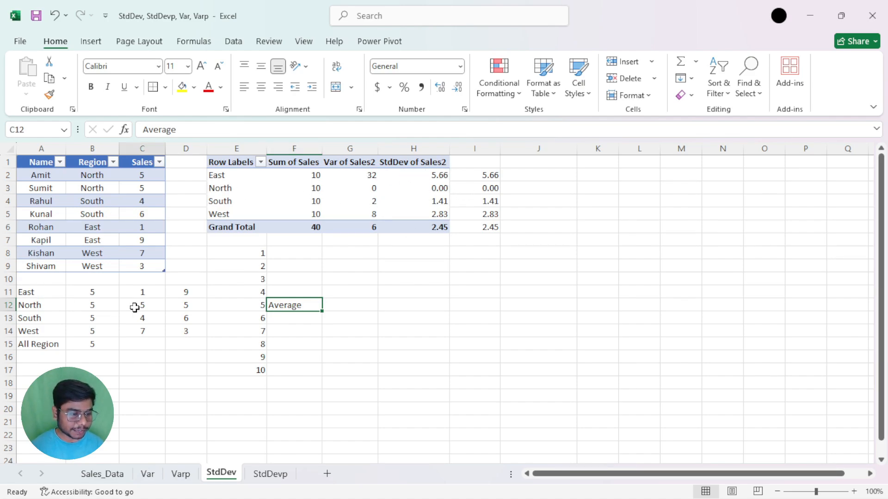
left_click(177, 305)
left_click(133, 308)
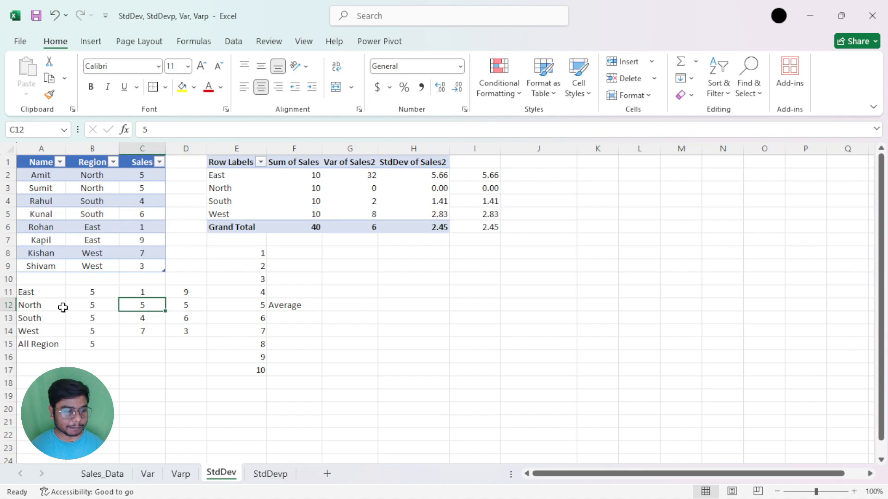
left_click(179, 305)
left_click(137, 305)
left_click(305, 308)
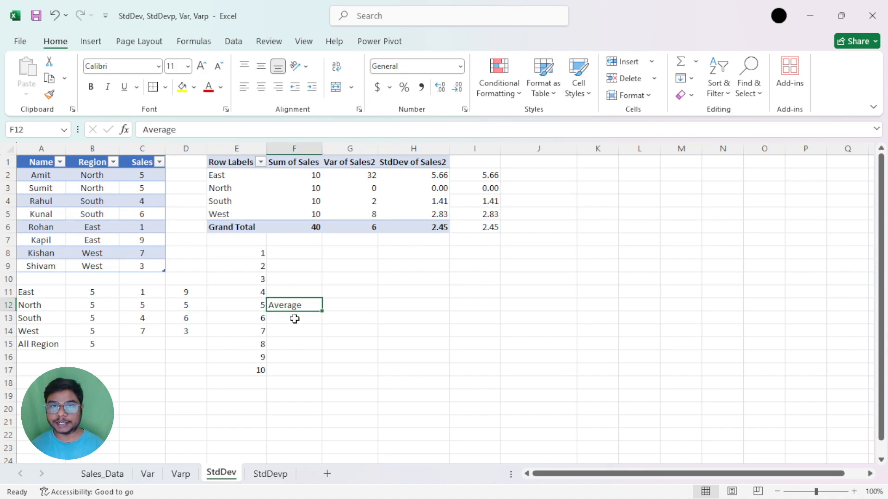
left_click(441, 191)
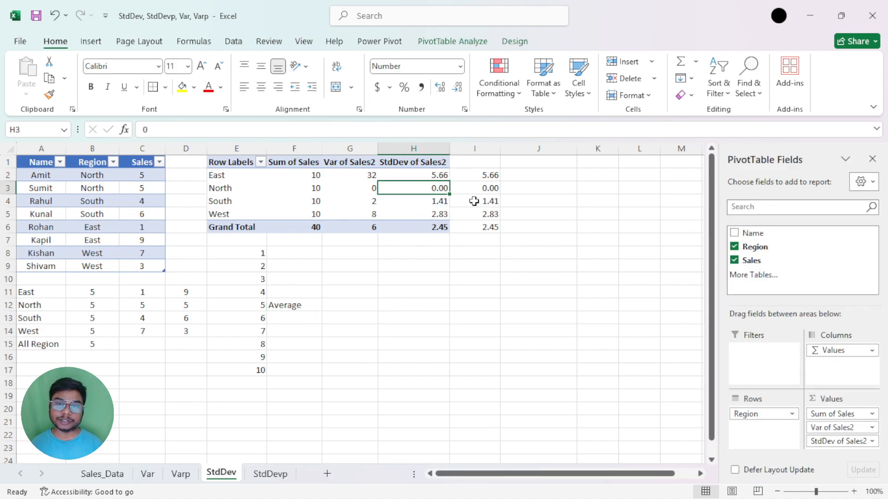
left_click(288, 304)
left_click(287, 293)
left_click(287, 305)
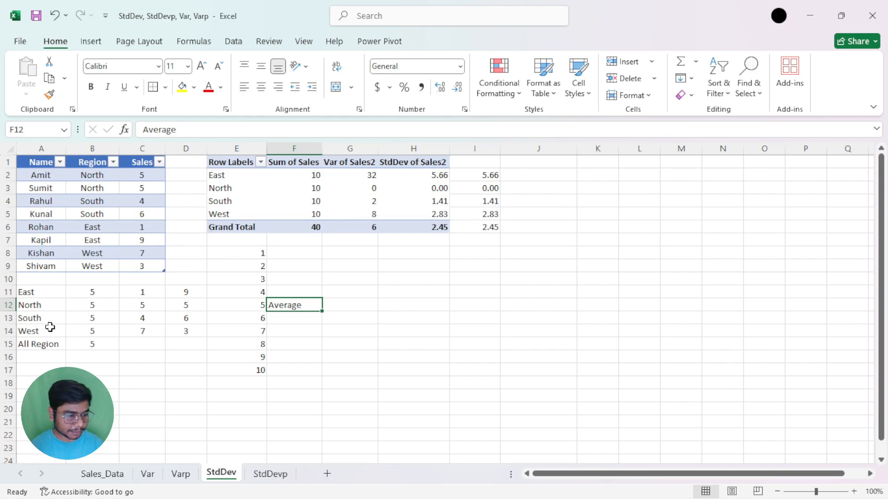
Step: Compare South's sales values in C13:D13 with the Average mark by tracing one scale position to either side
left_click(129, 320)
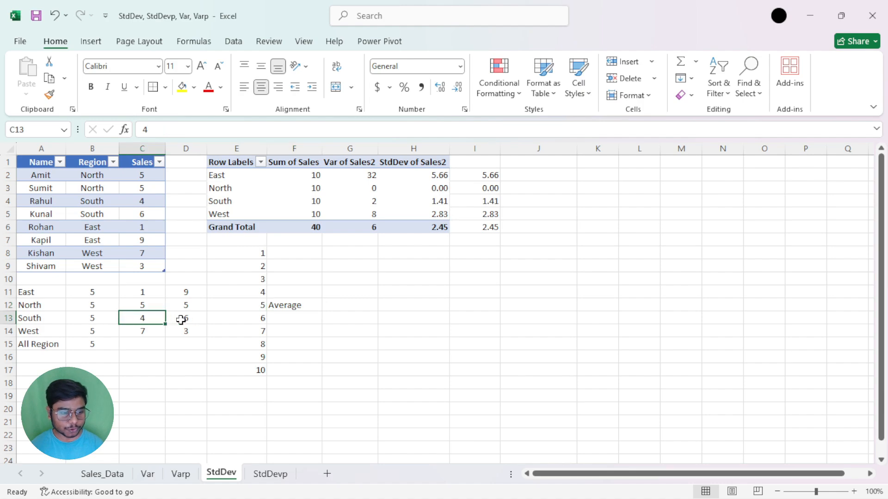
left_click(204, 321)
left_click(286, 305)
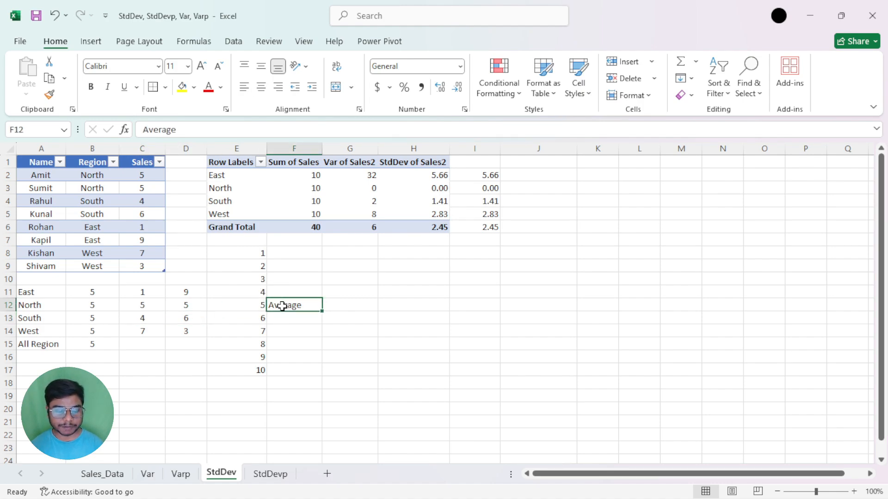
left_click(279, 292)
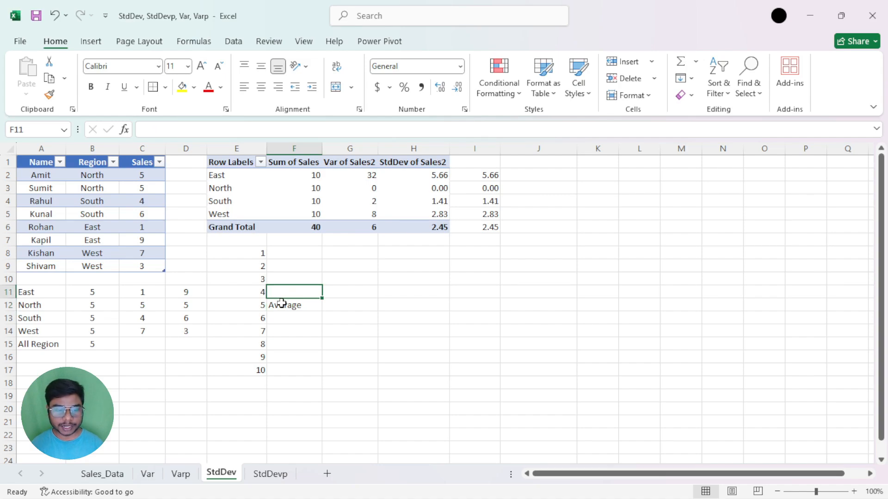
left_click(282, 303)
left_click(278, 321)
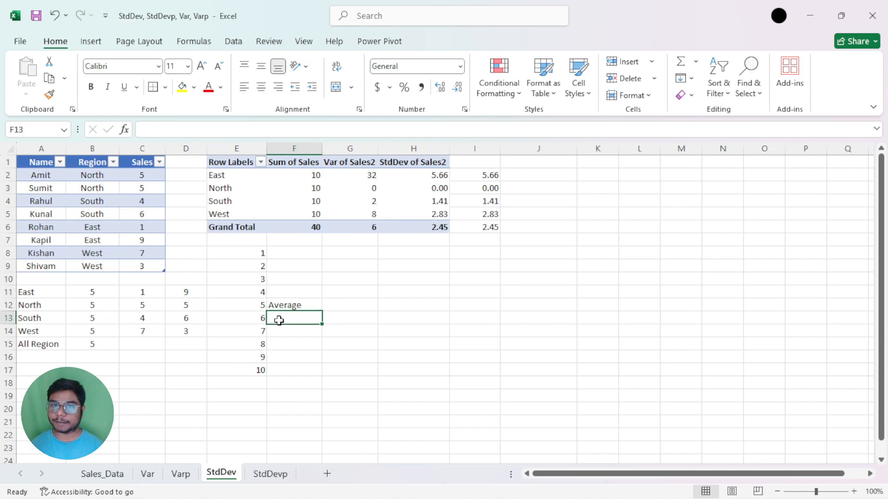
left_click(291, 306)
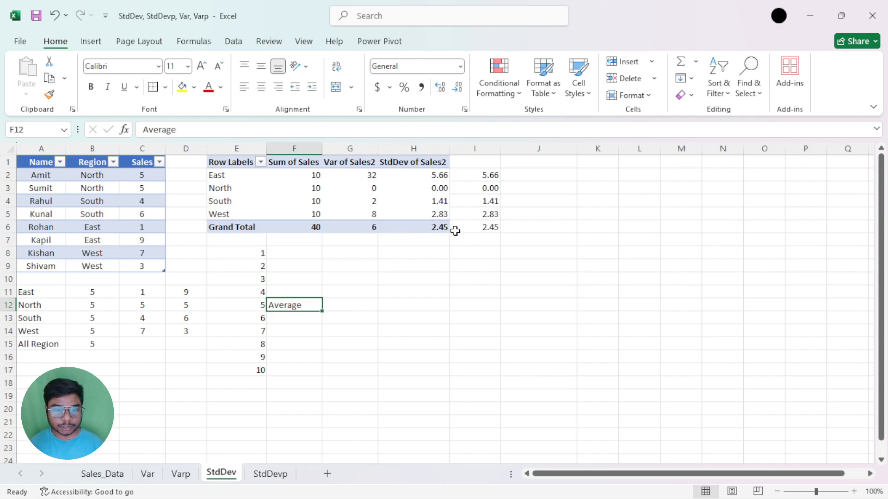
Step: Compare West's sales values in C14:D14 with the Average mark along the scale, relating them to West's StdDev
left_click(433, 212)
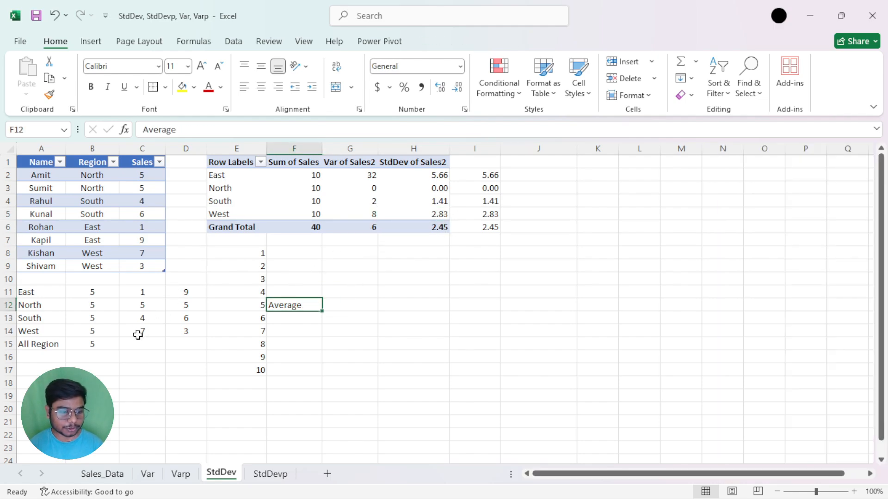
left_click(288, 330)
left_click(293, 310)
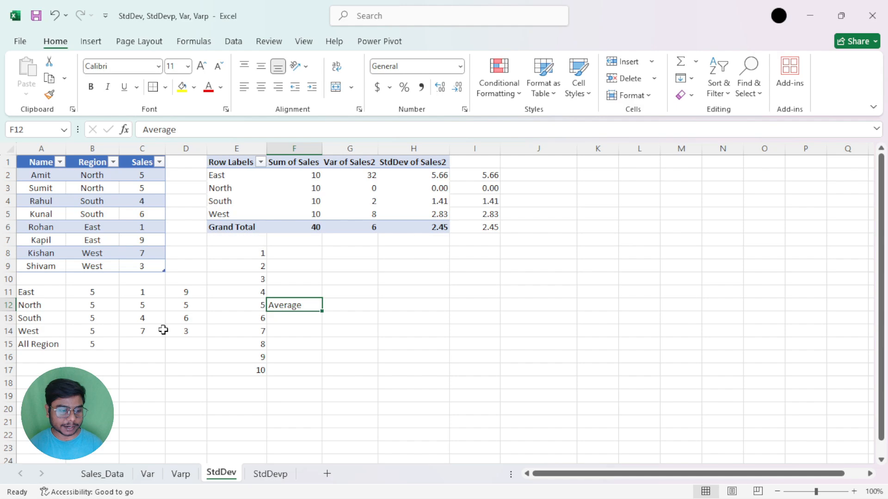
left_click(277, 291)
left_click(285, 279)
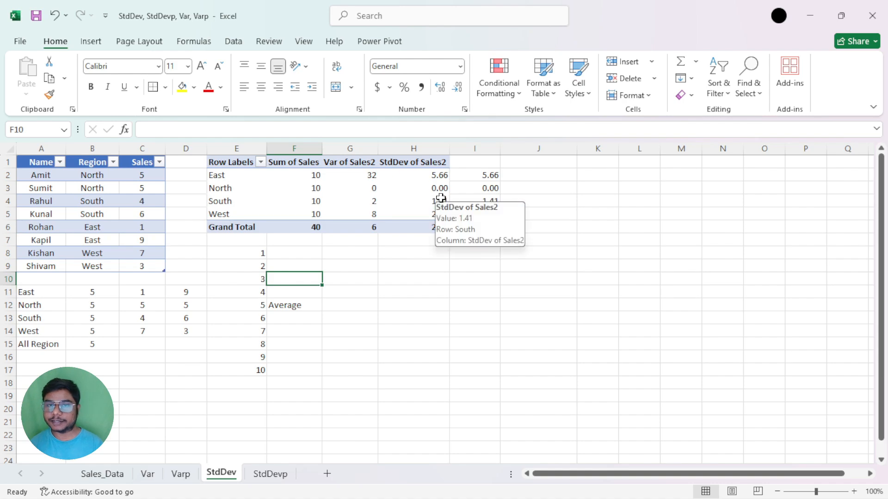
Step: Relate the Average mark to East's variance in G2 and its square root formula in I2
left_click(287, 306)
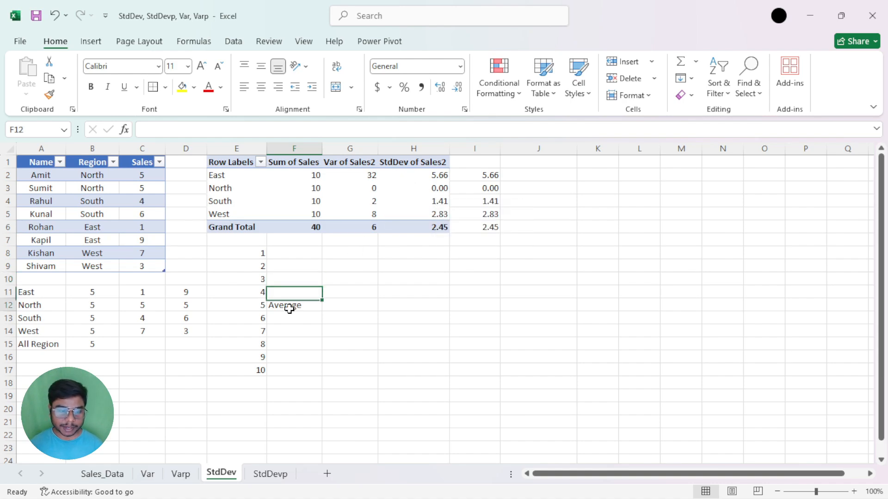
left_click(355, 176)
left_click(490, 177)
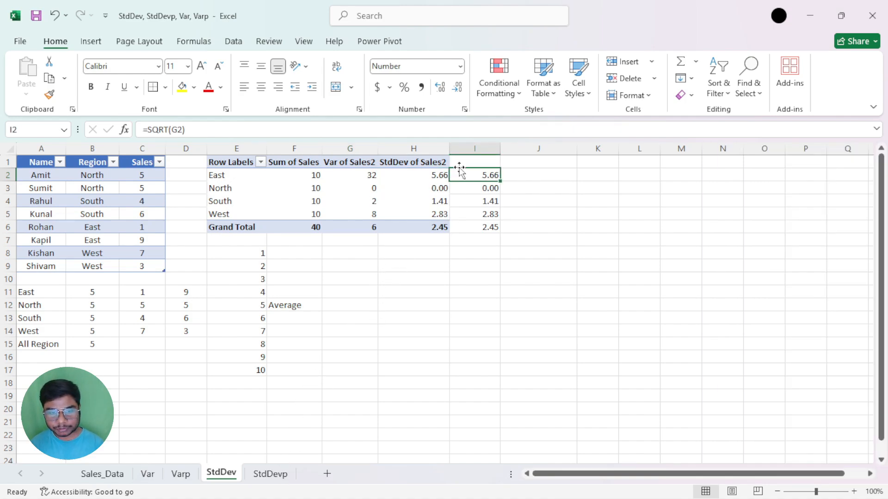
Step: On the StdDevp sheet, build the pivot table with Region as rows and the sum of Sales as values
left_click(270, 474)
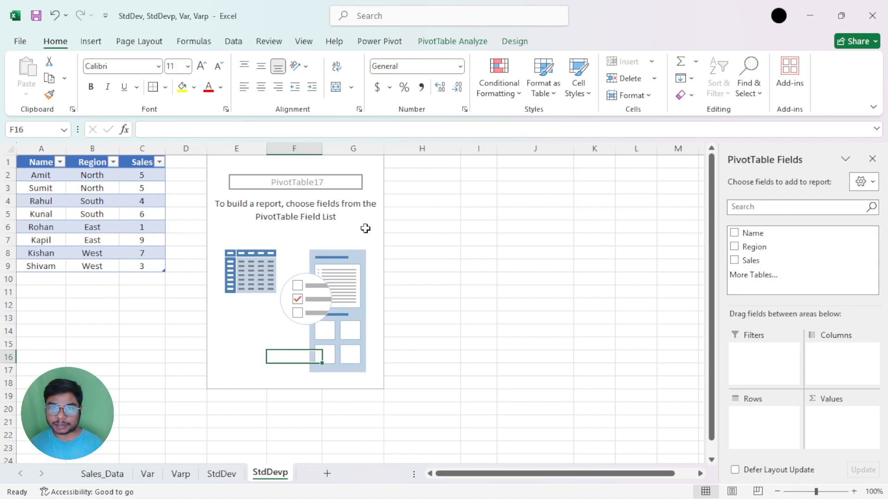
left_click_drag(745, 246, 750, 419)
left_click_drag(759, 259, 831, 418)
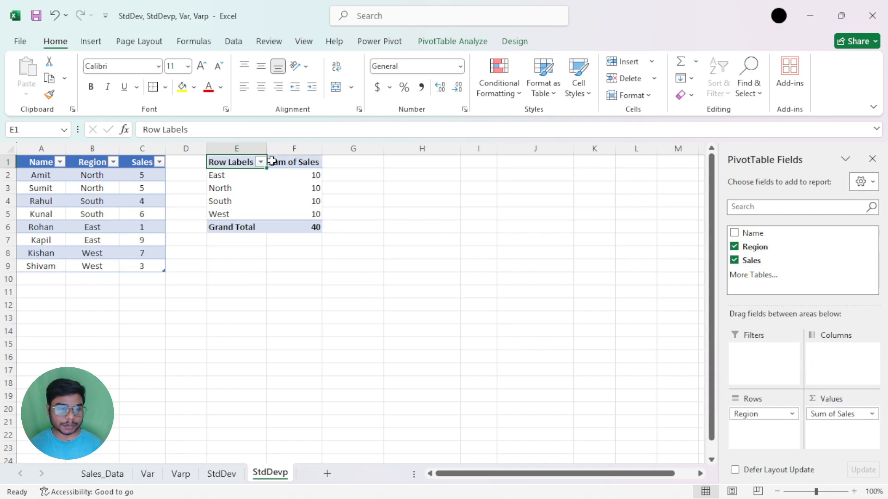
Step: Add Sales to the pivot values a second time and summarize that field by Varp
left_click_drag(751, 260, 846, 448)
double_click(353, 162)
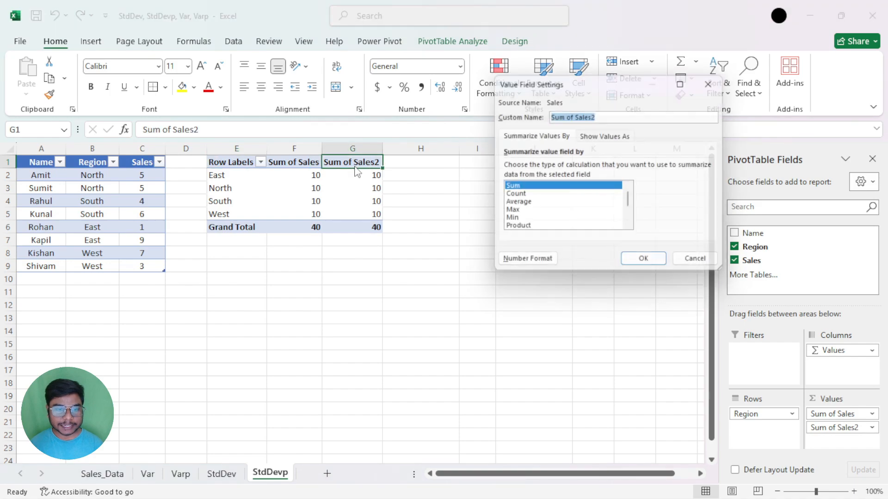
scroll(527, 228, "down", 2)
left_click(517, 230)
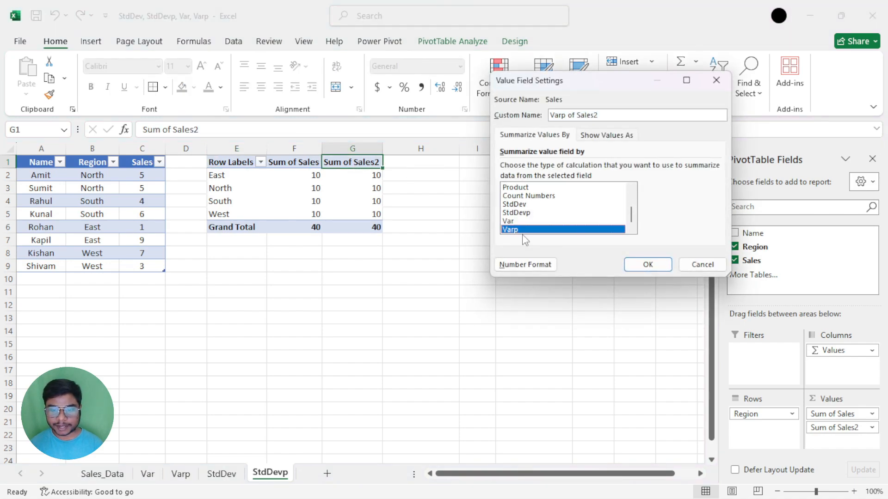
left_click(646, 267)
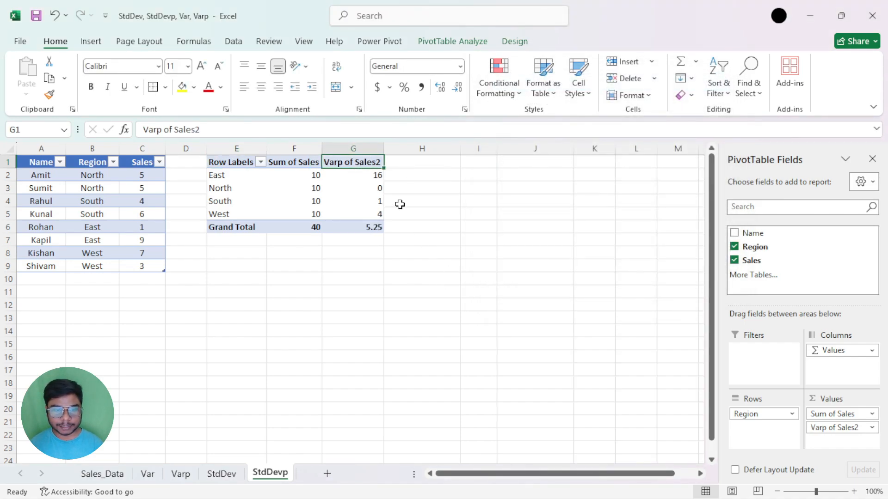
Step: Add Sales to the pivot values a third time and summarize that field by StdDevp
left_click_drag(751, 260, 826, 442)
double_click(393, 163)
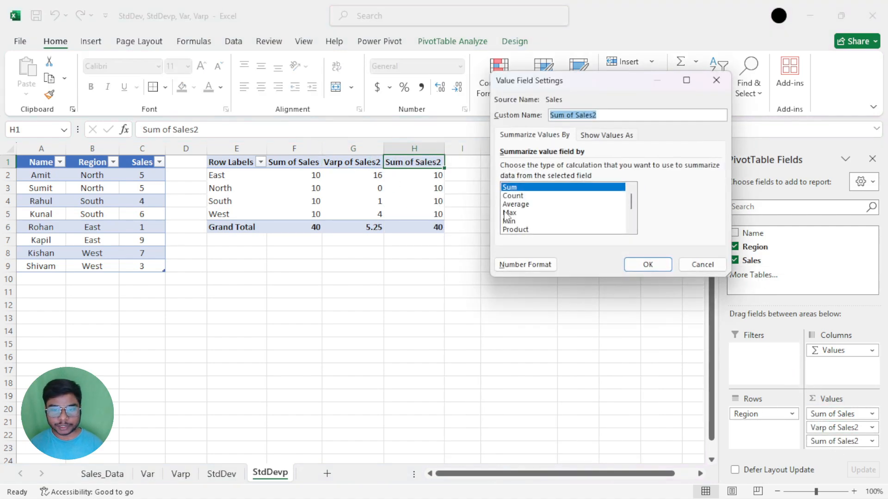
scroll(514, 221, "down", 2)
left_click(517, 214)
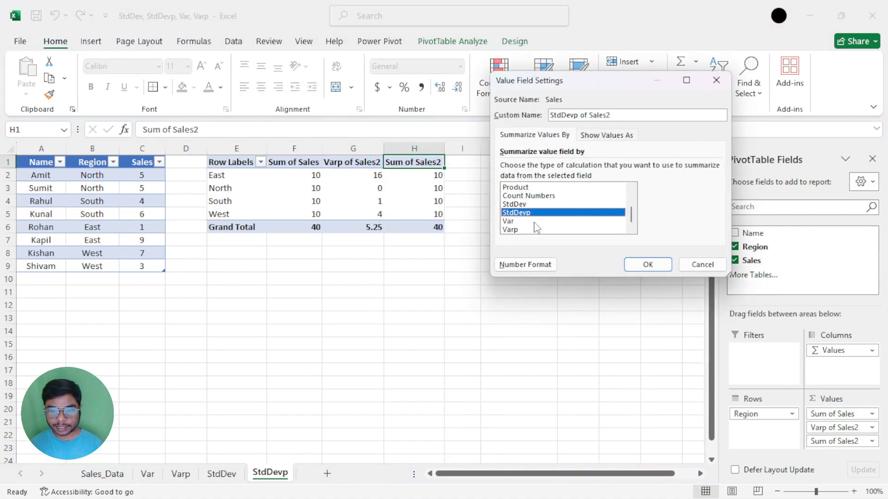
left_click(642, 265)
Step: Enter =SQRT(G2) in I2 for the square root of East's population variance and fill it down to I6
left_click(476, 173)
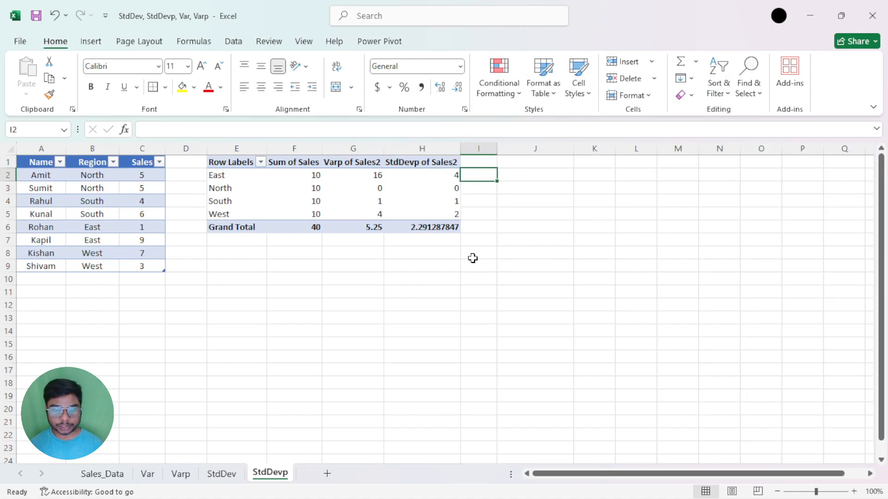
type("=sqrt(")
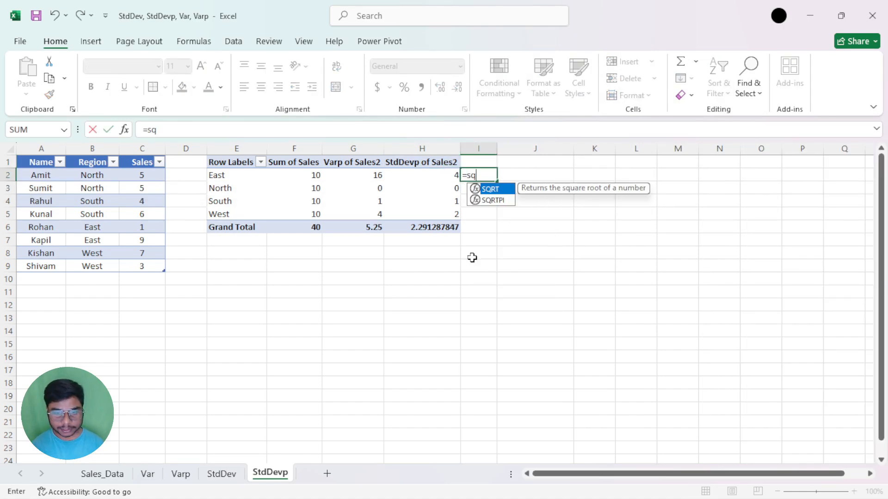
left_click(378, 175)
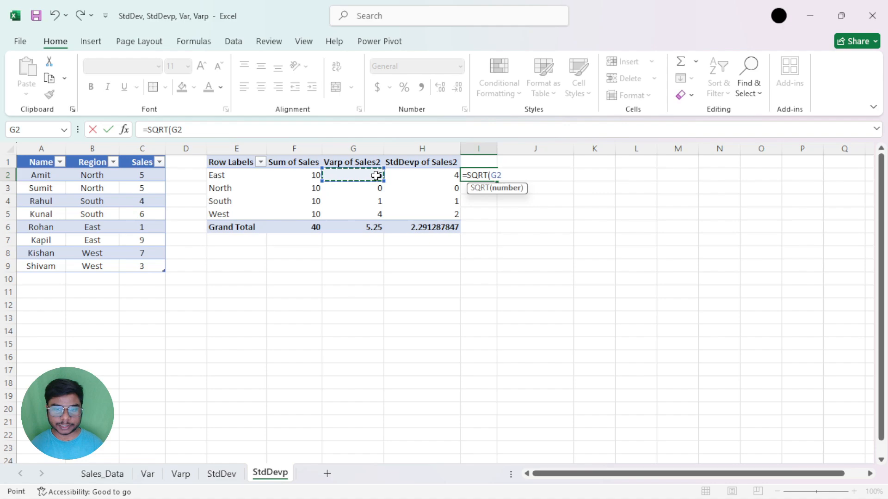
key("Return")
left_click(473, 172)
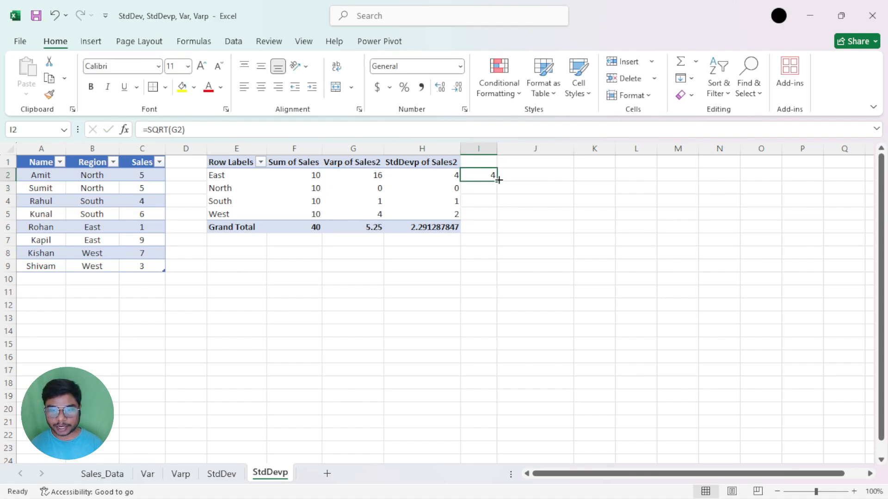
left_click_drag(496, 180, 498, 228)
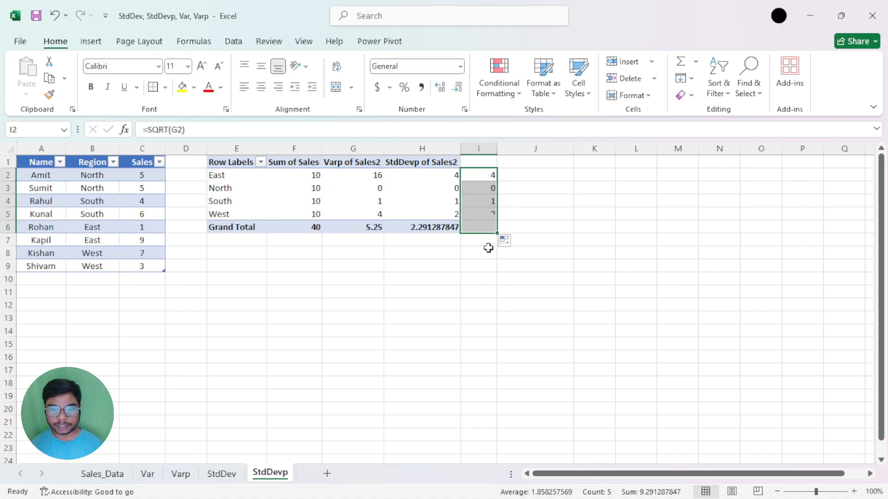
Step: Format the square root results in I2:I6 to show two decimal places
left_click(460, 93)
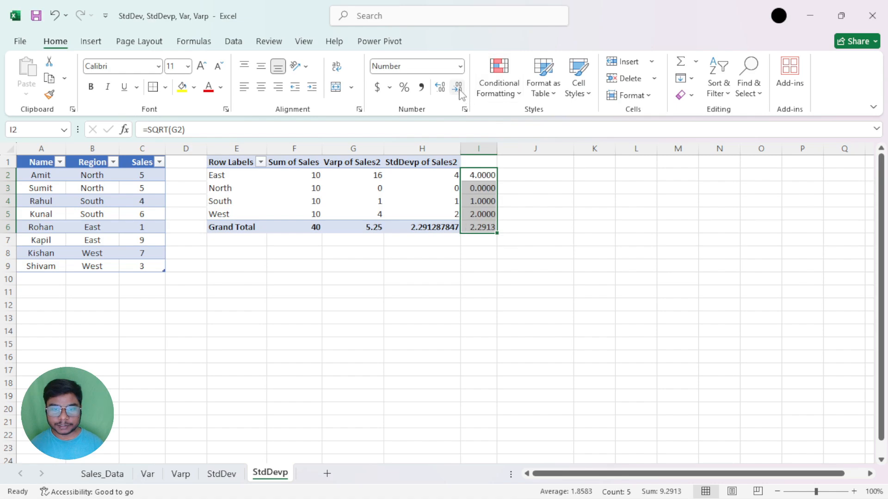
left_click(459, 93)
left_click(459, 92)
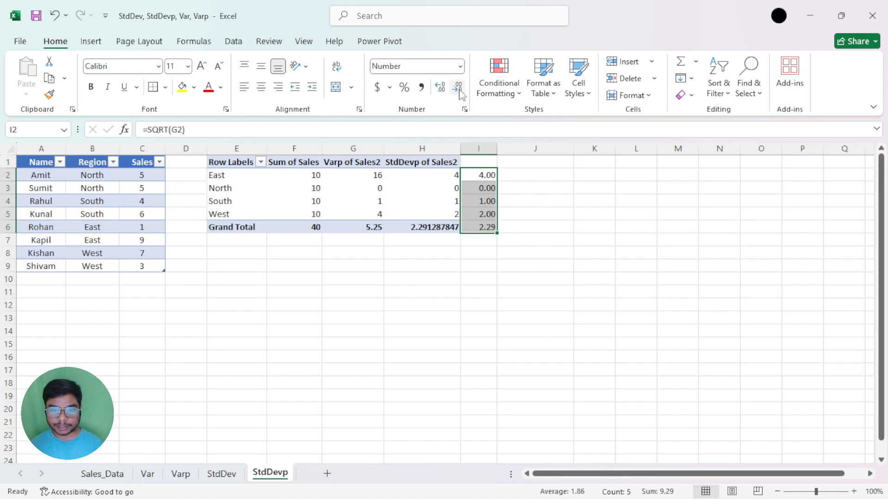
left_click(490, 275)
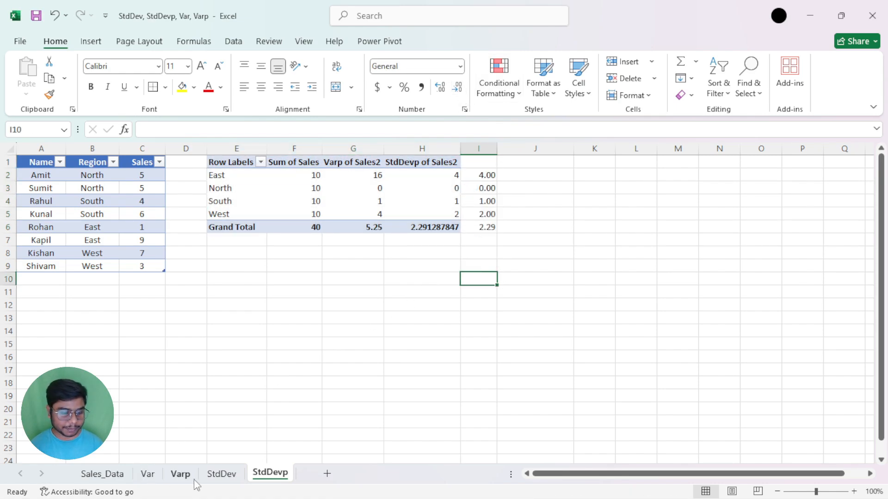
Step: Copy the region averages, sales values and Average scale in A11:G18 of the StdDev sheet to A11 on the StdDevp sheet
left_click(218, 474)
left_click_drag(41, 290, 267, 386)
left_click(276, 398)
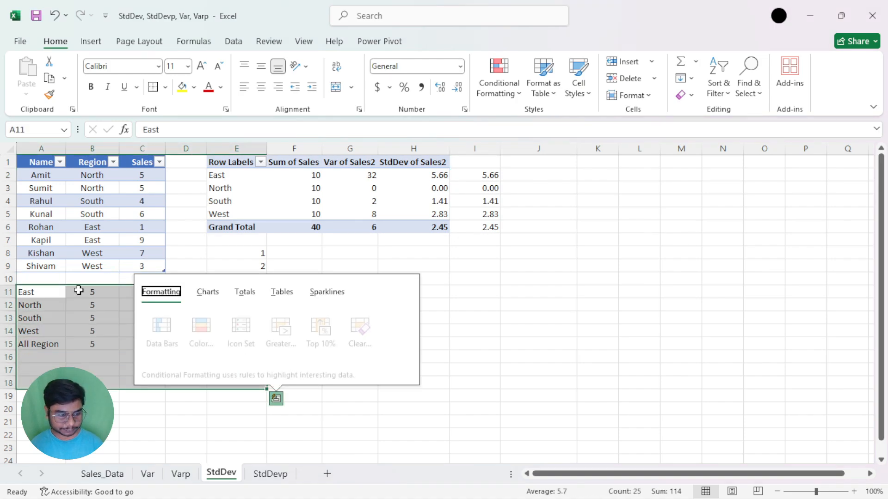
left_click_drag(47, 293, 337, 376)
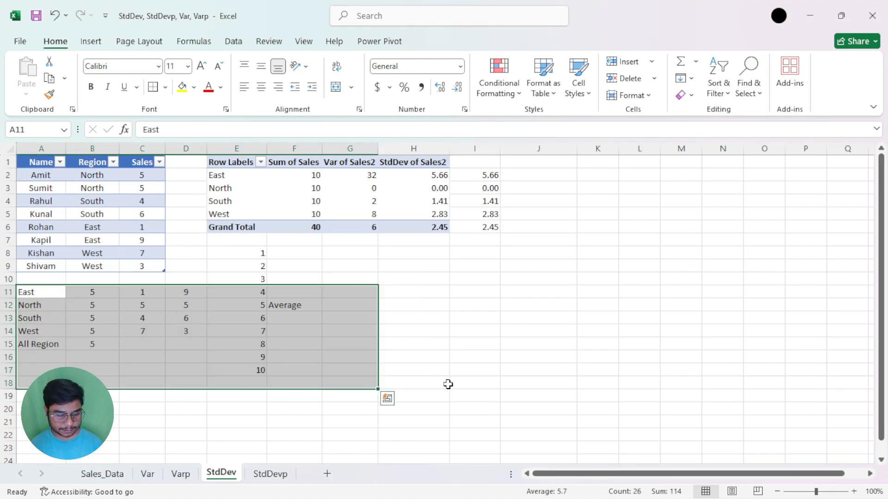
key("ctrl+c")
left_click(280, 474)
left_click(53, 291)
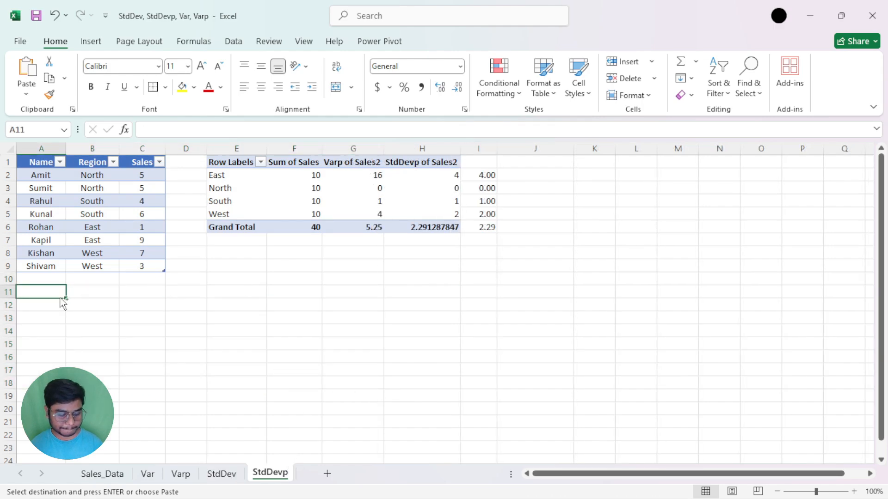
key("ctrl+v")
key("Escape")
Step: Complete the start of the scale by entering 1, 2 and 3 in E8:E10
left_click(248, 254)
type("1")
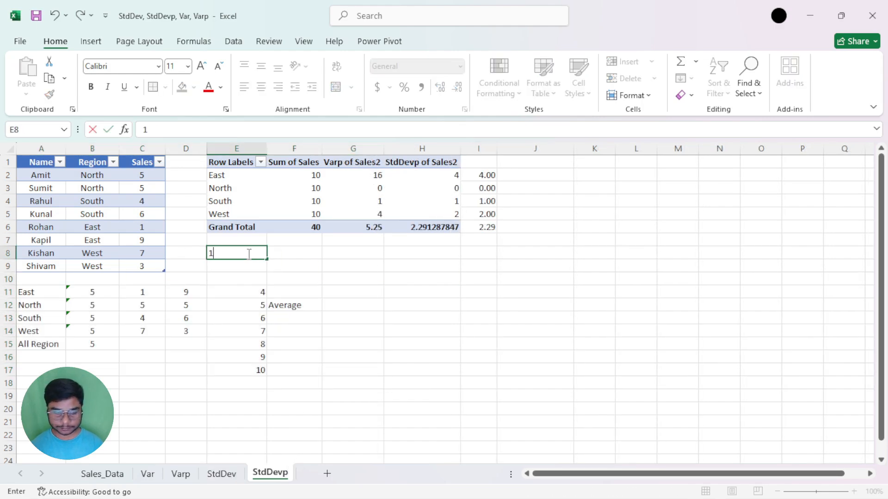
key("Return")
type("2")
key("Return")
type("3")
key("Return")
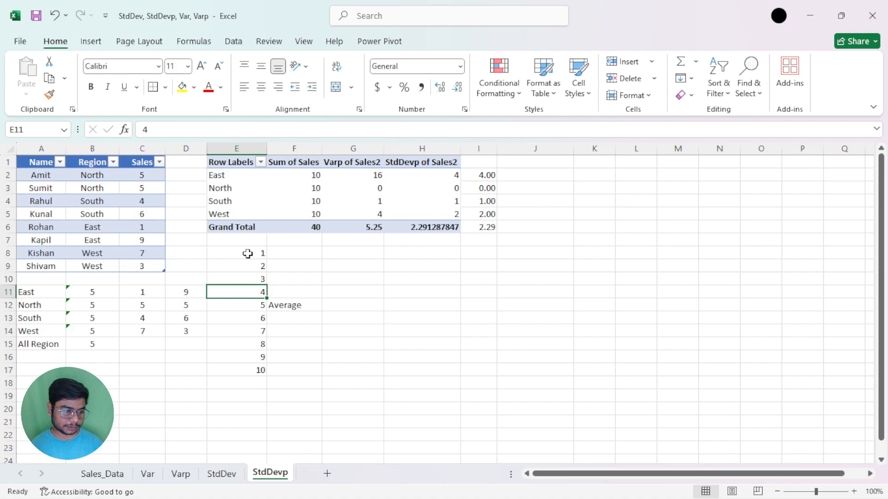
Step: Ignore the formula error warnings on the region averages in B11:B14
left_click_drag(93, 292, 95, 333)
left_click(50, 292)
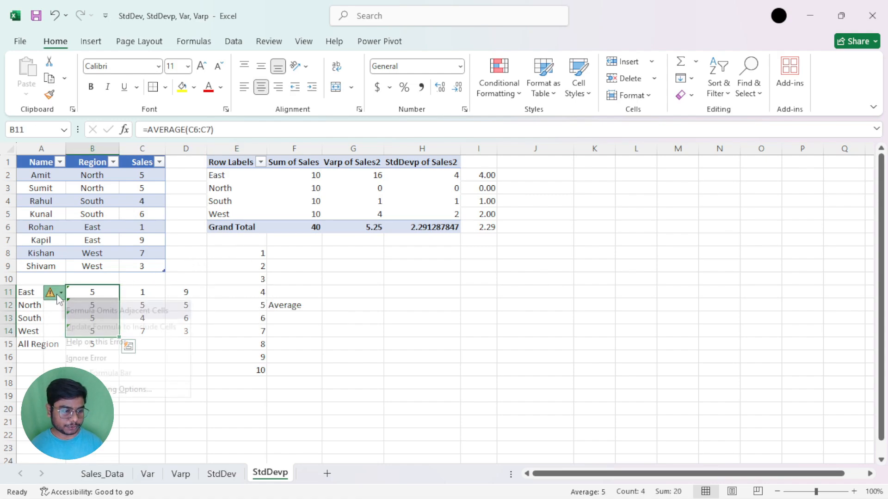
left_click(87, 359)
left_click(315, 319)
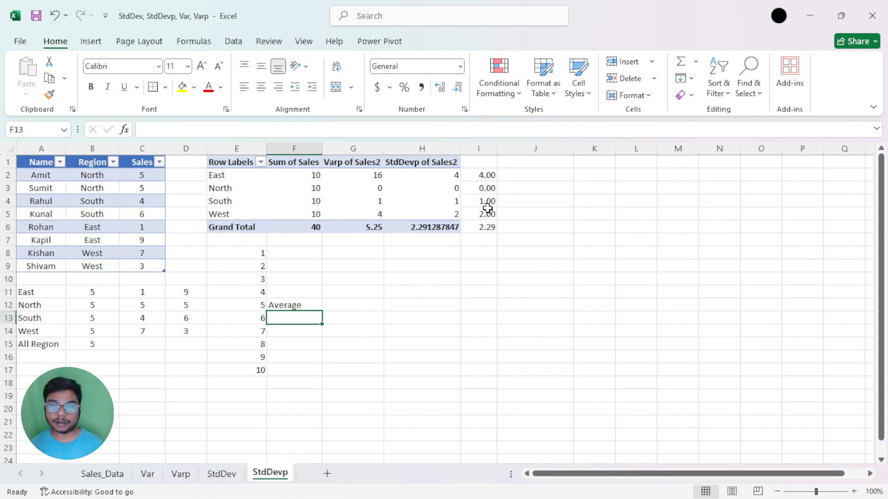
Step: Compare East's square root result in I2 with its Varp and StdDevp values in the pivot table
left_click(488, 174)
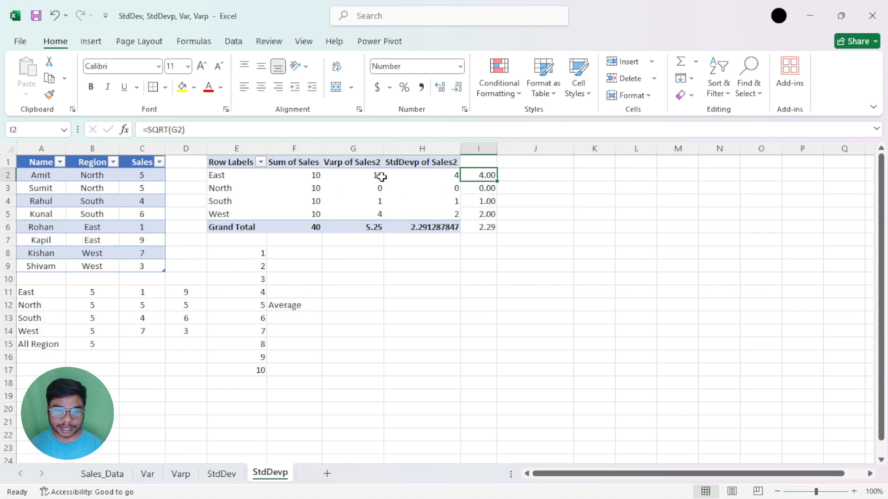
left_click(361, 175)
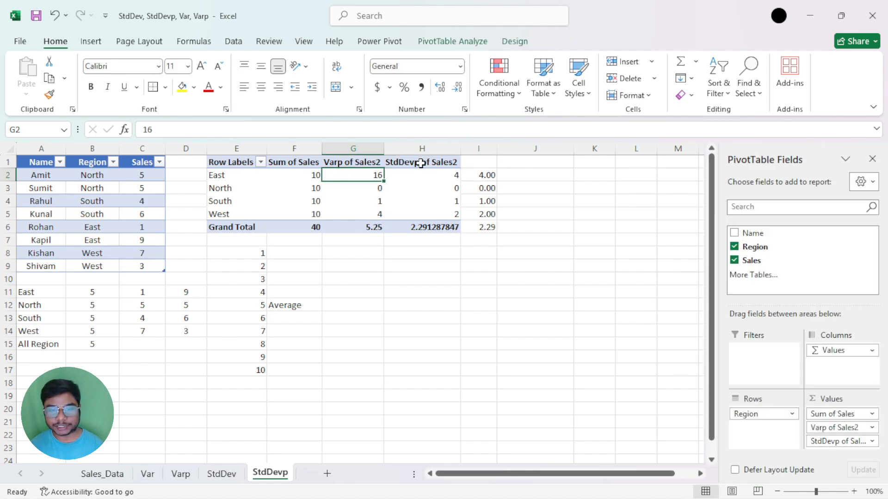
left_click(453, 178)
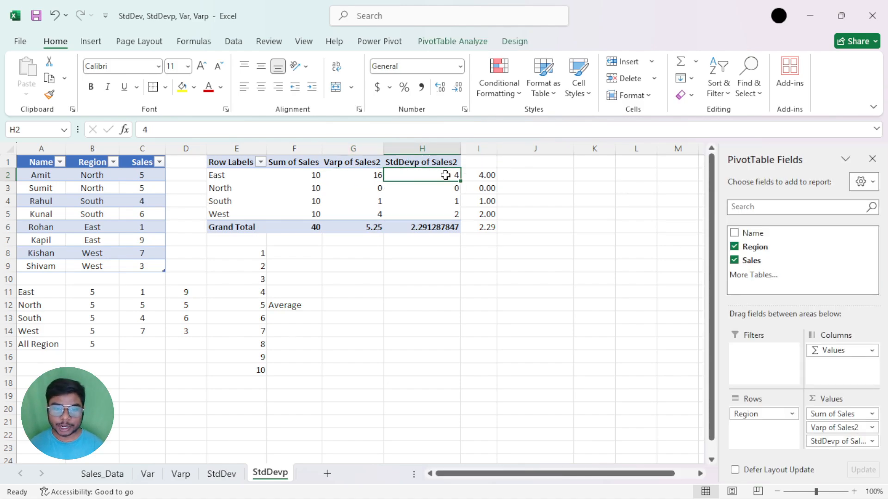
Step: Compare East's average and sales values in B11:D11 with the Average mark on the scale
left_click(298, 306)
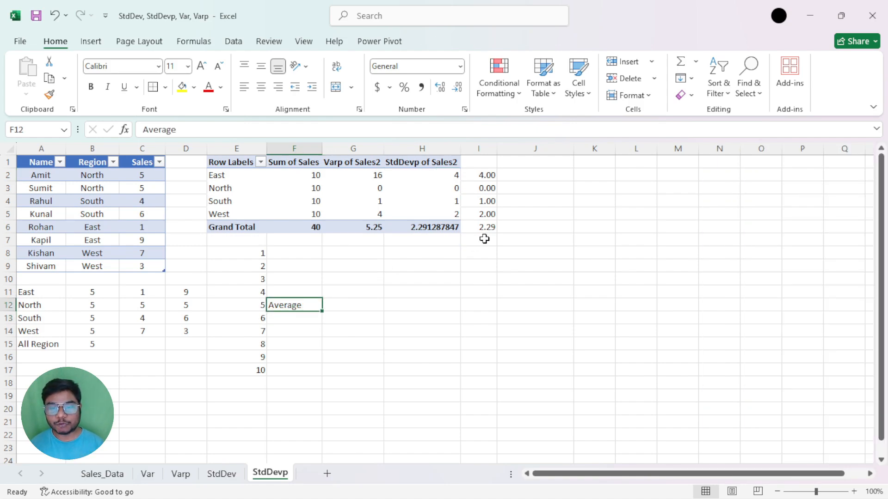
left_click(29, 293)
left_click(88, 292)
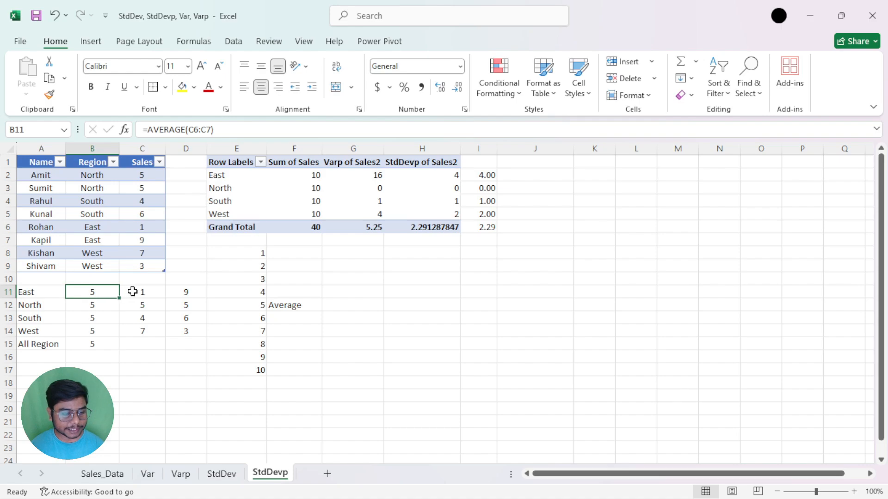
left_click(148, 292)
left_click(185, 292)
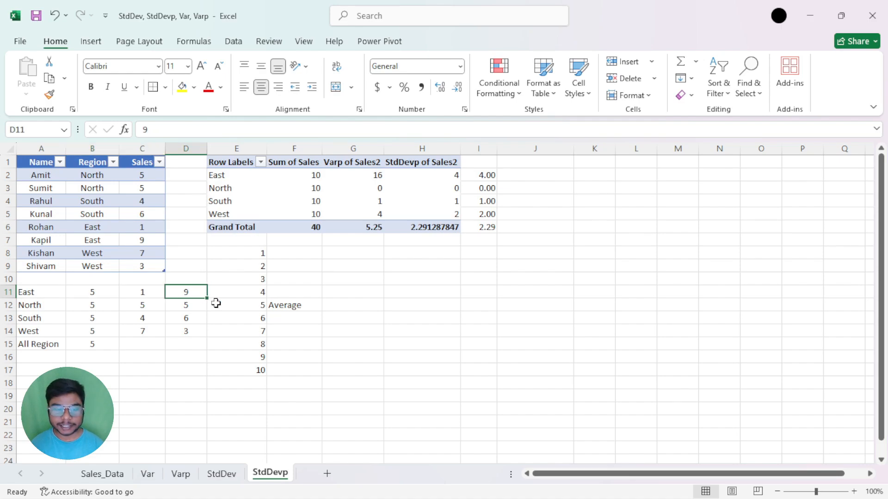
left_click(288, 308)
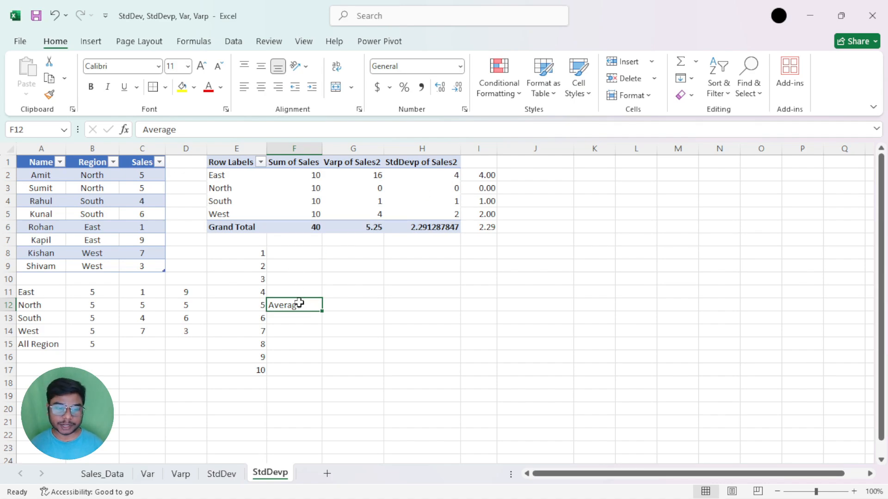
Step: Trace four scale positions on either side of Average, from F8 to F16, to illustrate East's StdDevp
left_click(276, 290)
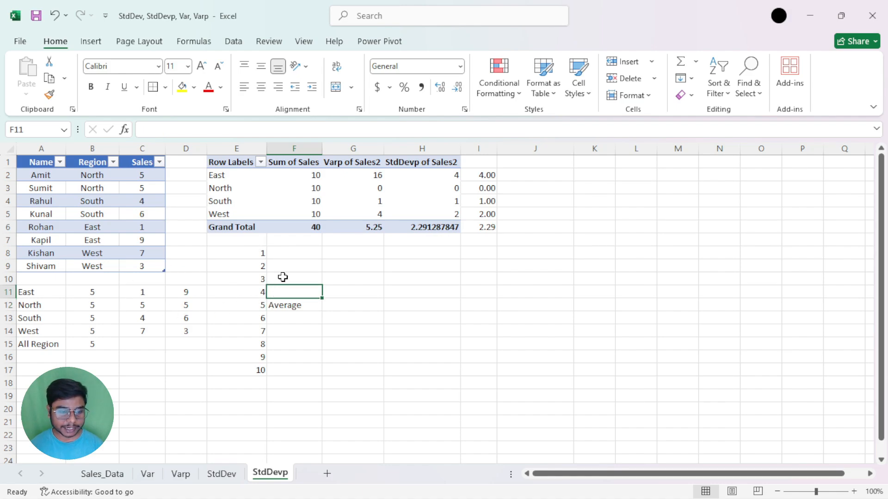
left_click(282, 277)
left_click(283, 263)
left_click(283, 250)
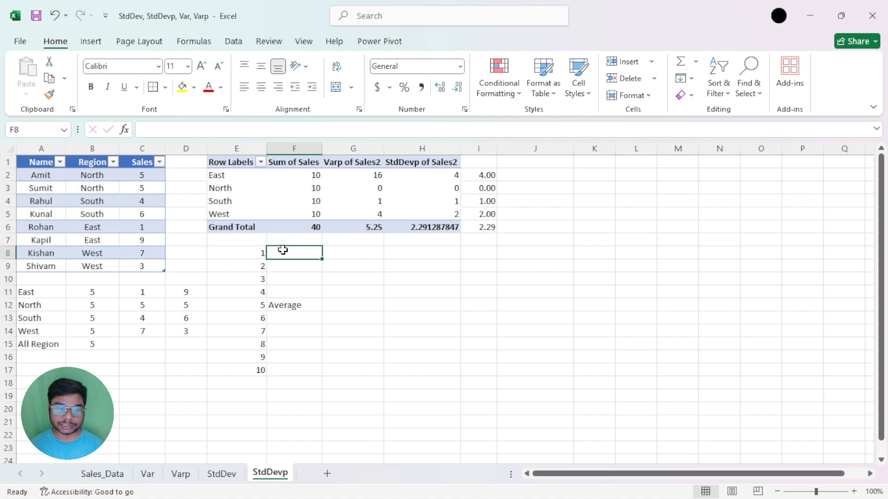
left_click(275, 306)
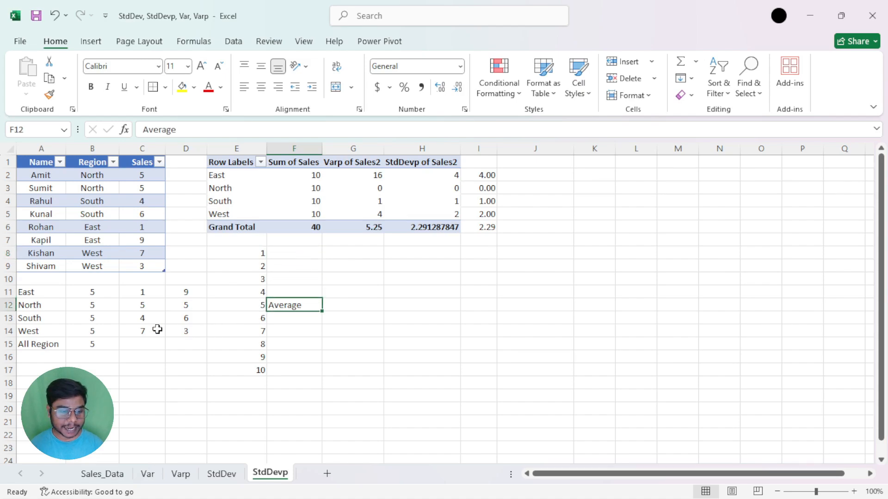
left_click(281, 317)
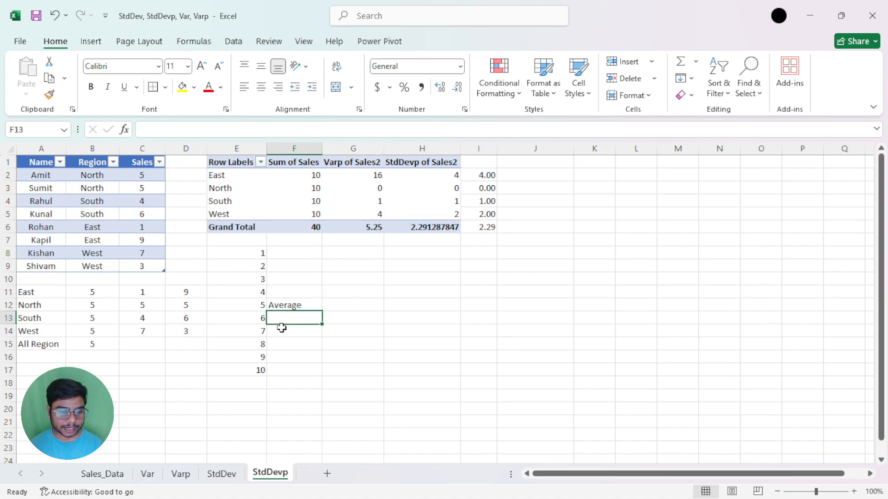
left_click(282, 330)
left_click(281, 344)
left_click(279, 359)
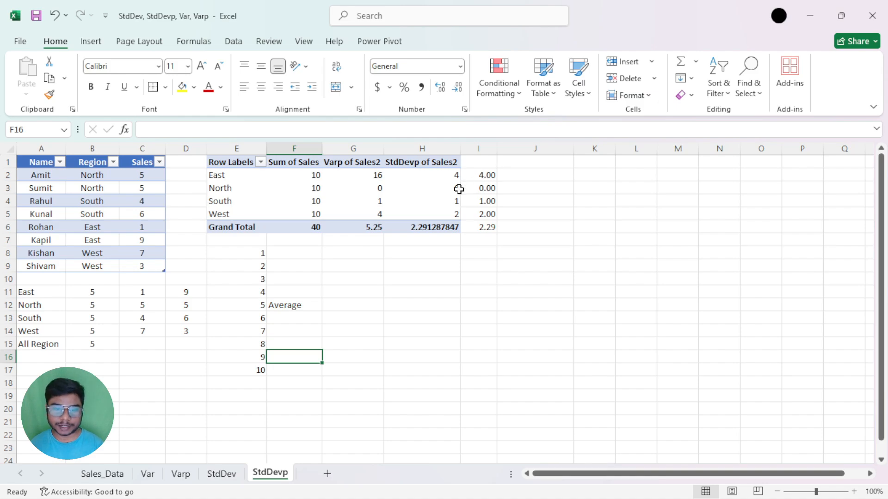
left_click(274, 304)
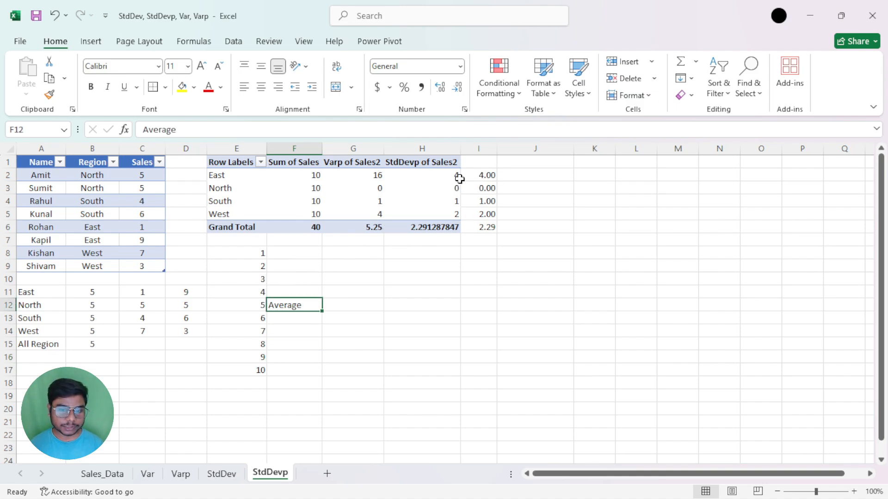
Step: Compare North's average and sales values in B12:D12 with the Average mark on the scale
left_click(83, 303)
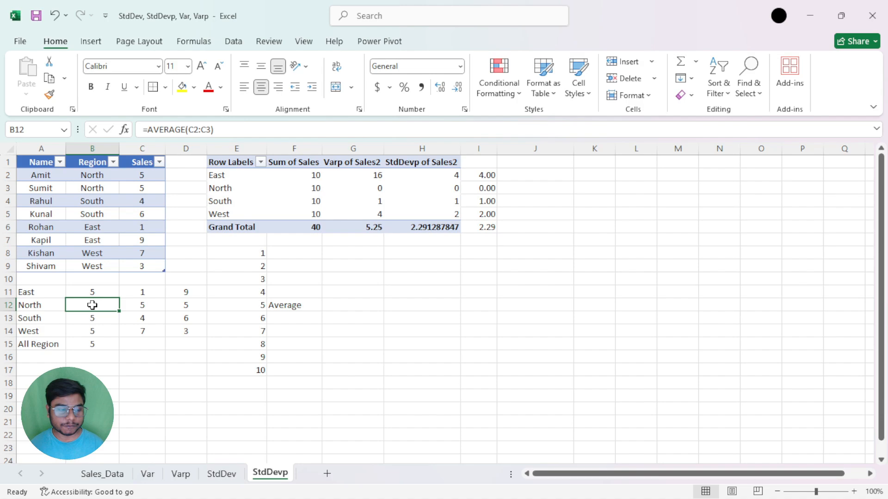
left_click(143, 308)
left_click(177, 306)
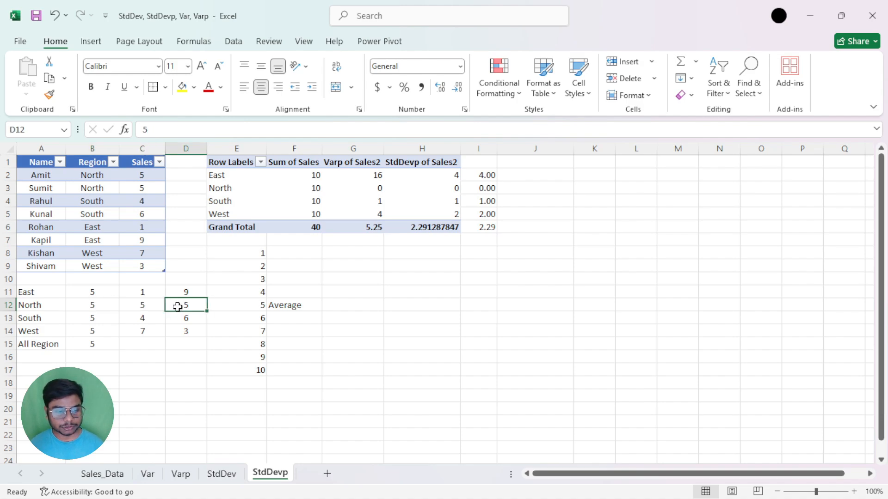
left_click(140, 305)
left_click(180, 307)
left_click(287, 306)
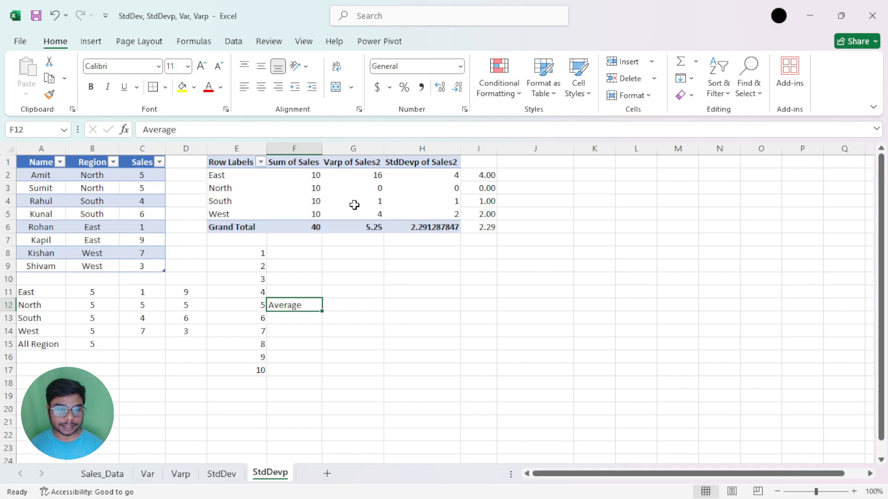
Step: Check South's StdDevp against its sales values in C13:D13 and one scale position on either side of Average
left_click(440, 201)
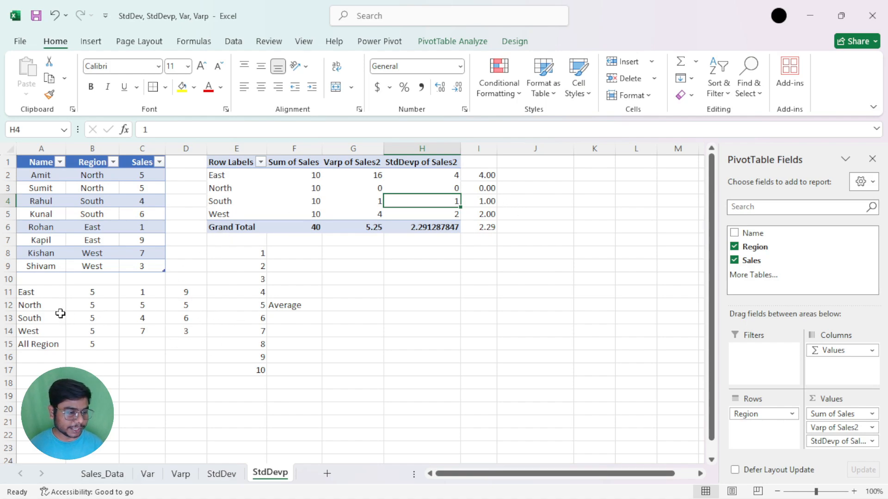
left_click(138, 316)
left_click(179, 319)
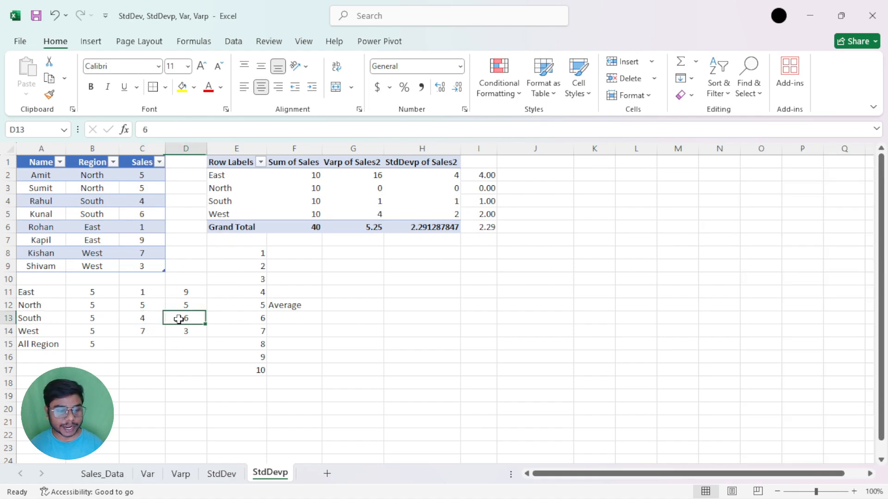
left_click(279, 305)
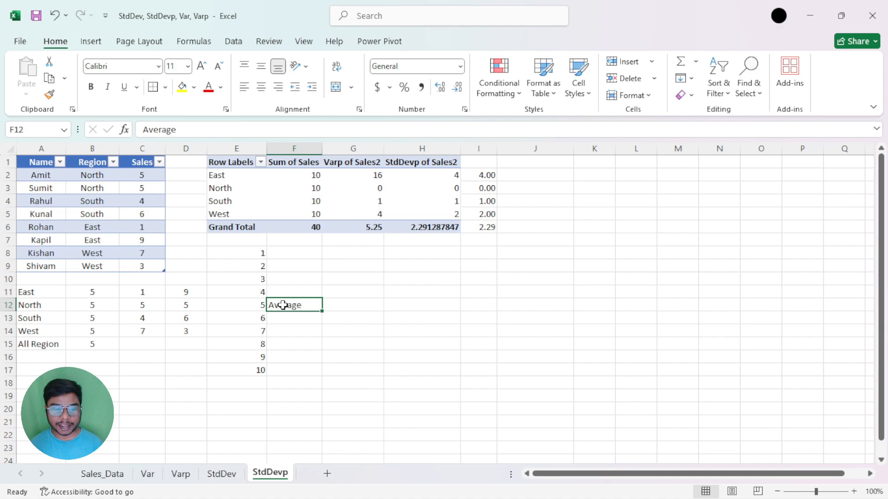
left_click(285, 290)
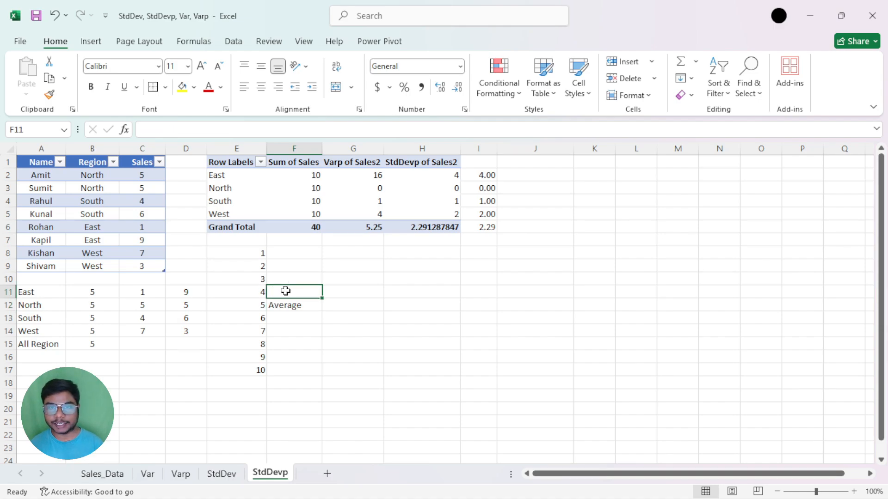
left_click(287, 305)
left_click(283, 319)
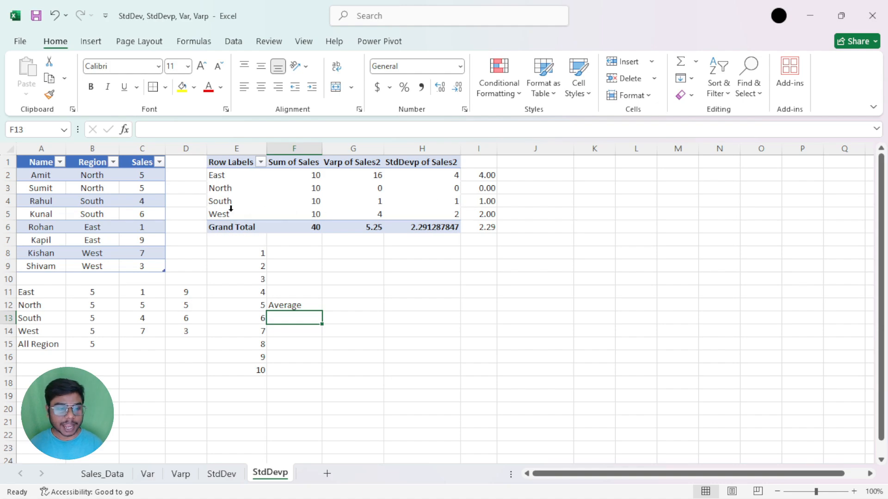
Step: Compare West's Varp and StdDevp in the pivot table with its sales values in C14:D14
left_click(359, 216)
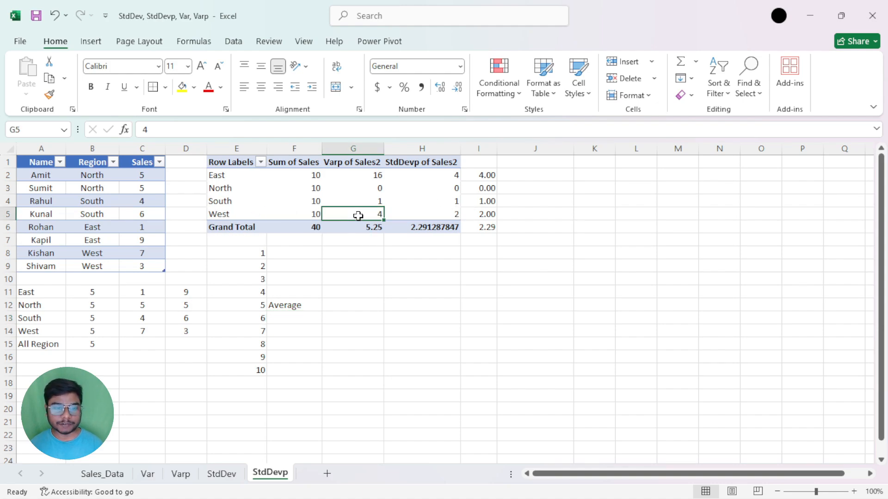
left_click(424, 220)
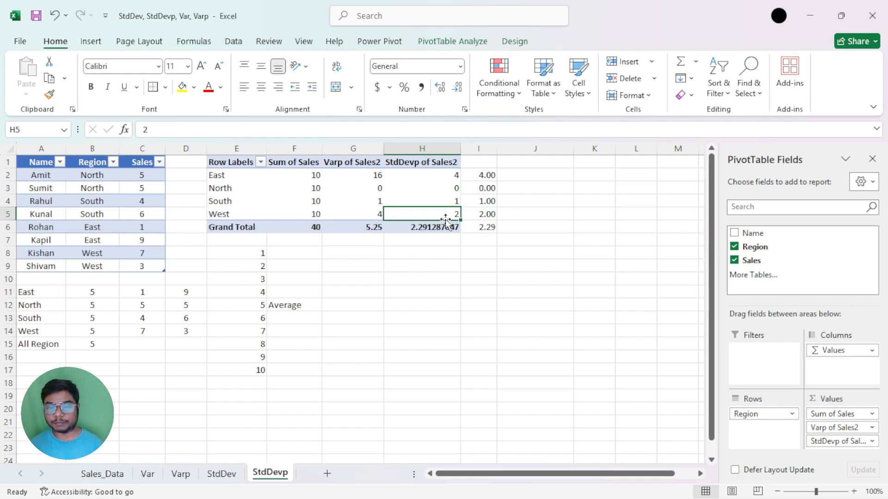
left_click(289, 305)
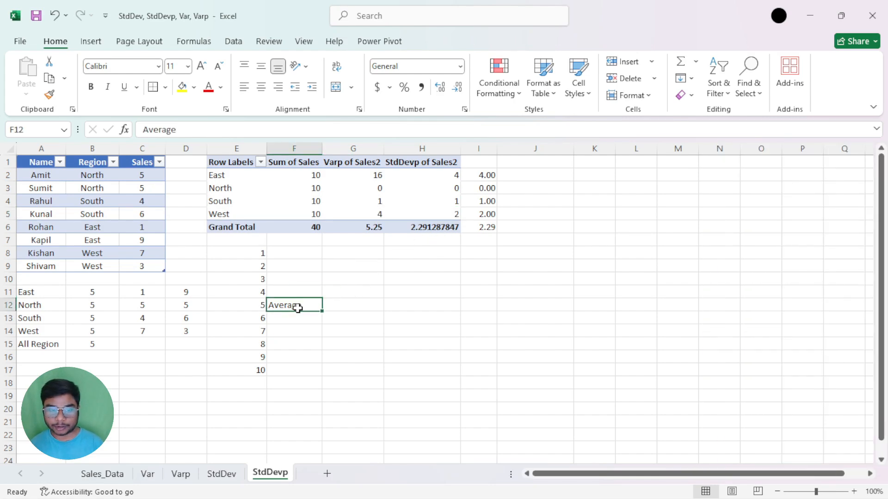
left_click(142, 330)
left_click(194, 331)
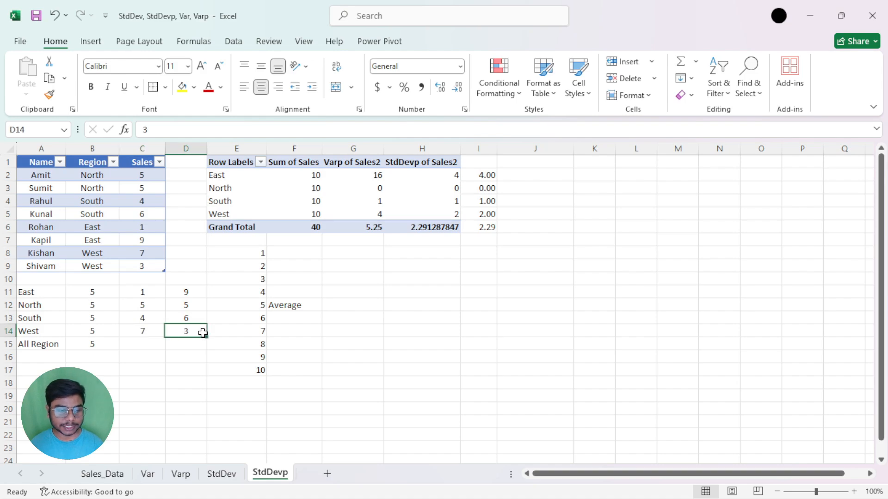
Step: Trace two scale positions on either side of Average, from F10 to F14, to illustrate West's StdDevp
left_click(287, 306)
left_click(278, 292)
left_click(276, 279)
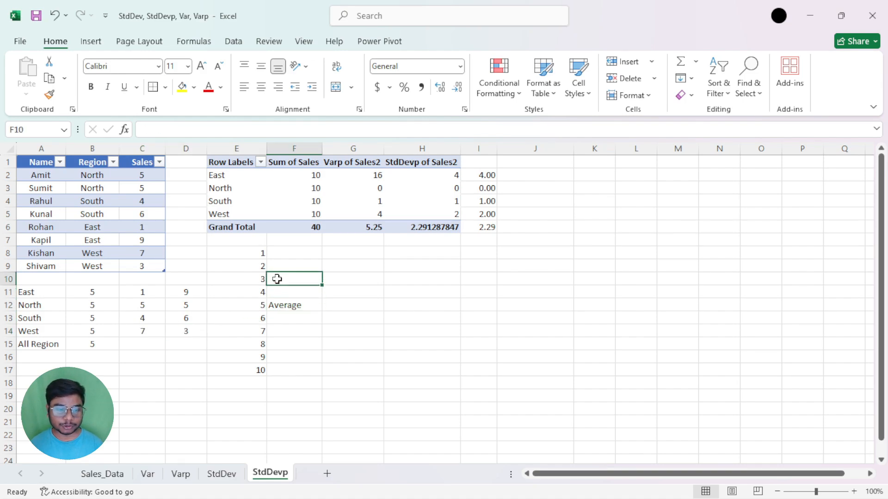
left_click(278, 292)
left_click(280, 279)
left_click(281, 305)
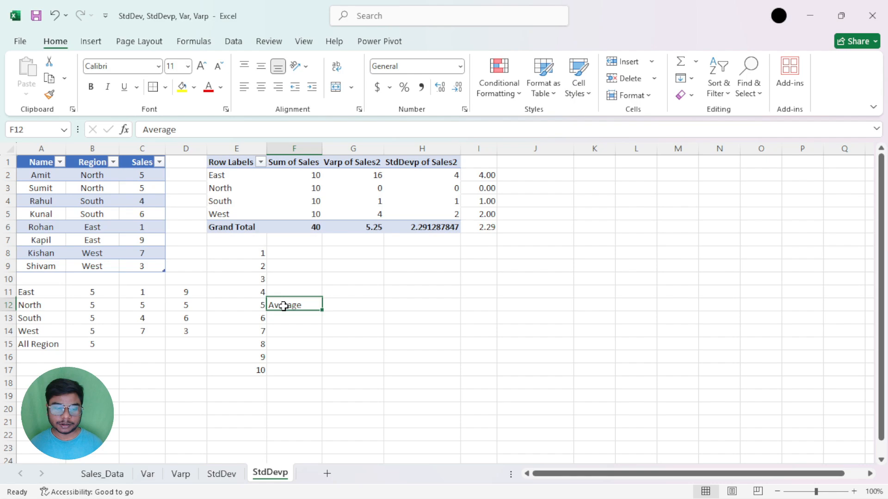
left_click(283, 324)
left_click(281, 331)
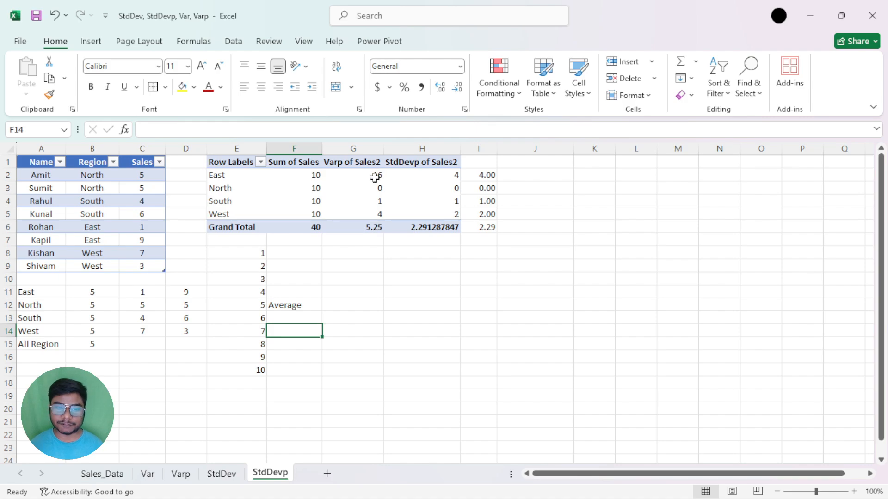
Step: Review the Var, Varp, StdDev, StdDevp and Sales_Data sheets, returning to the Var sheet's pivot table grand total
mouse_move(374, 177)
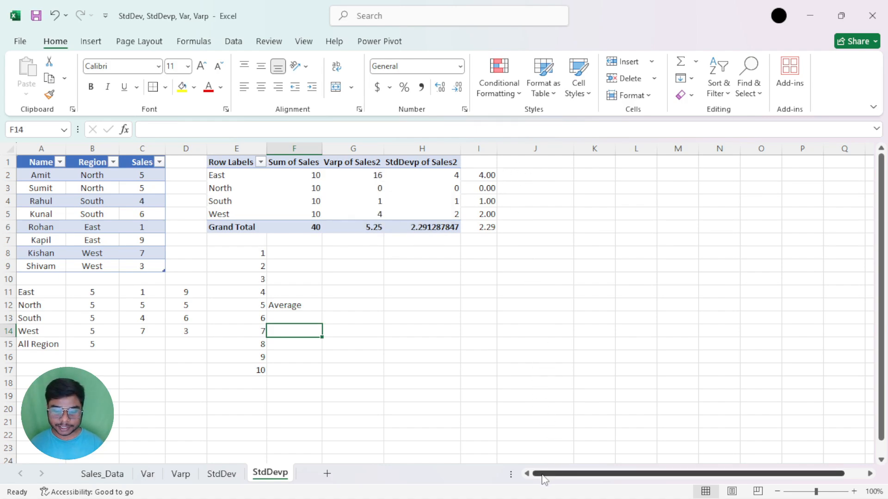
left_click(147, 473)
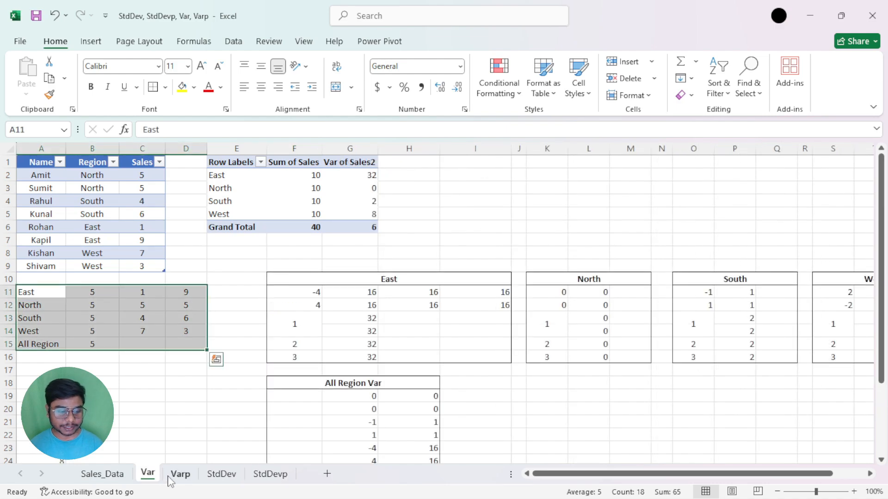
left_click(180, 474)
left_click(220, 476)
left_click(277, 476)
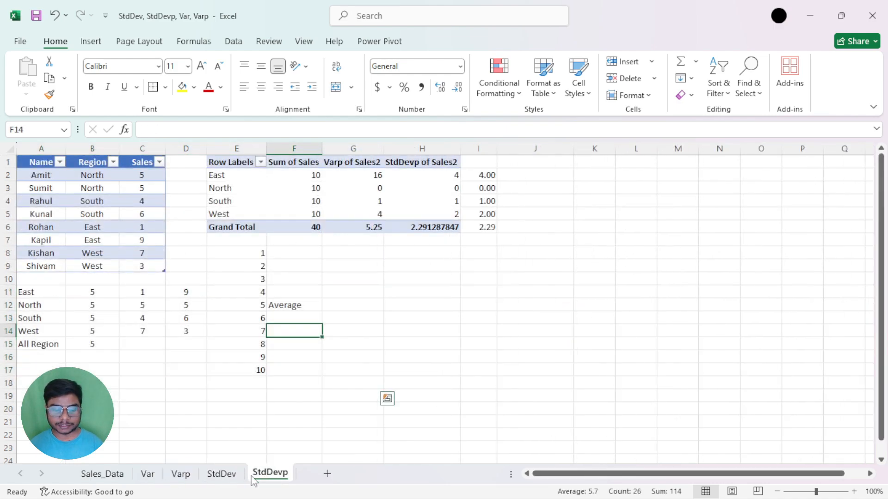
left_click(121, 476)
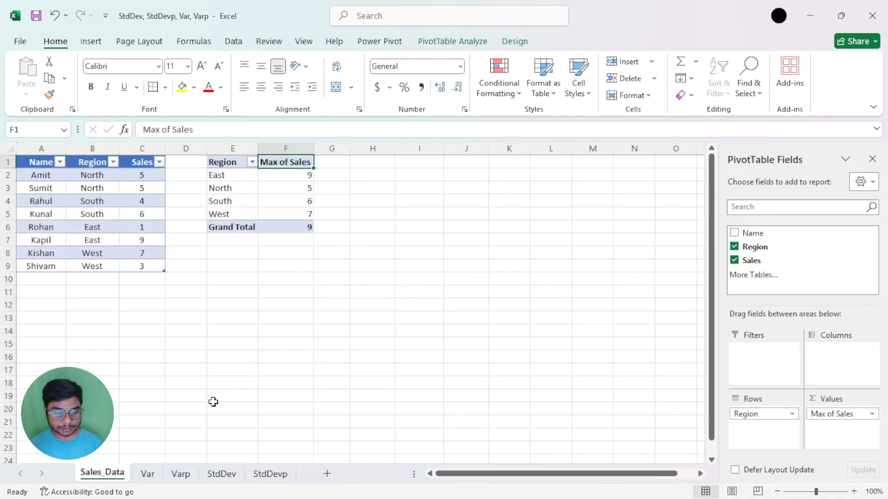
left_click(149, 476)
left_click(319, 229)
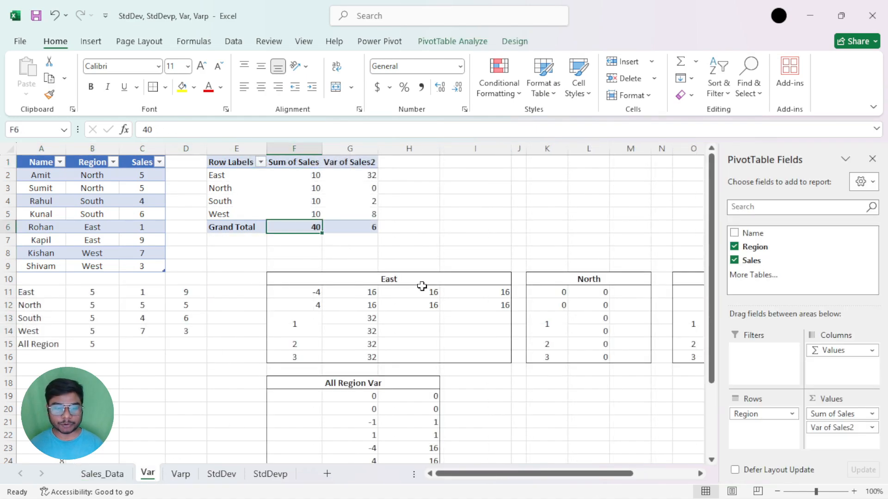